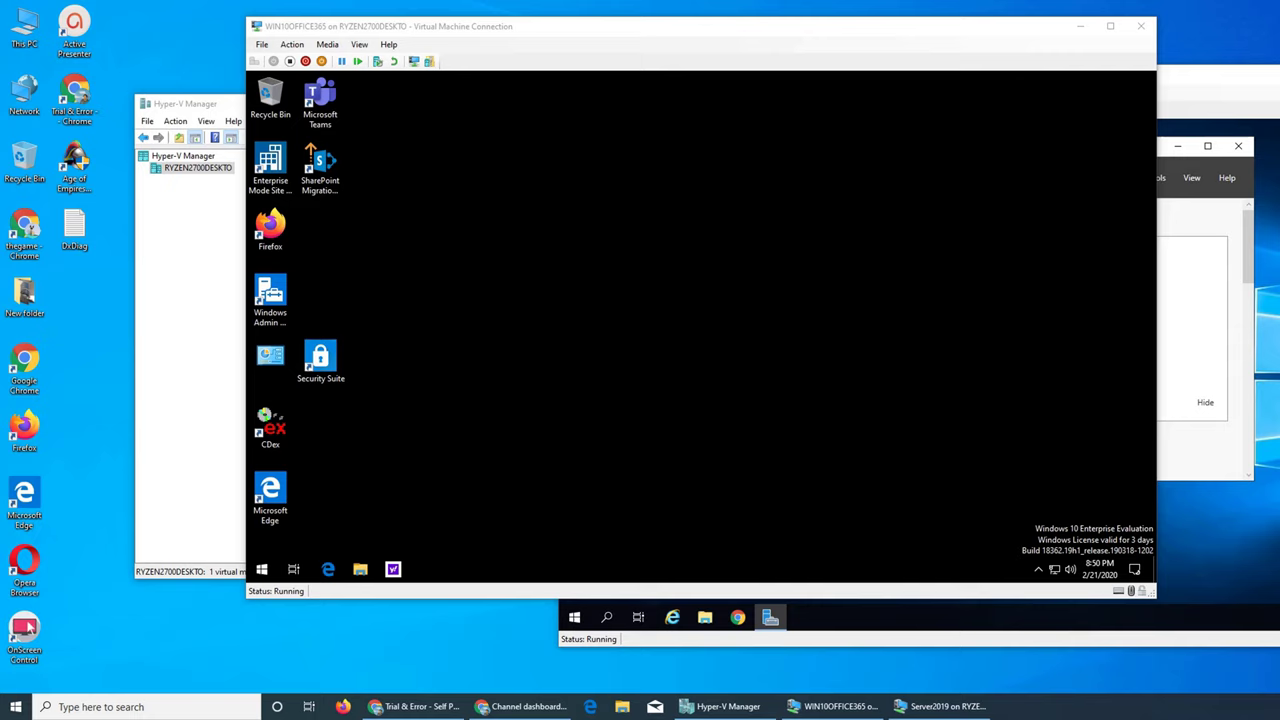
Focus the Server2019 virtual machine, then bring the Chrome browser window forward.
left_click(1174, 88)
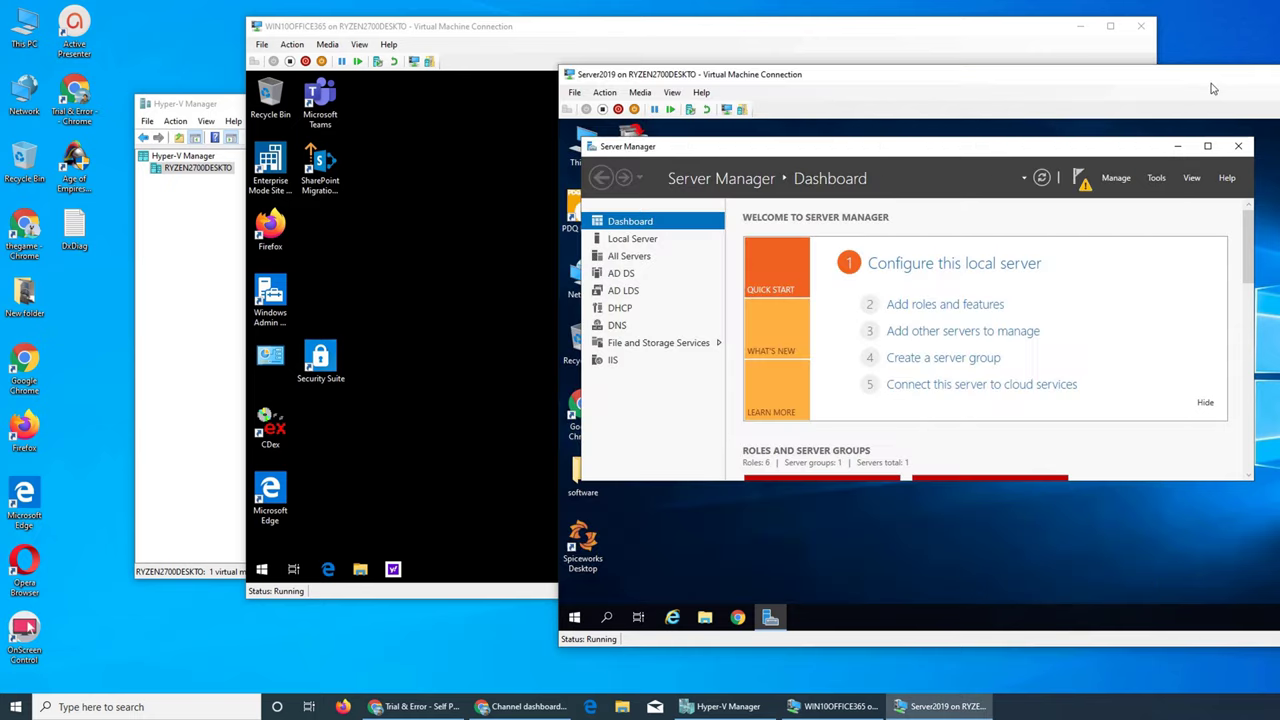
left_click(412, 706)
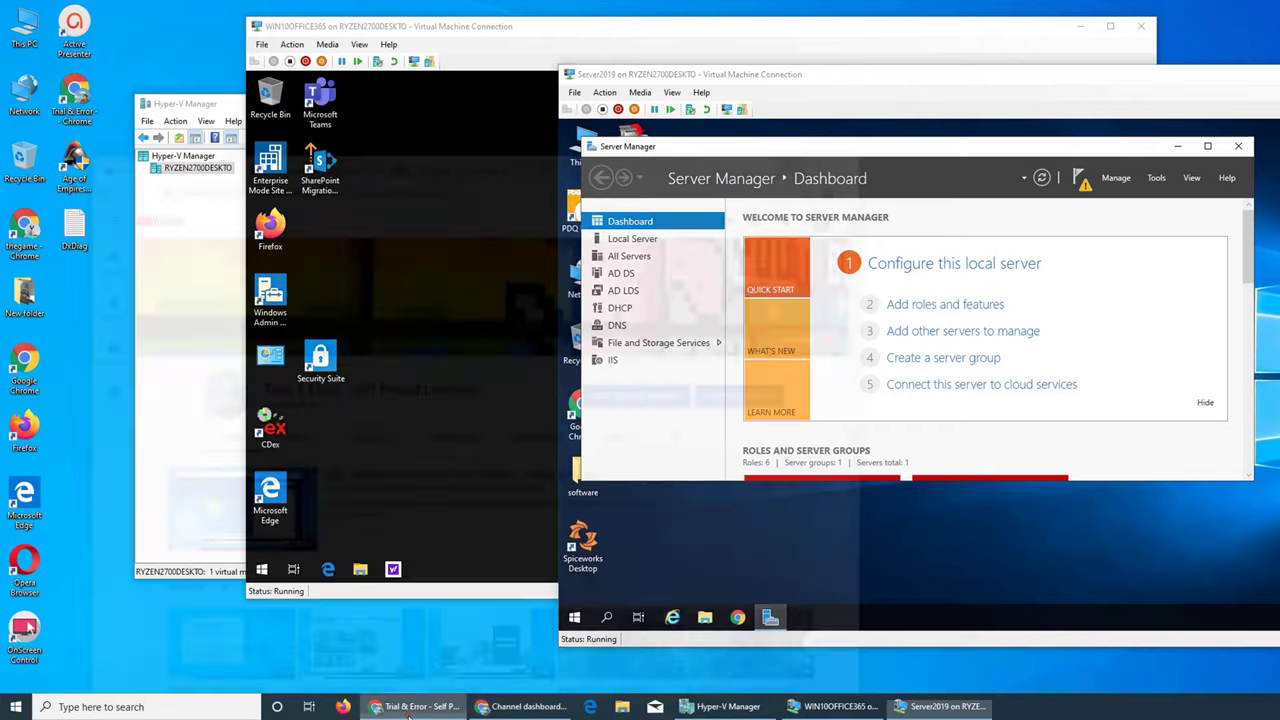
Show the 'Enable Always Offline mode' article in a narrower browser window at the left edge.
left_click(447, 6)
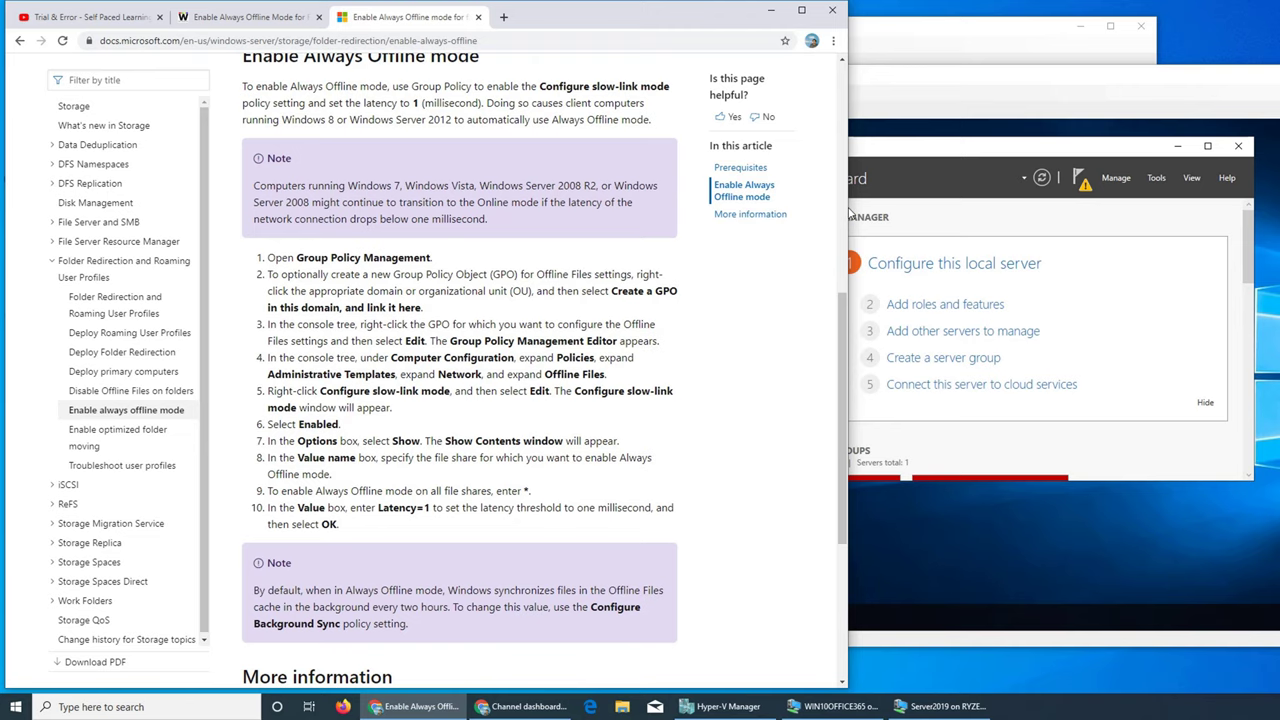
mouse_move(848, 214)
left_mouse_down()
mouse_move(658, 236)
mouse_move(871, 236)
mouse_move(848, 236)
left_mouse_up()
left_click_drag(657, 20, 421, 9)
key("Escape")
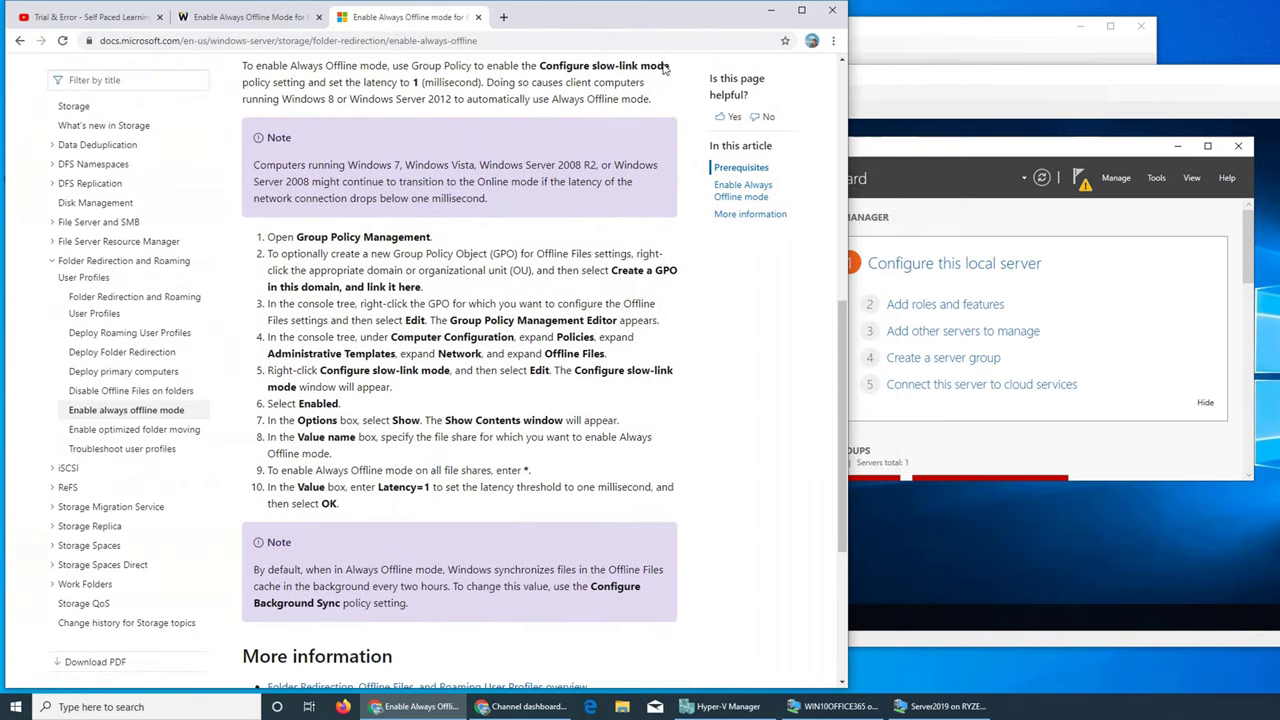
Start Group Policy Management from Server Manager's Tools menu on Server2019.
left_click(986, 90)
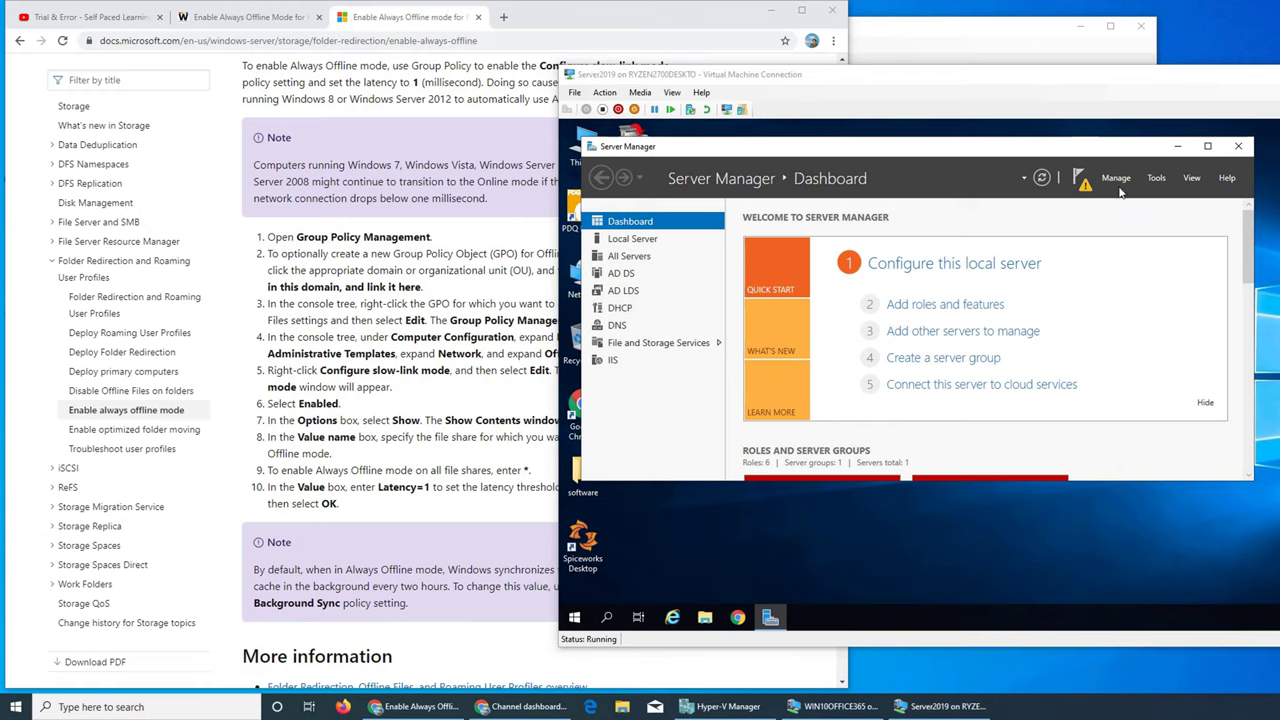
left_click(1155, 178)
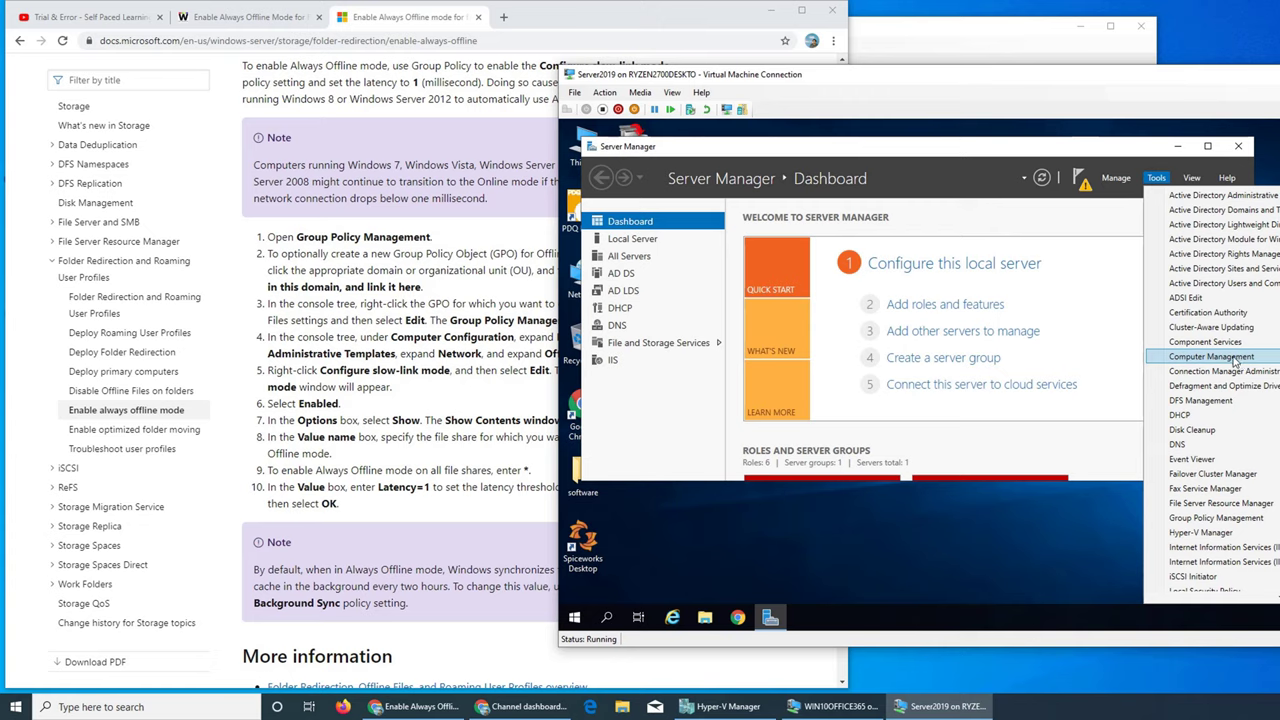
scroll(1236, 362, "down", 5)
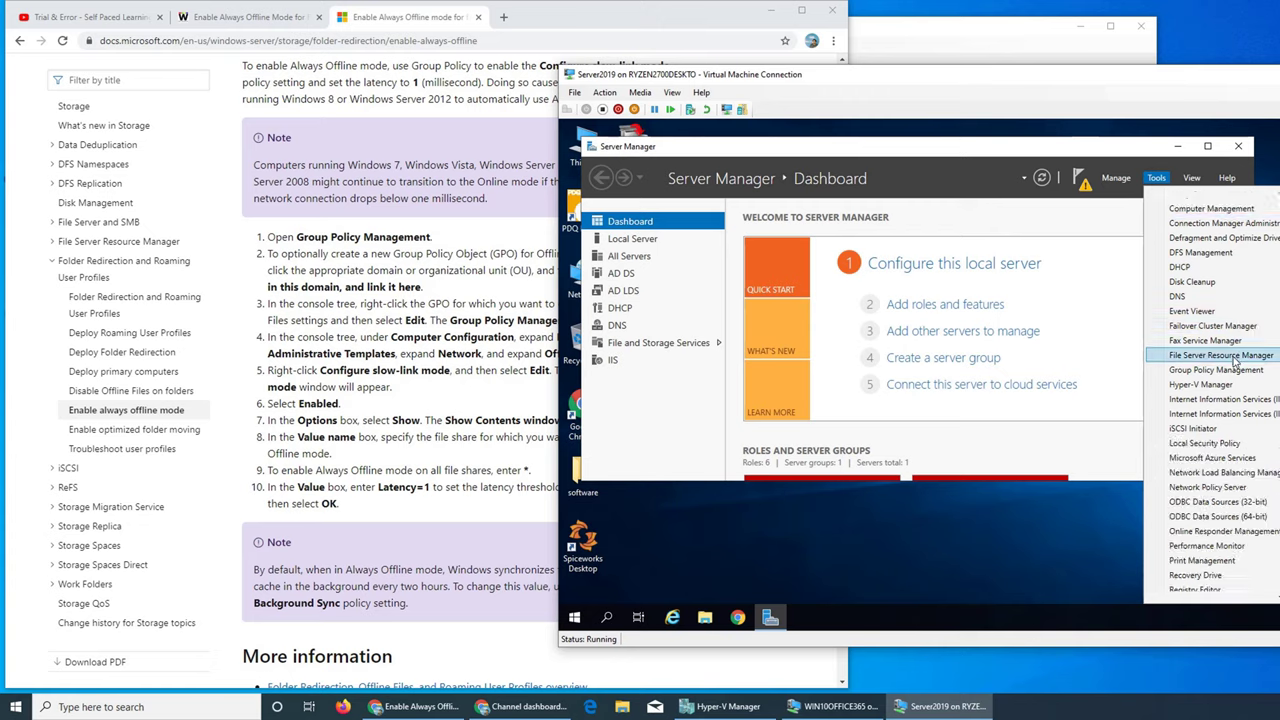
left_click(1222, 370)
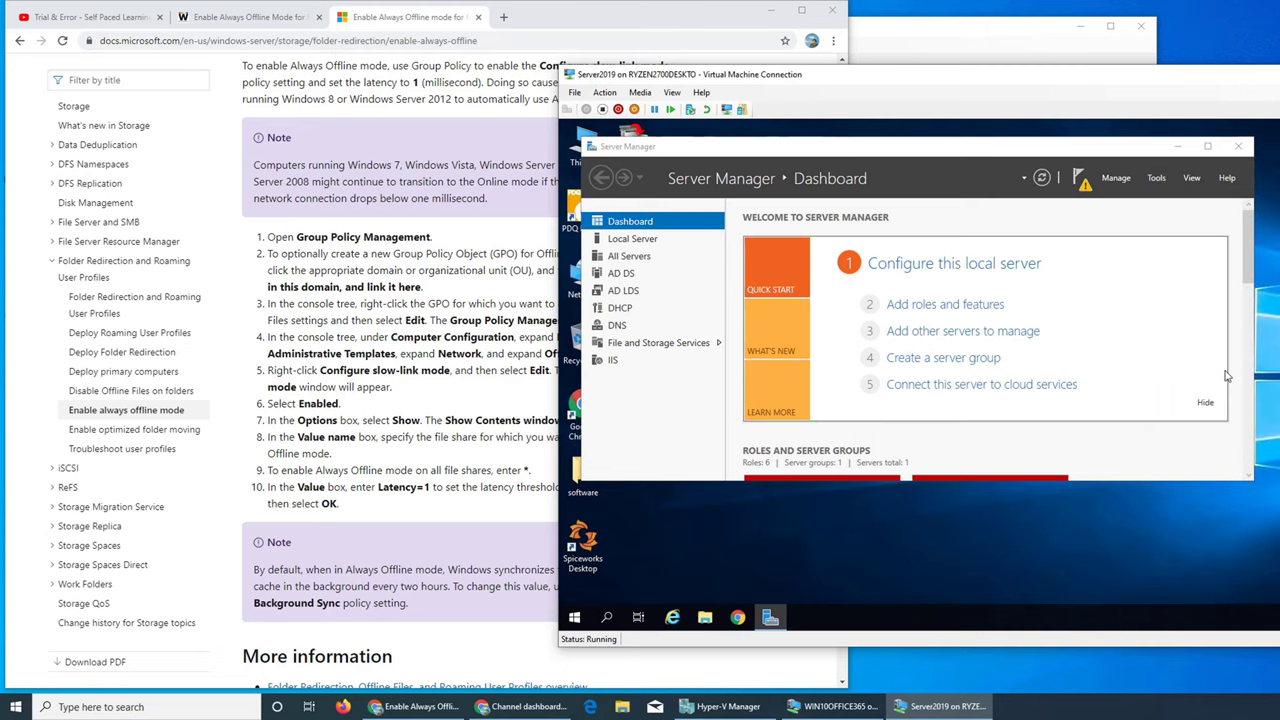
Arrange the VM and console windows, then select the imran.local domain under Domains.
left_click_drag(978, 85, 1097, 72)
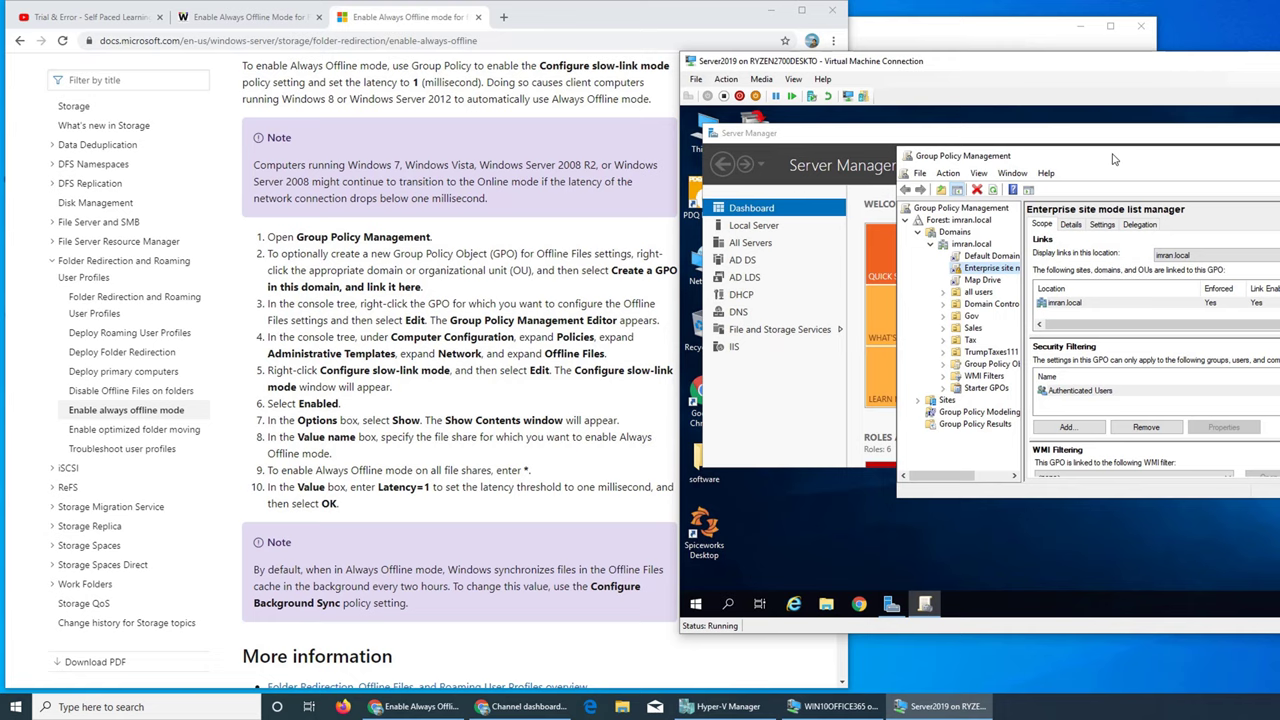
left_click_drag(1114, 158, 958, 190)
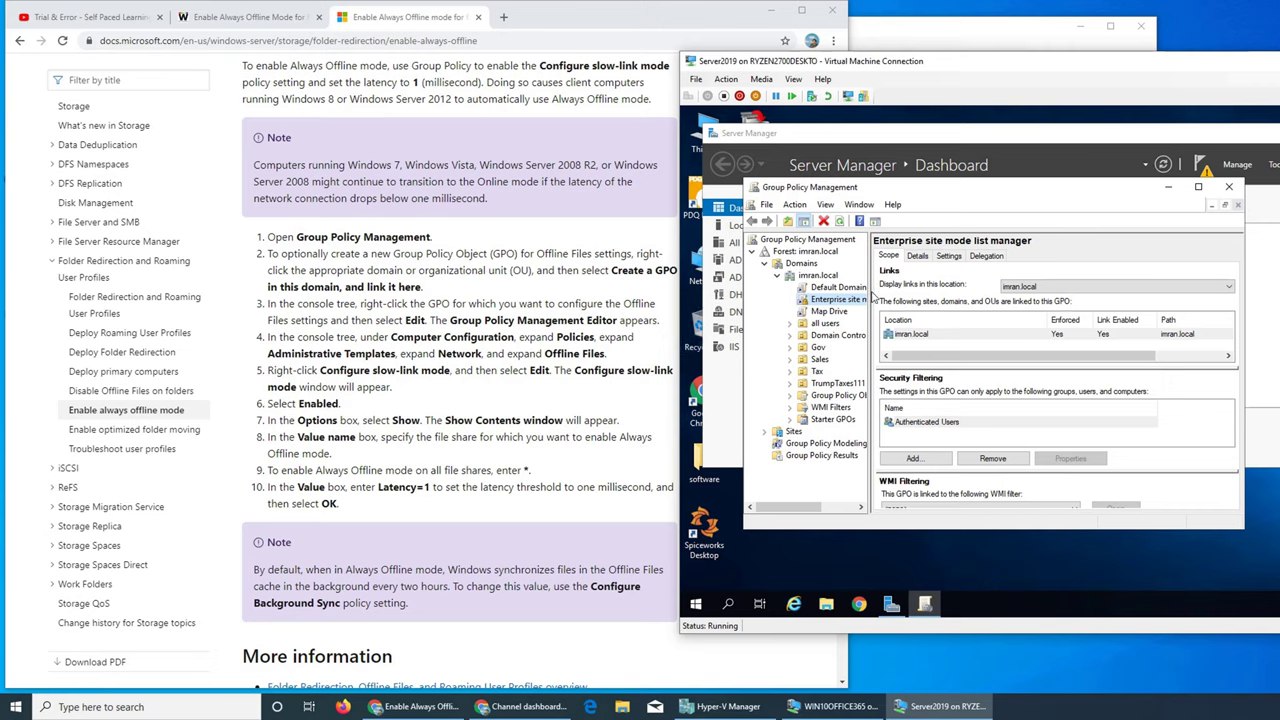
left_click(796, 265)
left_click(815, 275)
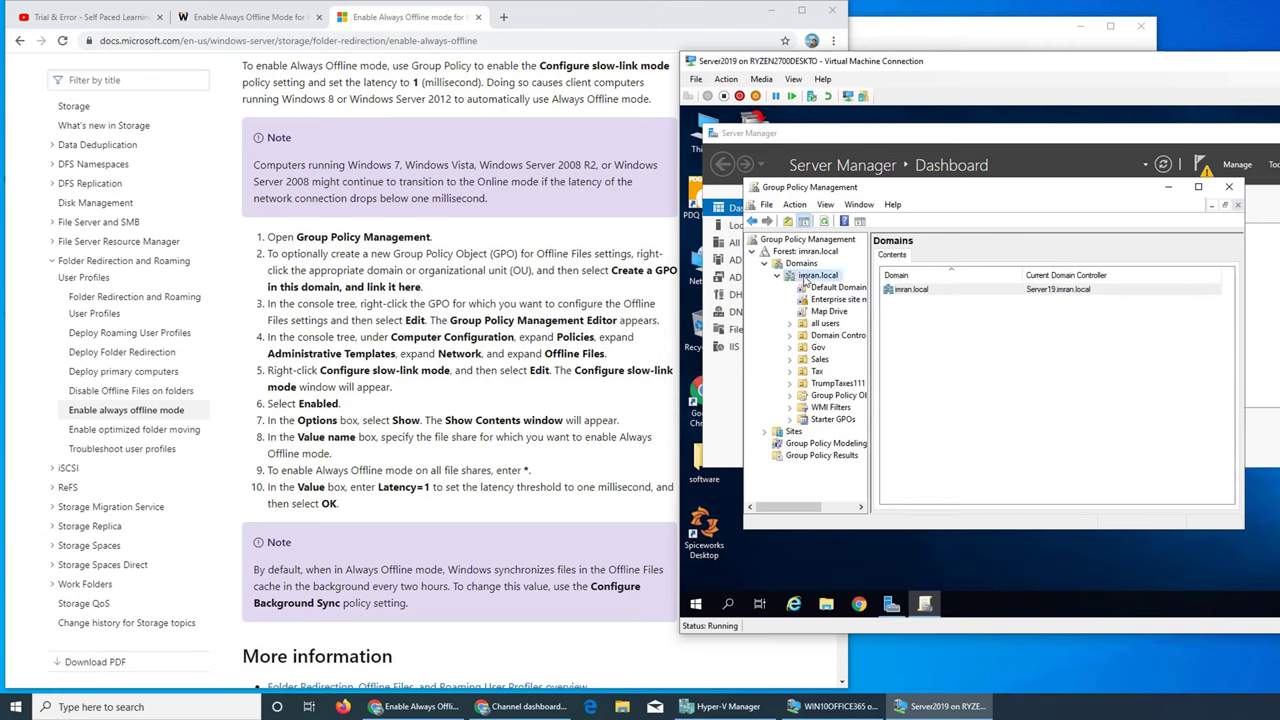
Create a GPO named AlwaysOfflineMode linked to the imran.local domain.
right_click(814, 277)
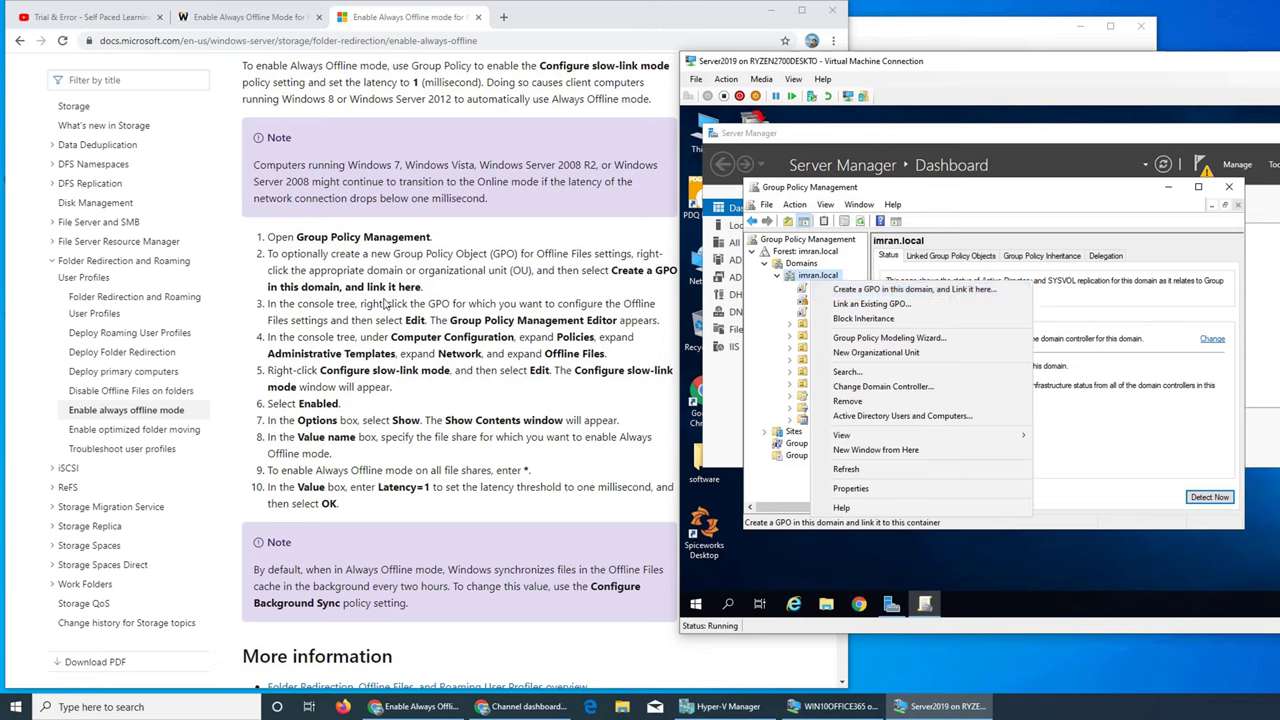
left_click(968, 291)
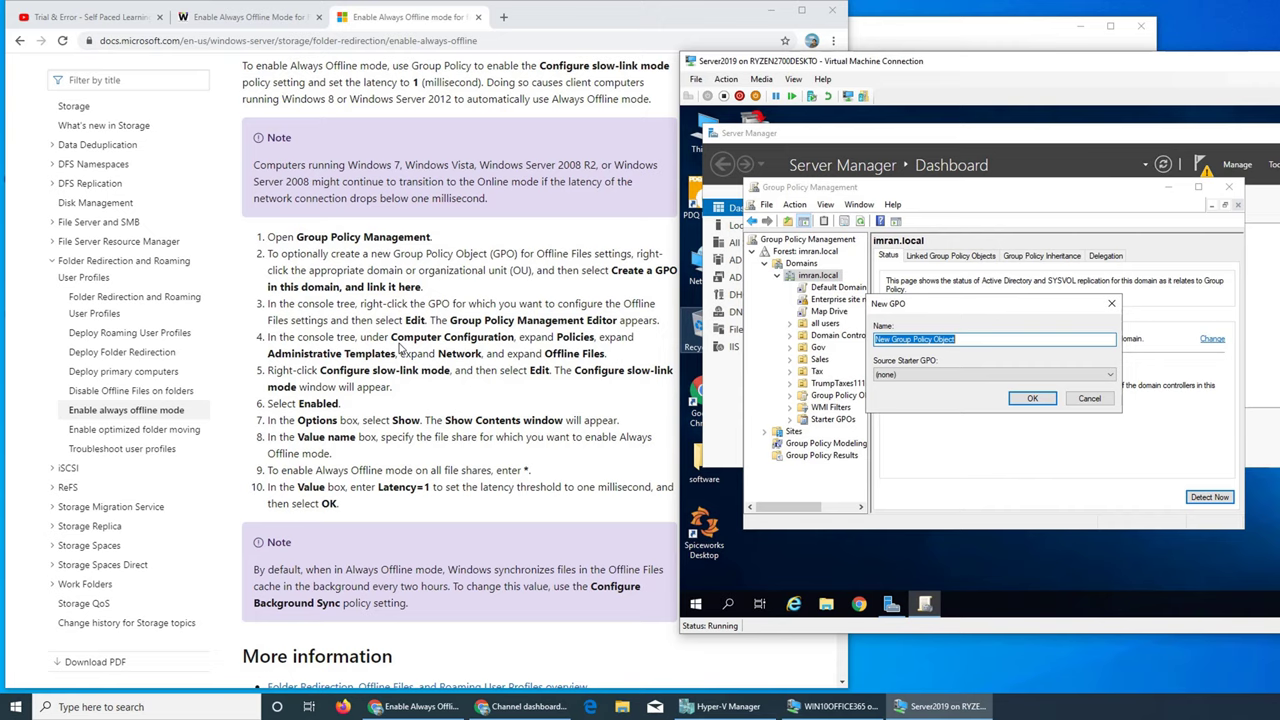
type("AlwaysOfflineMode")
left_click(1032, 398)
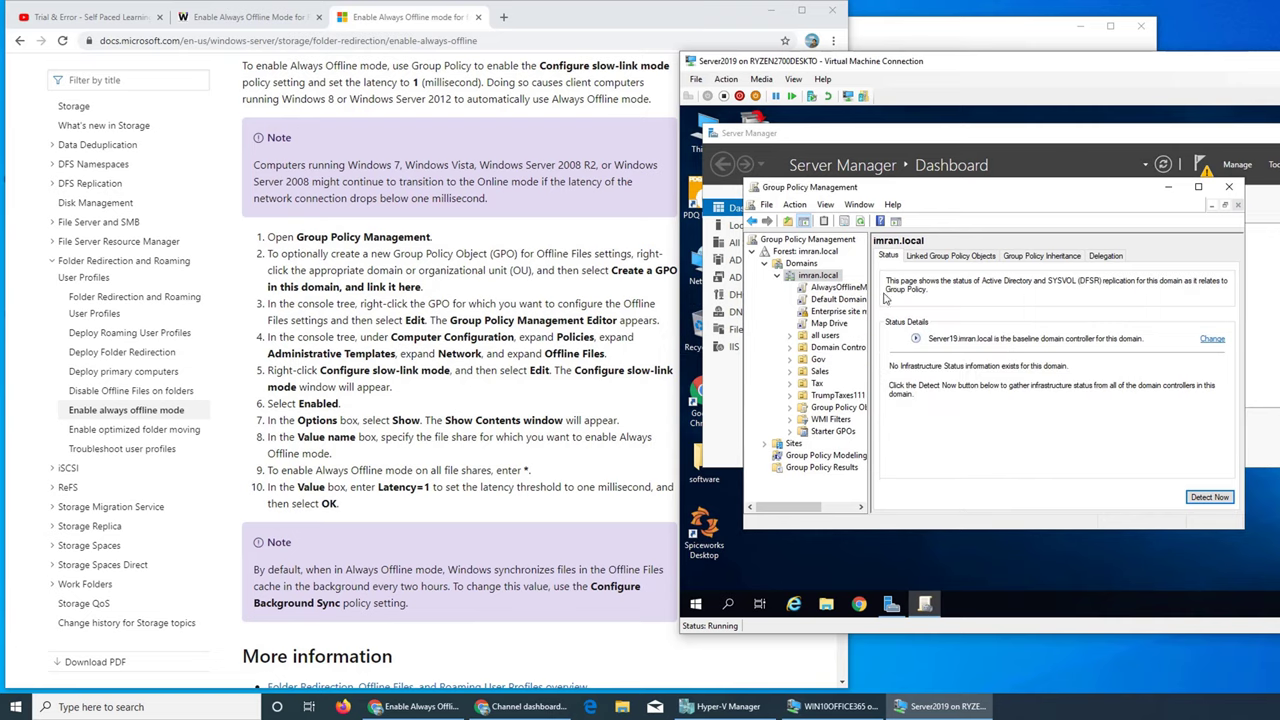
left_click(836, 288)
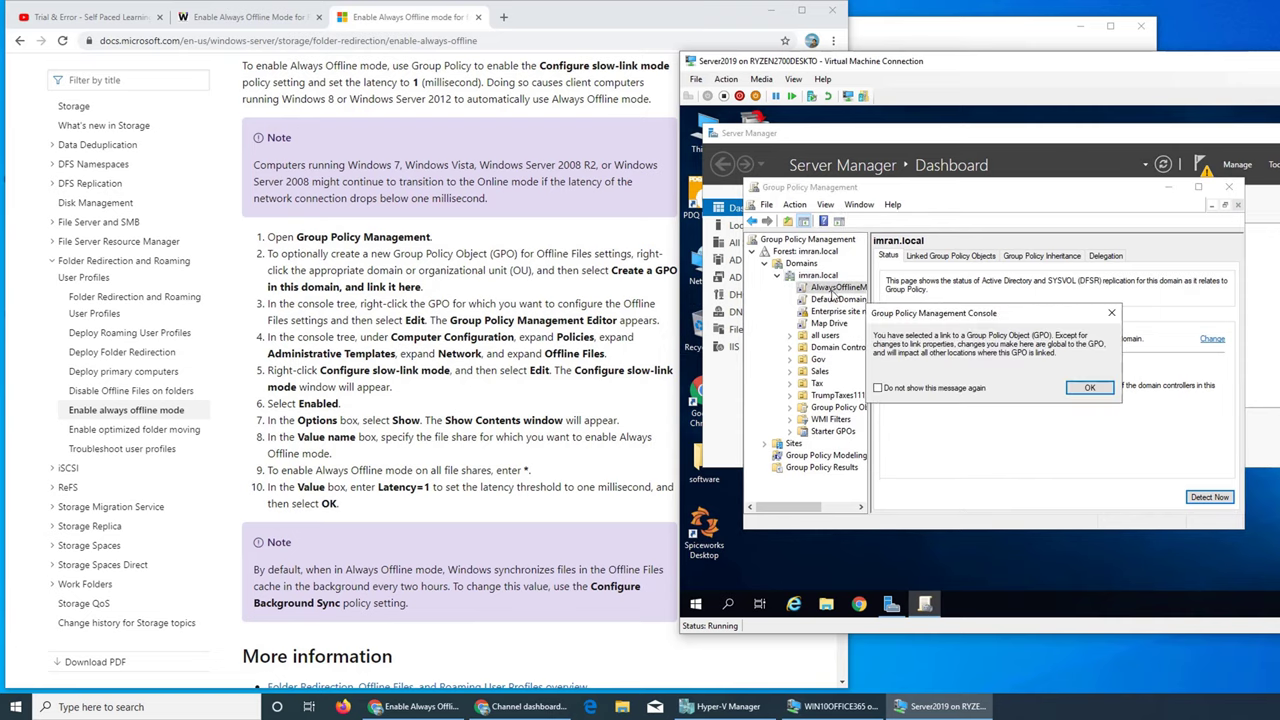
left_click(1090, 386)
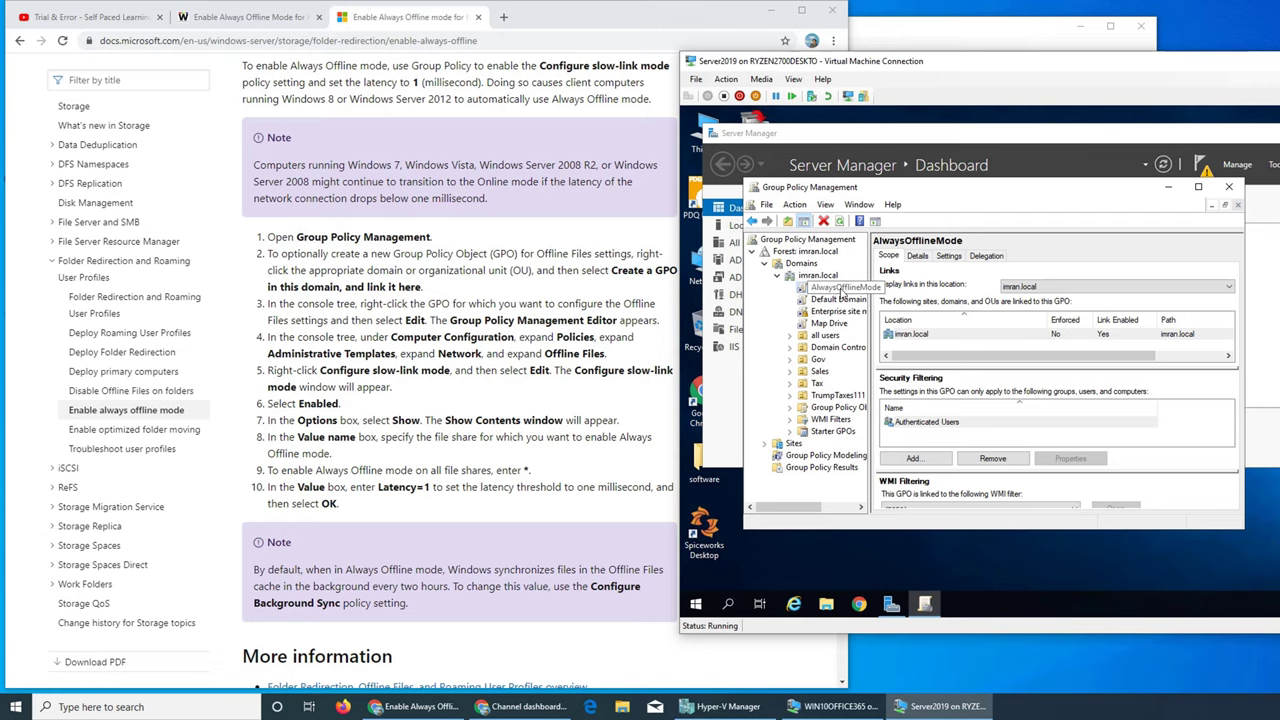
right_click(841, 290)
Edit AlwaysOfflineMode and expand Computer Configuration > Policies > Administrative Templates > Network.
left_click(858, 298)
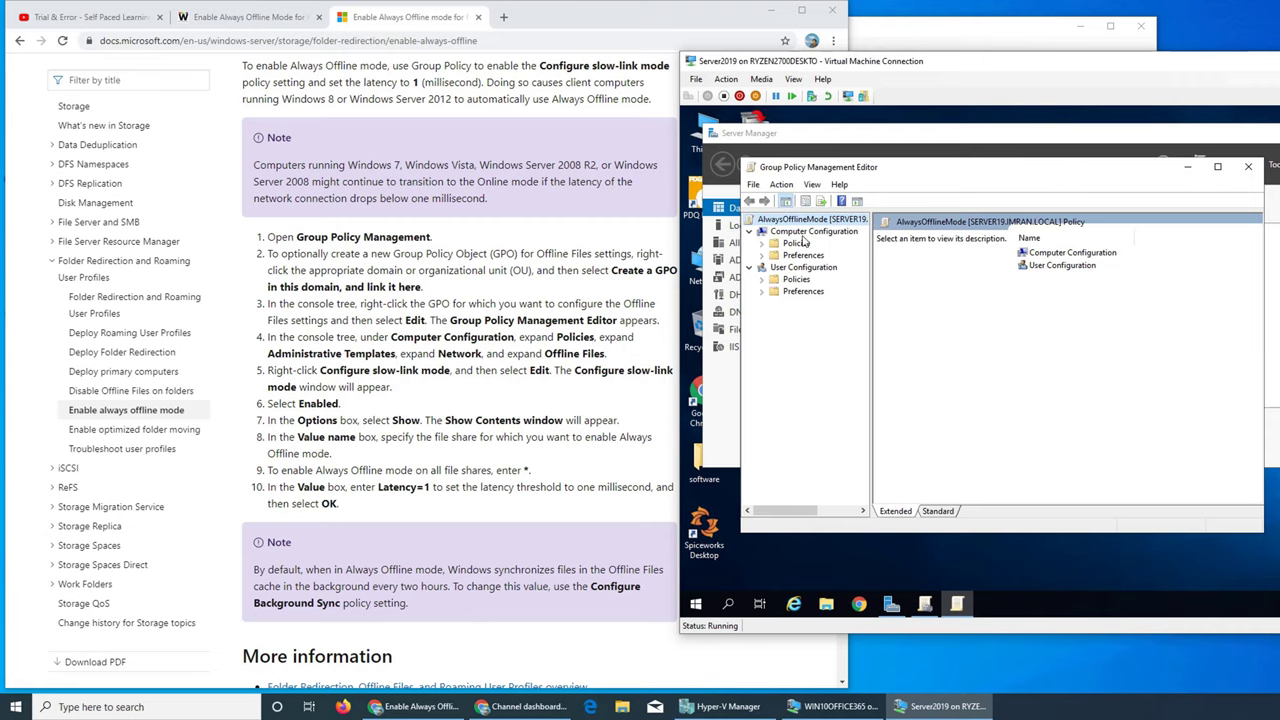
left_click(761, 245)
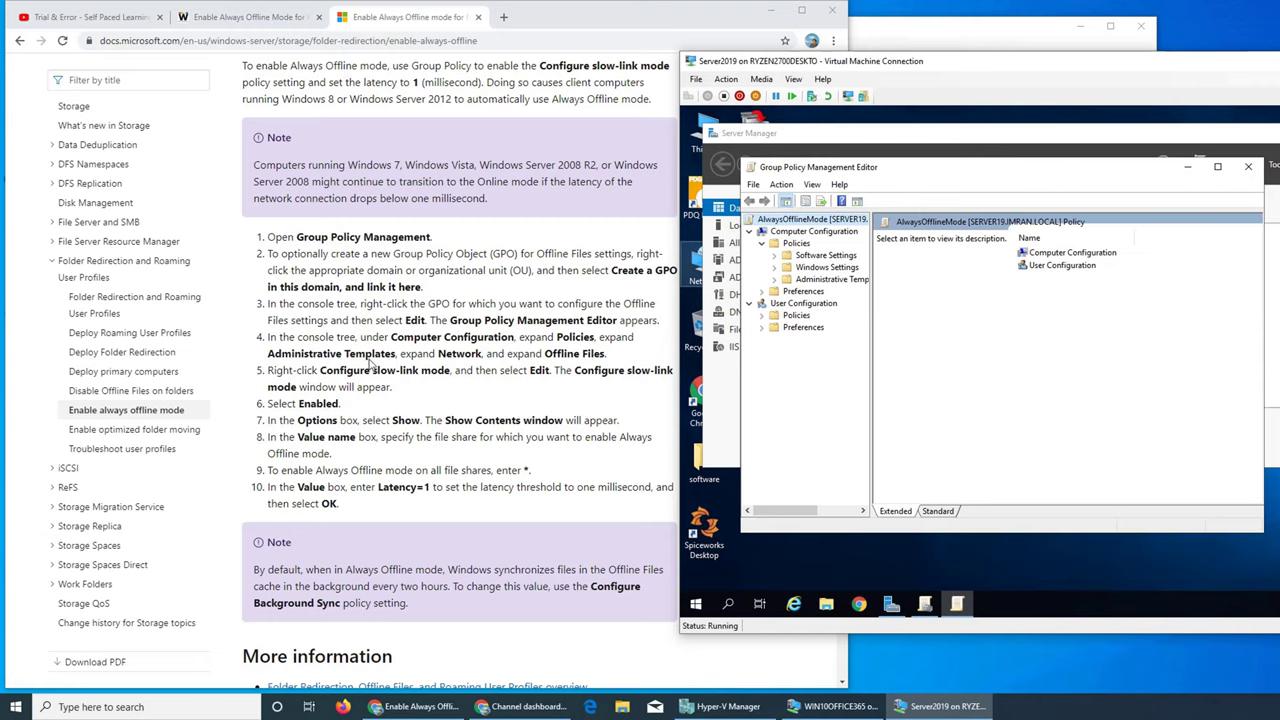
left_click(775, 280)
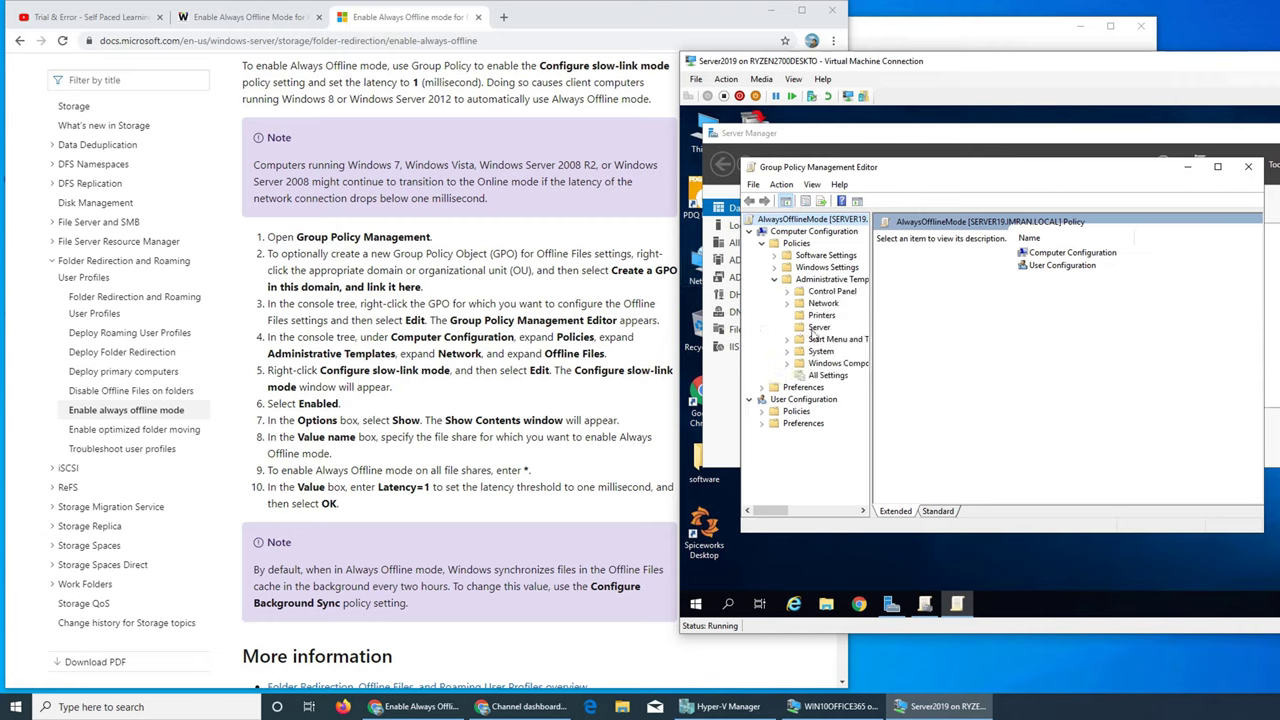
left_click_drag(736, 427, 684, 428)
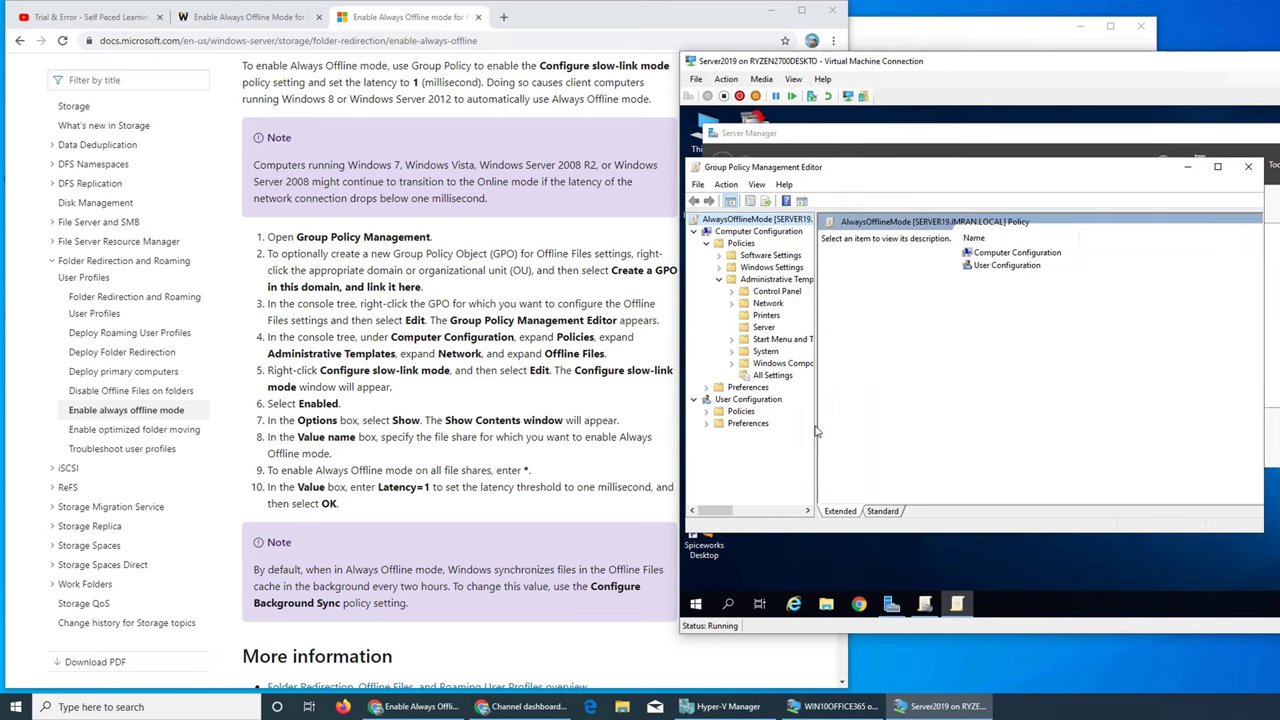
left_click_drag(818, 432, 893, 422)
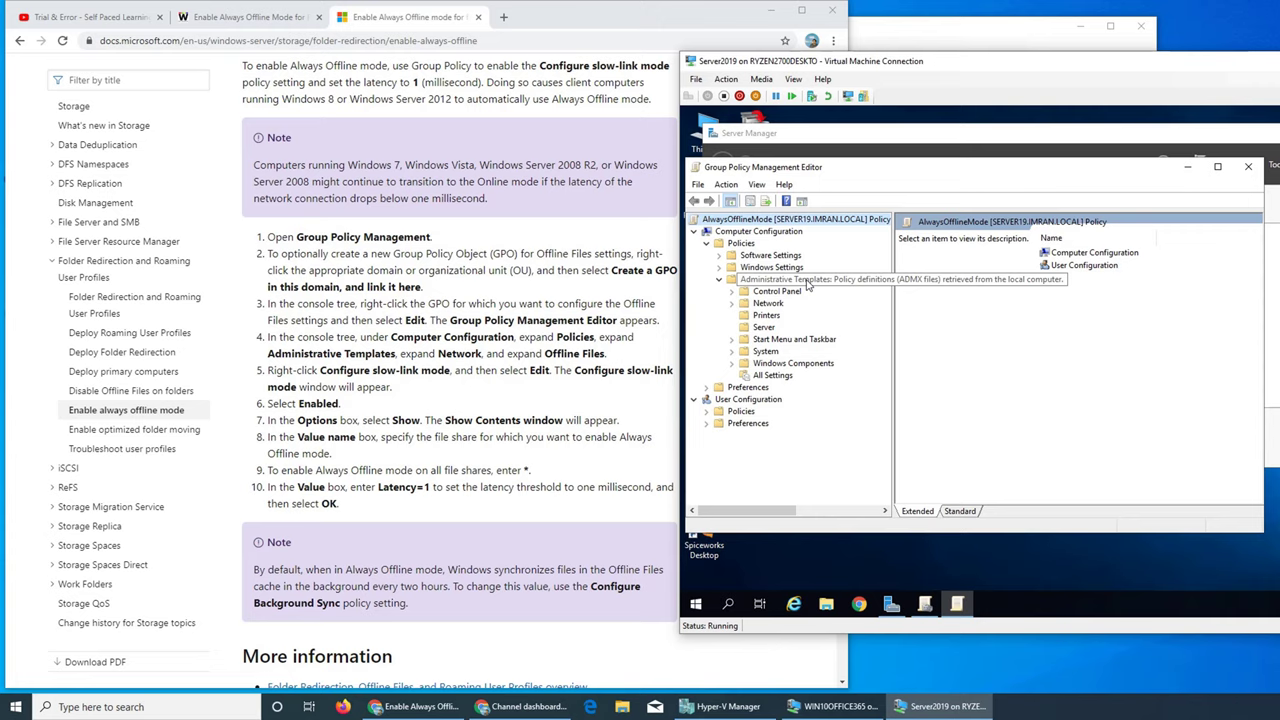
left_click(742, 303)
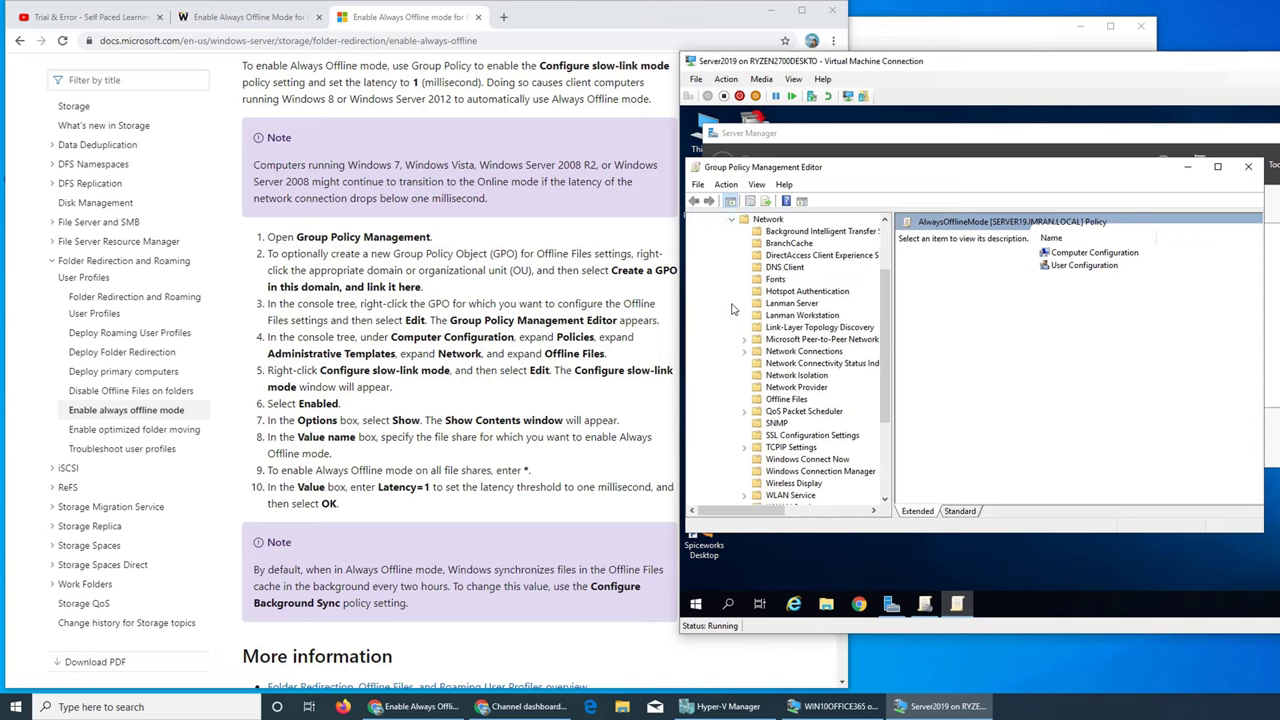
Show the Offline Files settings sorted by name and select Configure Slow link speed.
left_click(764, 401)
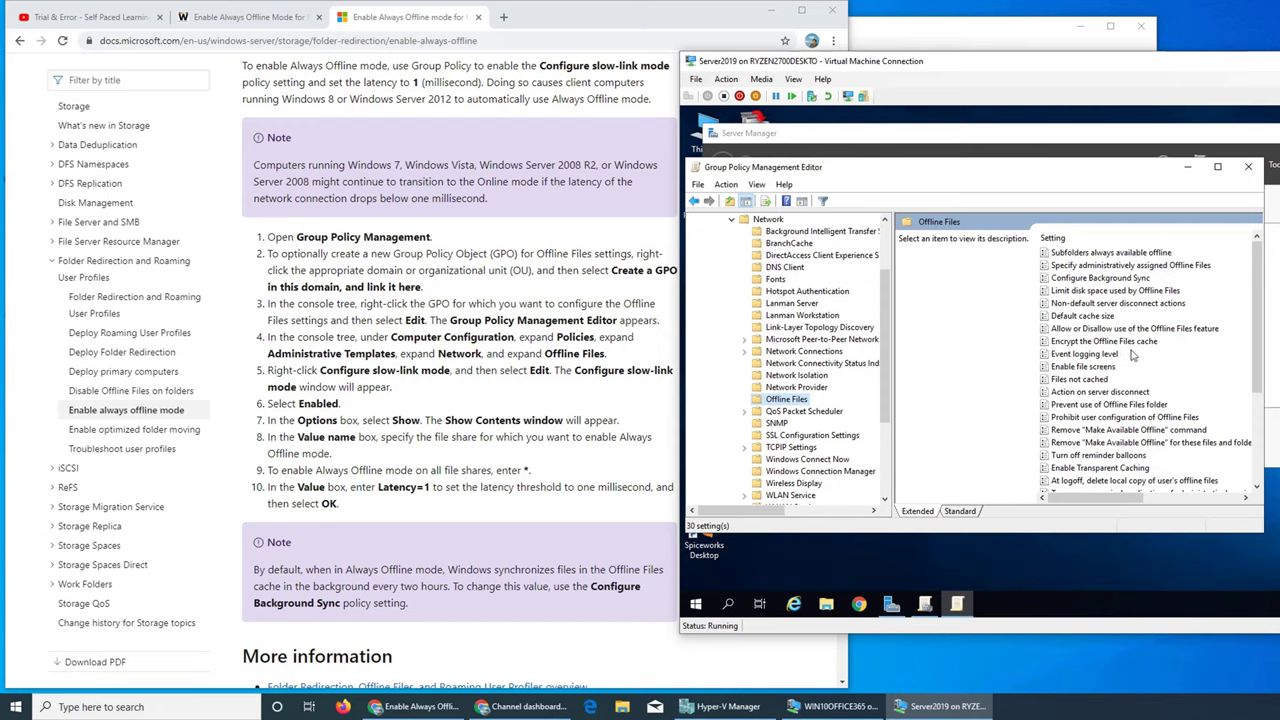
scroll(1133, 355, "down", 3)
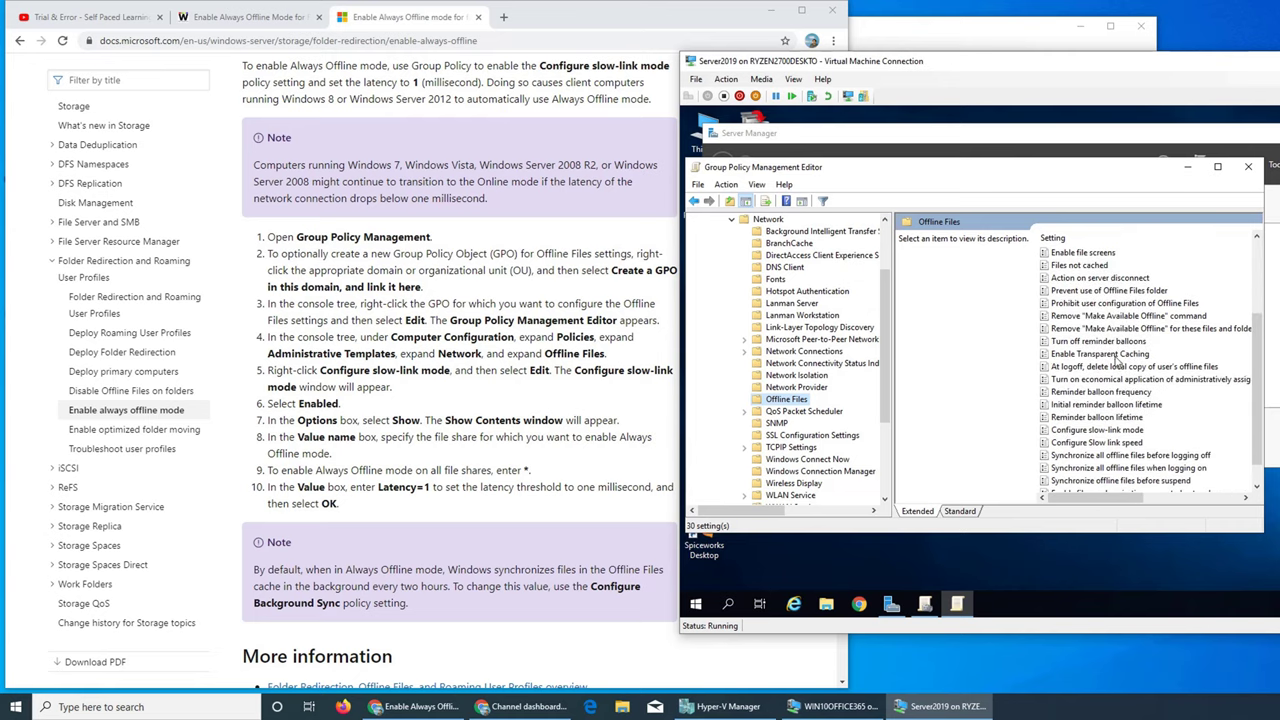
scroll(1117, 361, "down", 1)
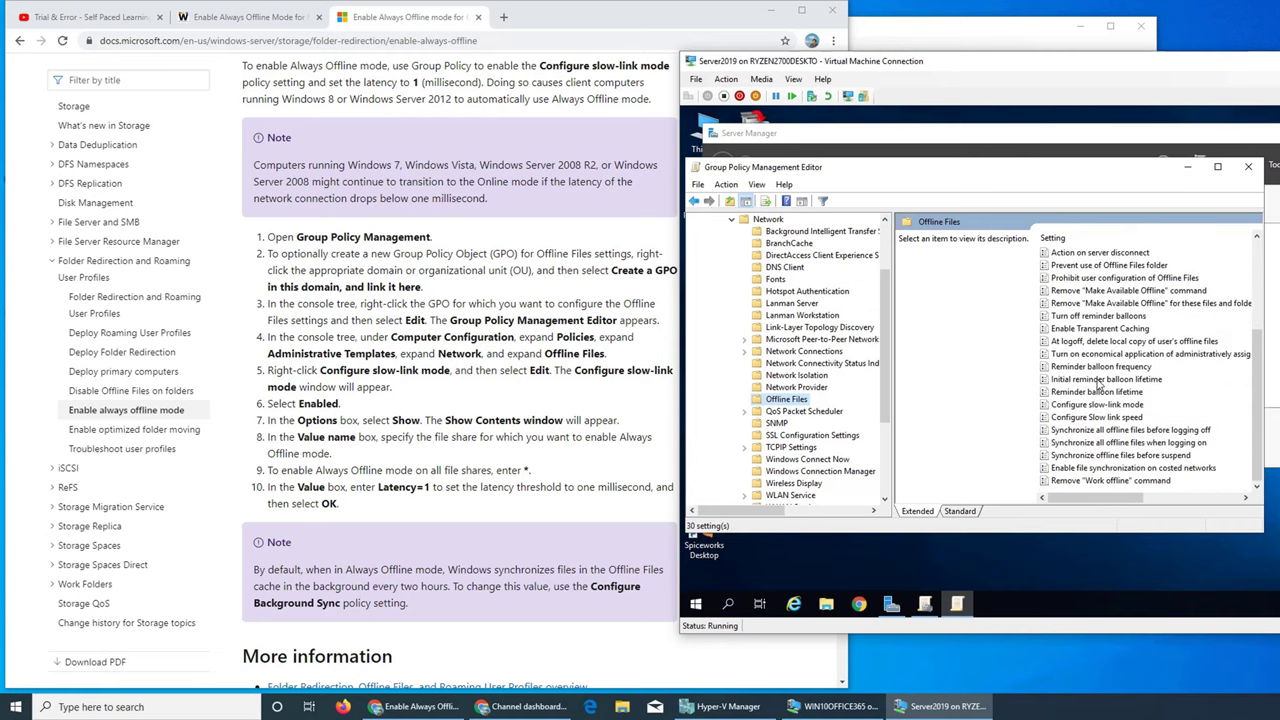
scroll(1098, 383, "up", 2)
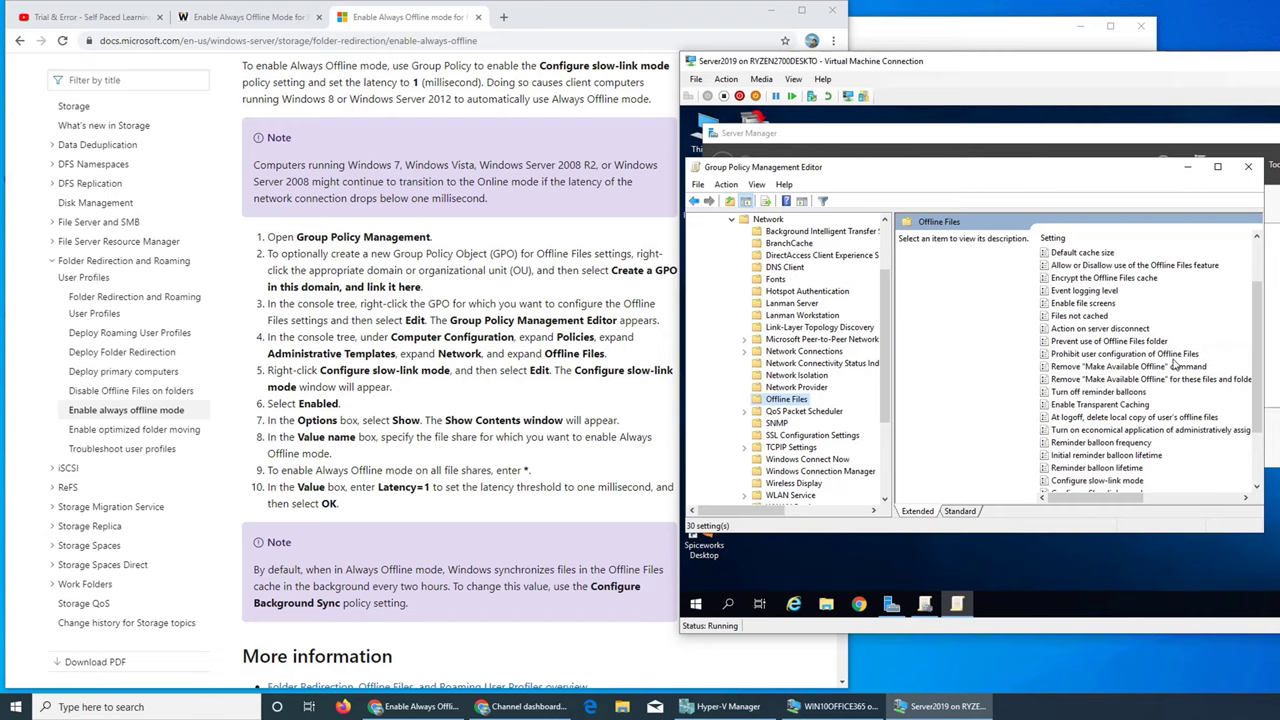
scroll(1176, 368, "up", 2)
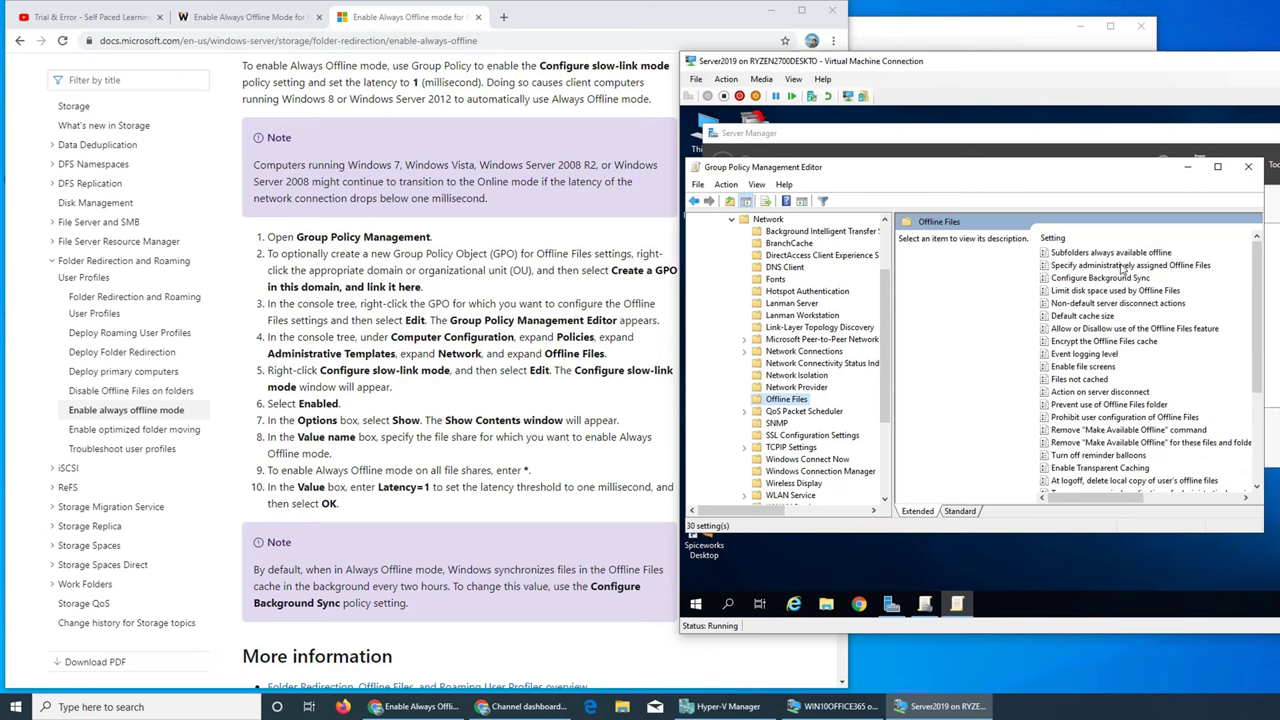
left_click(1056, 239)
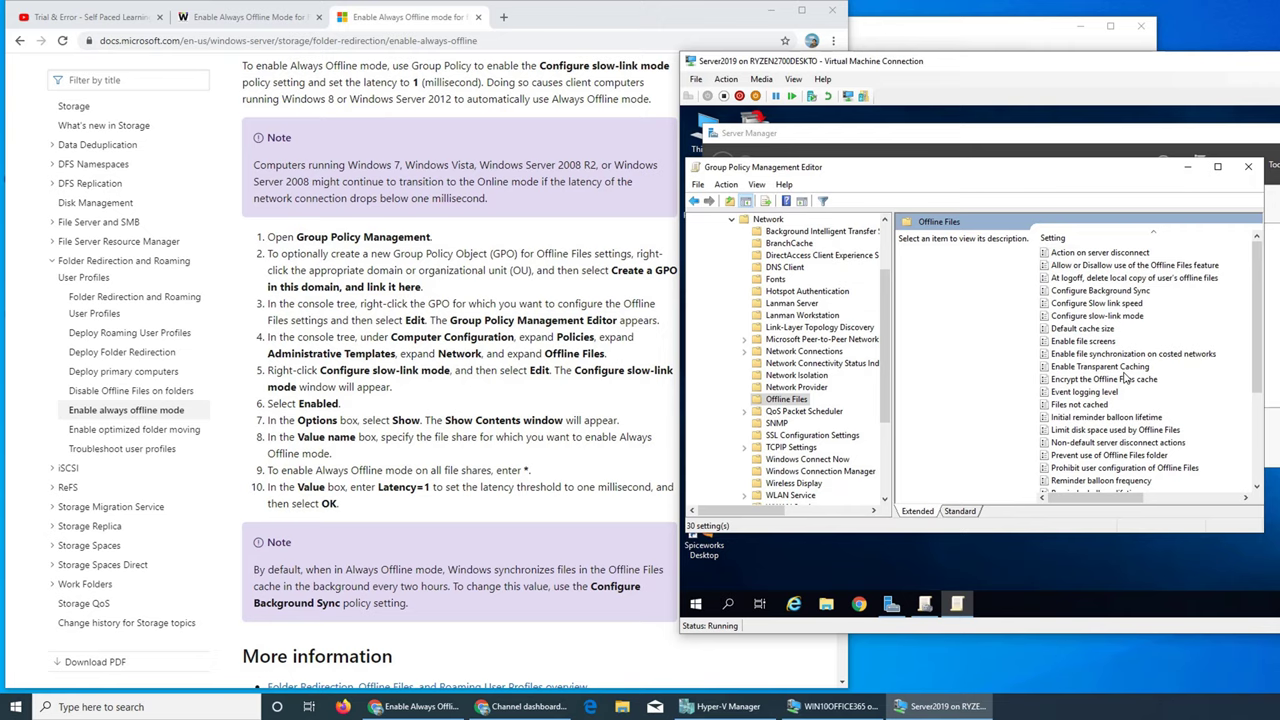
left_click(1089, 306)
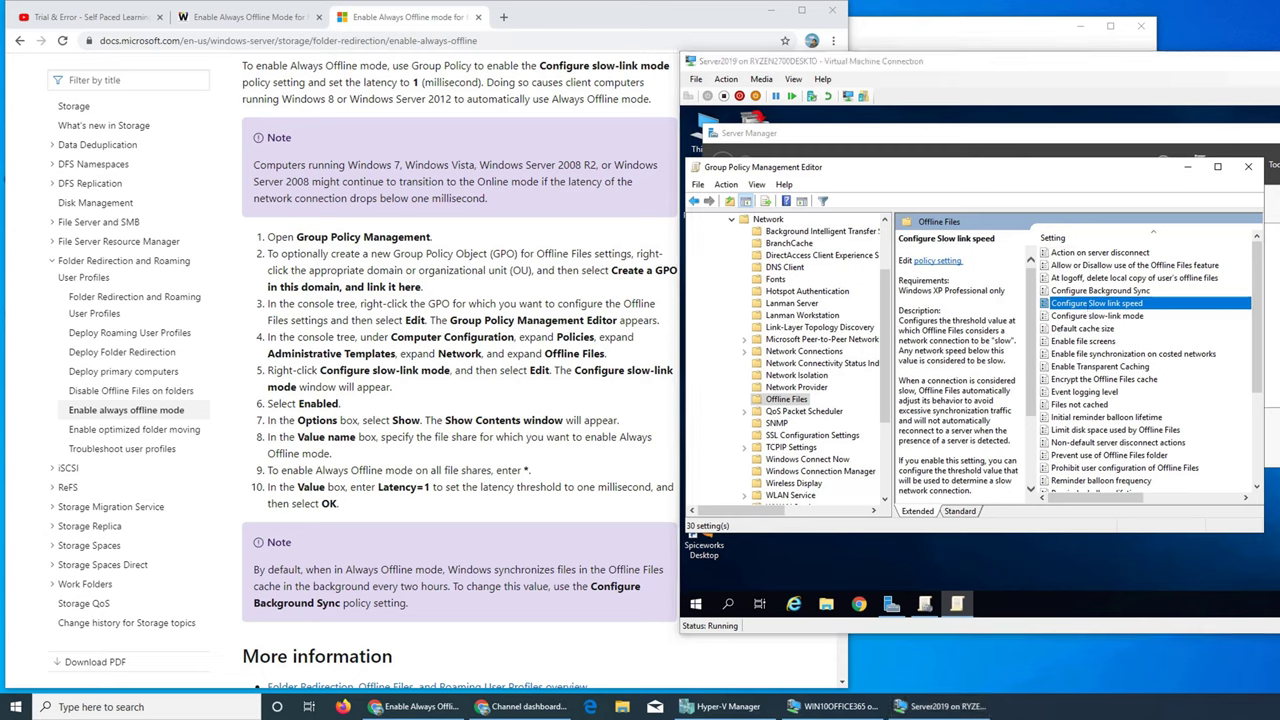
Toggle Configure Slow link speed between Enabled and Disabled, leaving it Enabled at 640.
right_click(1077, 309)
left_click(1105, 312)
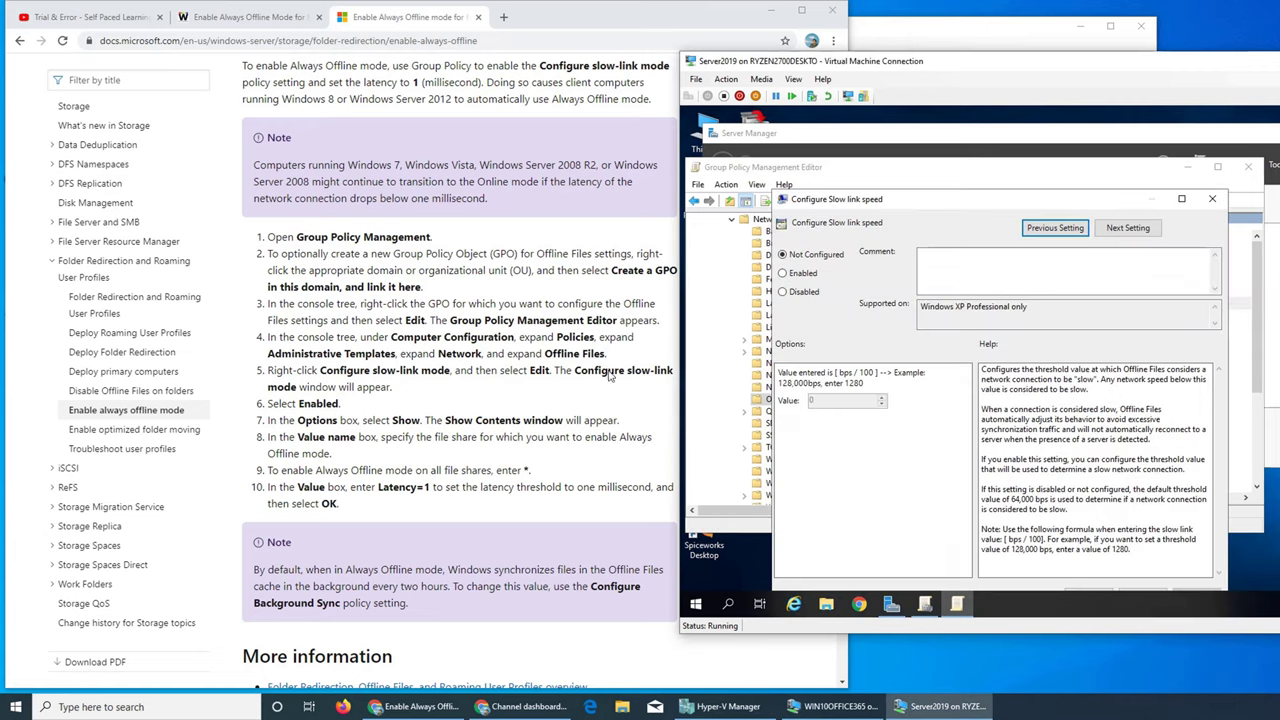
left_click(783, 274)
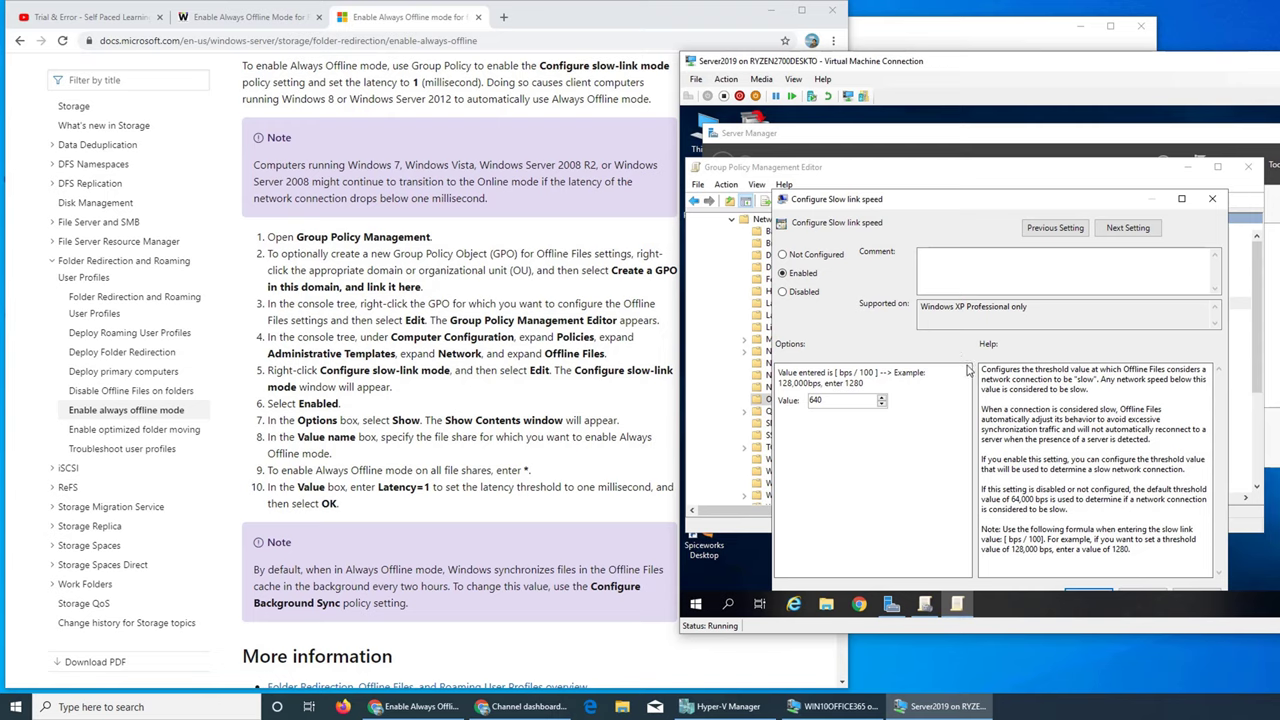
left_click(804, 297)
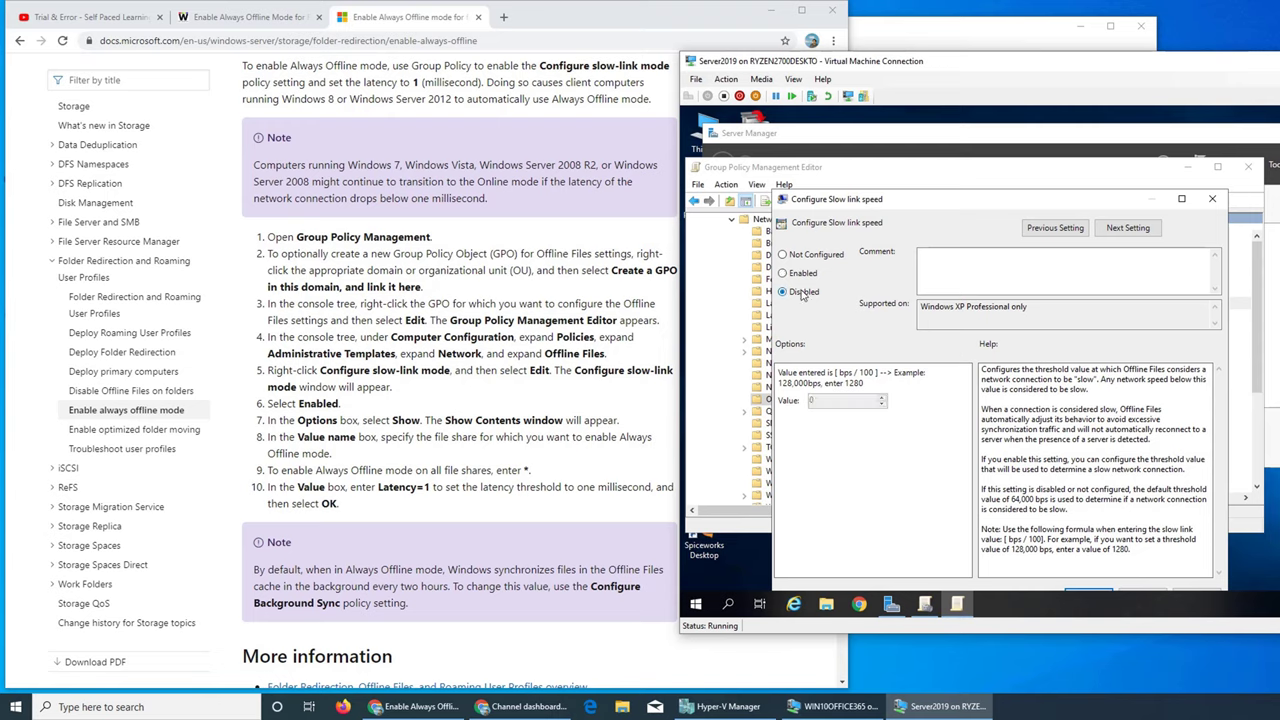
left_click(800, 274)
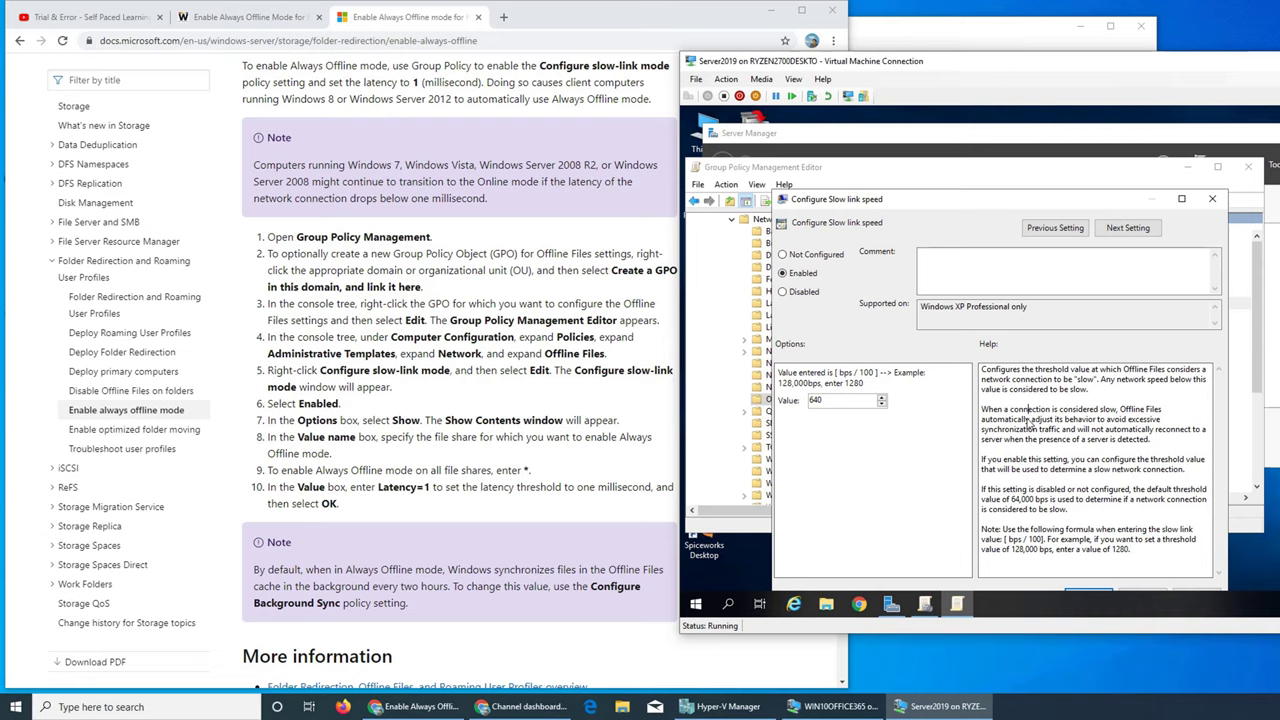
Reopen Configure Slow link speed, try editing its 640 threshold, then close it.
left_click(1210, 203)
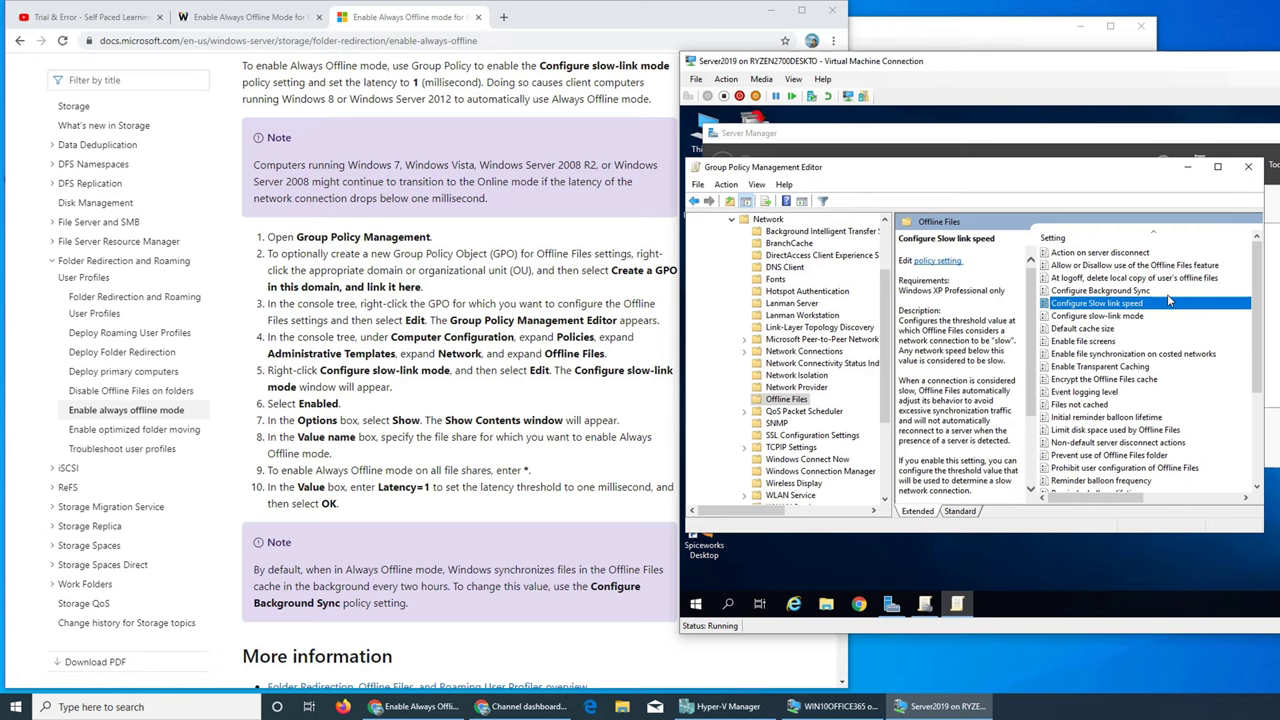
right_click(1086, 305)
left_click(1089, 312)
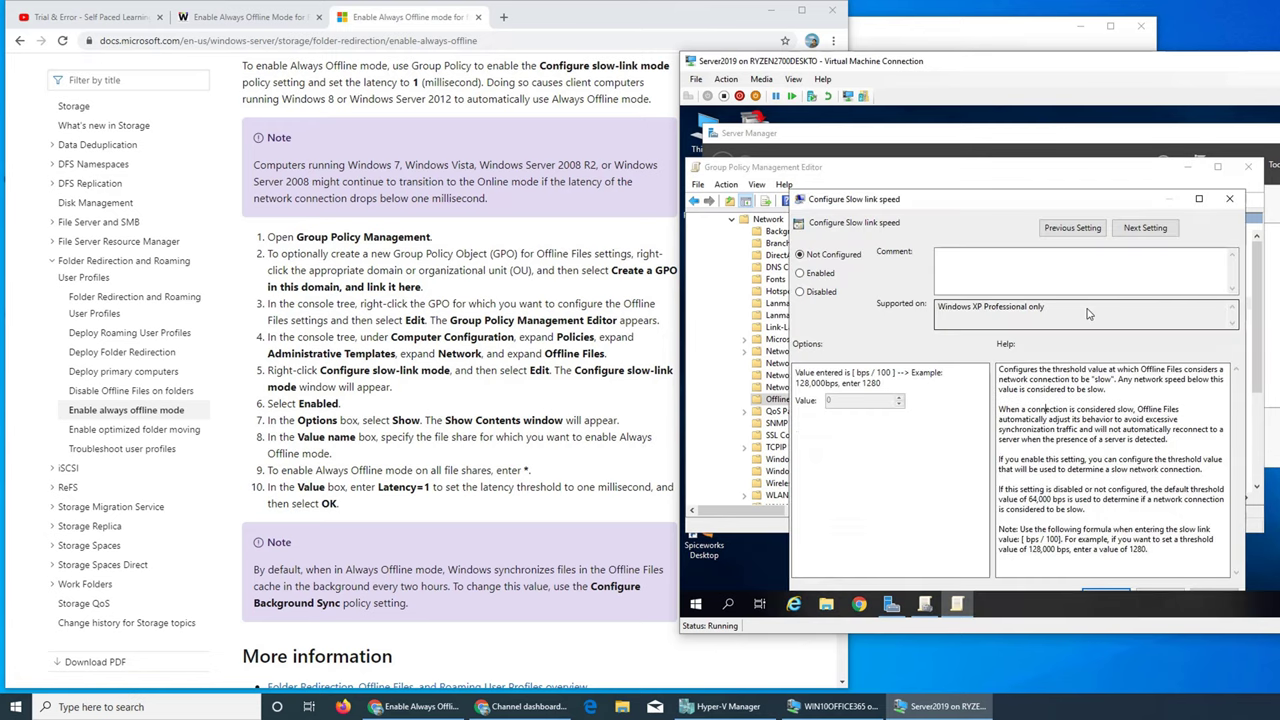
left_click(811, 279)
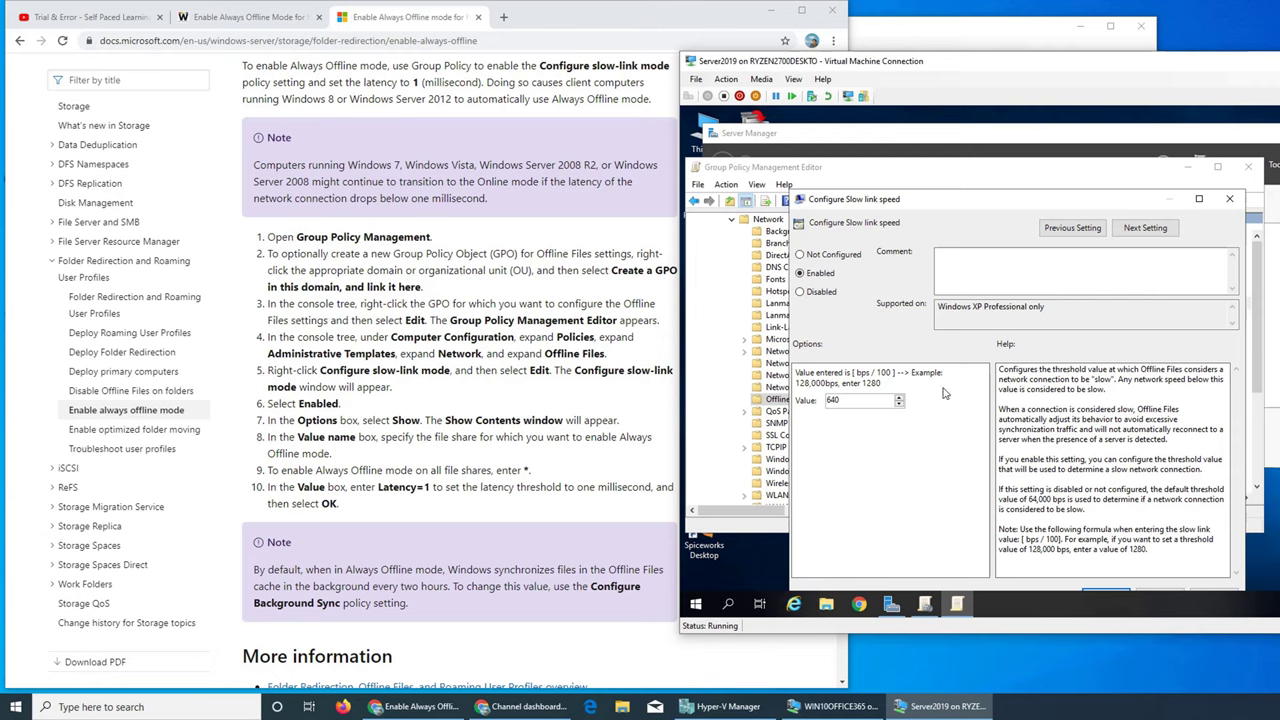
double_click(849, 401)
left_click(899, 404)
double_click(878, 405)
key("BackSpace")
left_click_drag(942, 199, 933, 146)
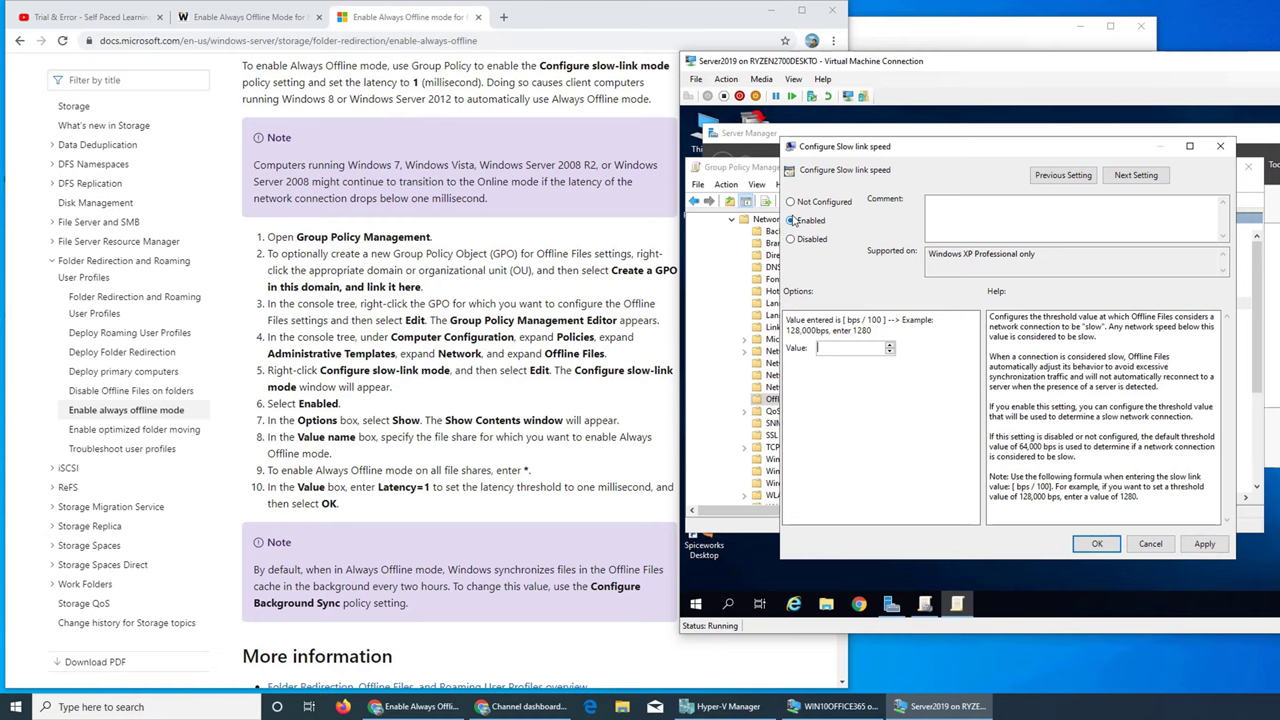
left_click(1220, 146)
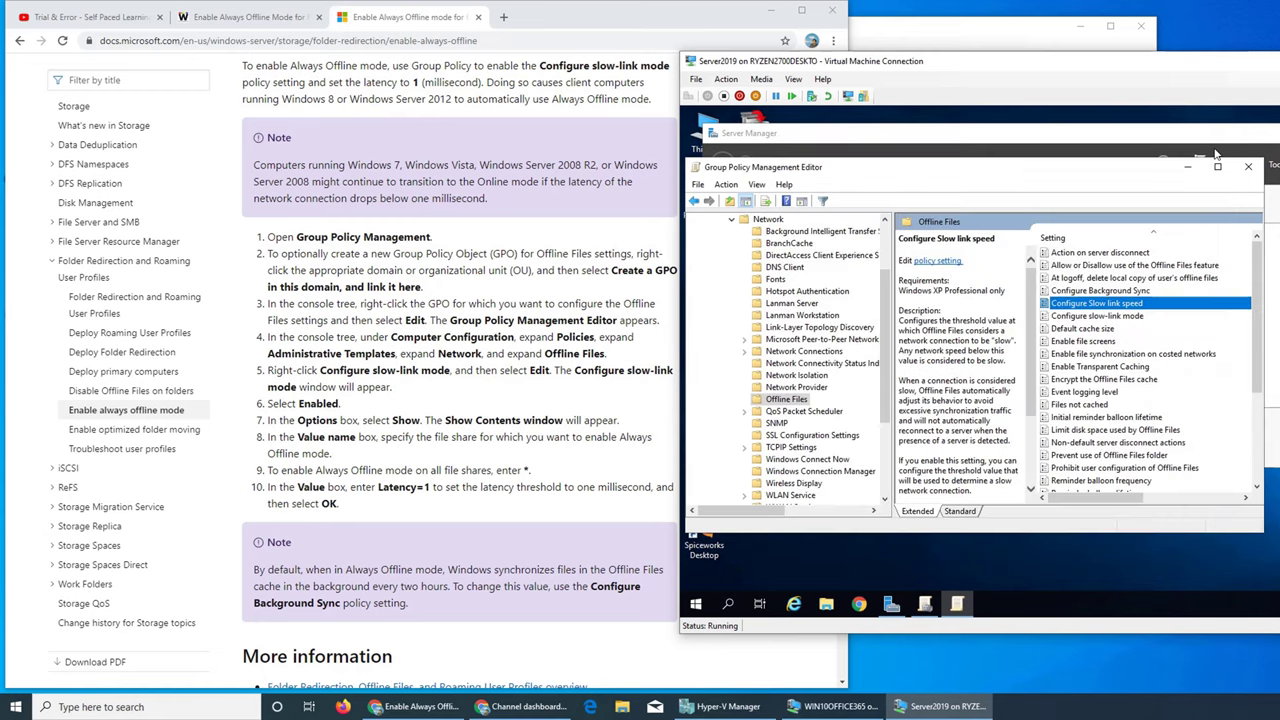
Enable Configure slow-link mode and open its UNC Paths list.
left_click(1129, 317)
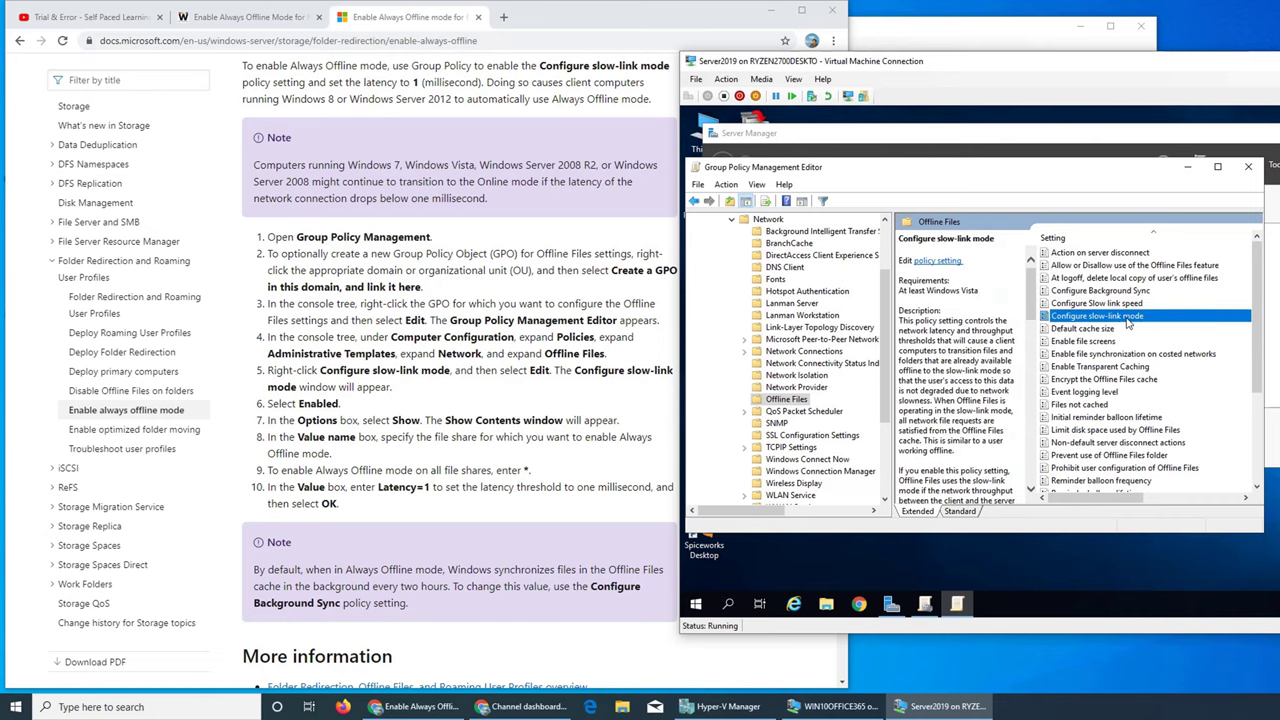
right_click(1129, 320)
left_click(1138, 330)
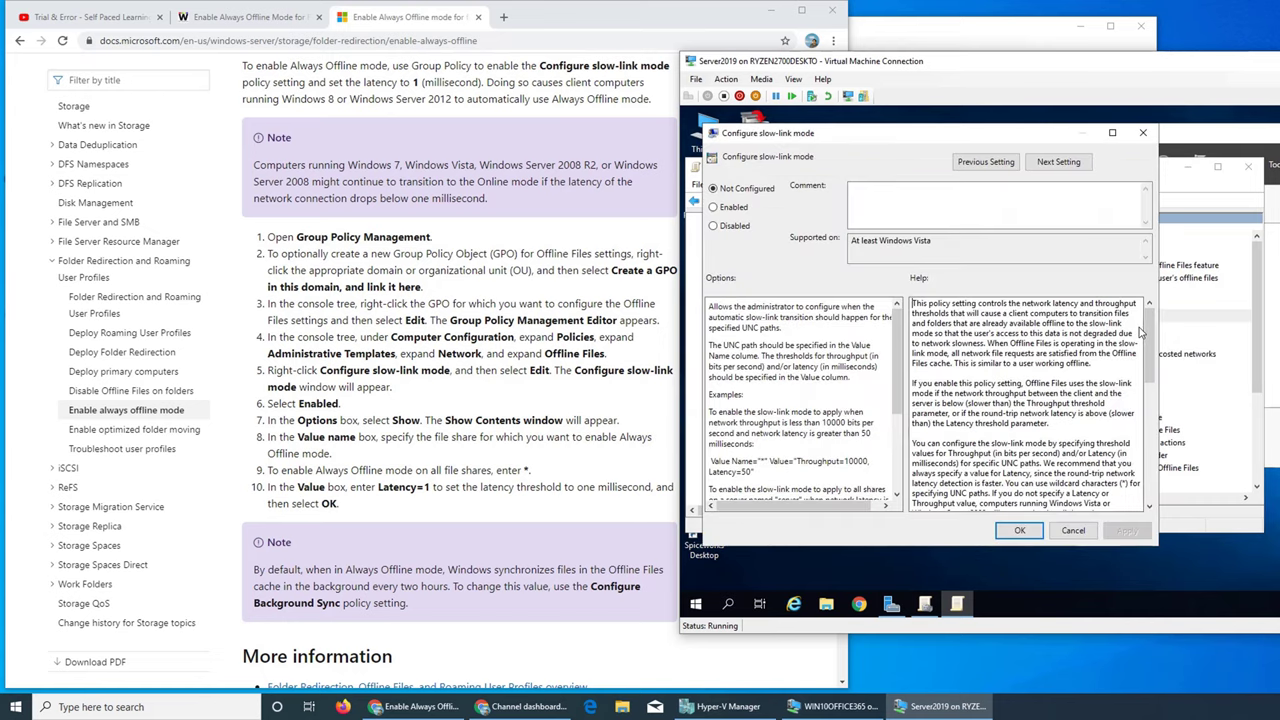
left_click(731, 208)
scroll(820, 378, "down", 3)
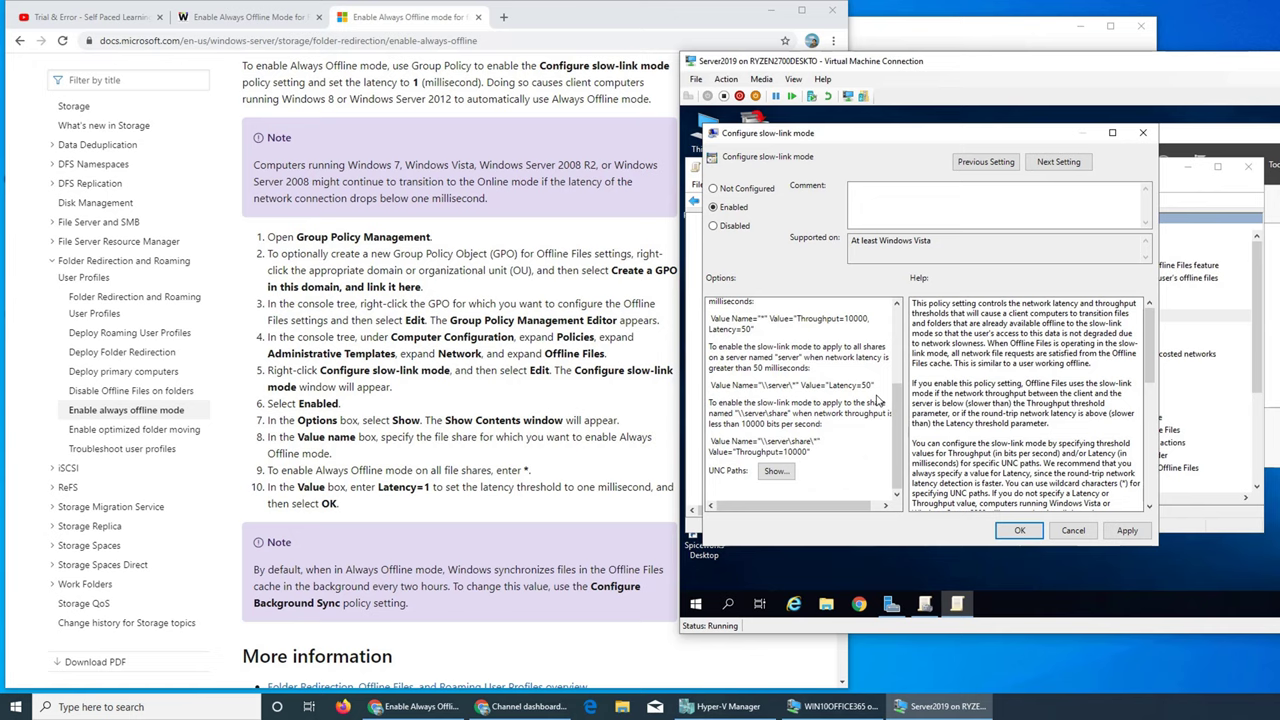
left_click(775, 471)
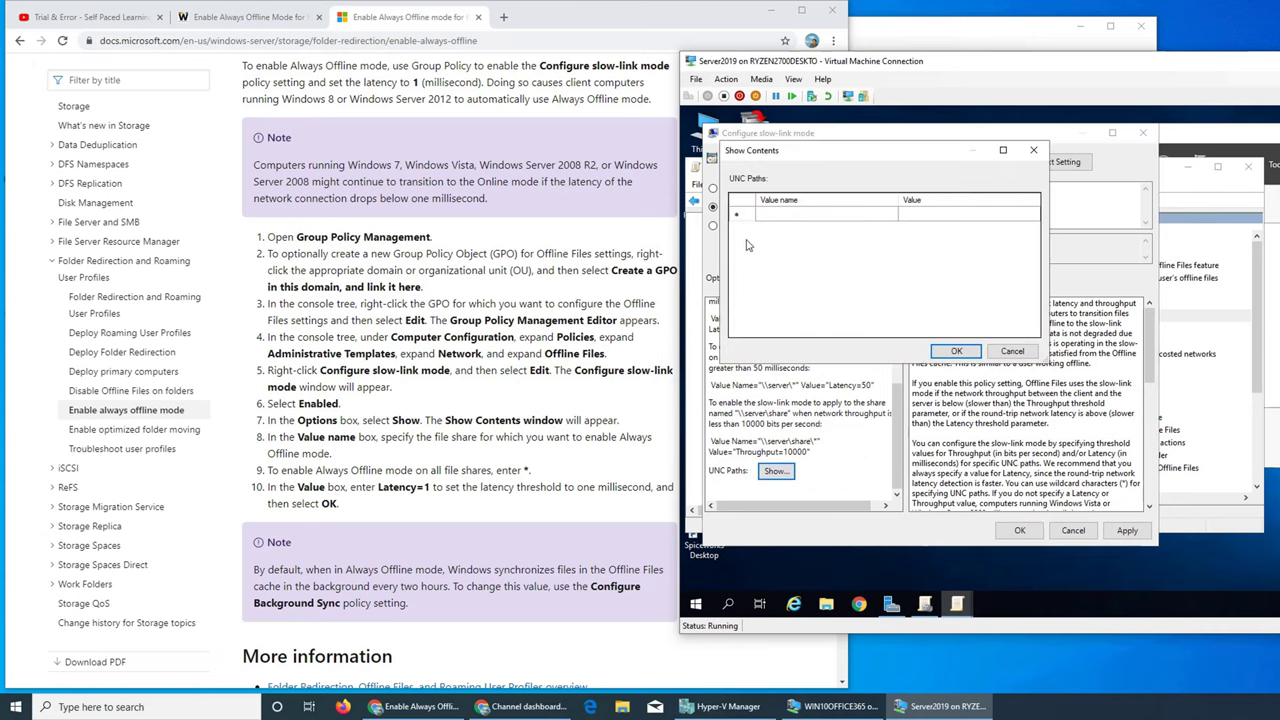
left_click(740, 214)
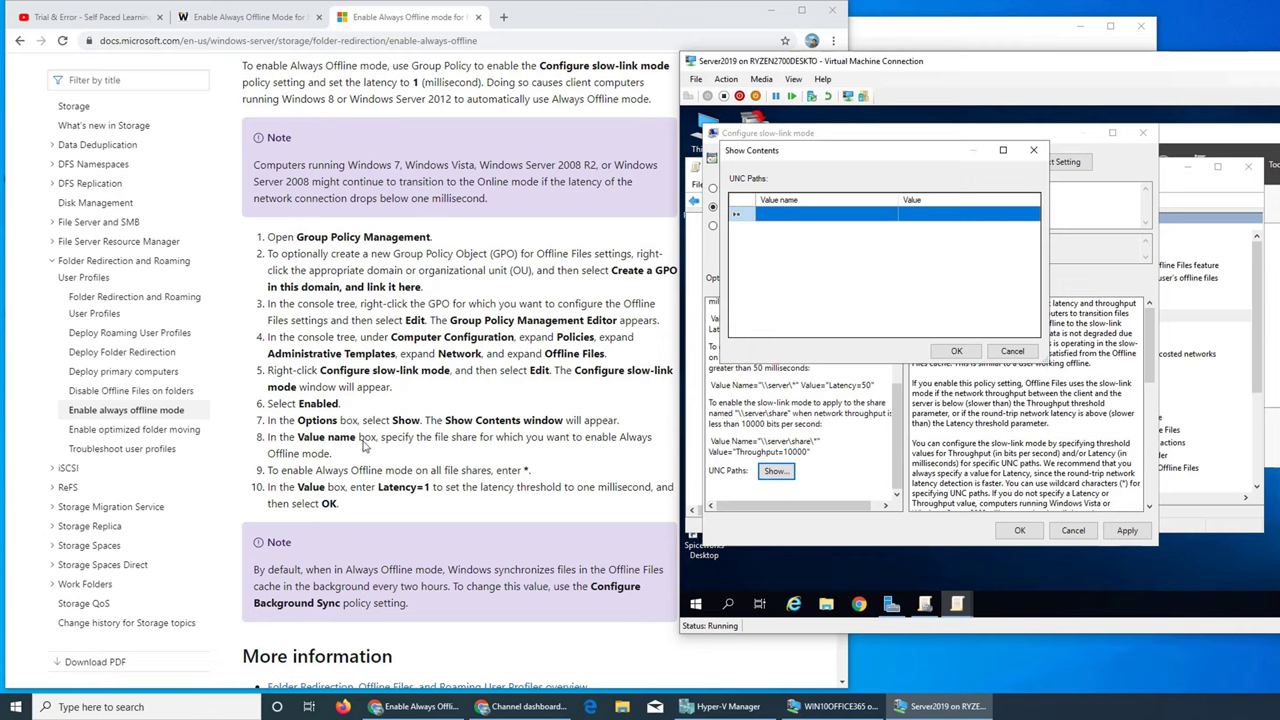
left_click(788, 219)
left_click(788, 219)
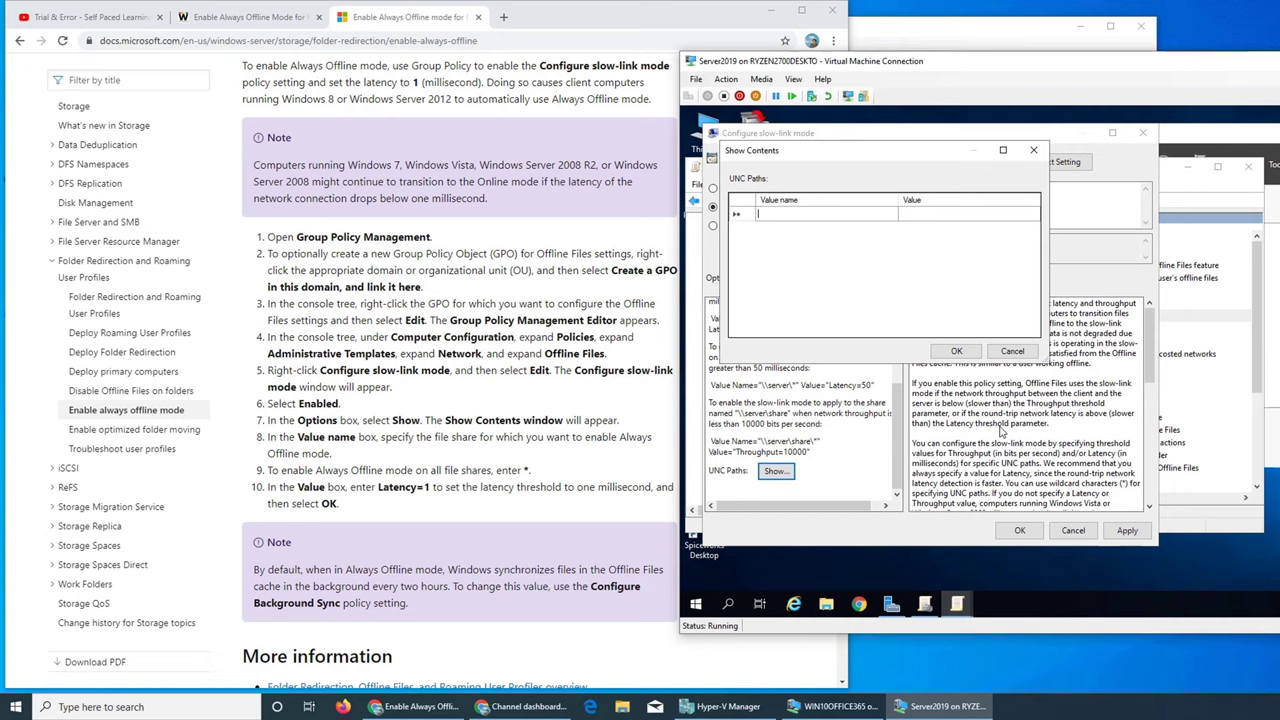
left_click(926, 604)
mouse_move(926, 604)
left_click(1006, 553)
Browse This PC to the ESML folder on New Volume (E:).
double_click(700, 132)
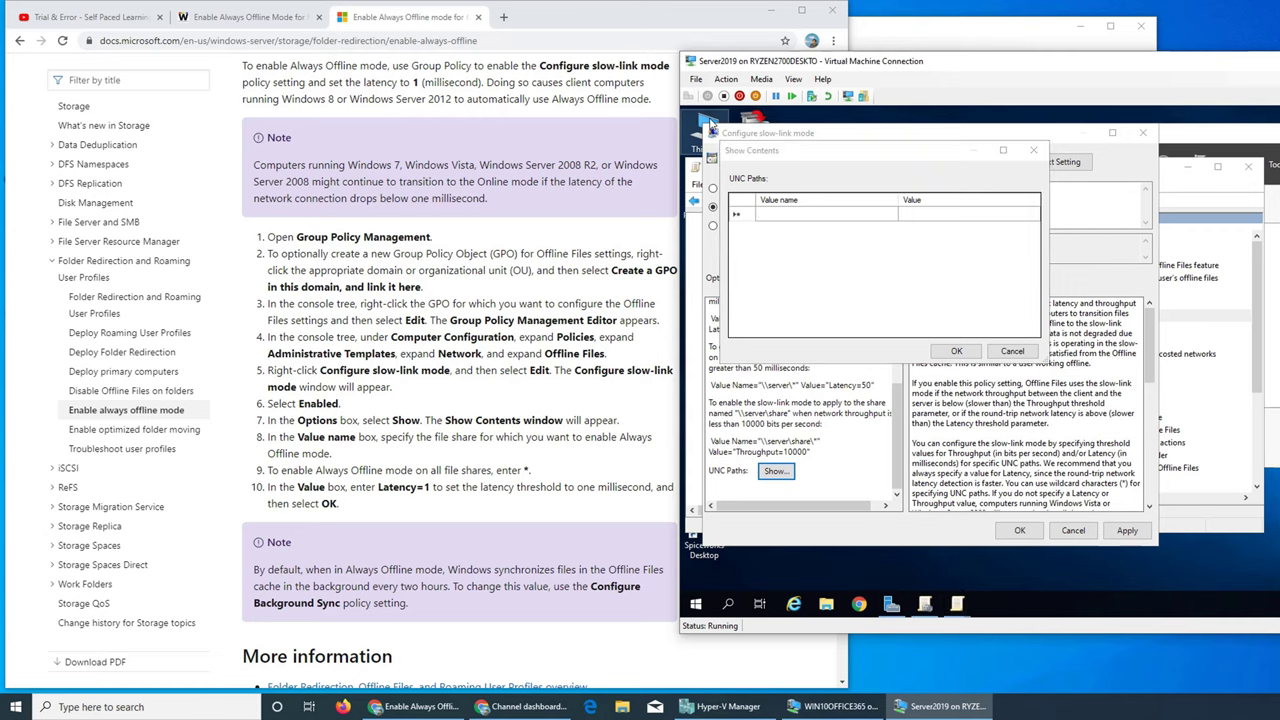
double_click(955, 505)
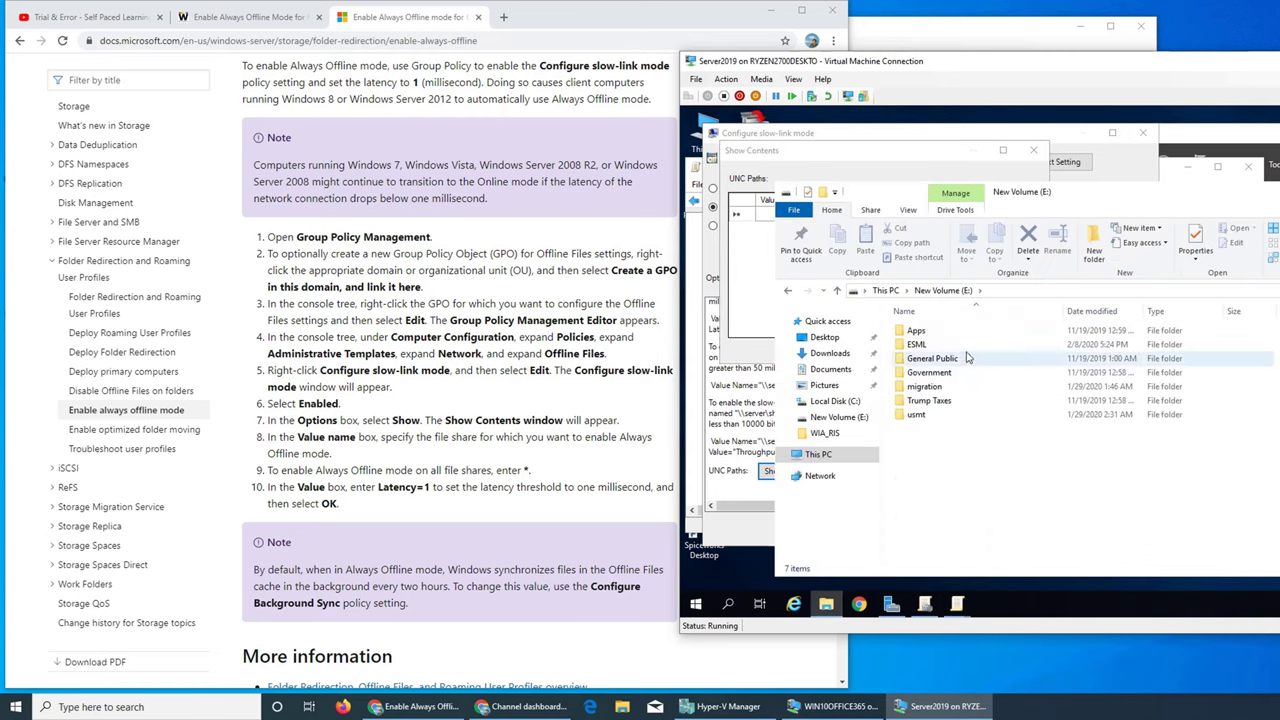
double_click(918, 414)
left_click(943, 290)
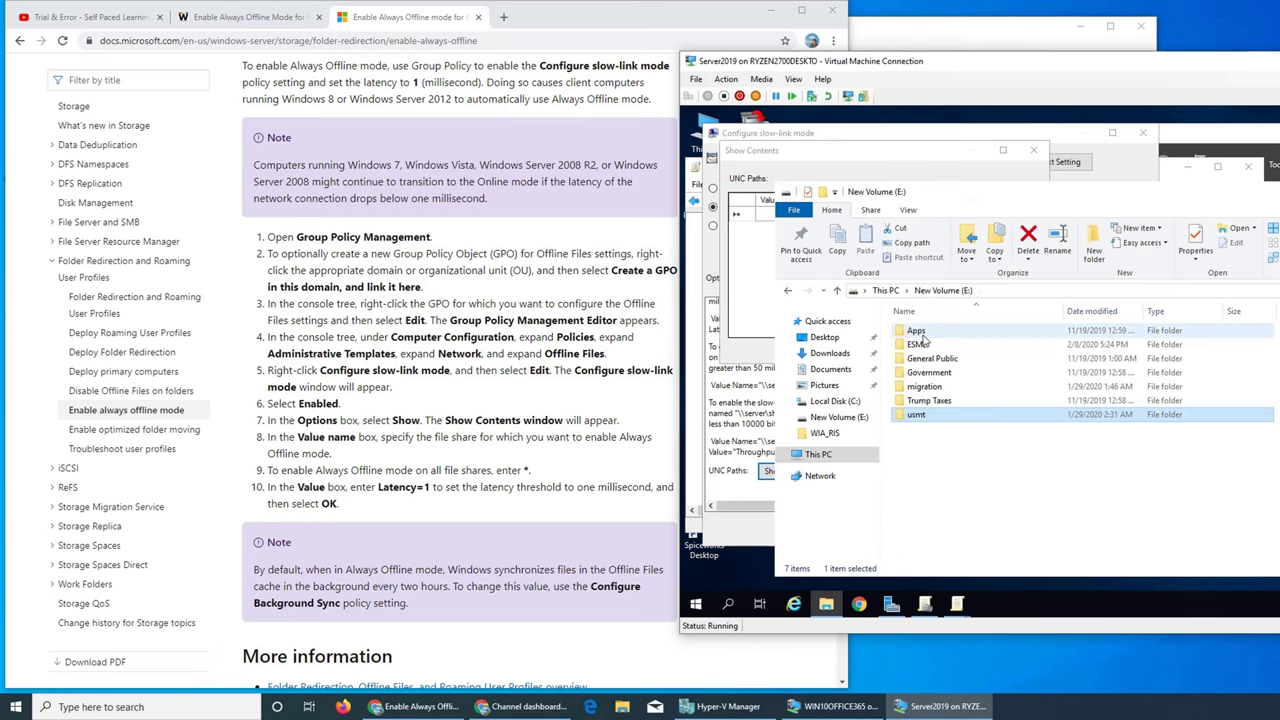
left_click(922, 345)
double_click(922, 345)
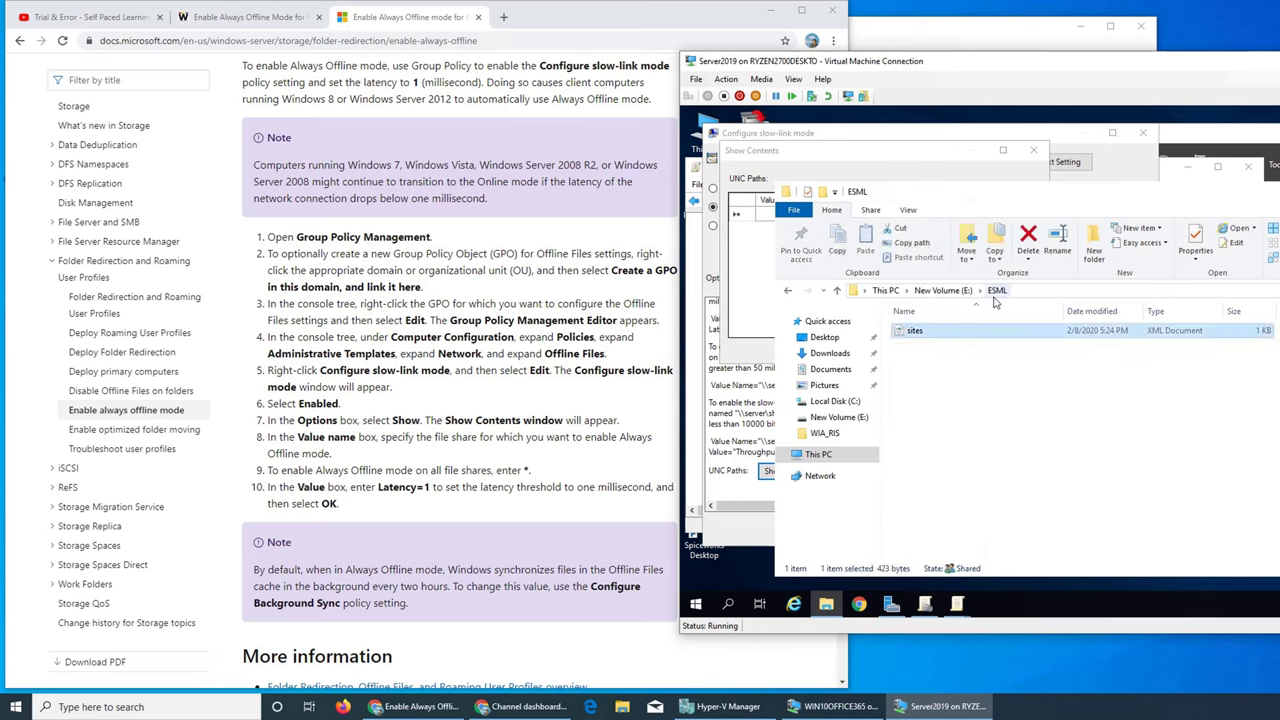
Enter \\server19\ESML\sites.xml in the address bar and select the full path.
left_click(1030, 294)
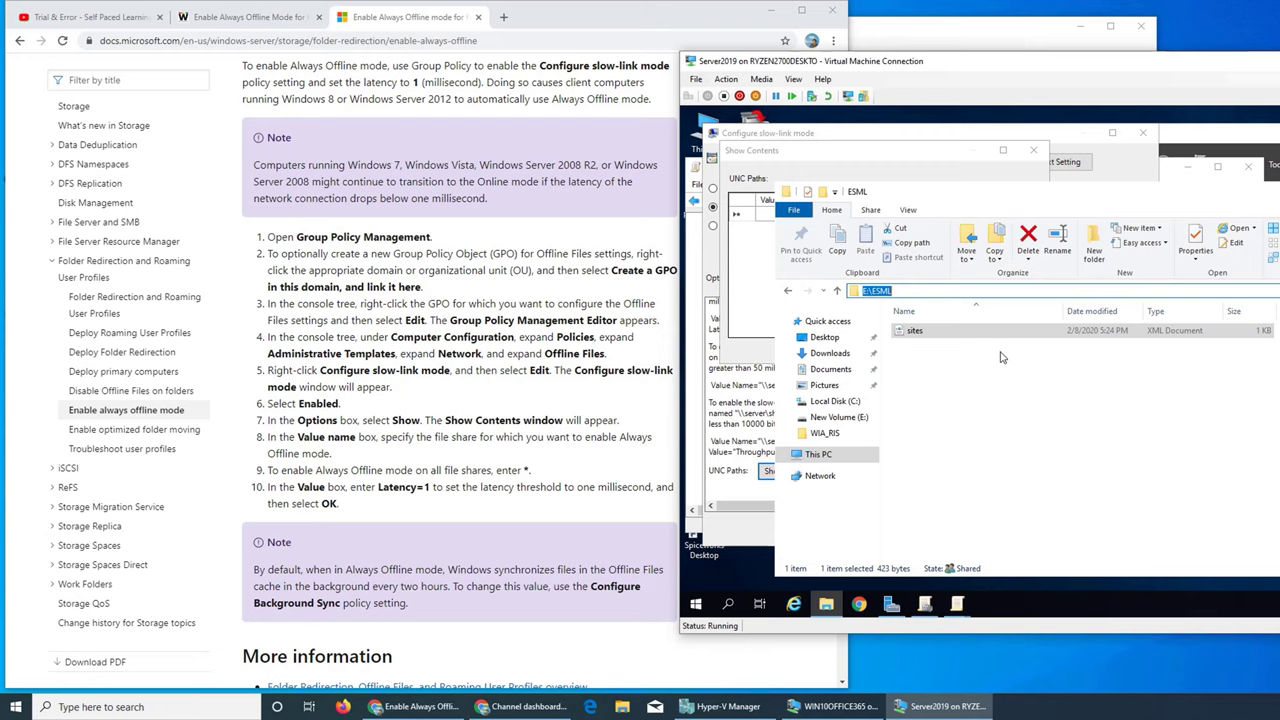
type("\\server19\\")
key("Down")
key("Down")
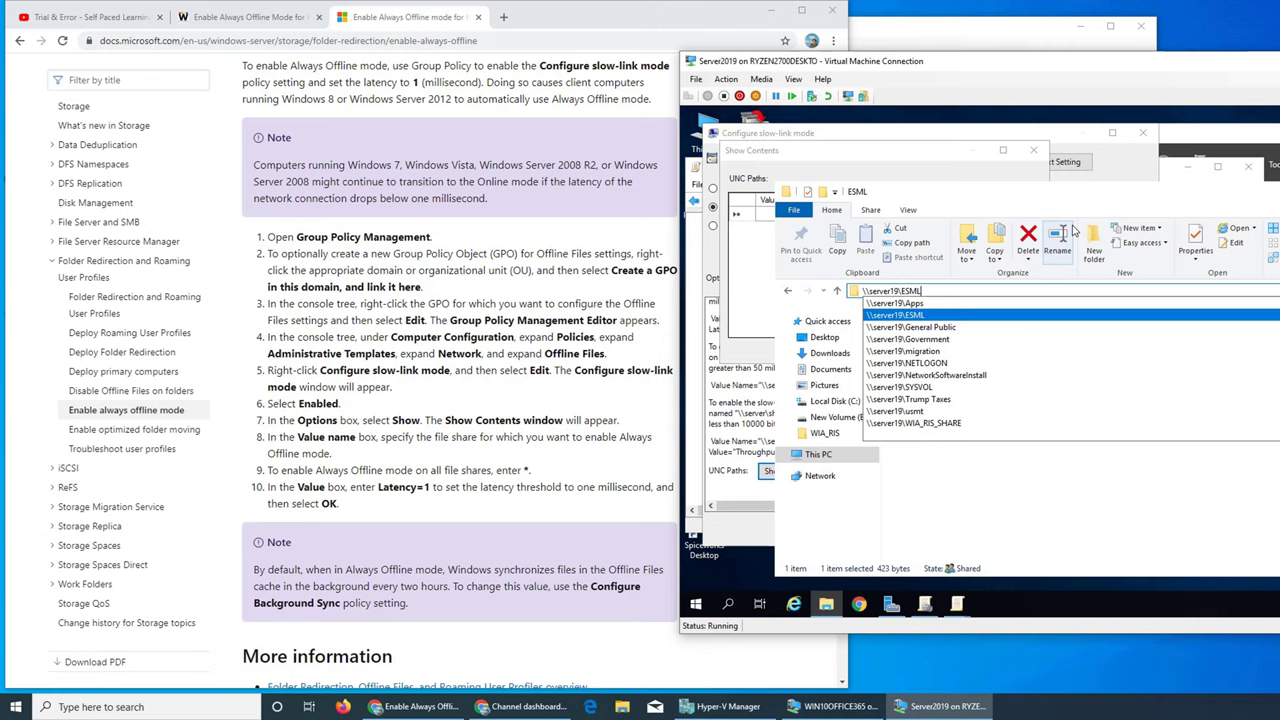
type("\\")
key("Down")
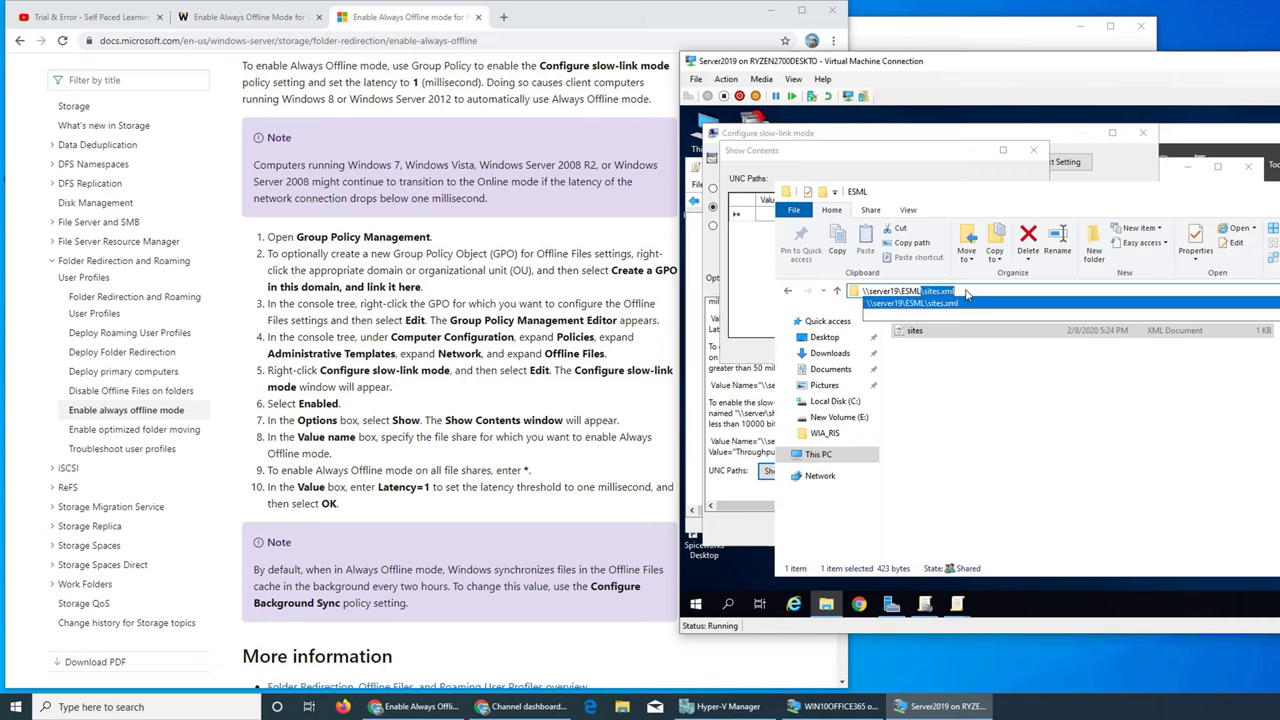
left_click_drag(966, 293, 848, 305)
key("ctrl+c")
Add \\server19\ESML\sites.xml to the UNC Paths list with value Latency=1 and confirm it.
left_click(1063, 142)
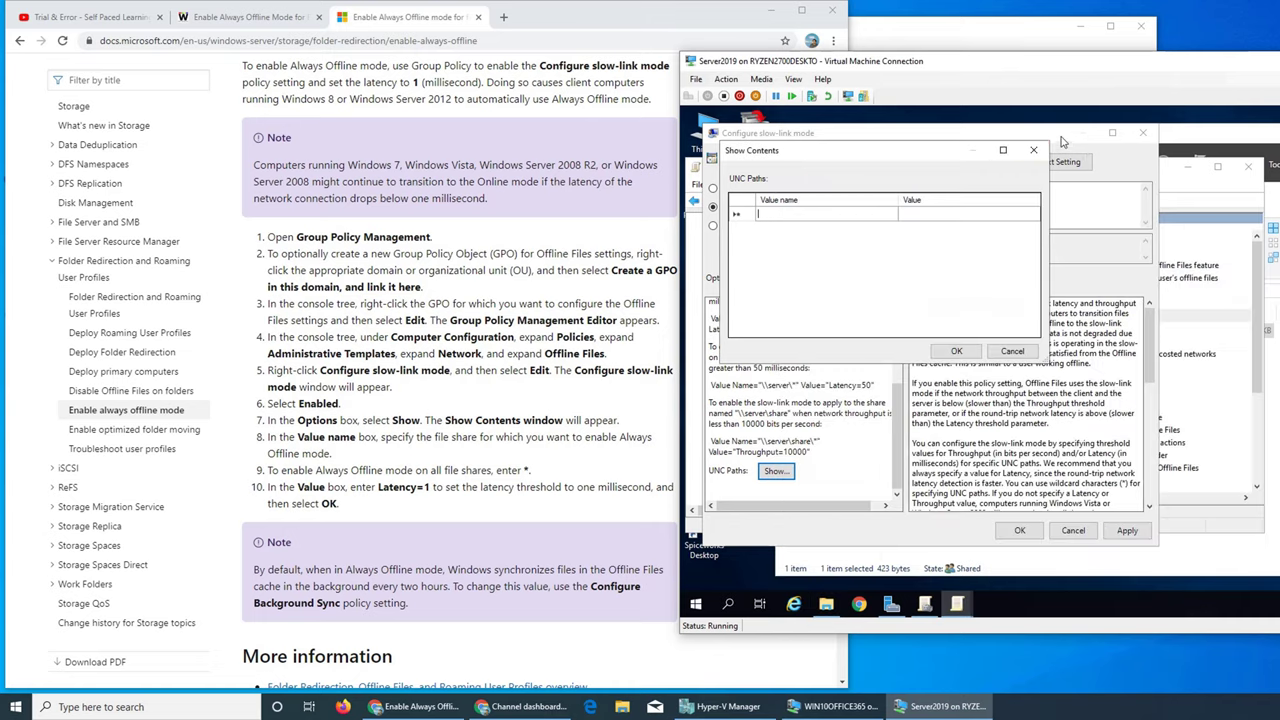
key("ctrl+v")
left_click(865, 214)
left_click(922, 214)
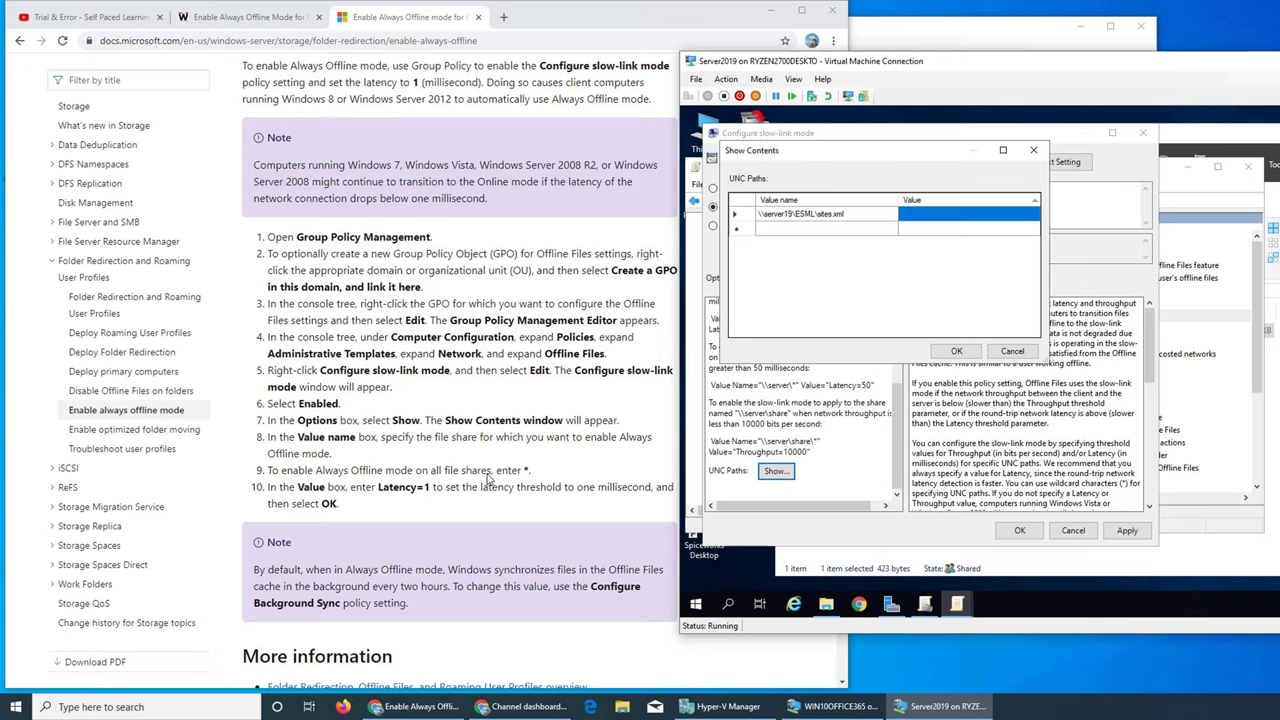
left_click(765, 233)
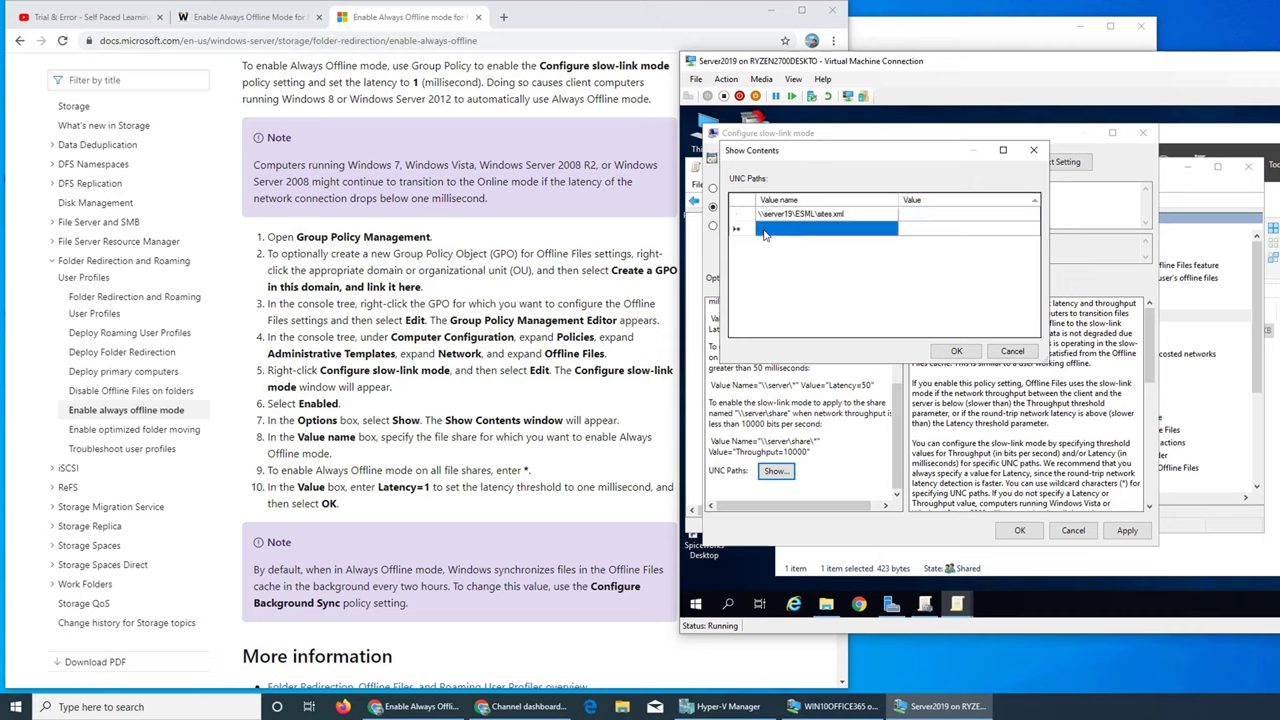
type("1")
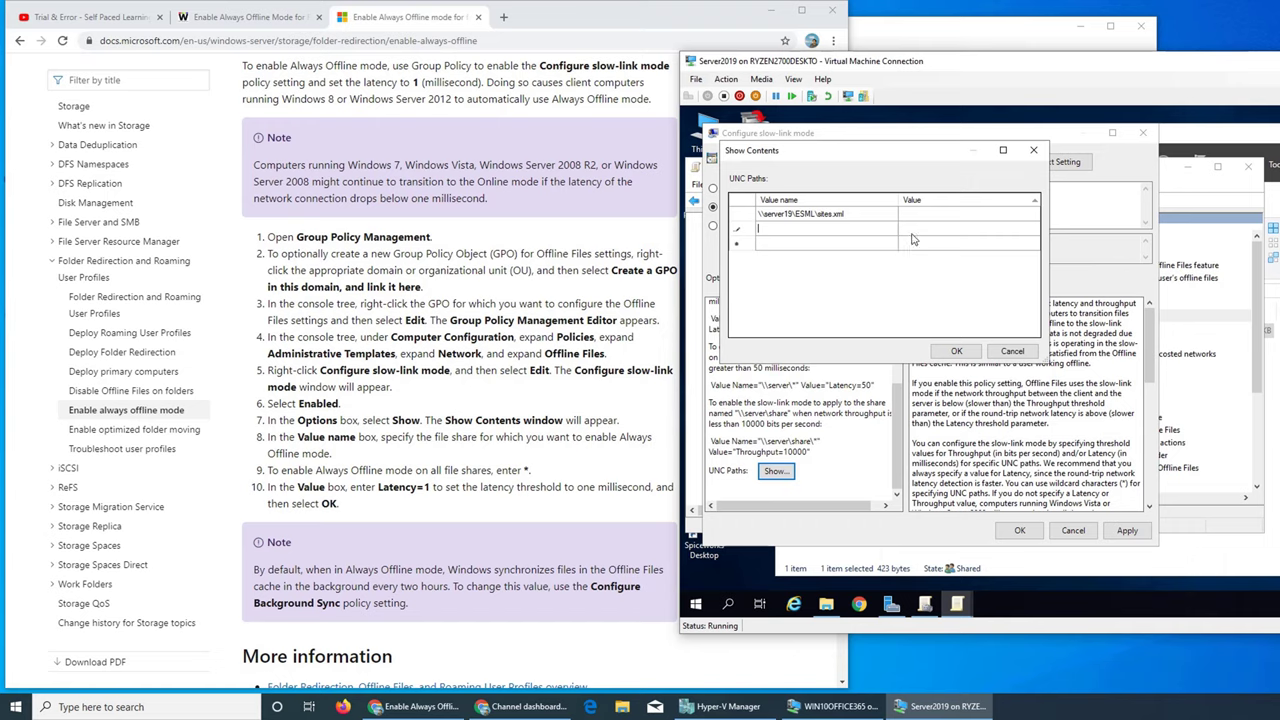
left_click(915, 218)
left_click(932, 216)
left_click(954, 351)
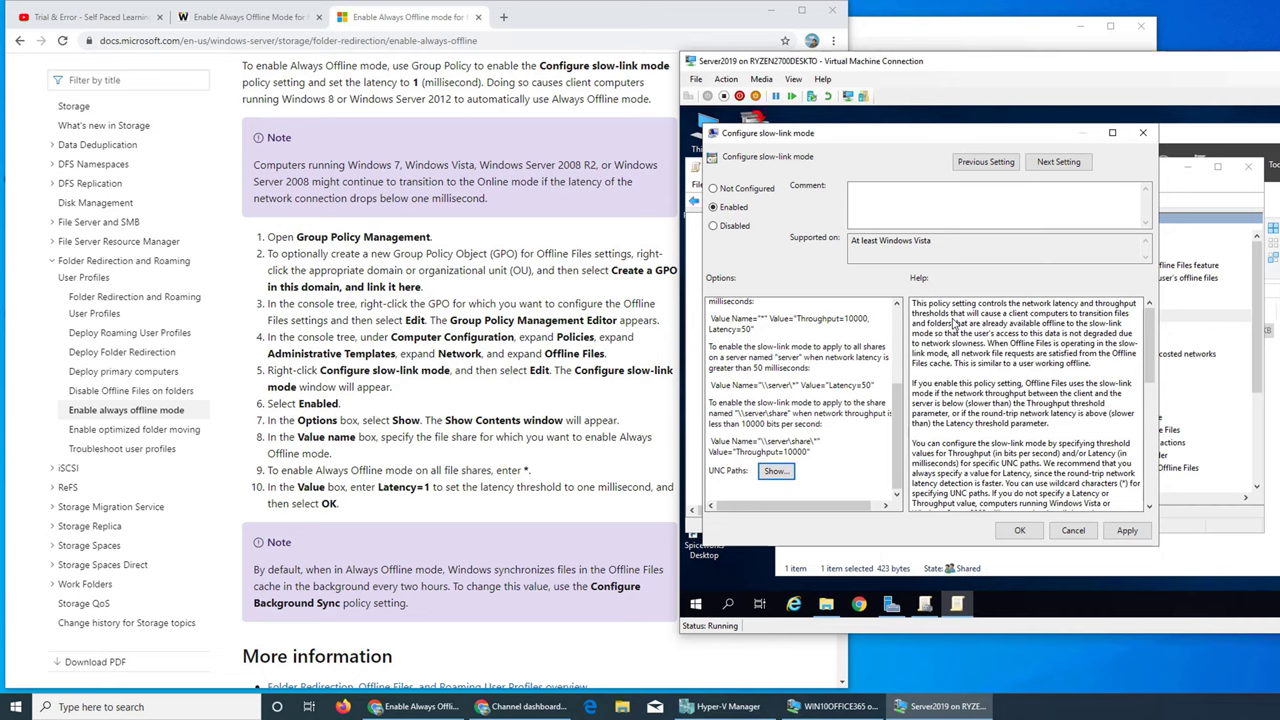
Verify the sites.xml entry shows Latency=1, then bring Server Manager to the front.
left_click(778, 471)
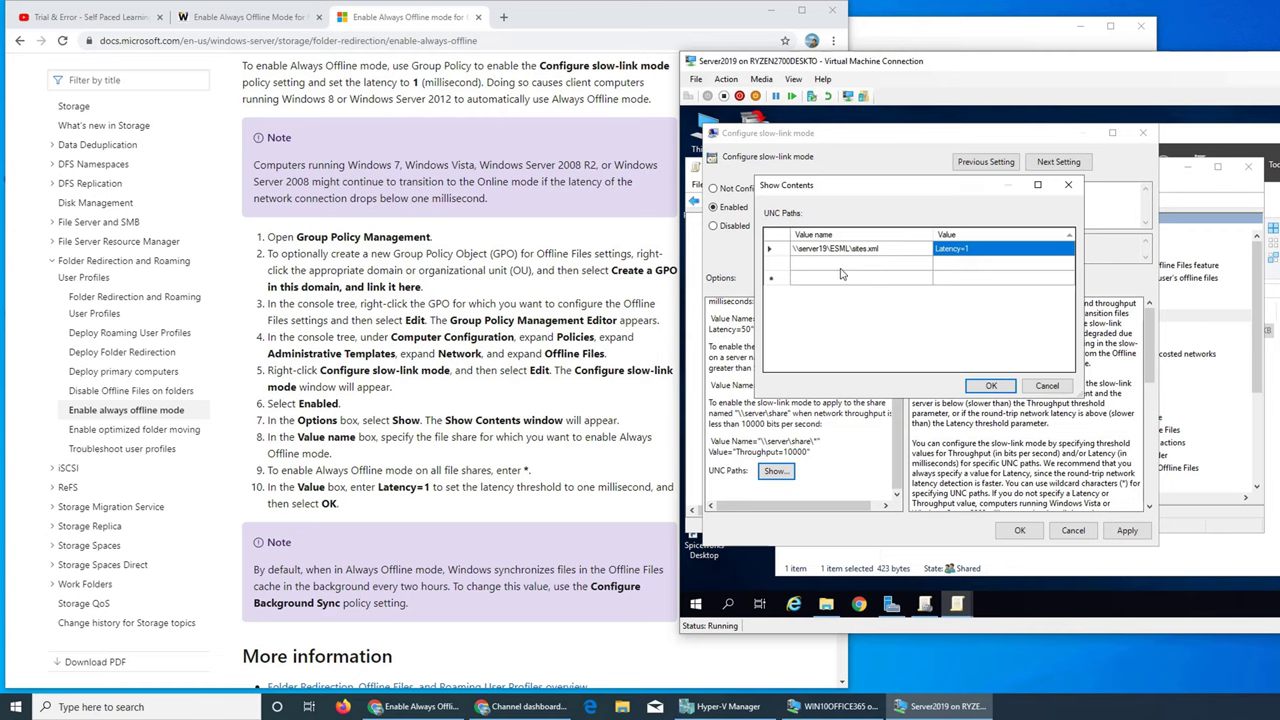
left_click(1046, 386)
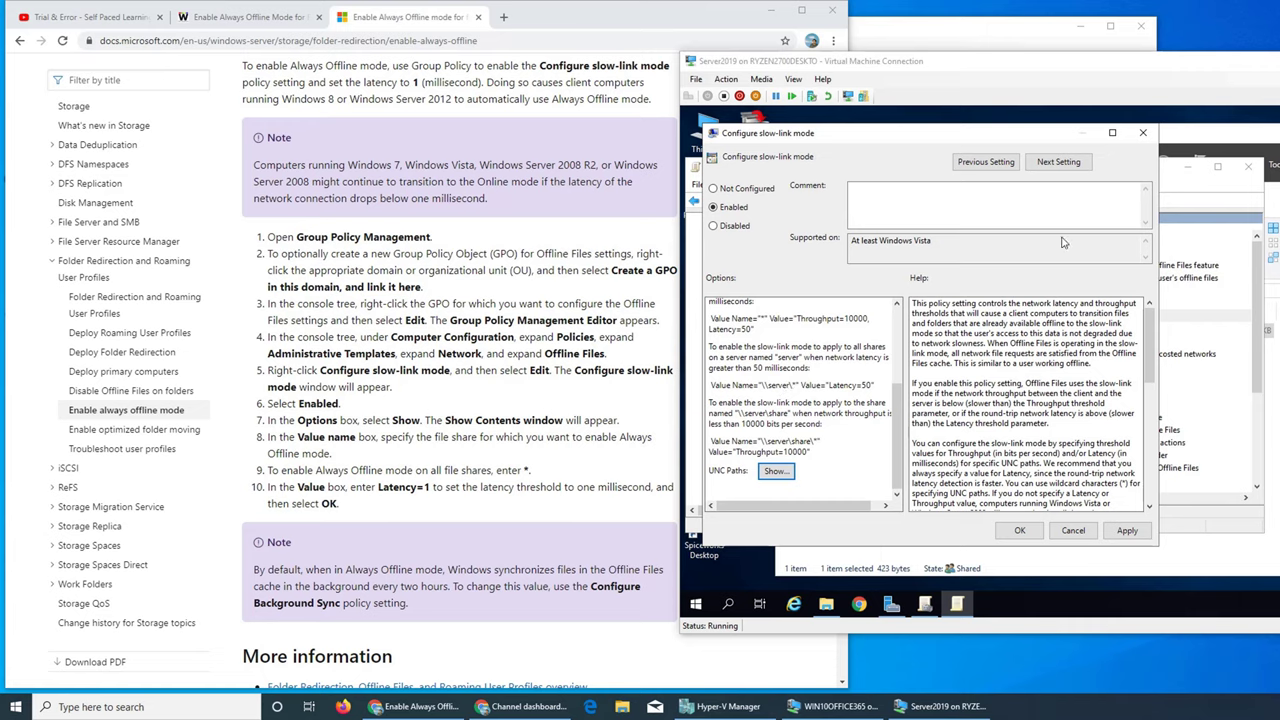
left_click(1264, 152)
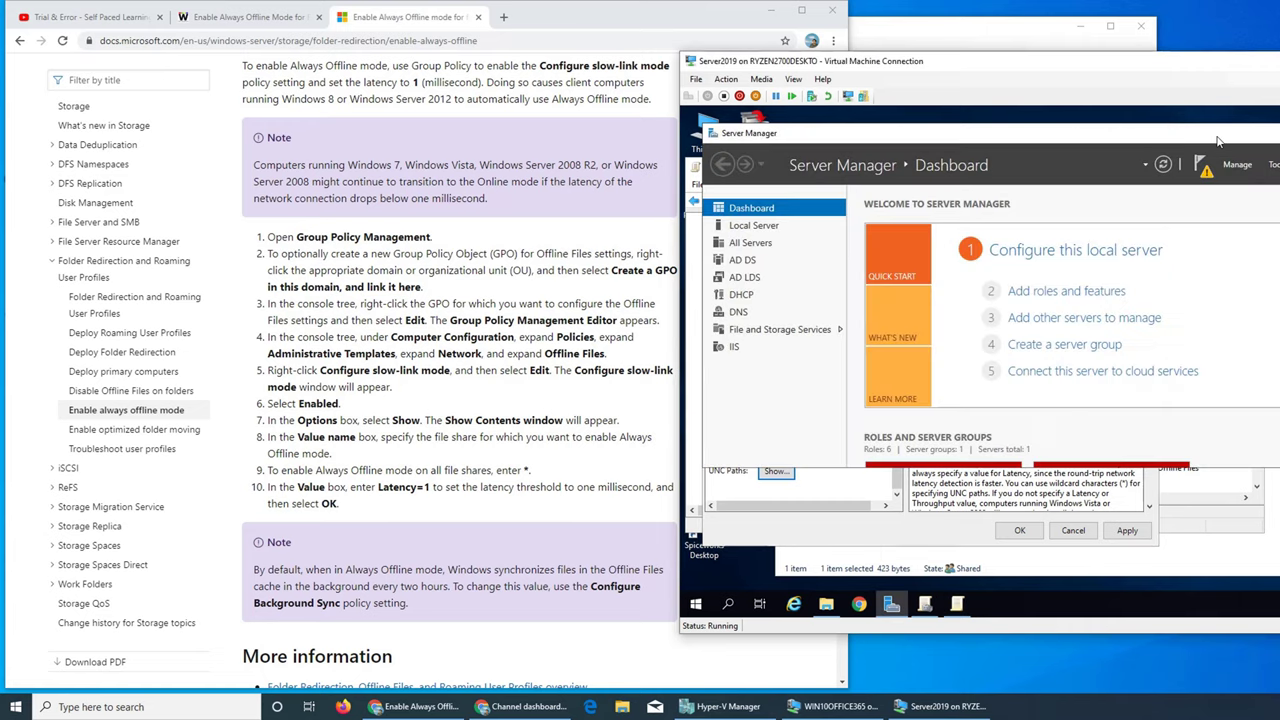
Check in File Explorer that sites.xml is in E:\ESML, then return to the slow-link settings.
left_click(893, 604)
left_click(826, 604)
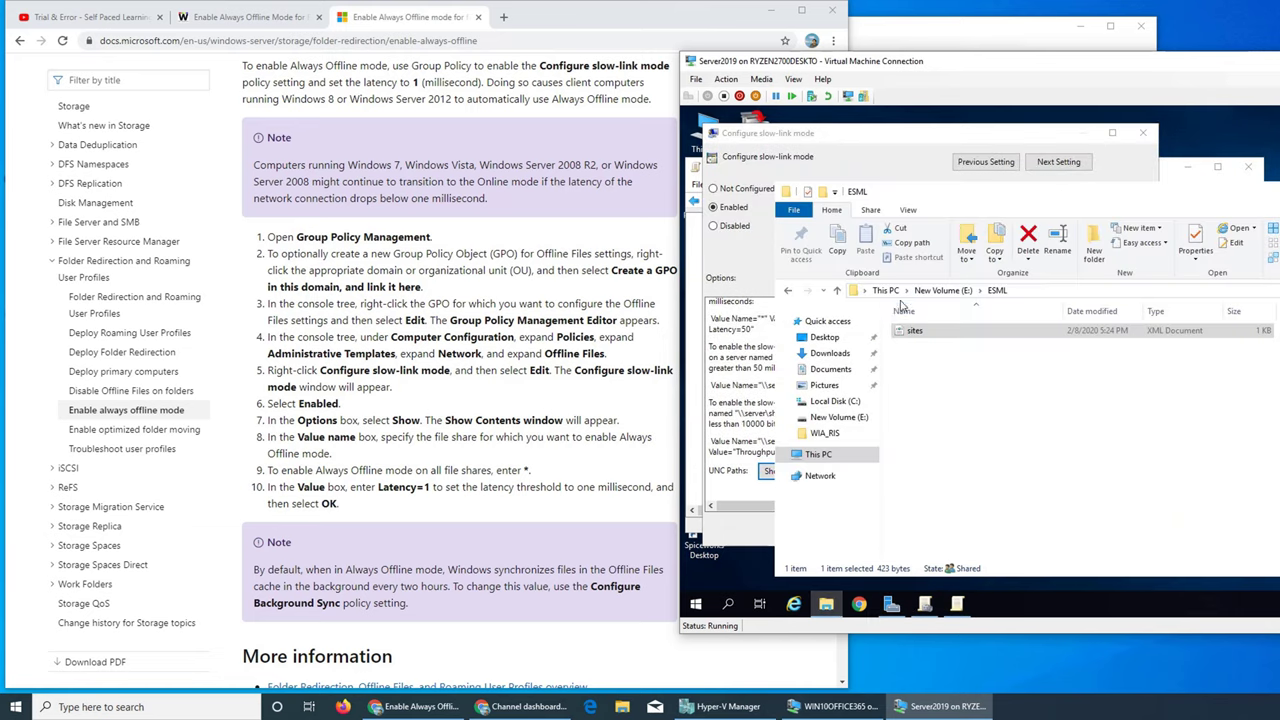
left_click(943, 290)
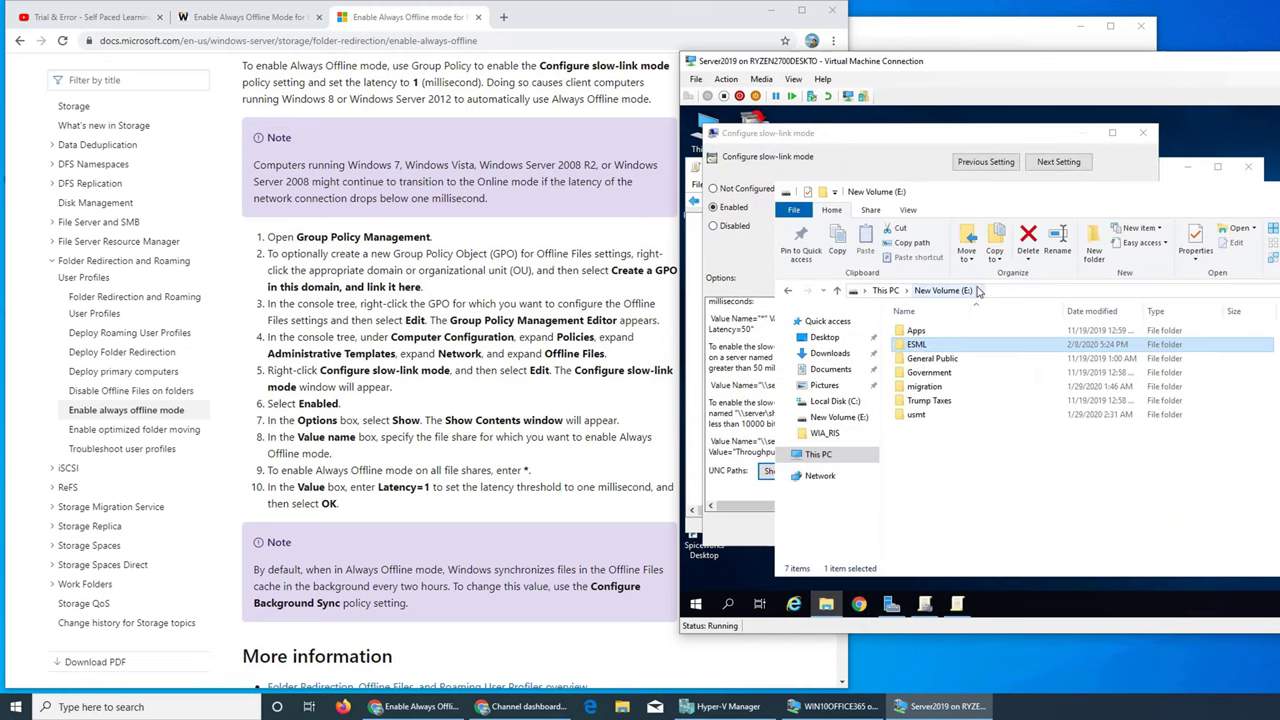
double_click(930, 346)
left_click(1047, 290)
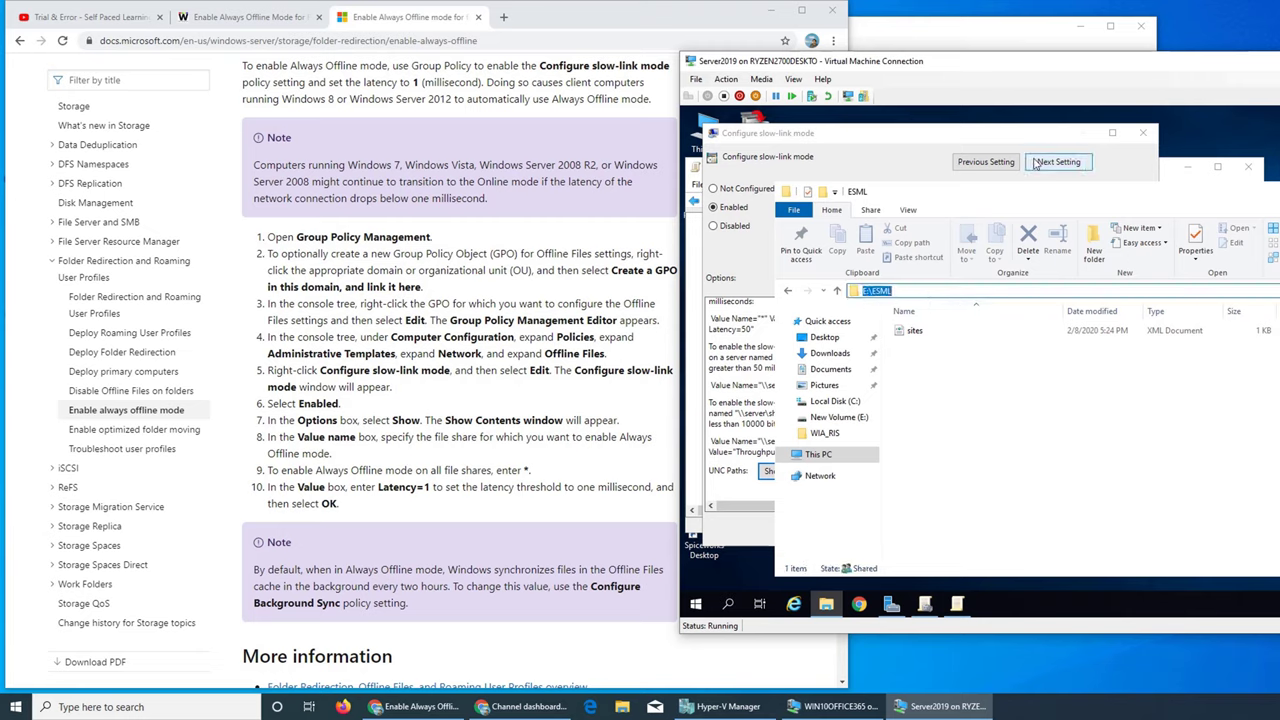
left_click(1166, 176)
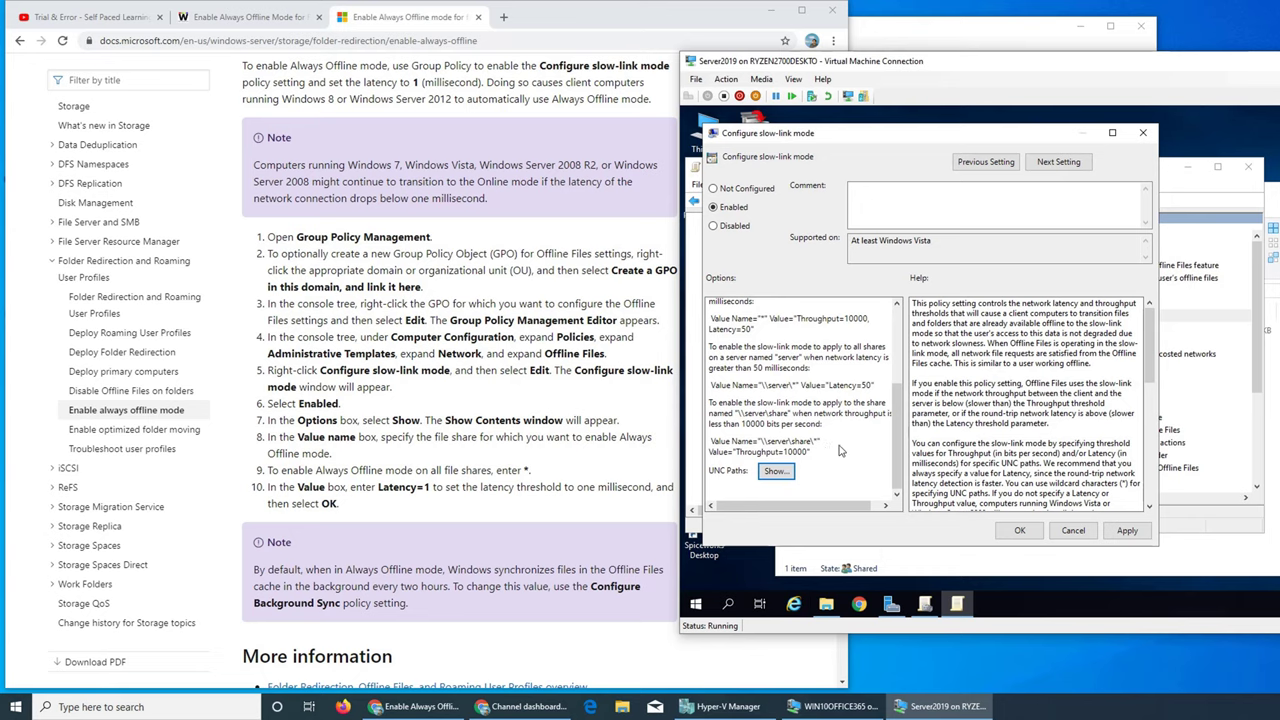
Apply the slow-link policy, recheck the sites.xml Latency=1 entry, and close the policy with OK.
left_click(1127, 530)
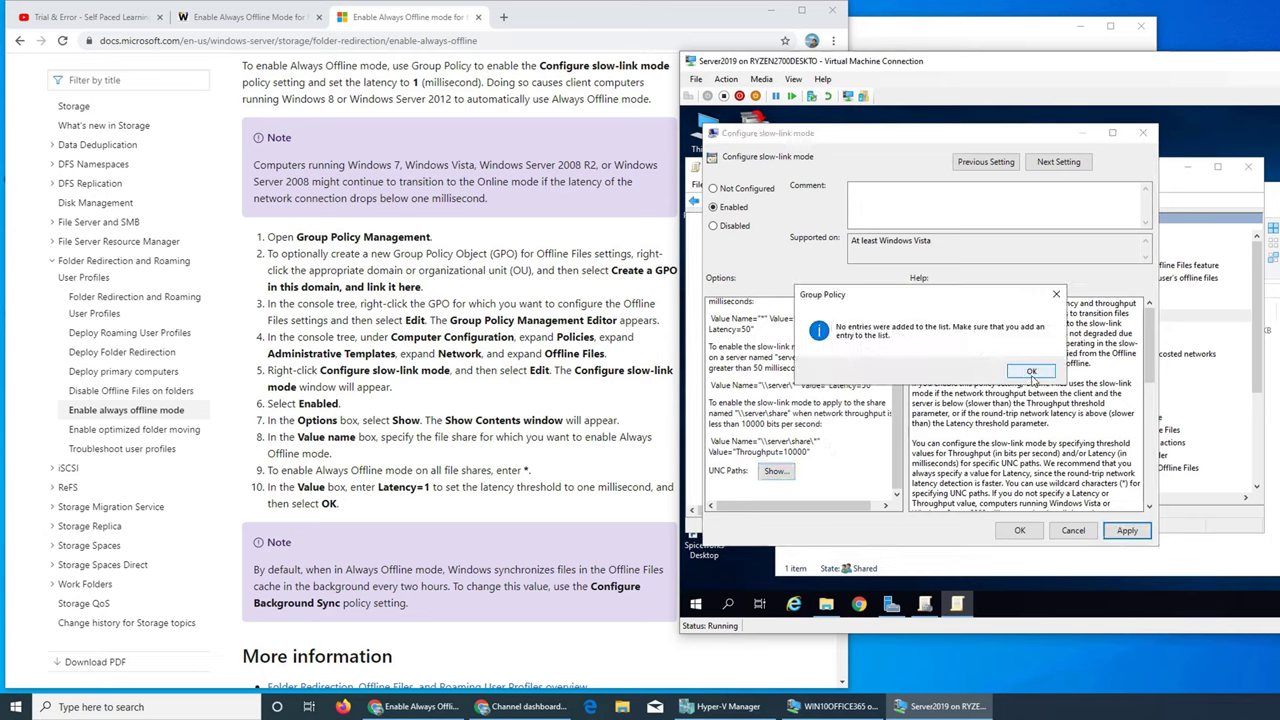
left_click(1031, 372)
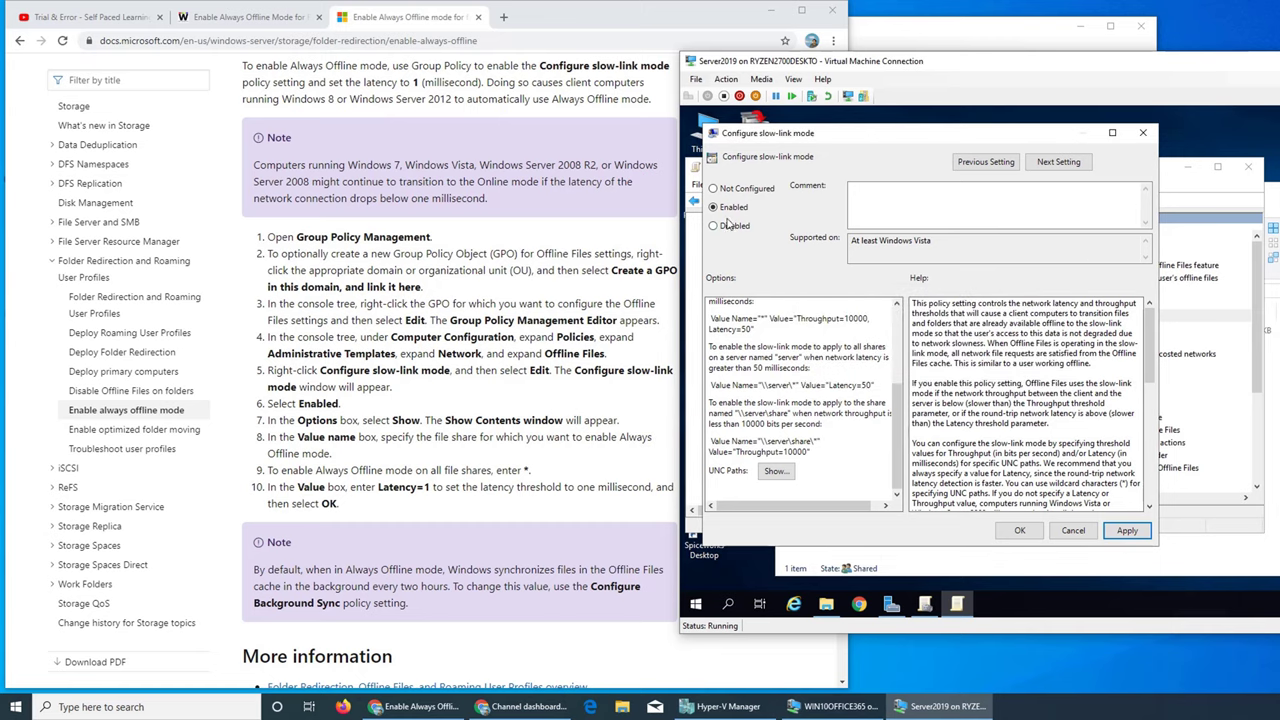
left_click(777, 471)
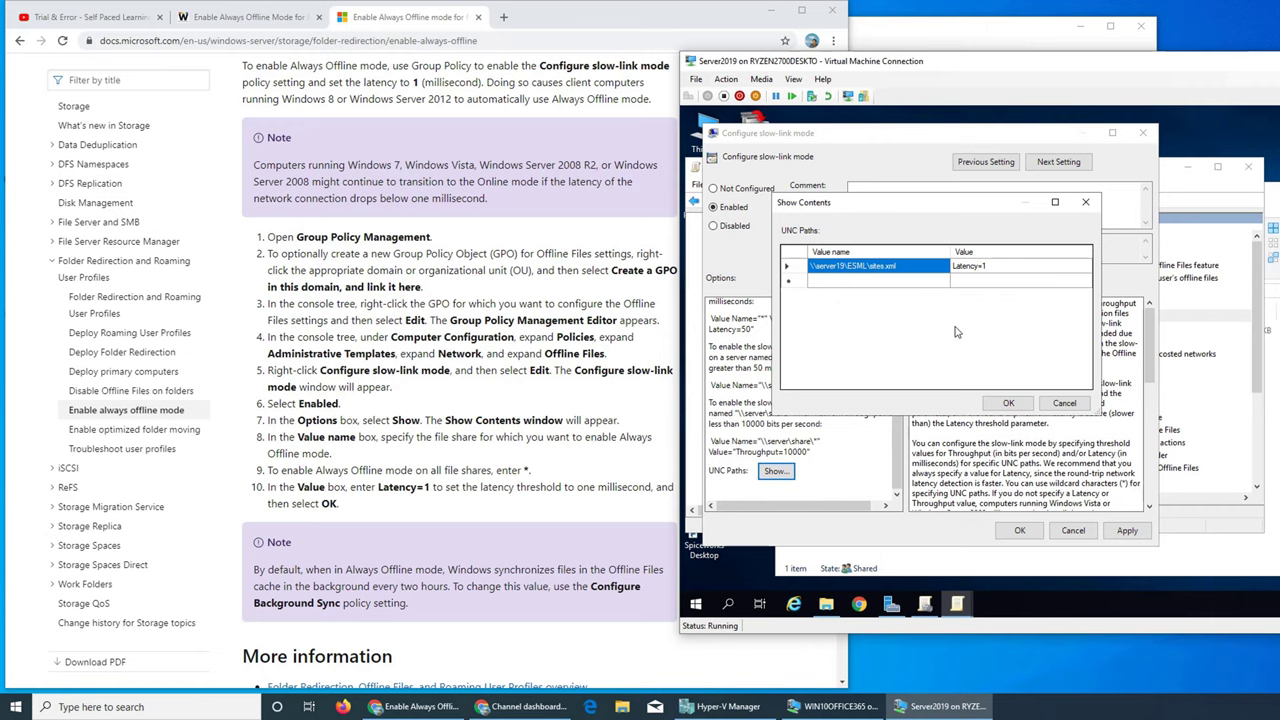
left_click(913, 271)
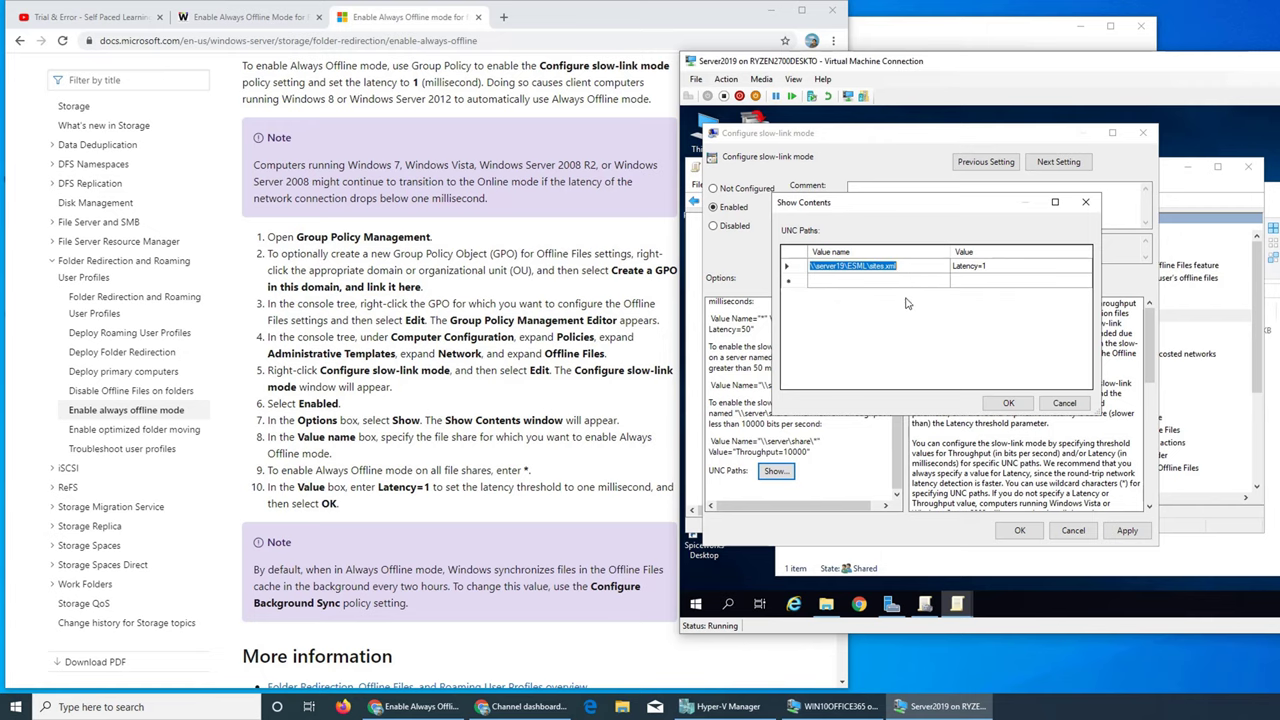
left_click(1007, 404)
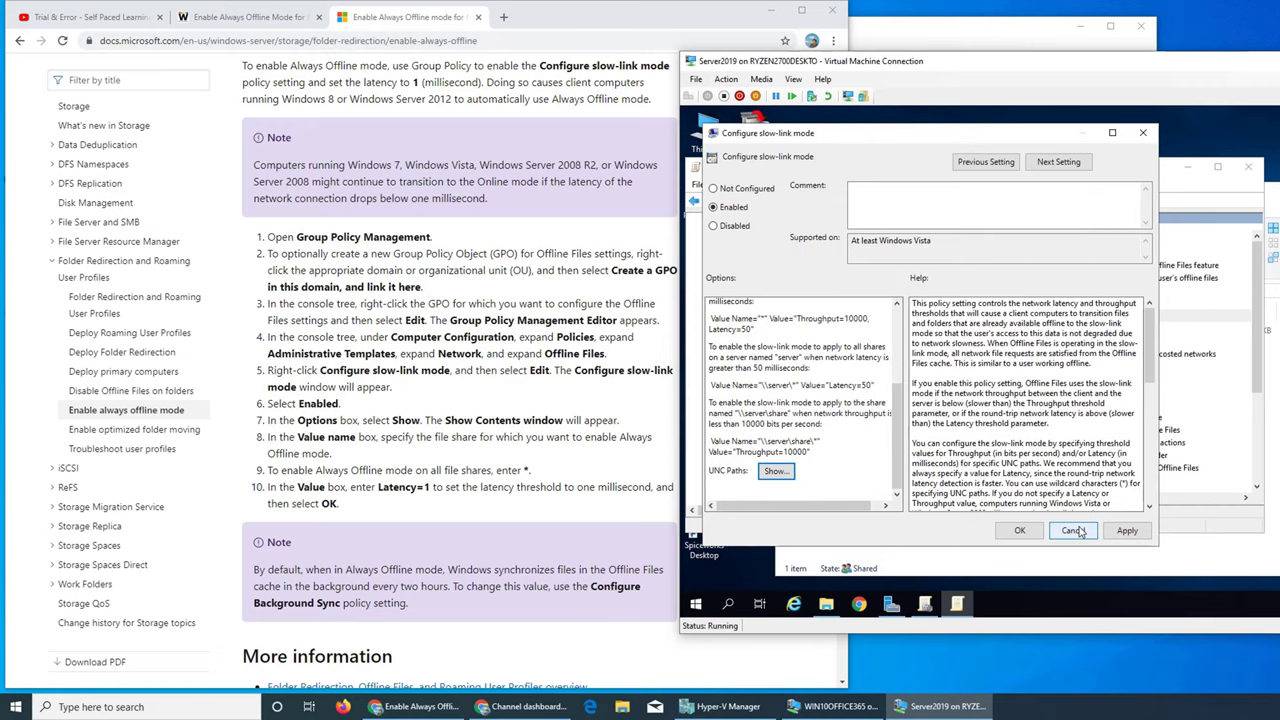
left_click(1016, 532)
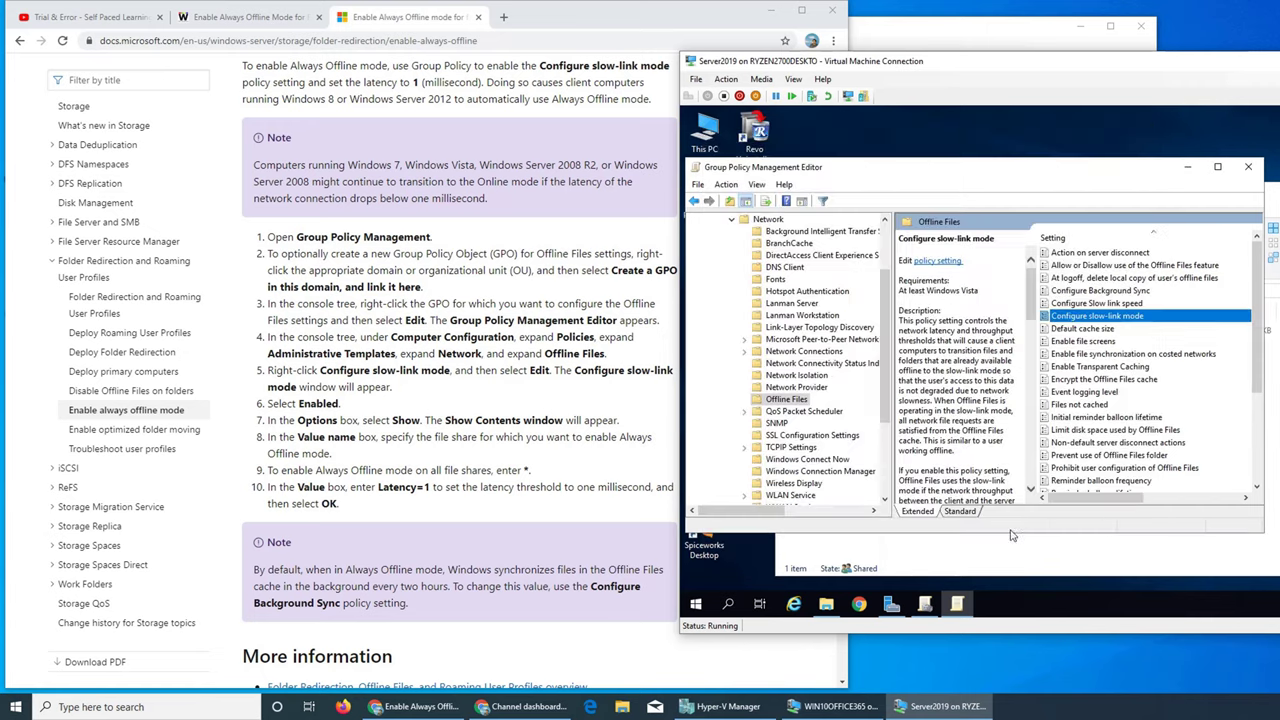
double_click(1090, 316)
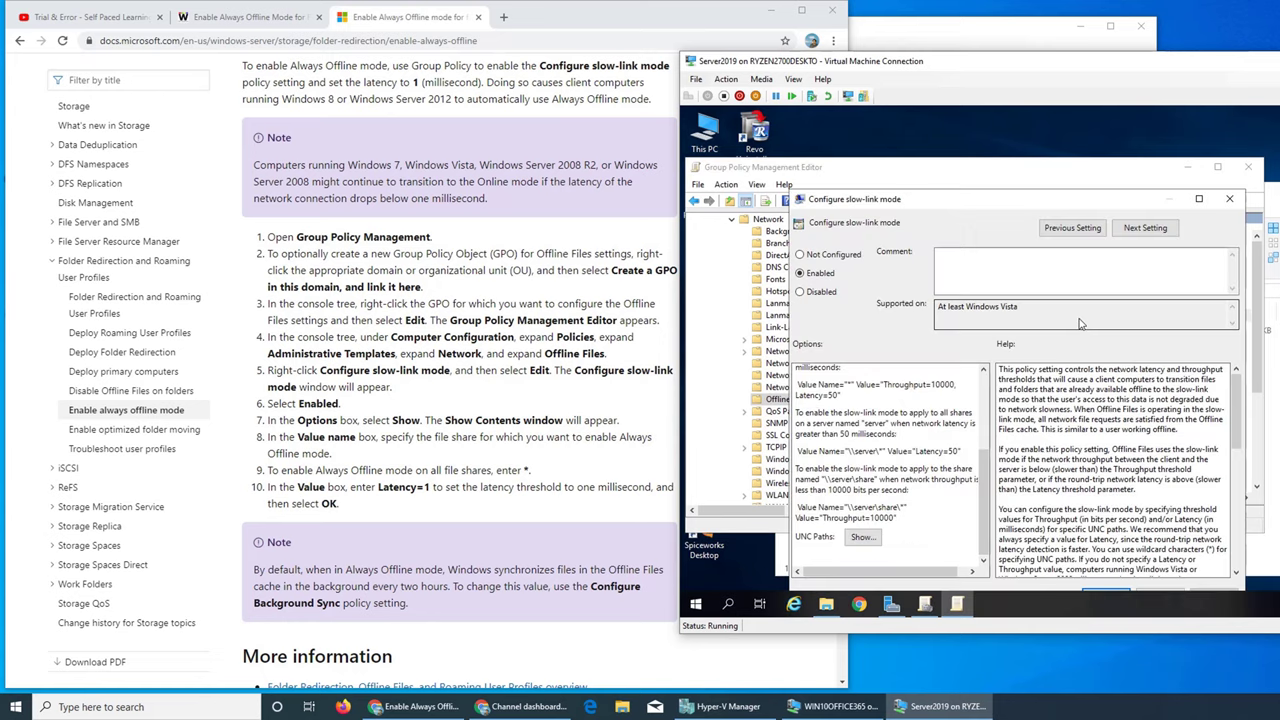
left_click(863, 538)
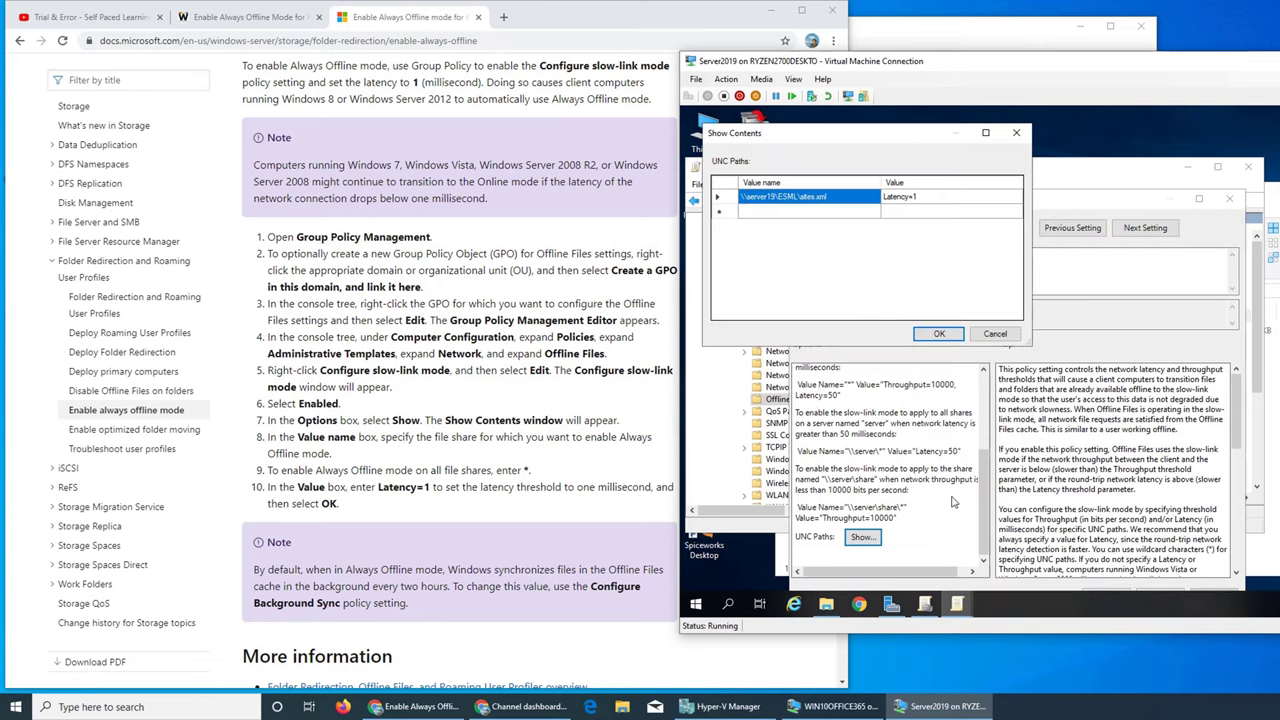
left_click(940, 336)
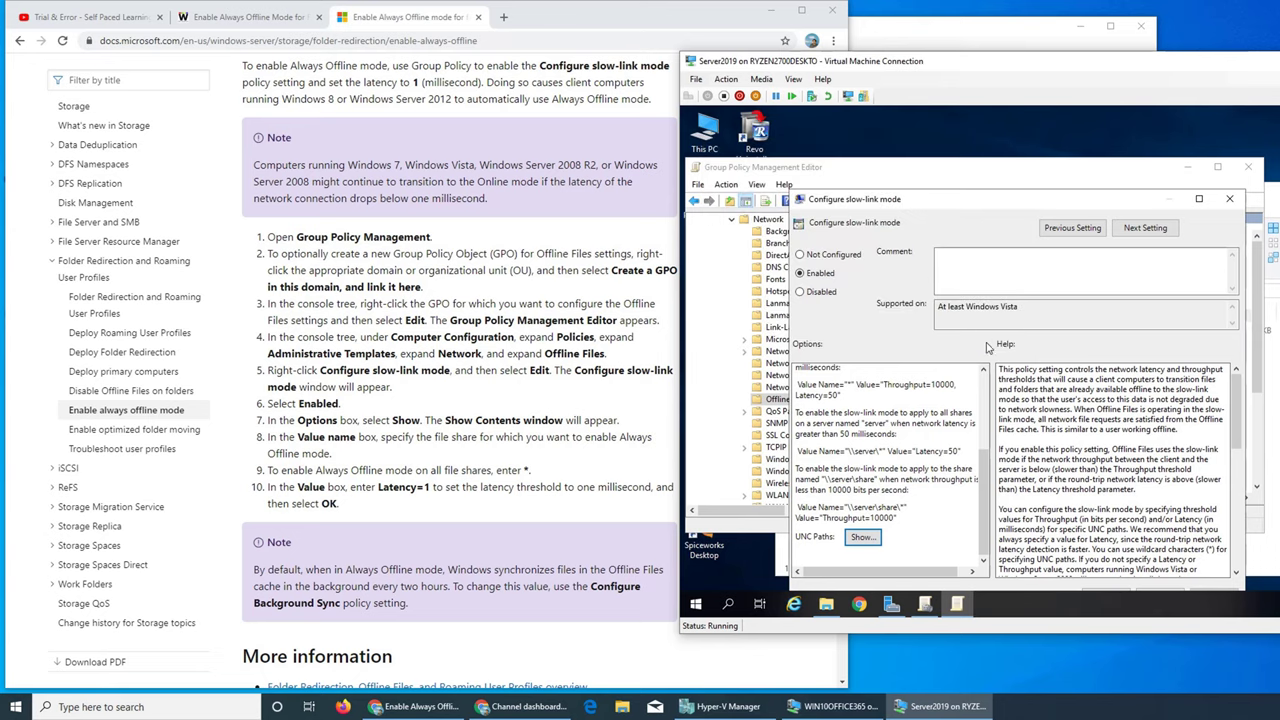
left_click(960, 281)
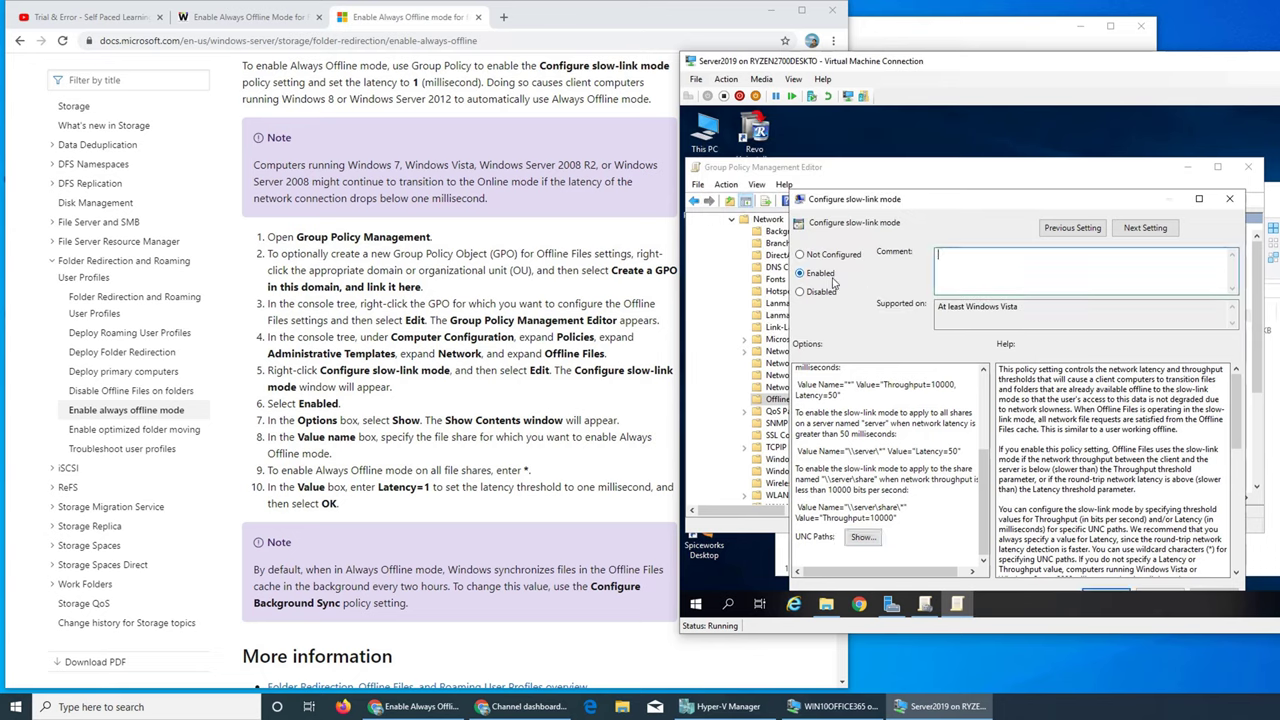
scroll(1052, 510, "down", 3)
scroll(1100, 540, "down", 1)
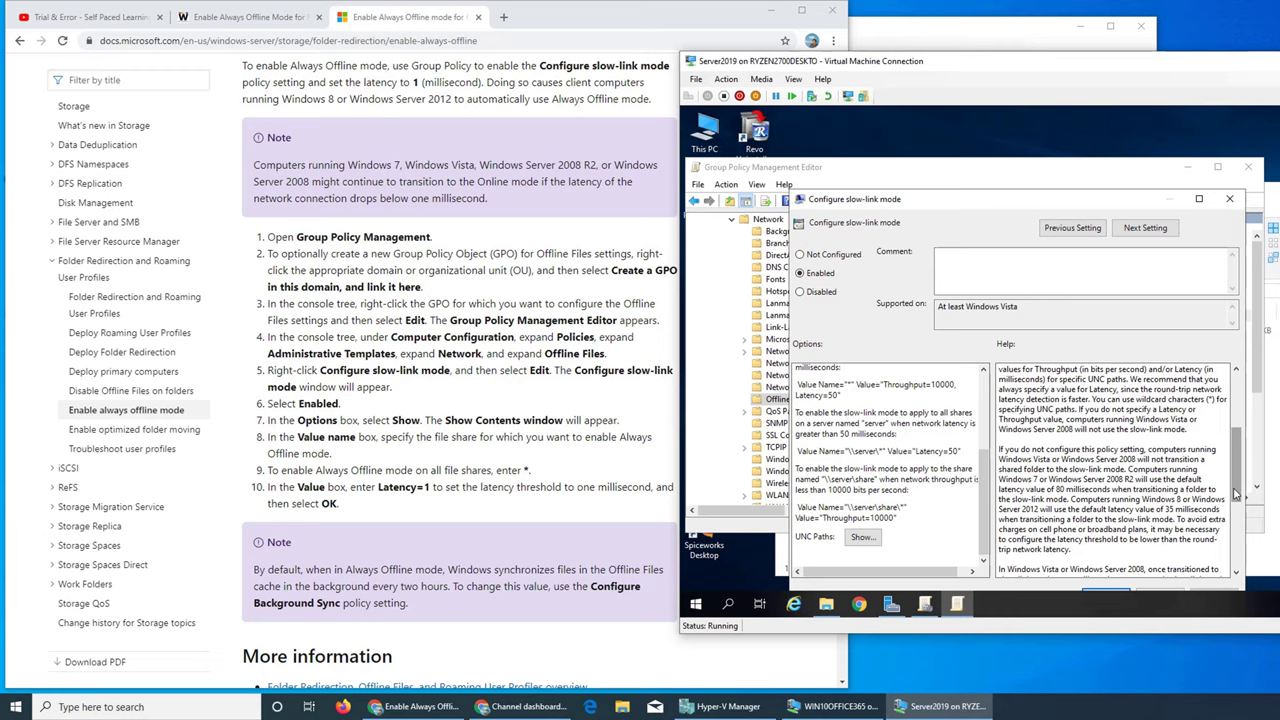
scroll(1236, 500, "down", 3)
left_click(862, 537)
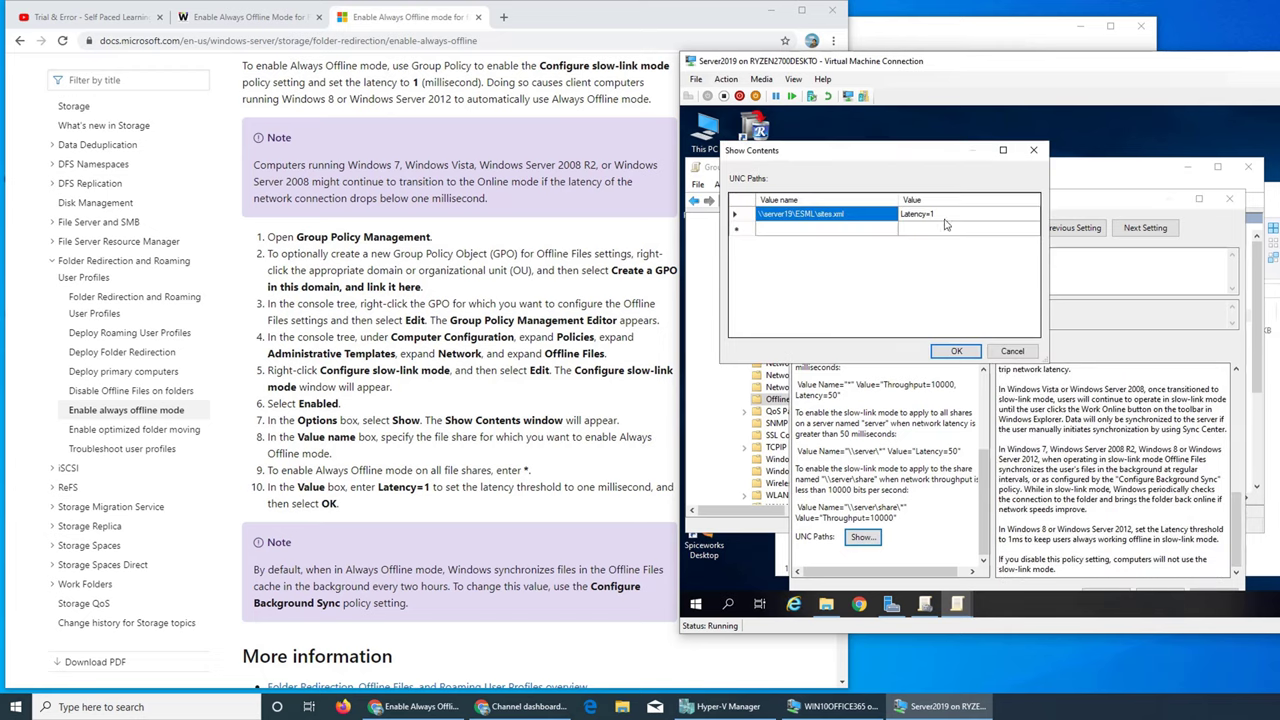
left_click(1032, 150)
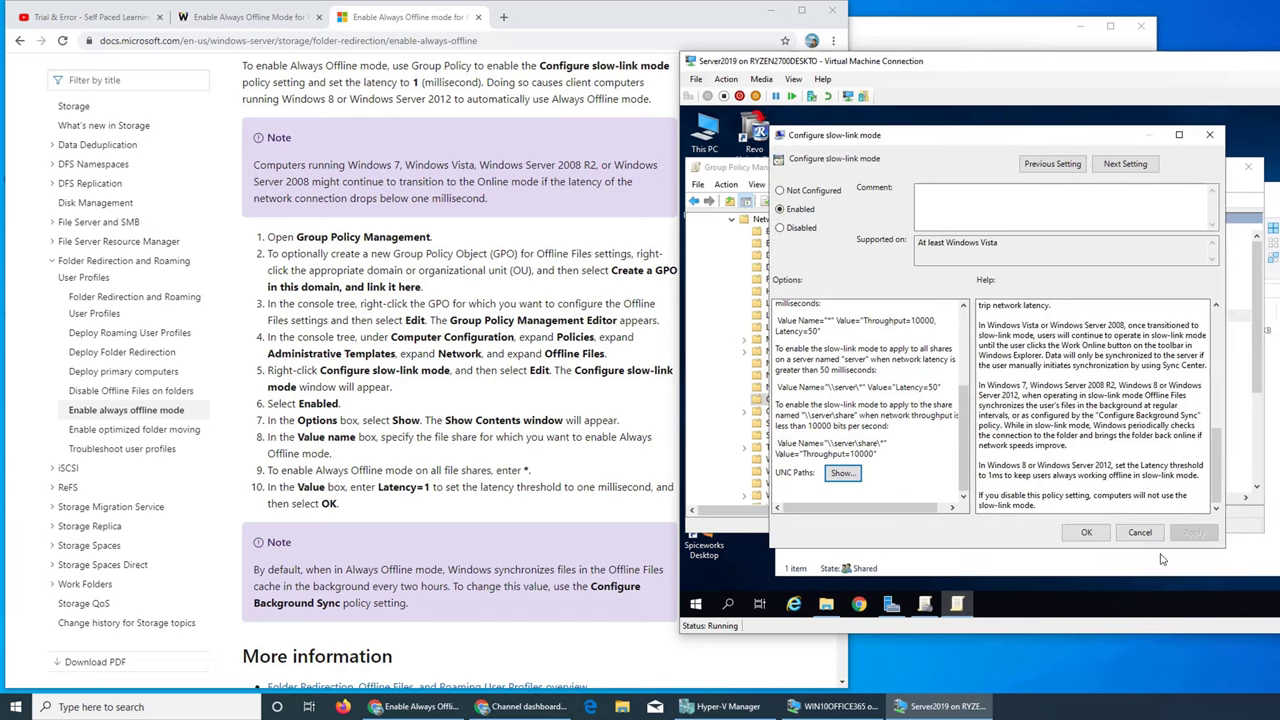
left_click(1088, 536)
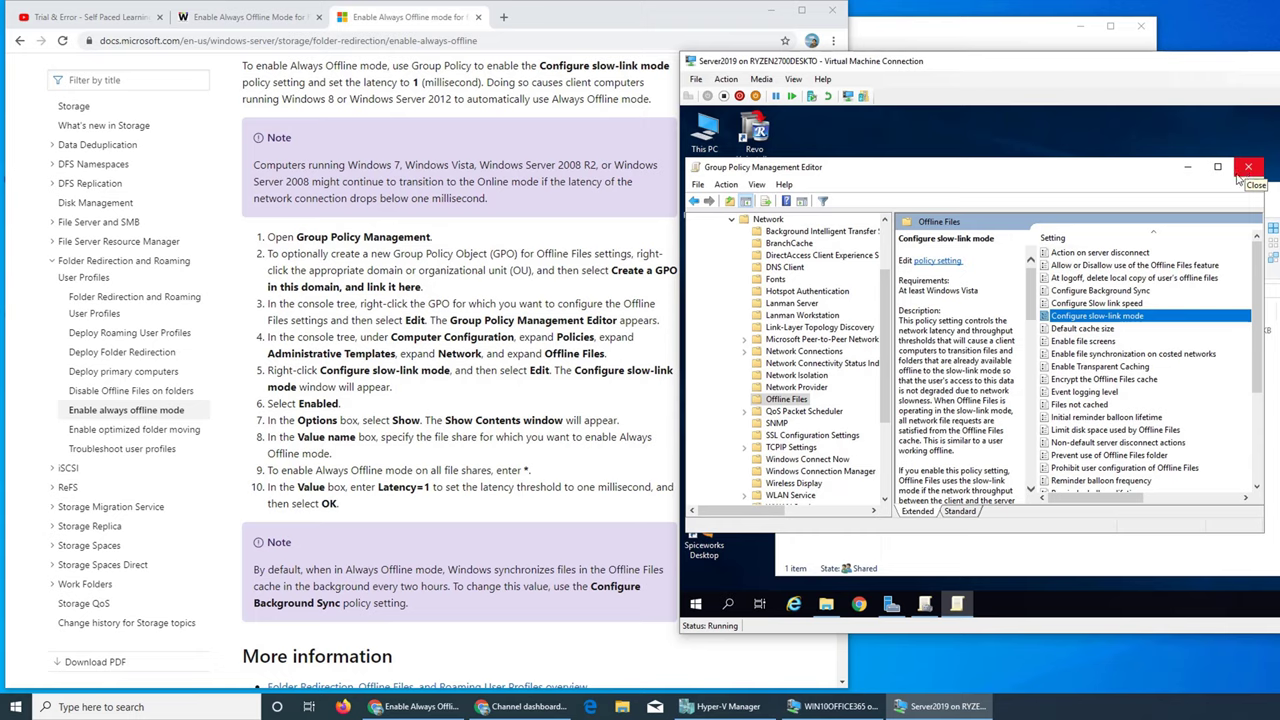
Minimize the documentation browser and close Group Policy Management Editor on the server.
left_click(572, 18)
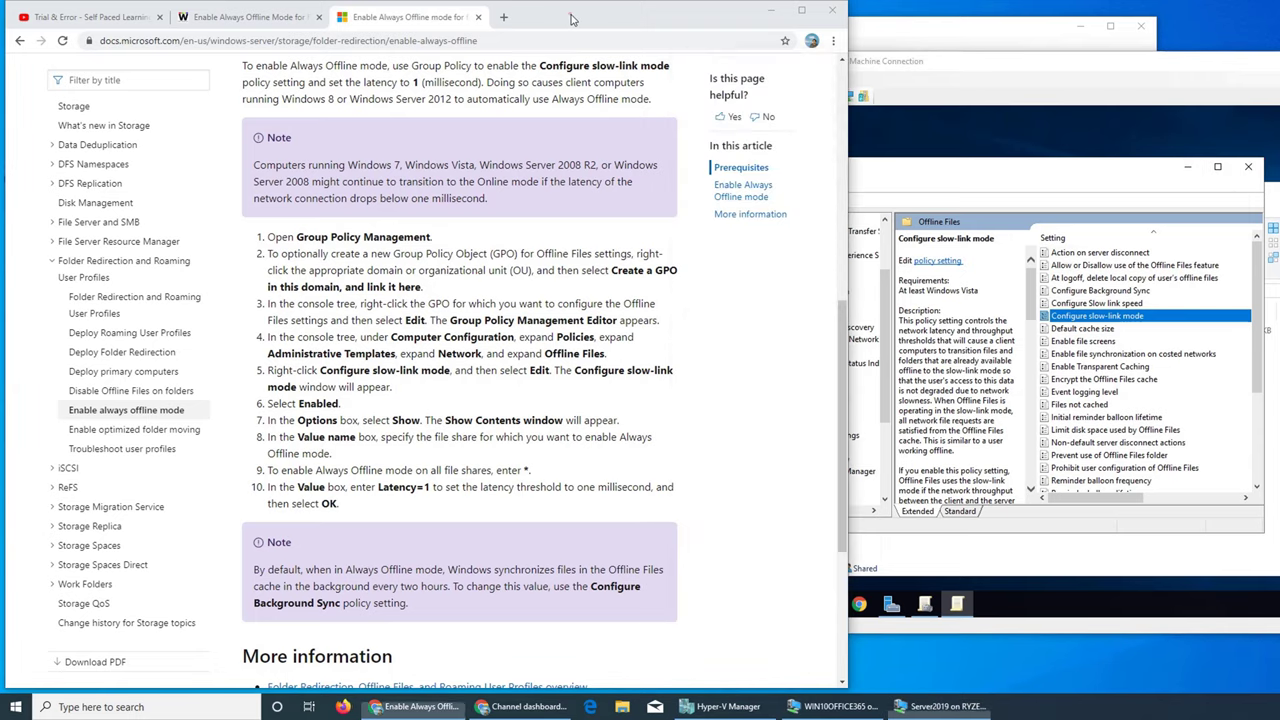
left_click(771, 10)
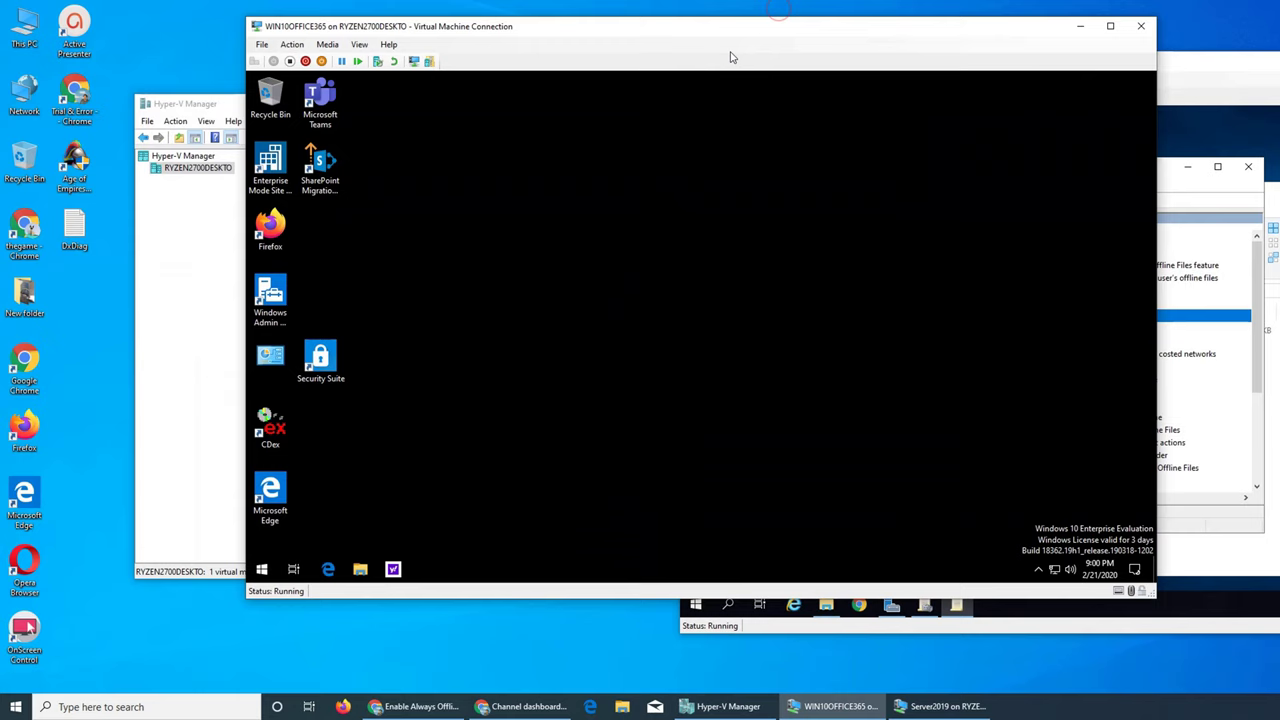
left_click(1203, 200)
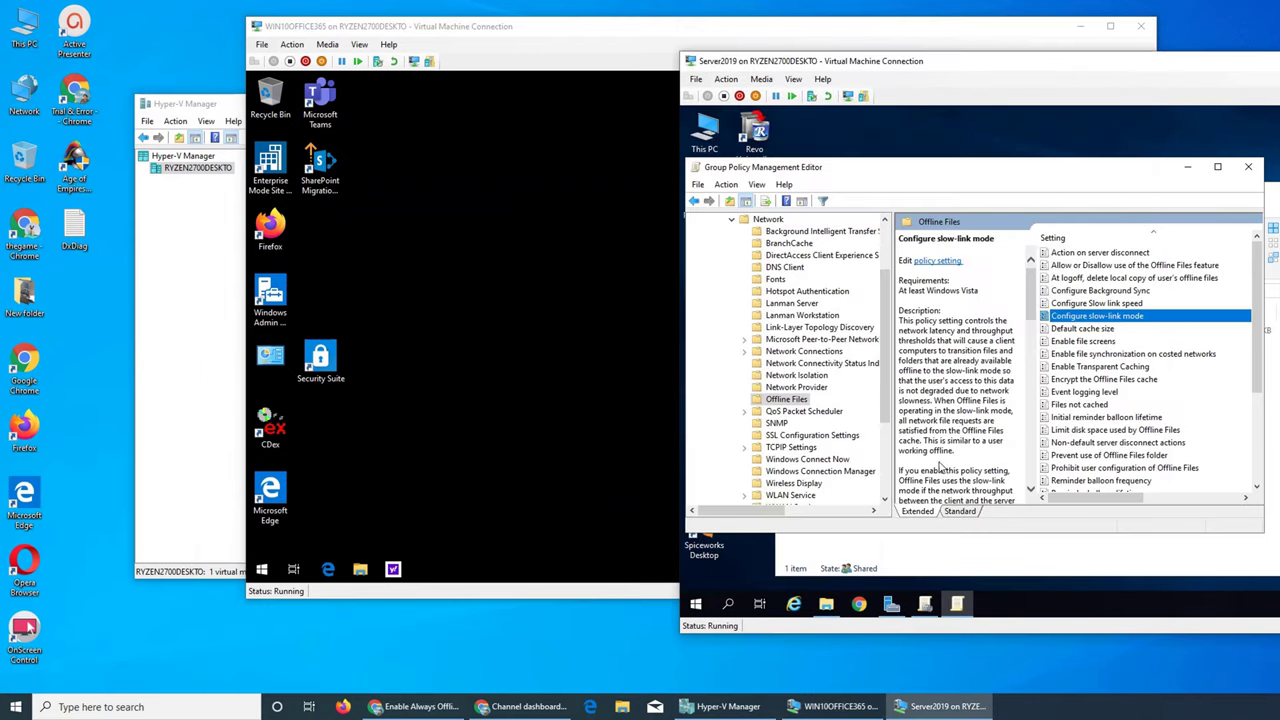
left_click(1248, 166)
Restart the Windows 10 client and dismiss the Windows license expiry notice.
left_click(537, 235)
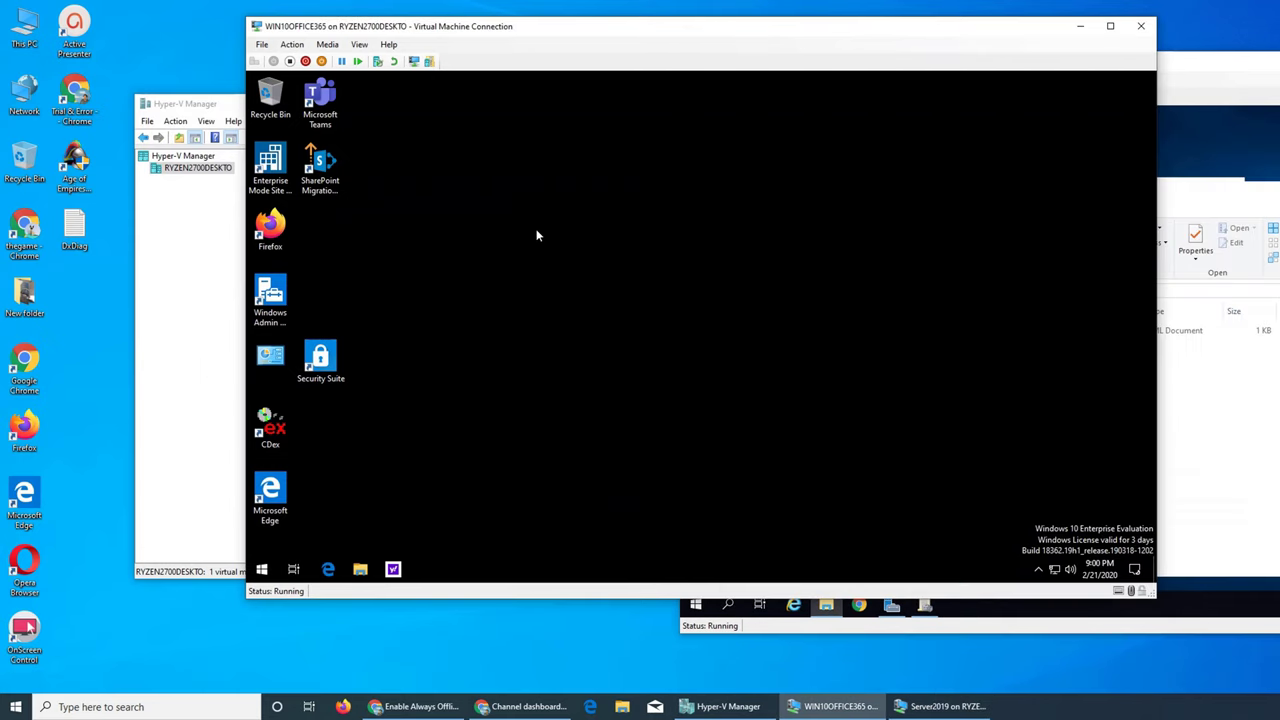
left_click(261, 569)
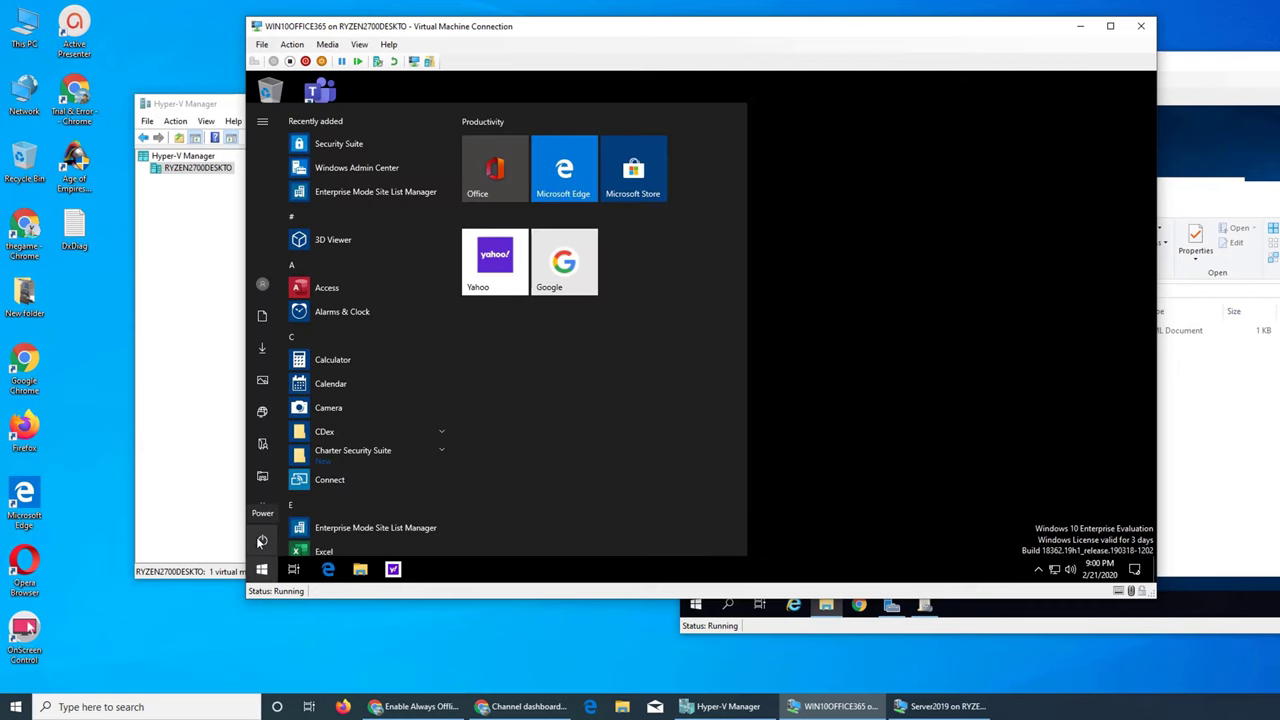
left_click(261, 541)
left_click(268, 506)
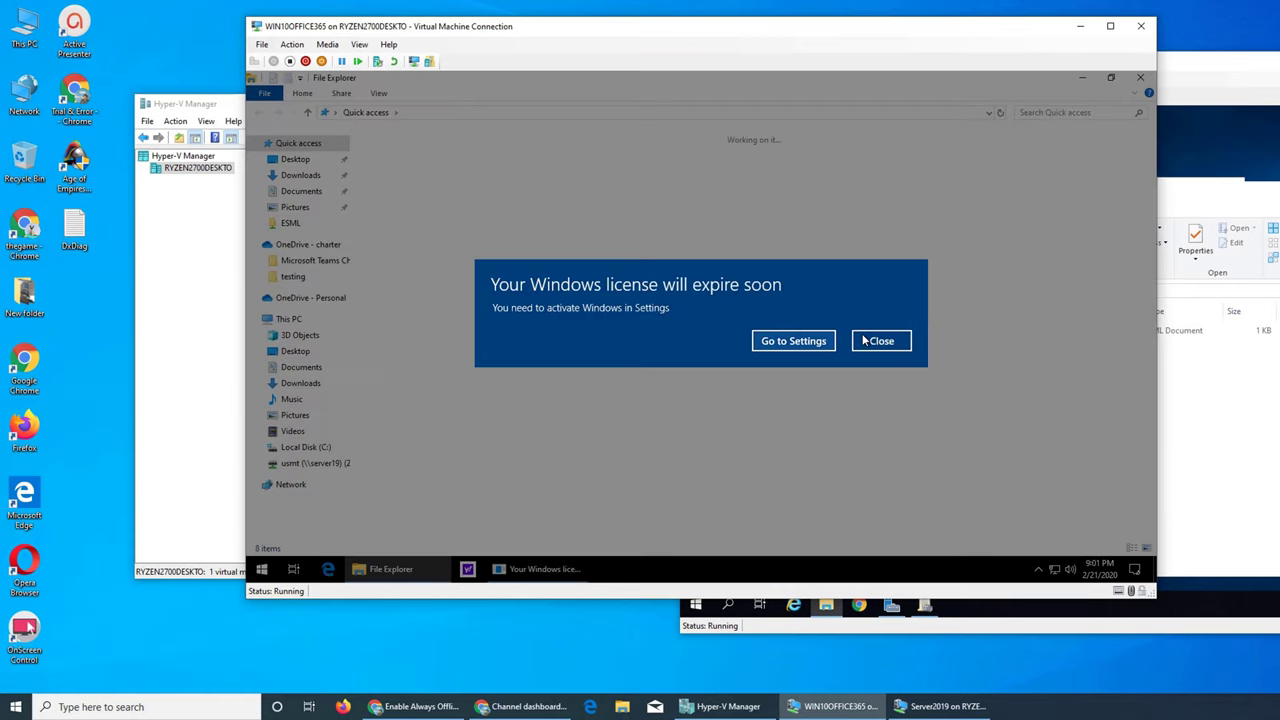
left_click(881, 341)
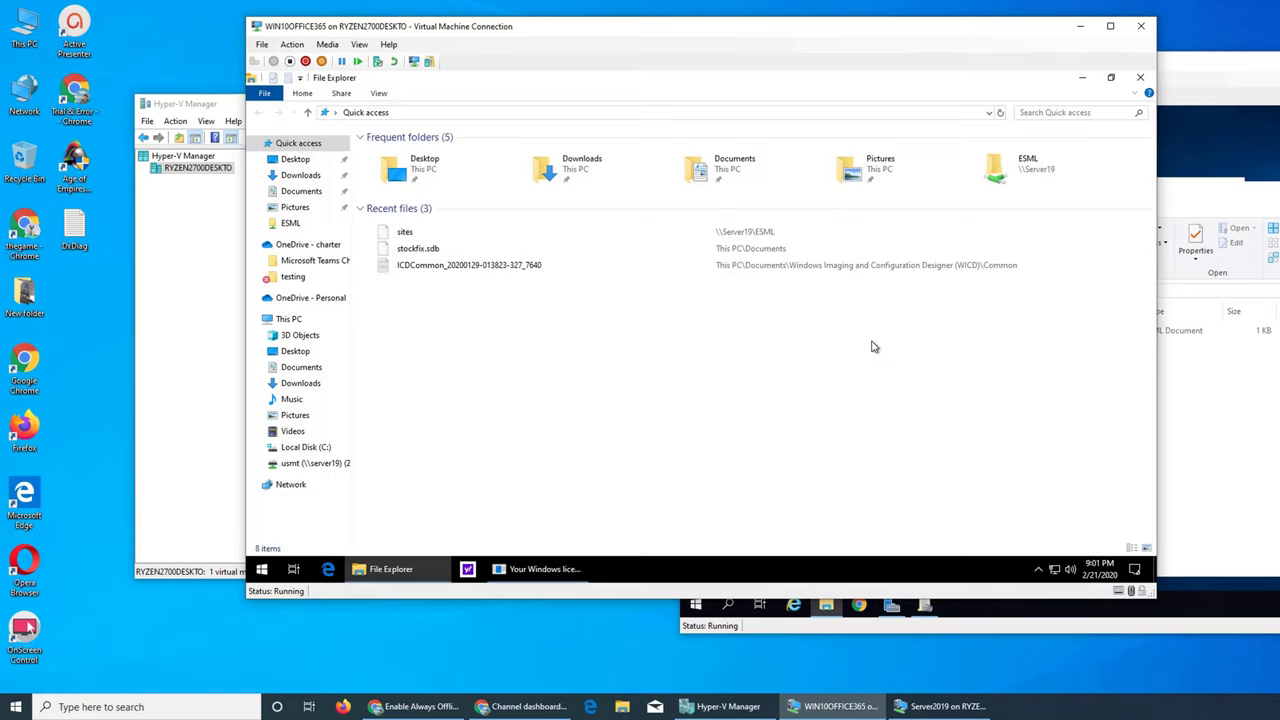
left_click(401, 234)
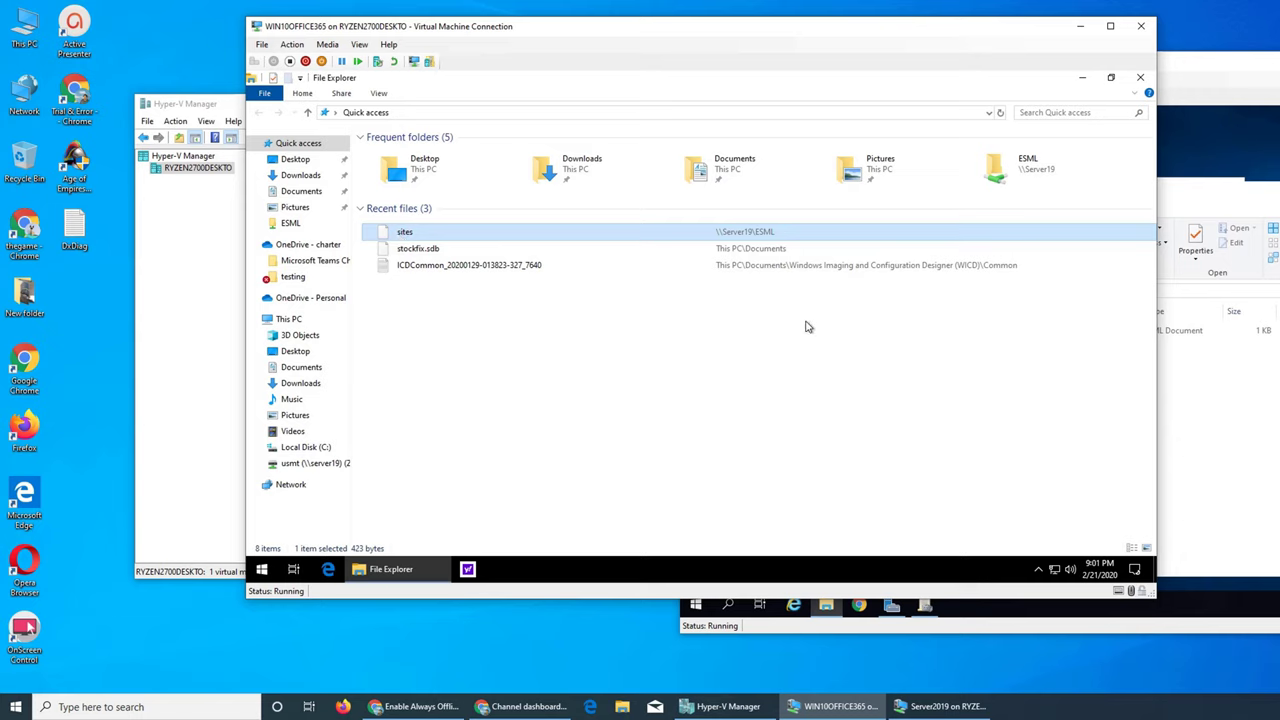
key("Return")
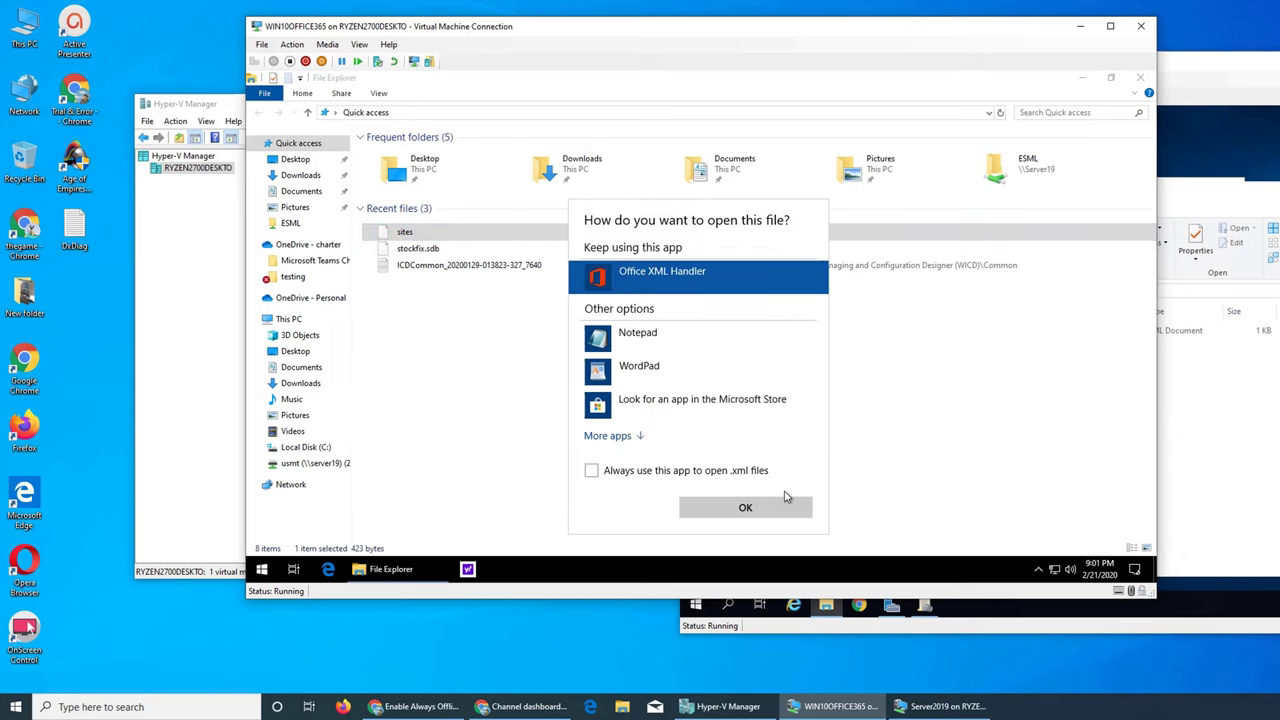
double_click(672, 346)
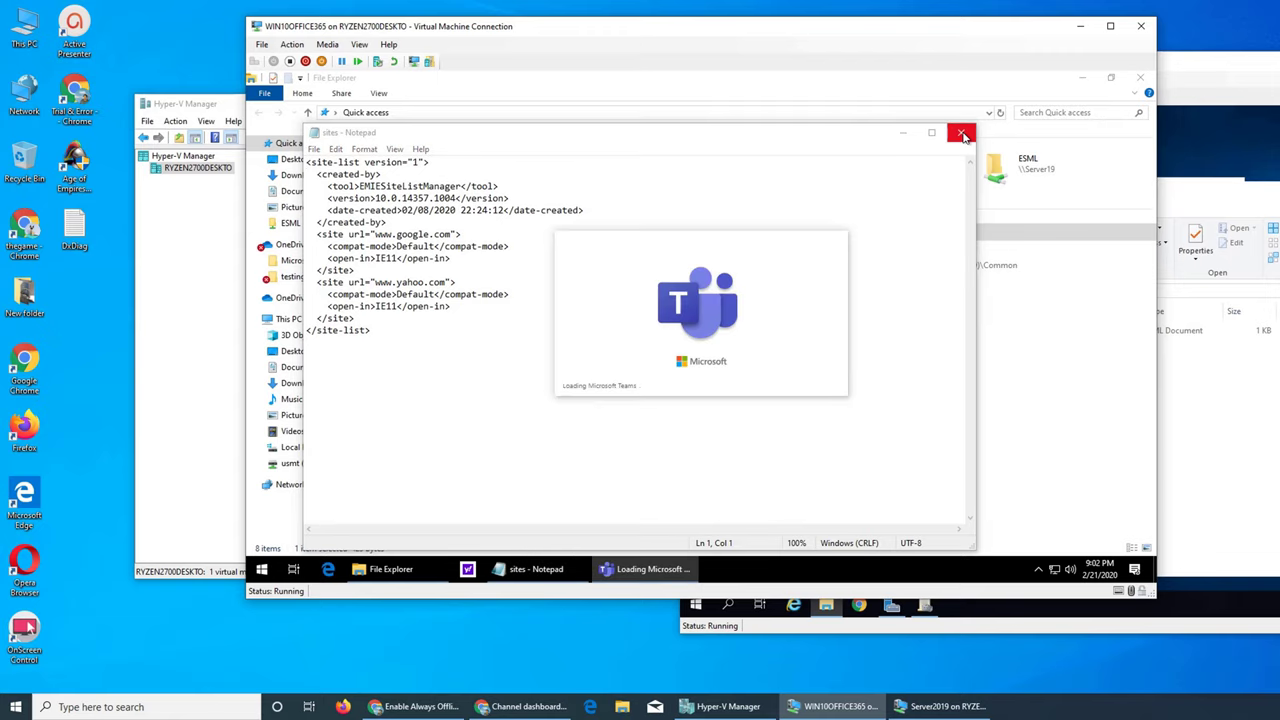
left_click(963, 135)
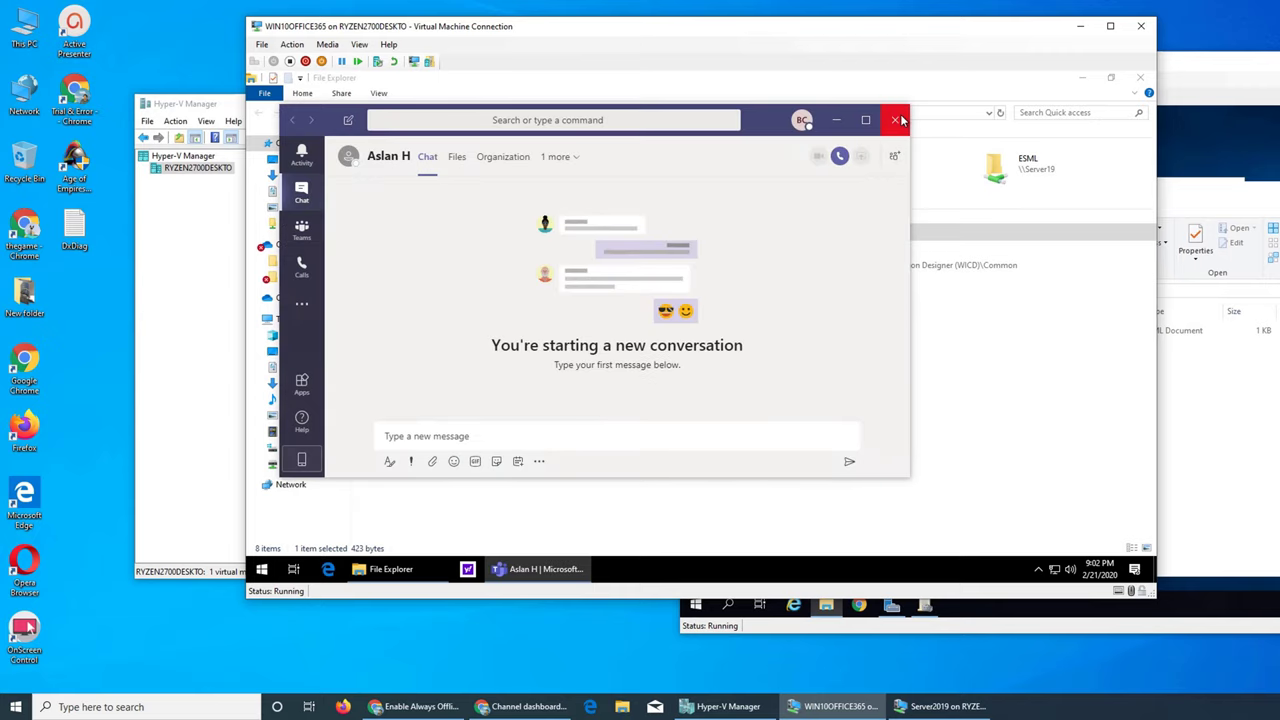
left_click(898, 120)
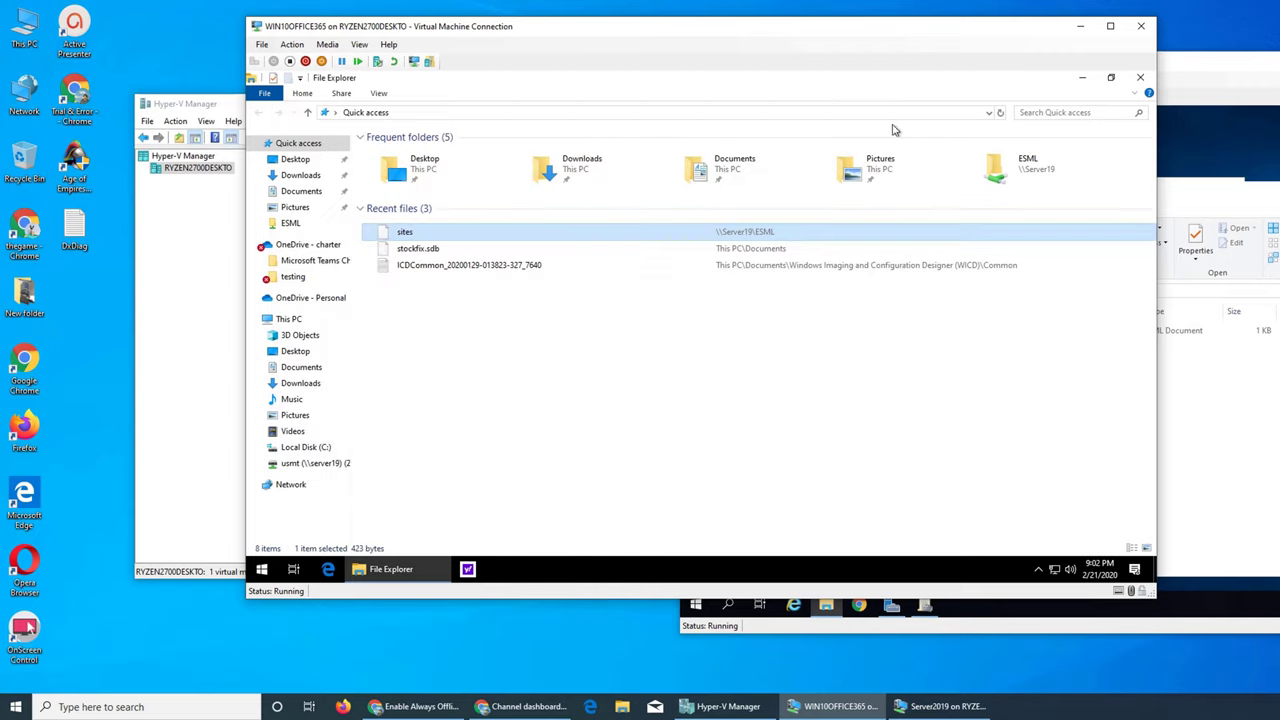
Create a New Text Document in the ESML folder on Server2019.
left_click(290, 222)
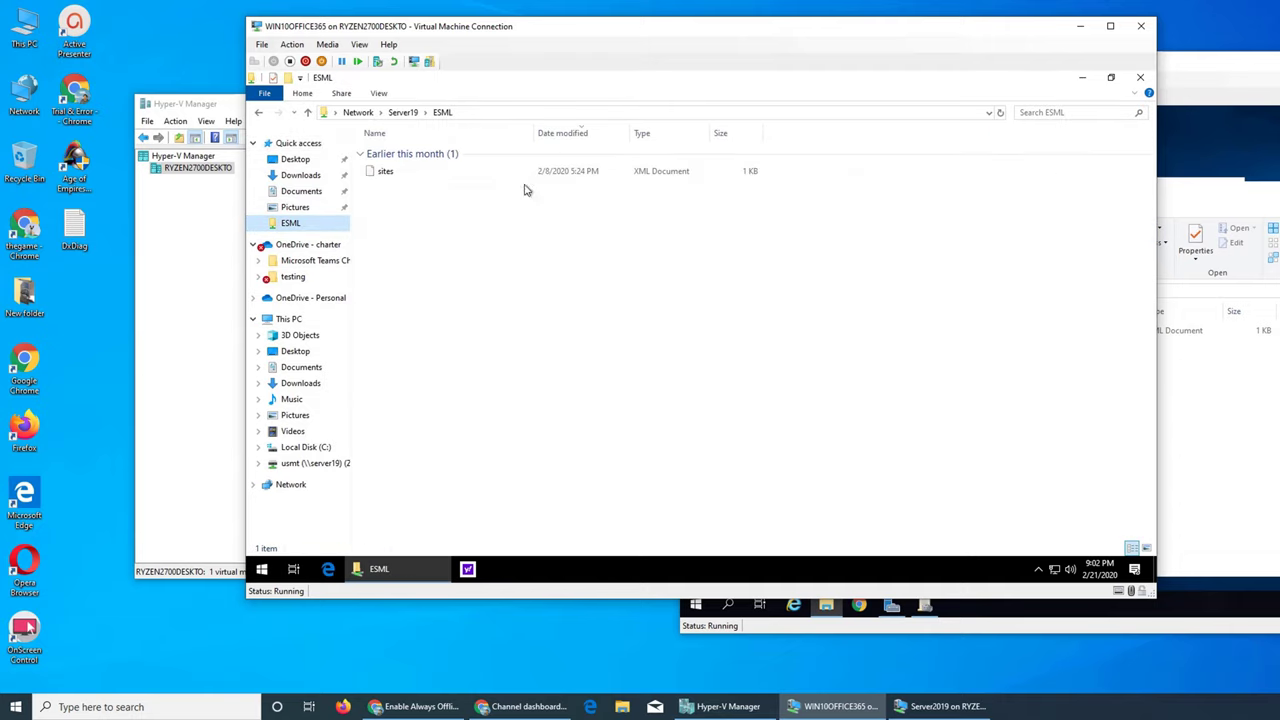
left_click(213, 108)
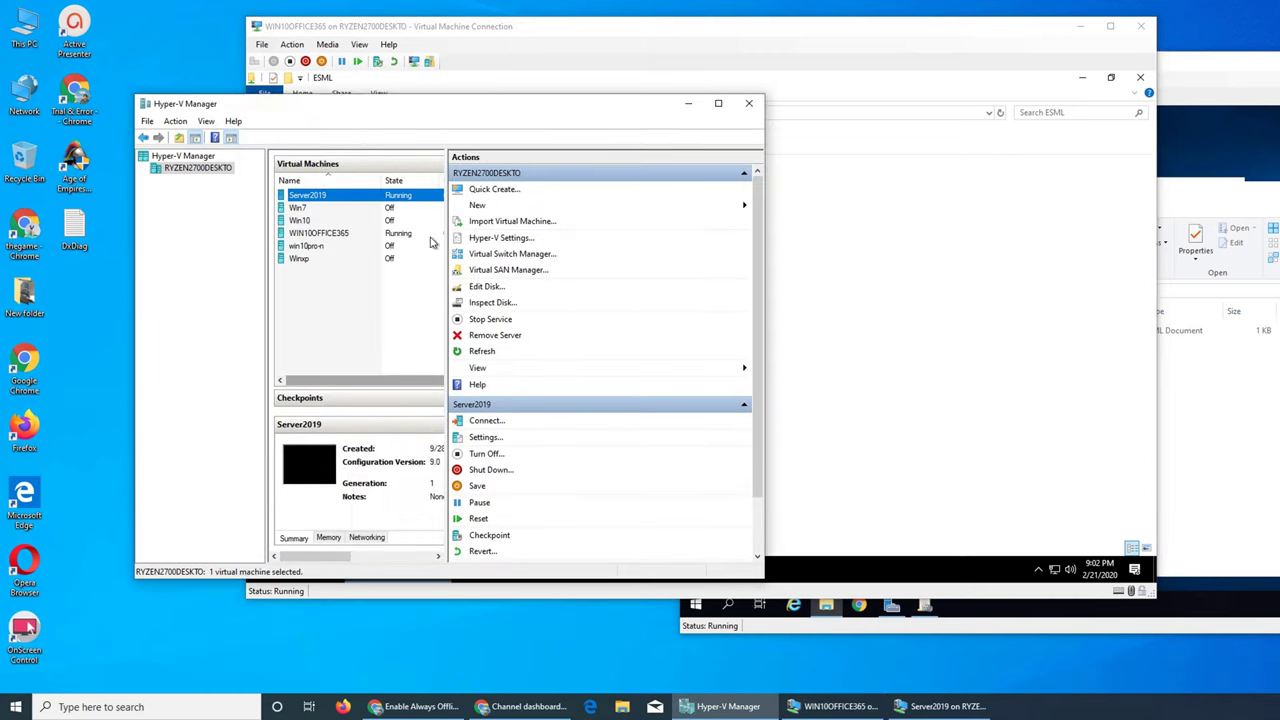
left_click(1205, 205)
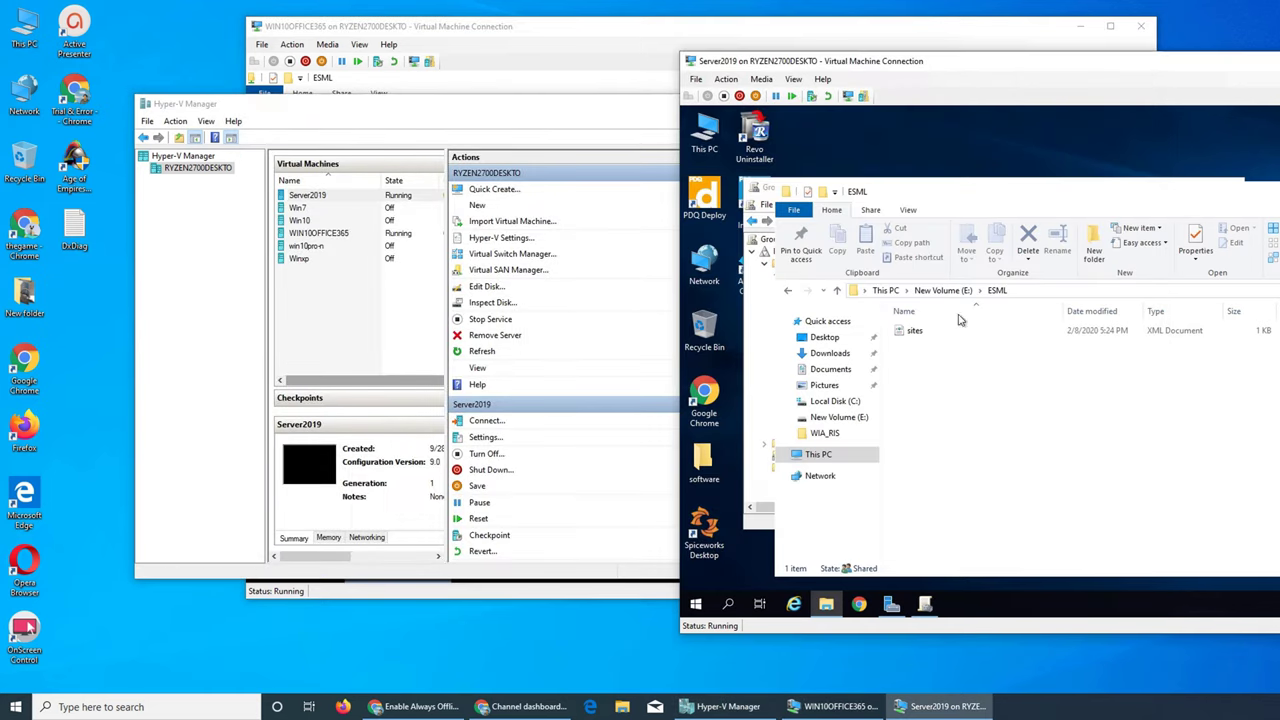
right_click(935, 374)
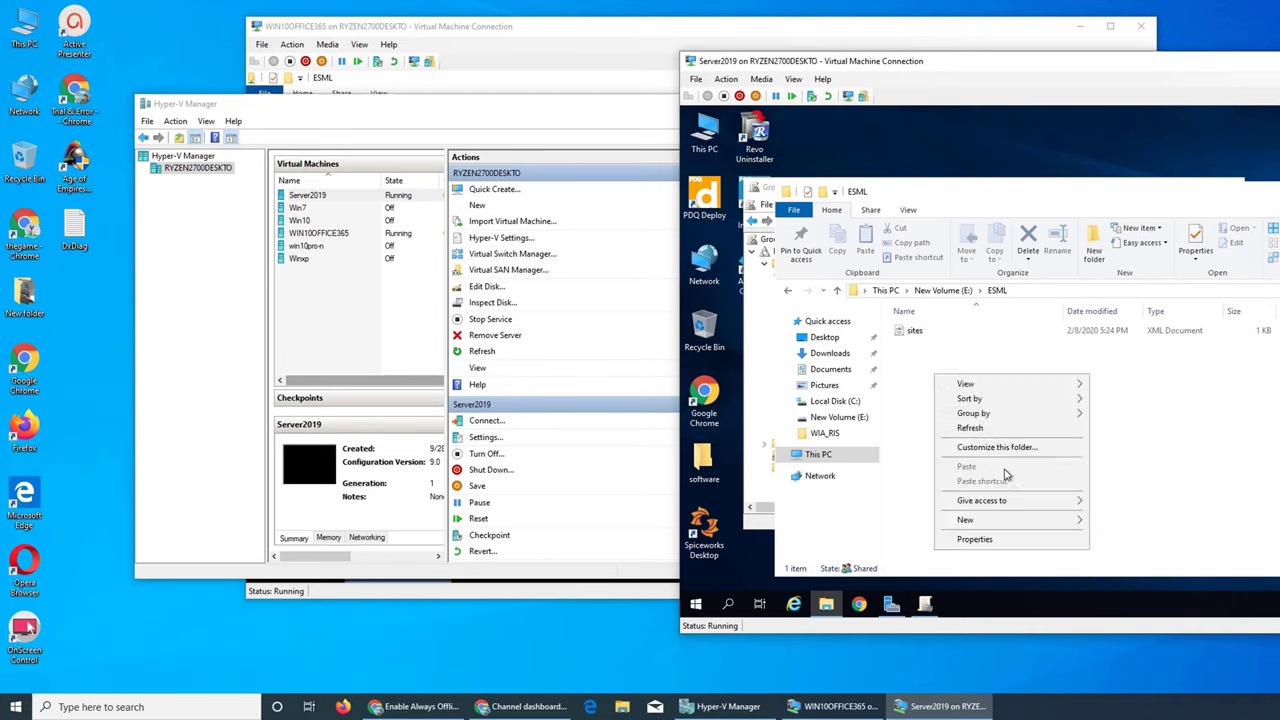
mouse_move(1024, 521)
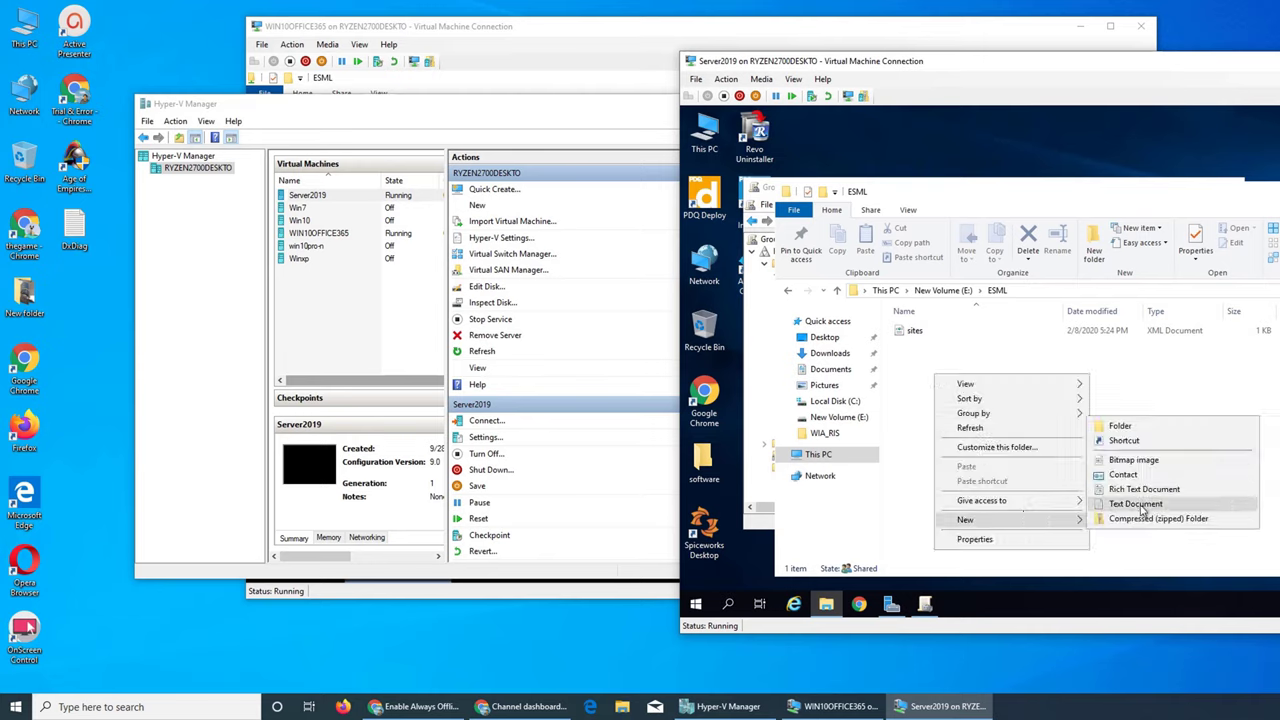
left_click(1145, 510)
left_click(1018, 460)
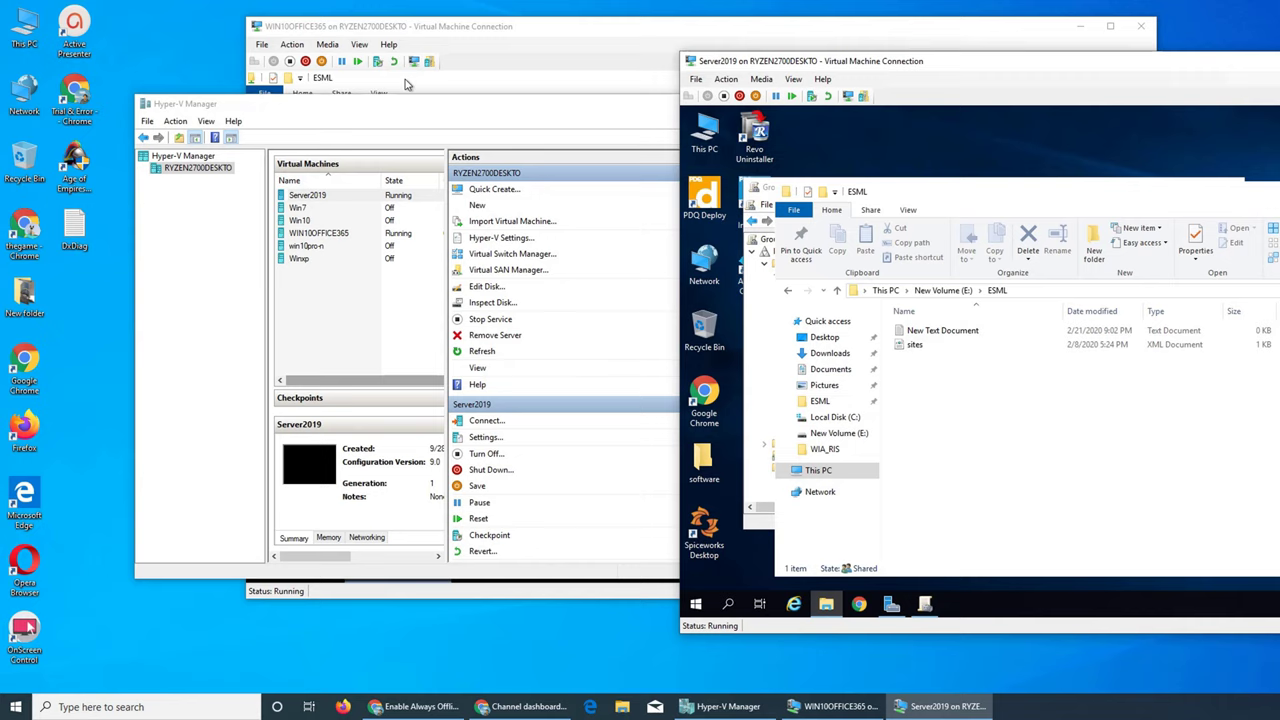
Refresh the ESML share on the Windows 10 client to show the new document.
left_click(405, 79)
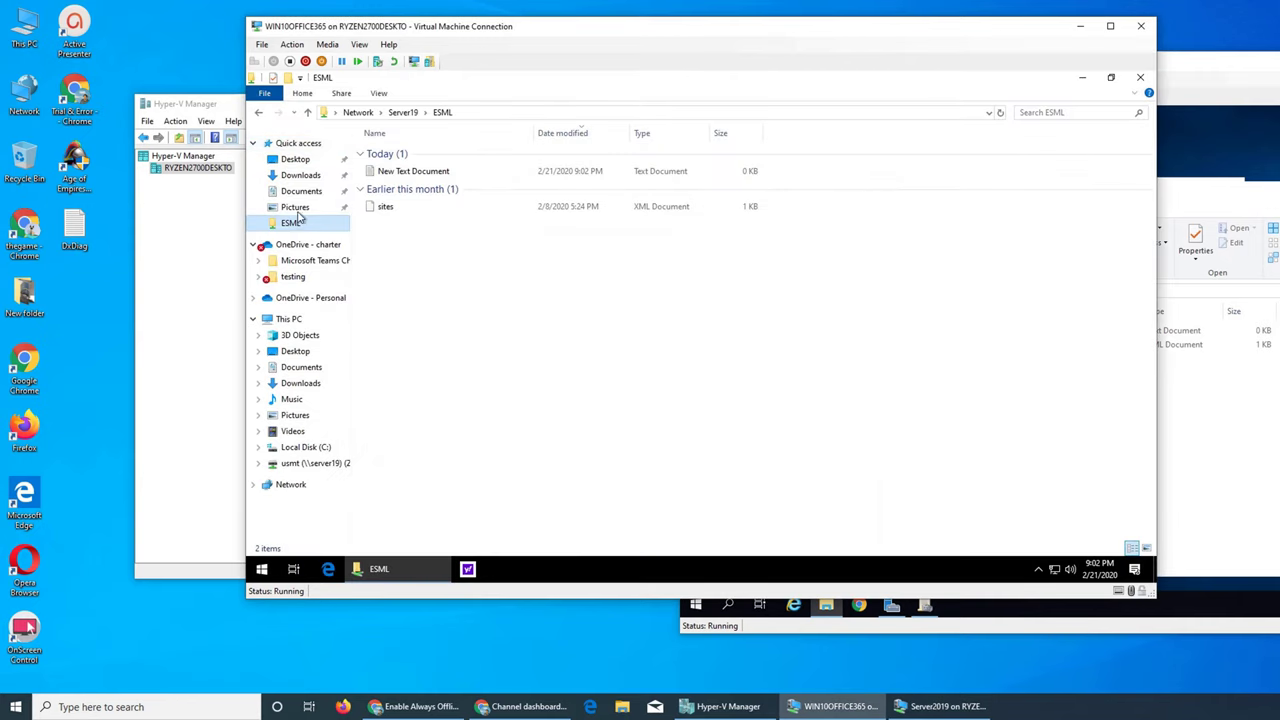
left_click(295, 208)
left_click(291, 224)
Launch Command Prompt as administrator on the client, approving the UAC prompt.
left_click(1085, 78)
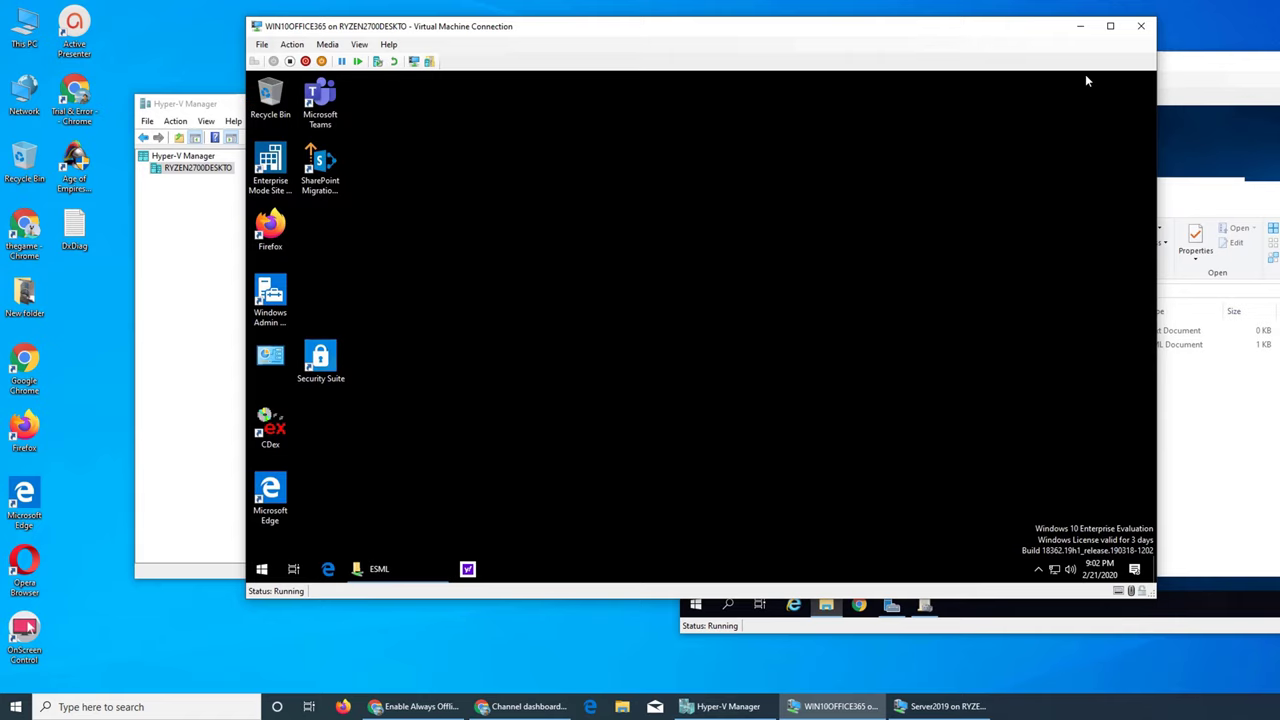
key("super")
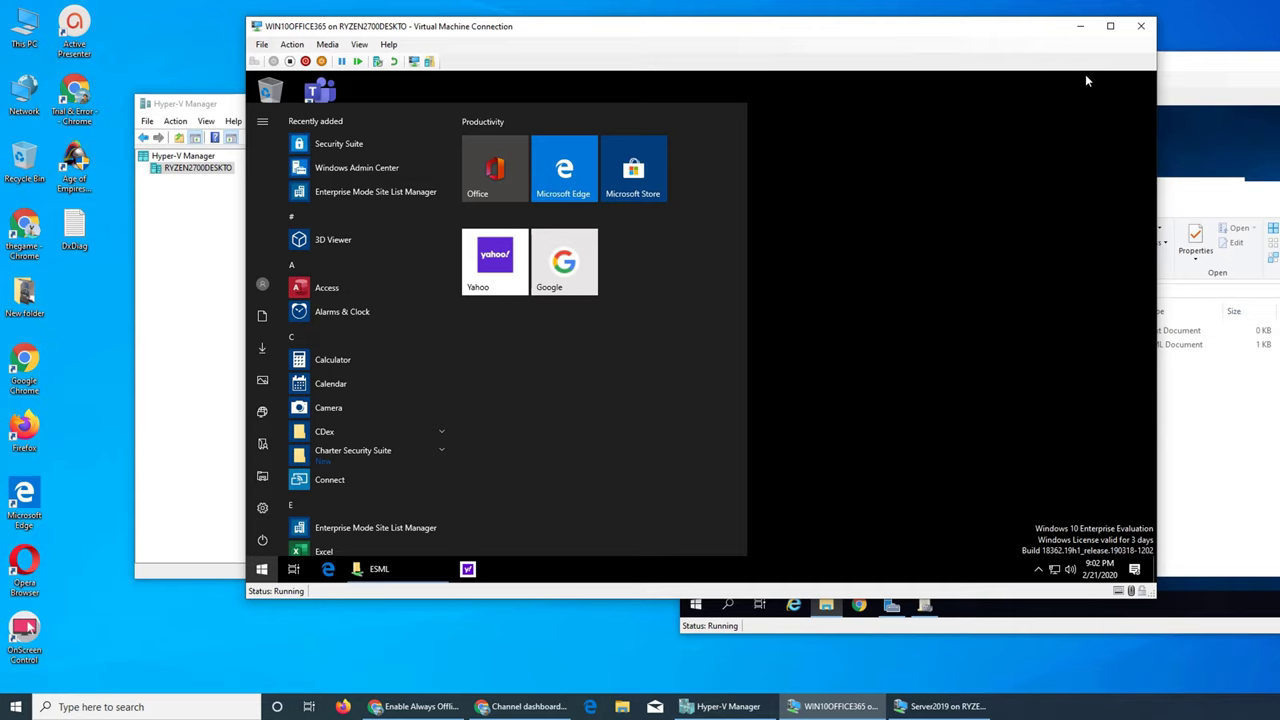
type("cmd")
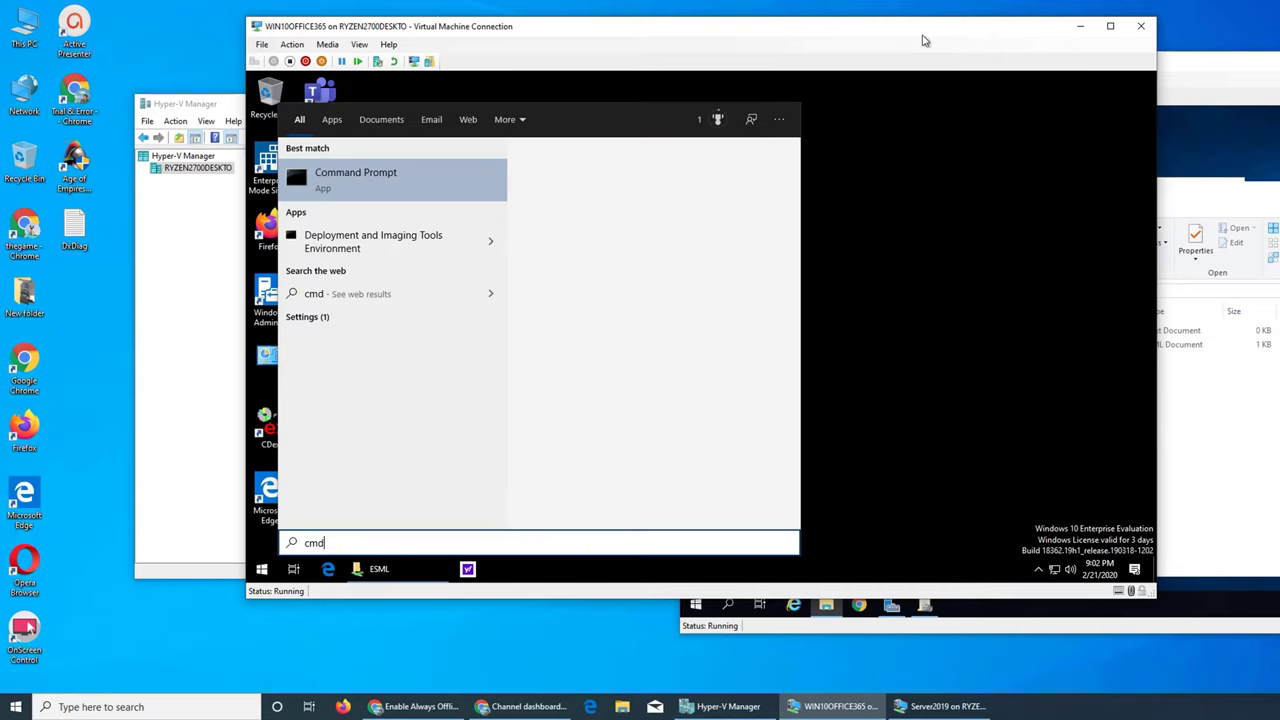
right_click(373, 181)
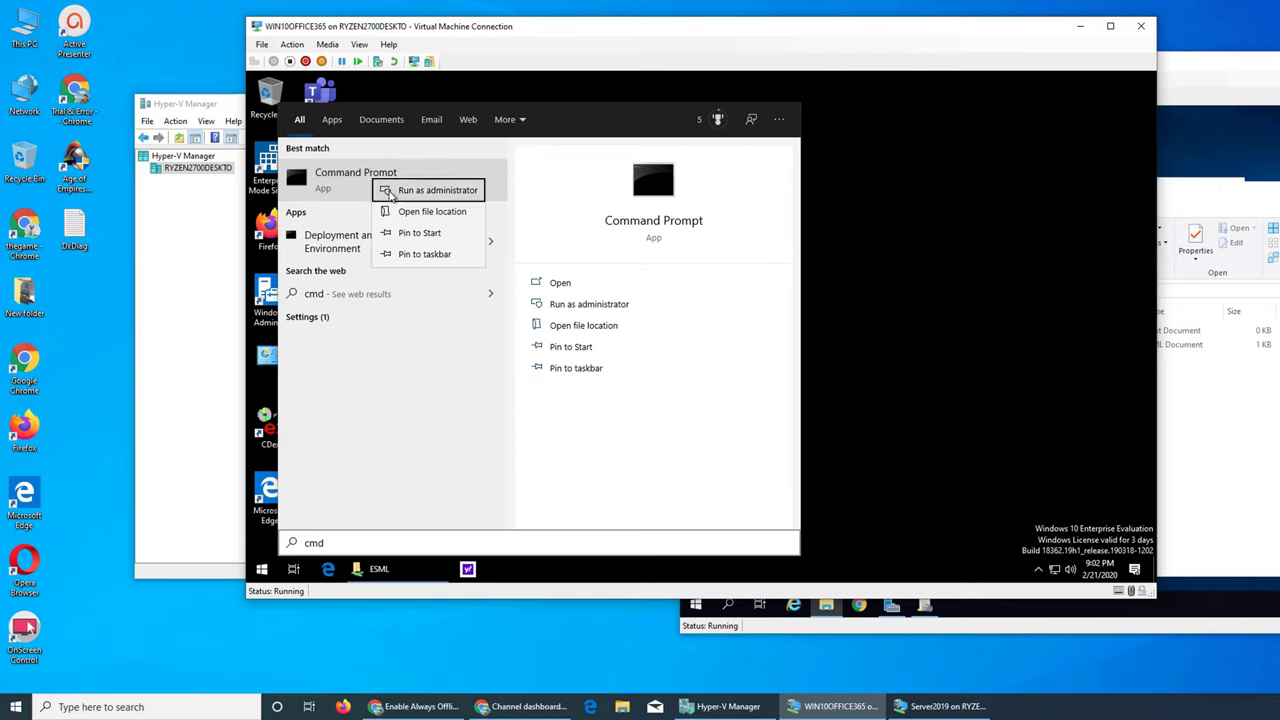
left_click(395, 190)
left_click(659, 409)
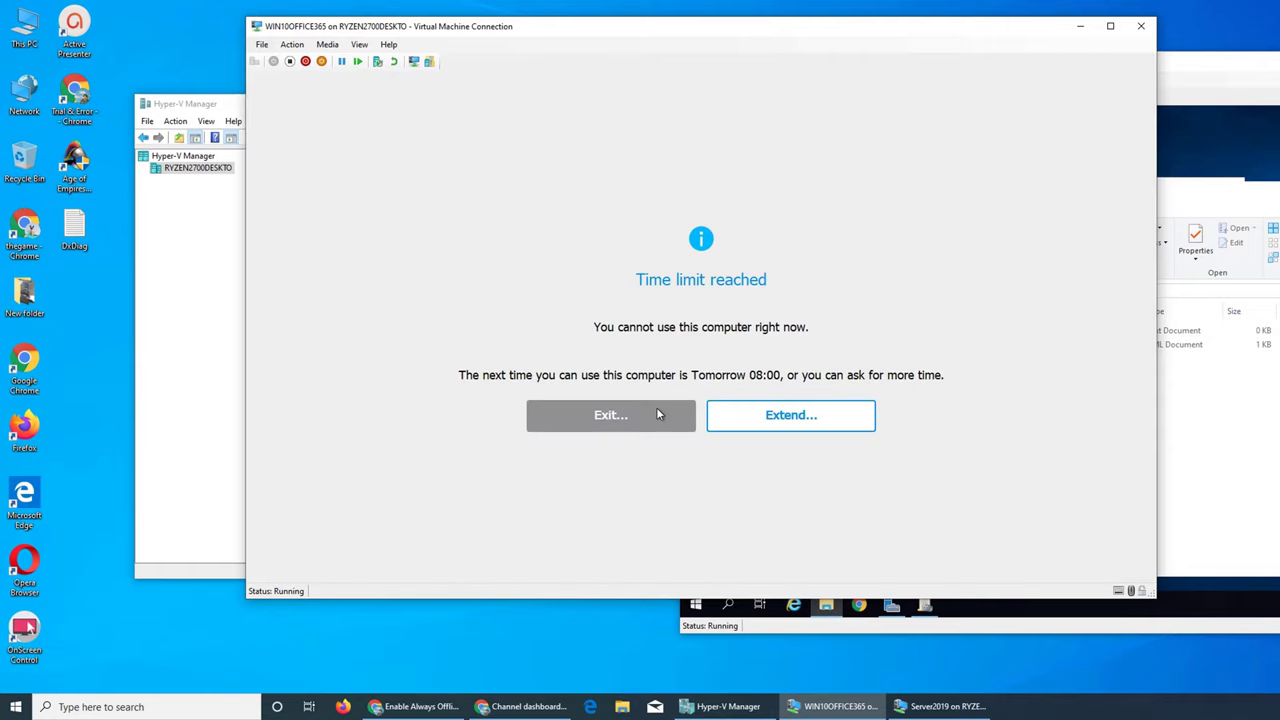
Extend the usage time limit by 60 minutes and approve the Admin Settings change.
left_click(777, 424)
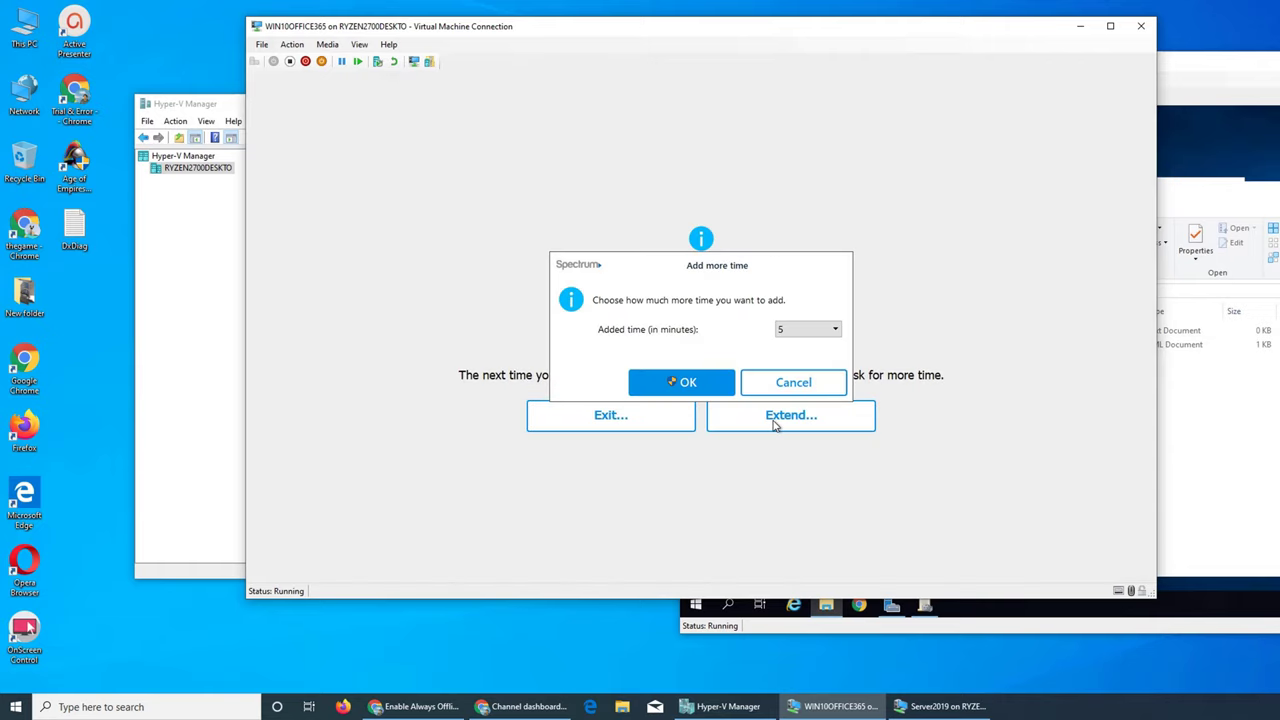
left_click(780, 337)
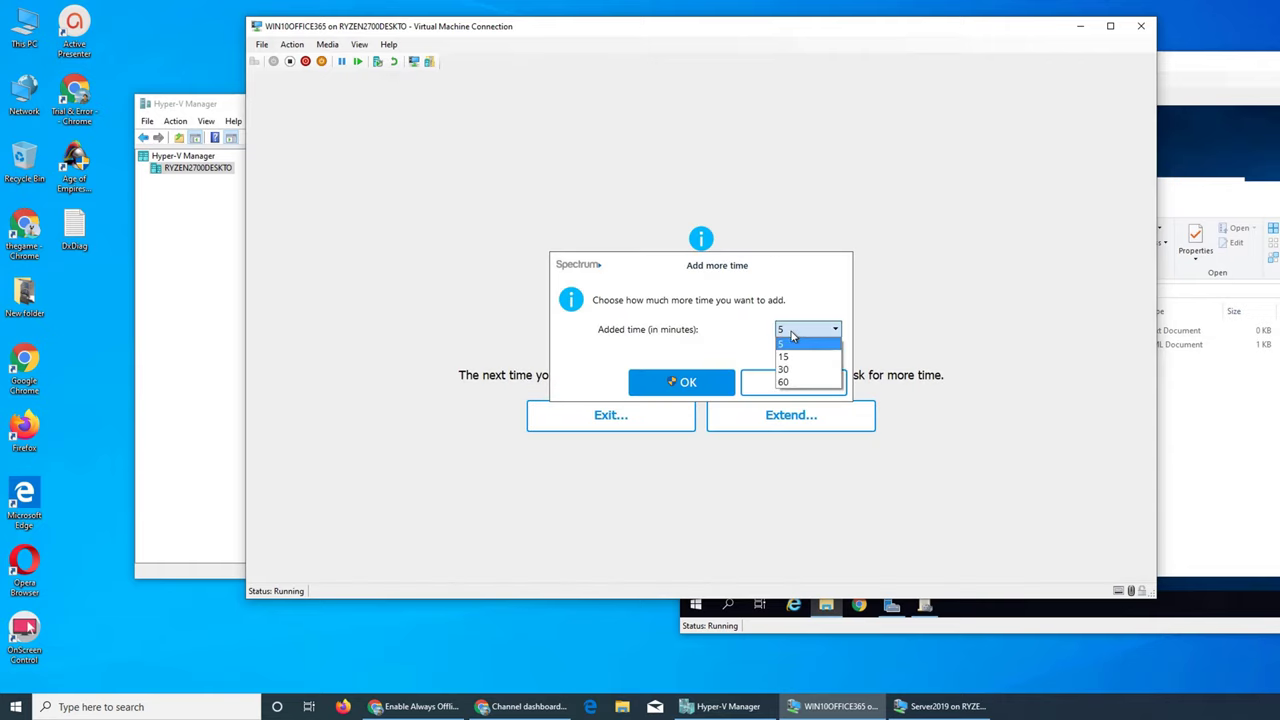
left_click(806, 386)
left_click(701, 385)
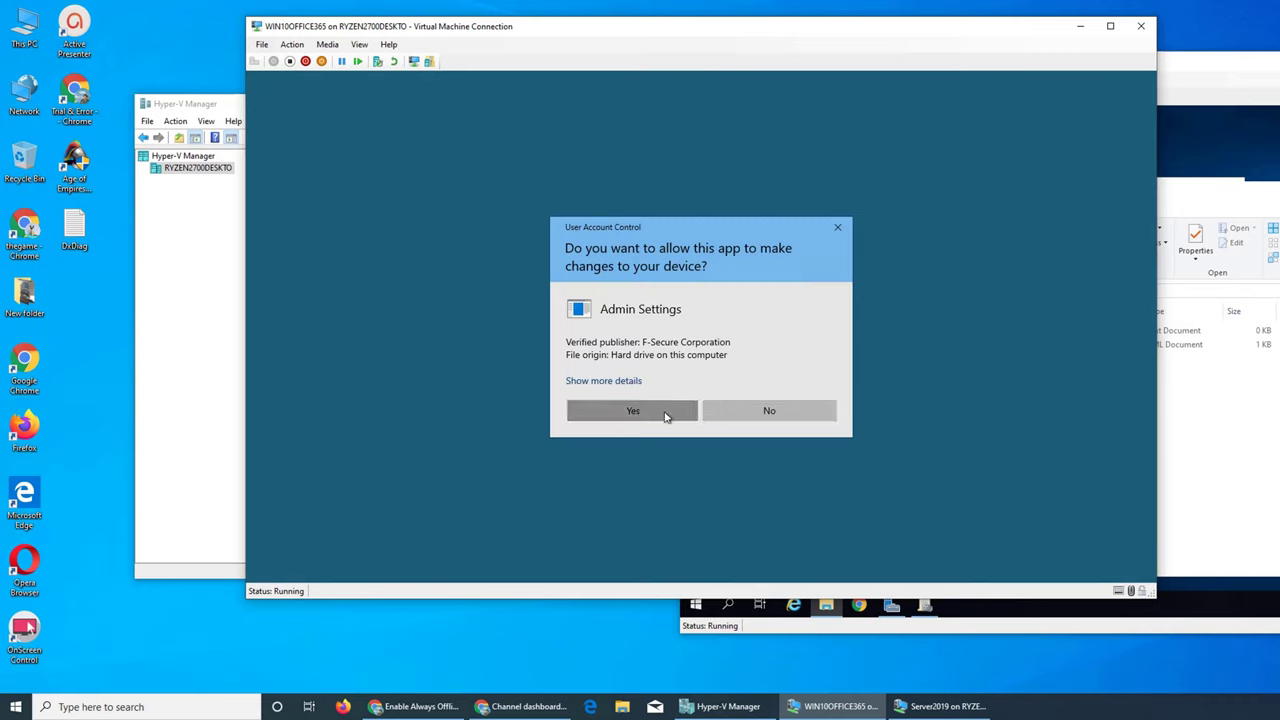
left_click(666, 414)
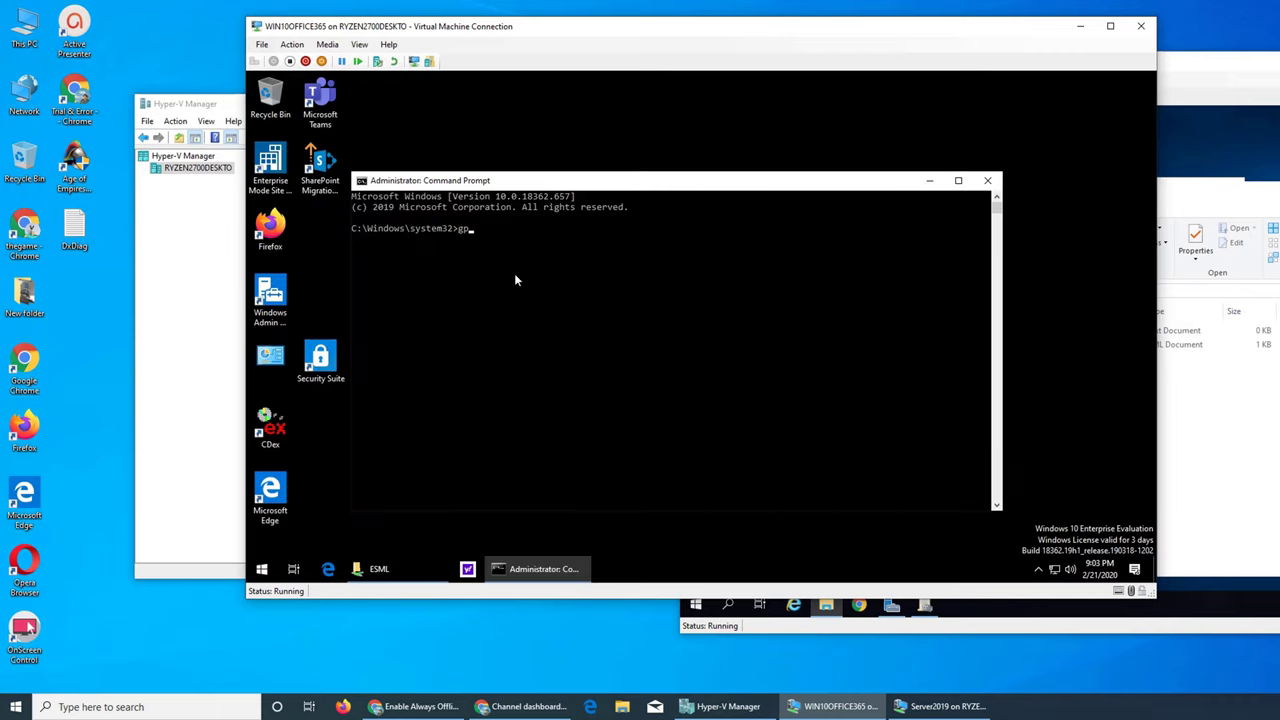
Run gpupdate /force, then exit Command Prompt.
type("update")
type(" /forc")
type("e")
key("Return")
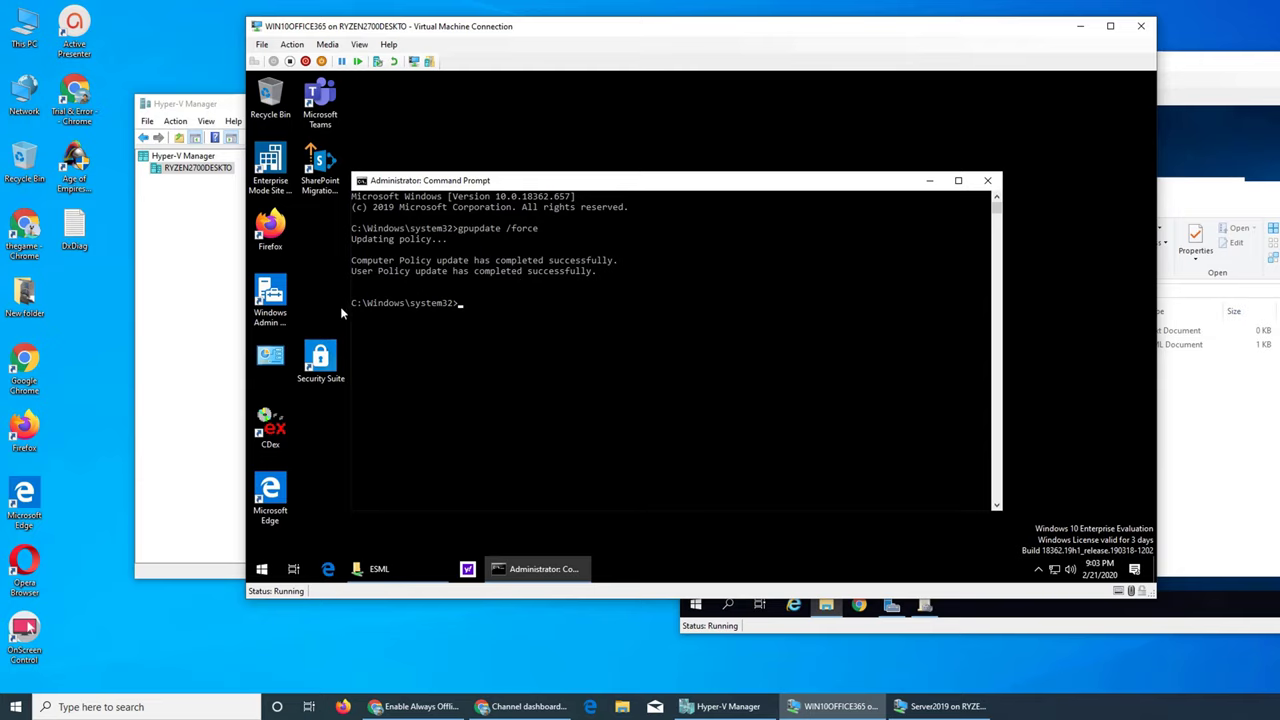
type("exit")
key("Return")
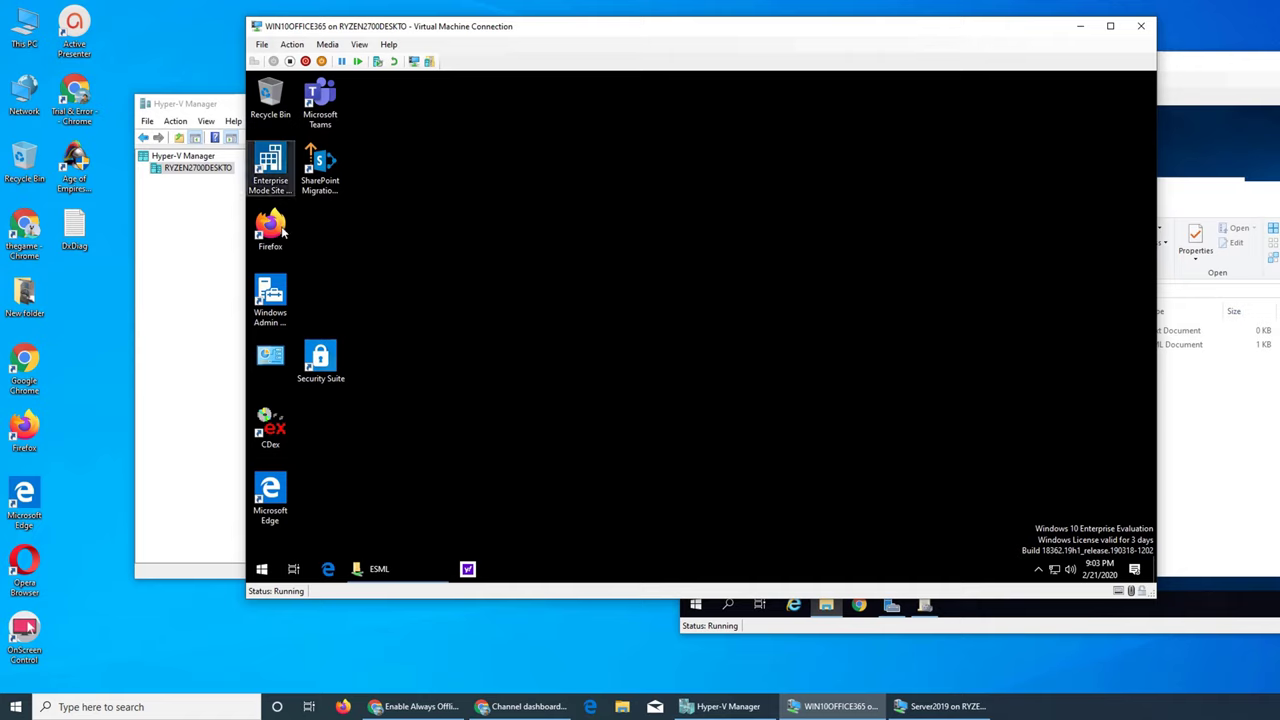
Browse the client's File Explorer to the \\Server19 share list via the address bar.
left_click(375, 568)
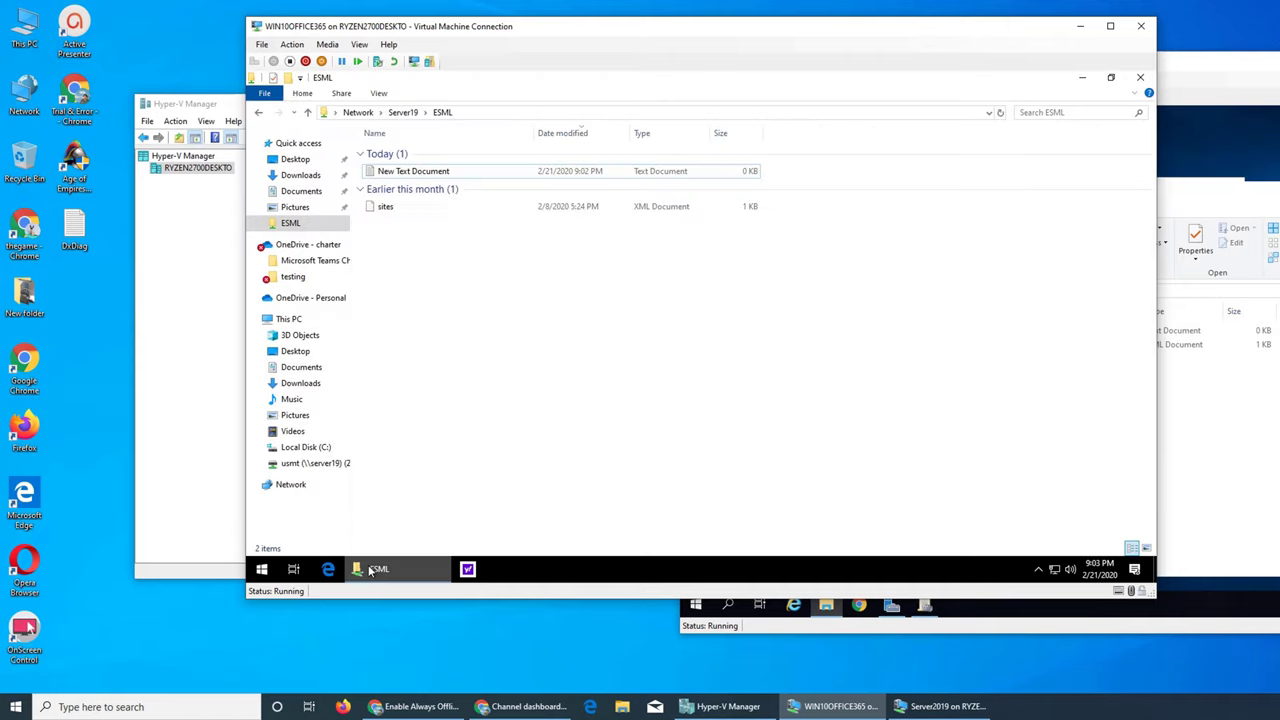
left_click(296, 160)
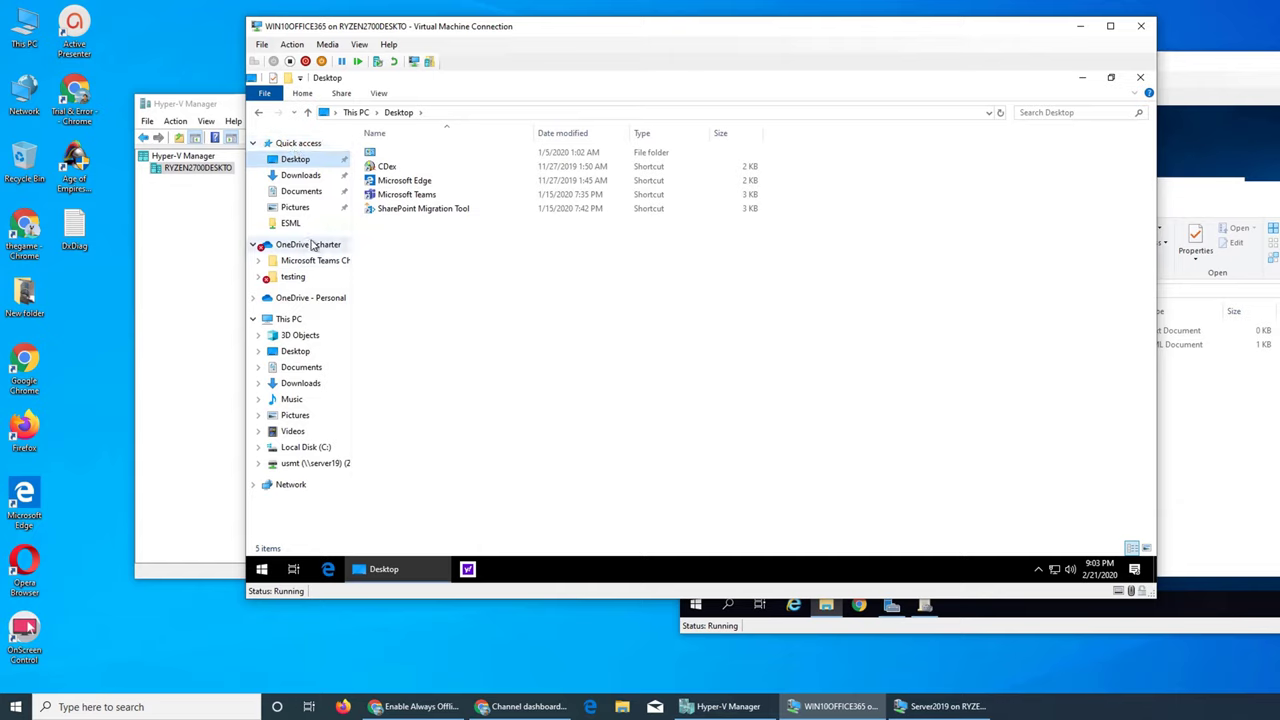
left_click(309, 320)
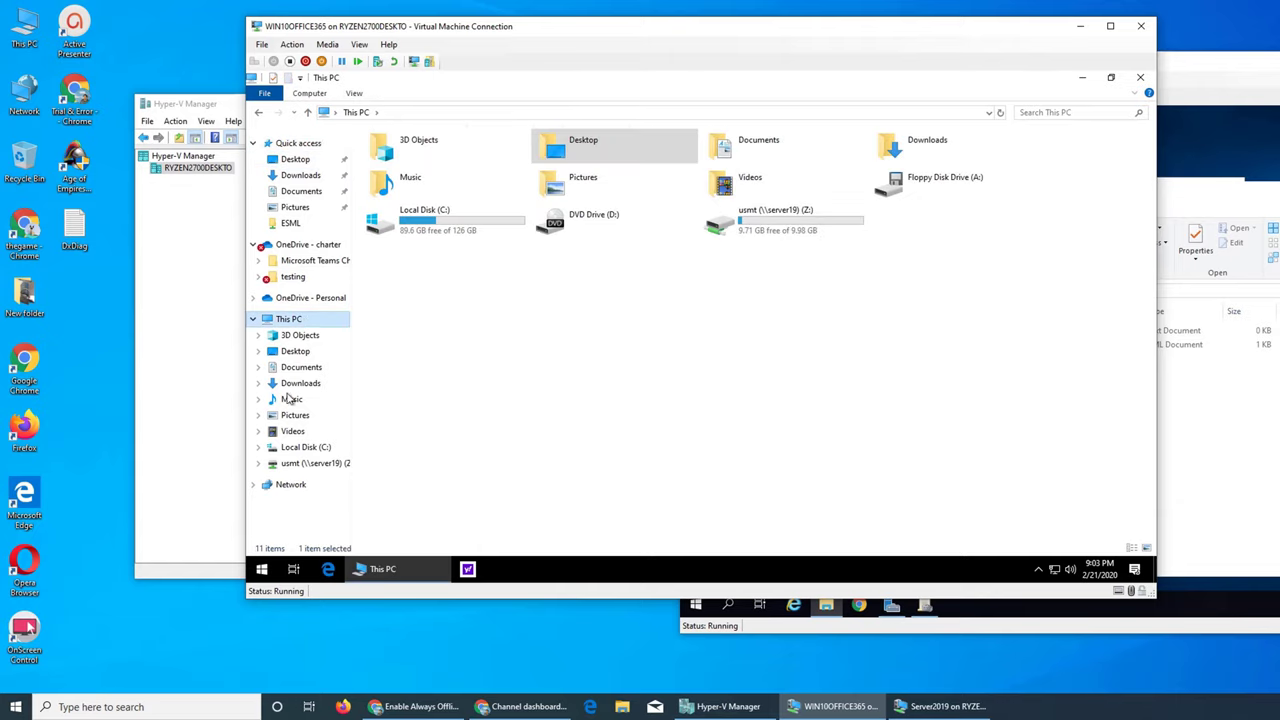
left_click(273, 486)
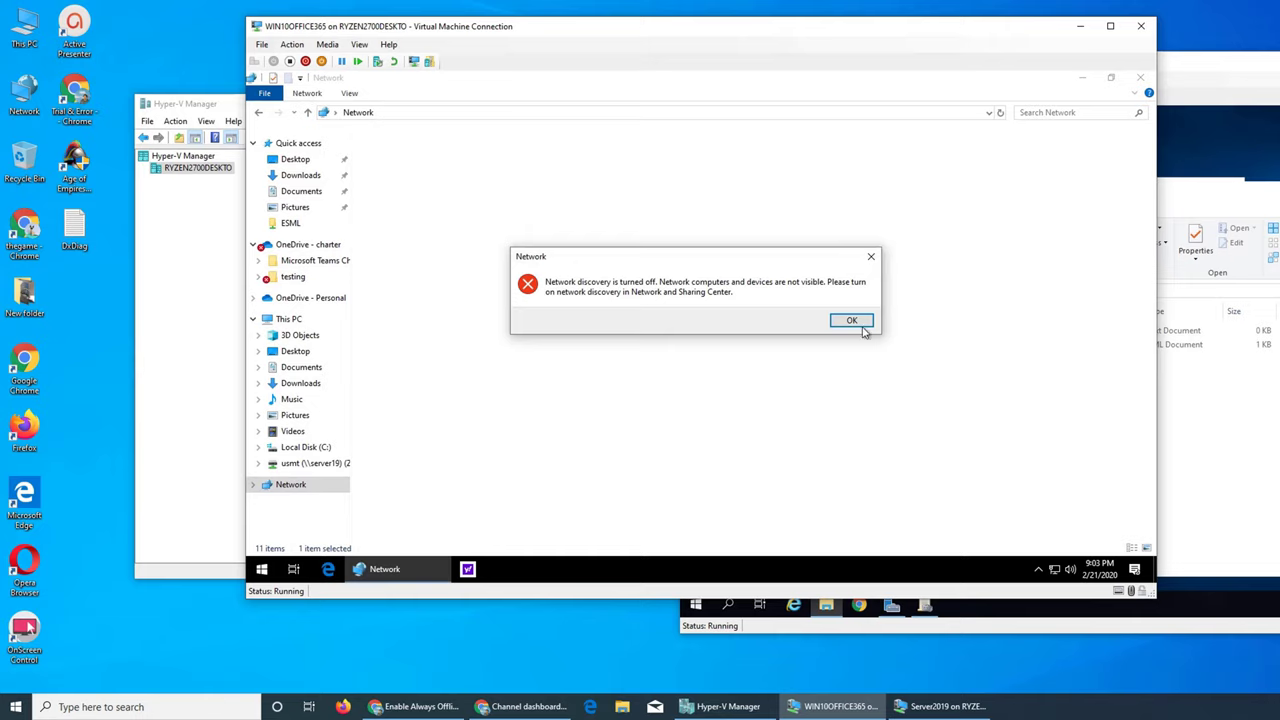
left_click(849, 320)
left_click(481, 113)
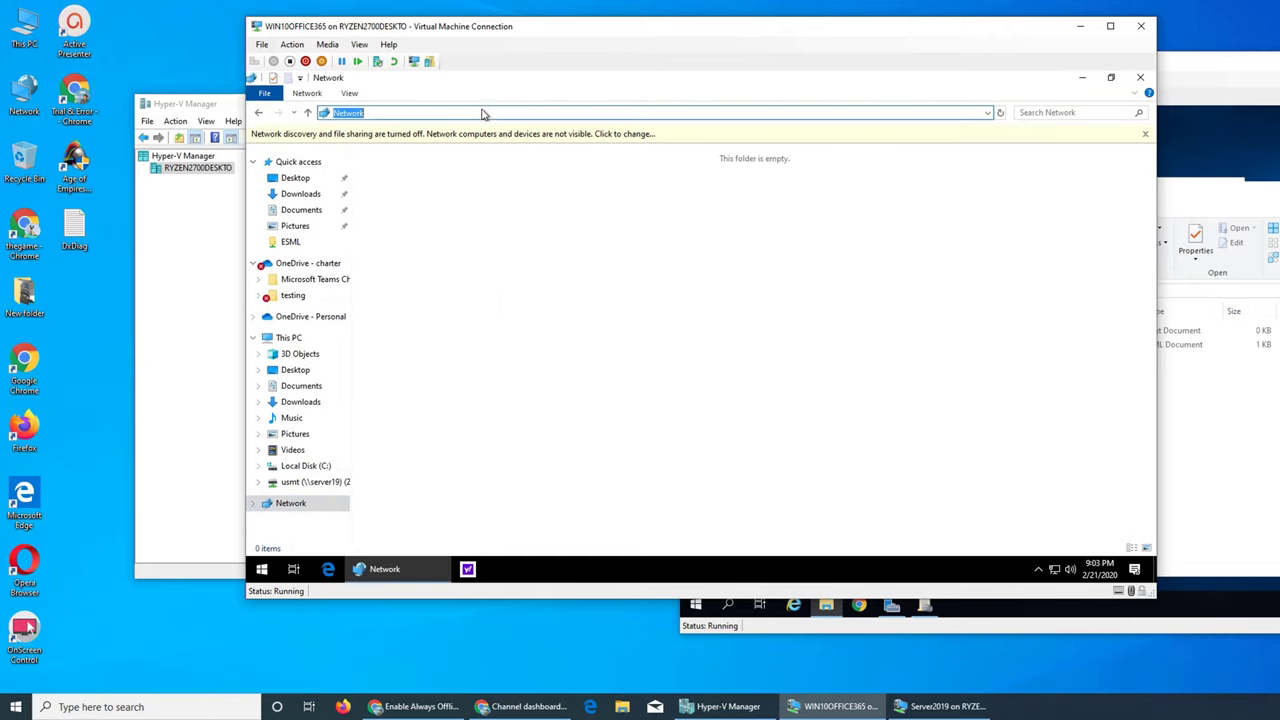
type("\\\\serve")
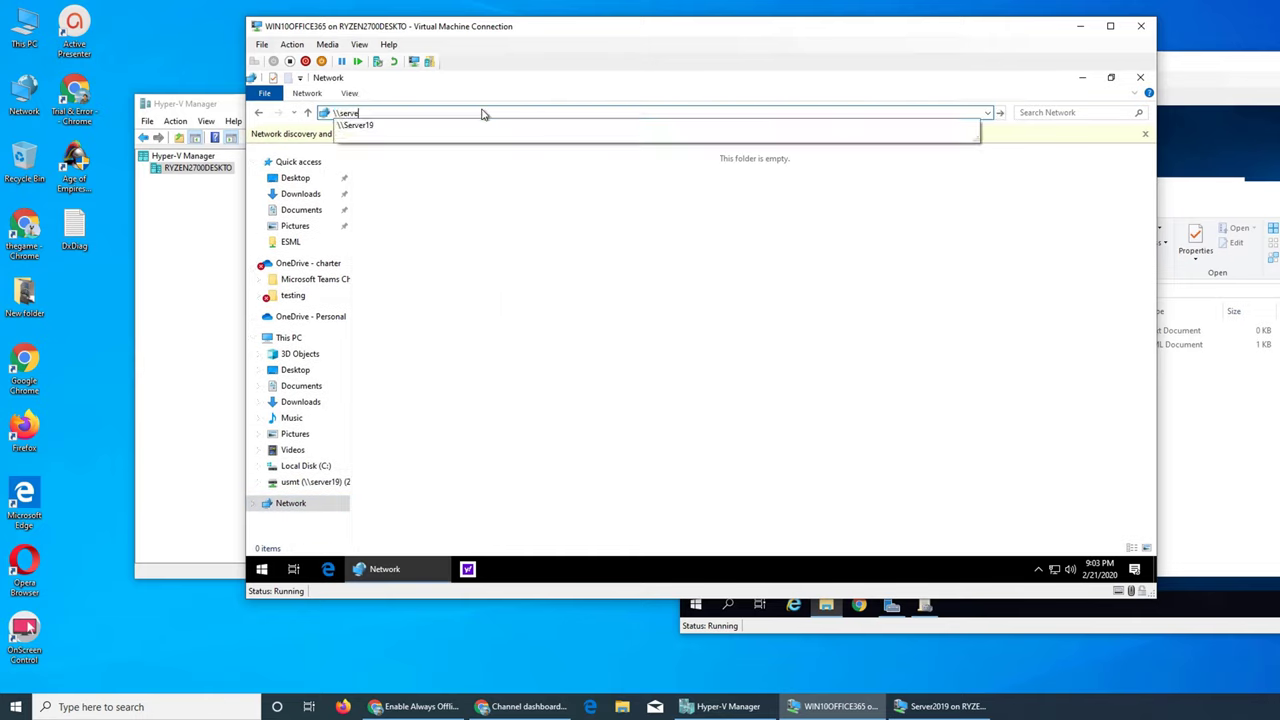
type("r")
key("Down")
key("Return")
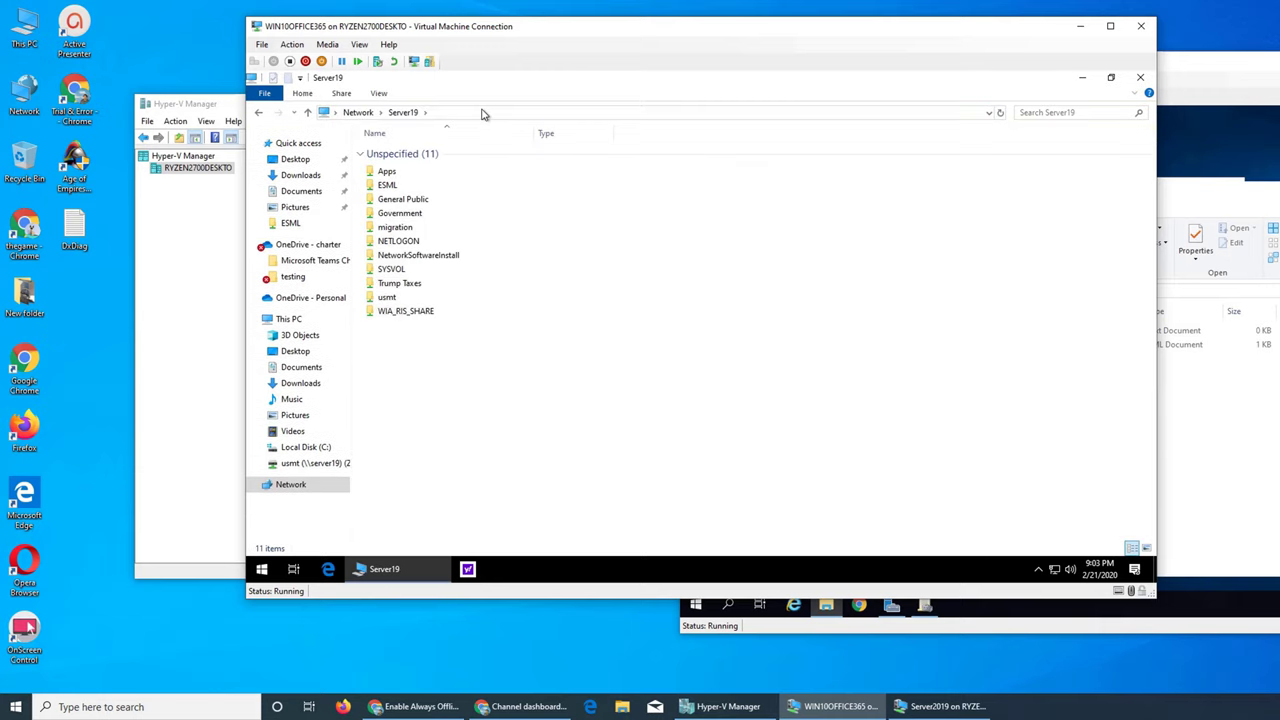
Open sites from the ESML share in Notepad, close it, and go to Quick access.
double_click(387, 185)
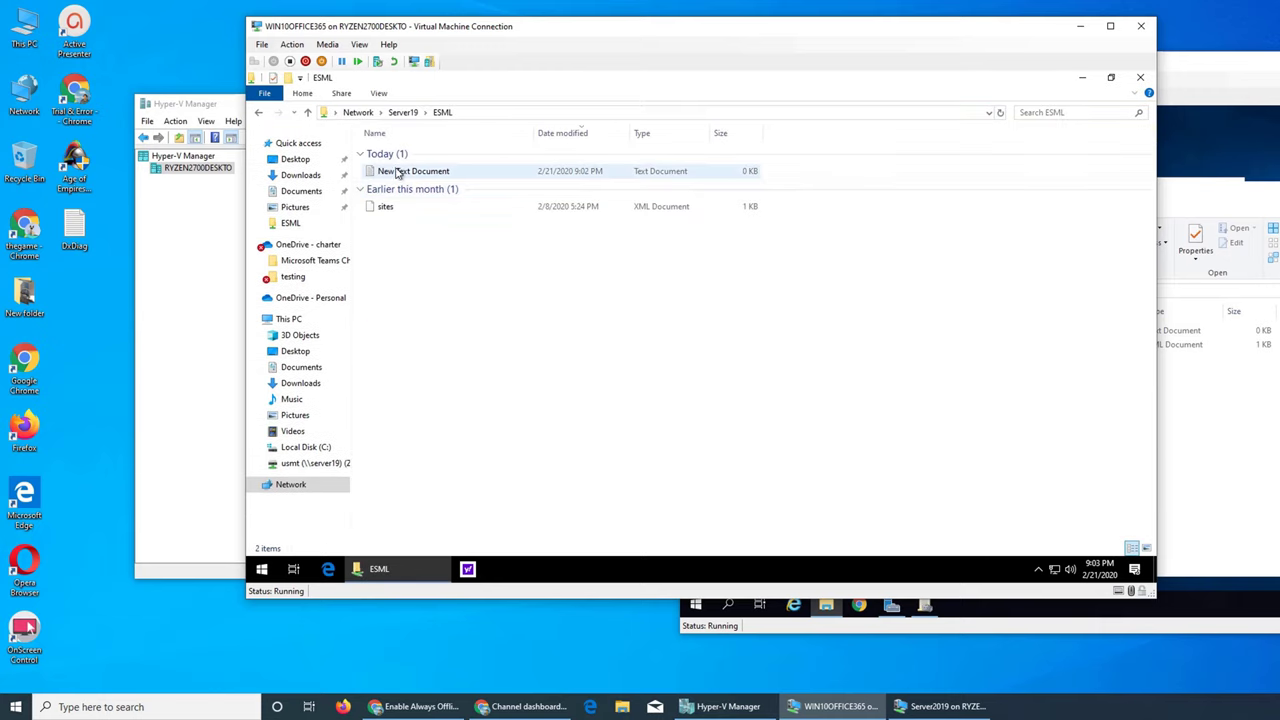
double_click(384, 210)
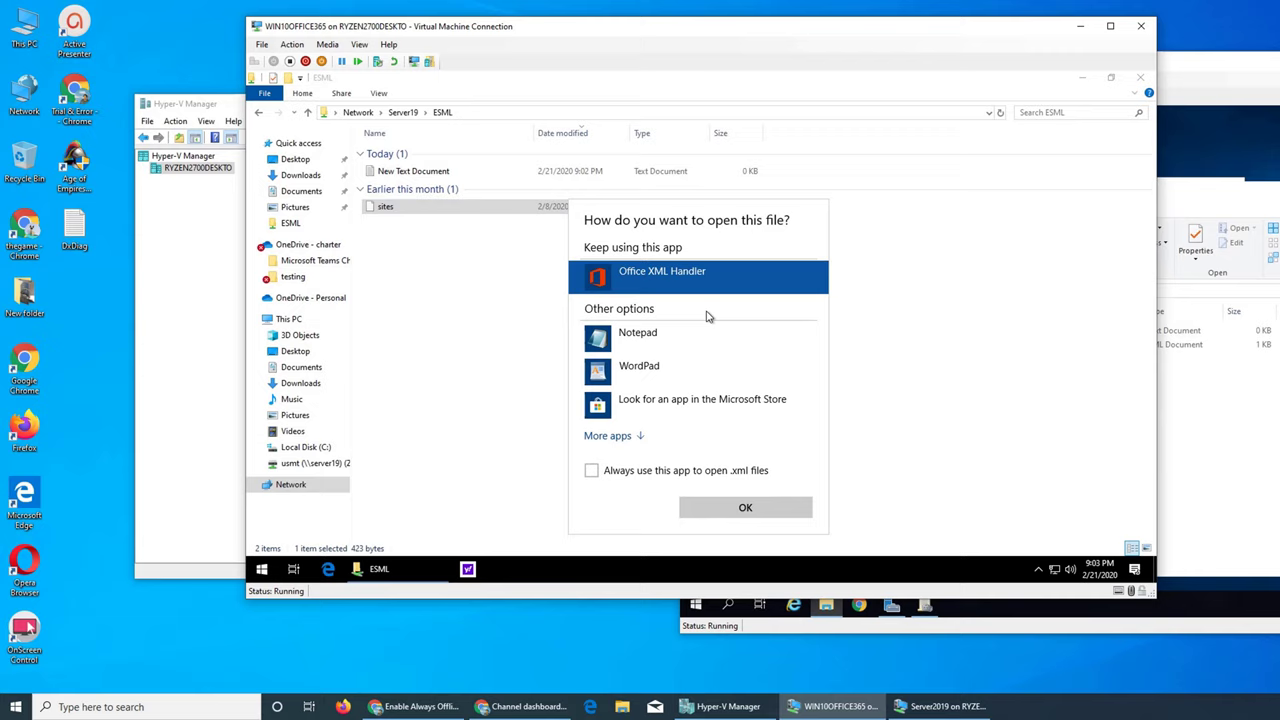
left_click(645, 333)
left_click(716, 512)
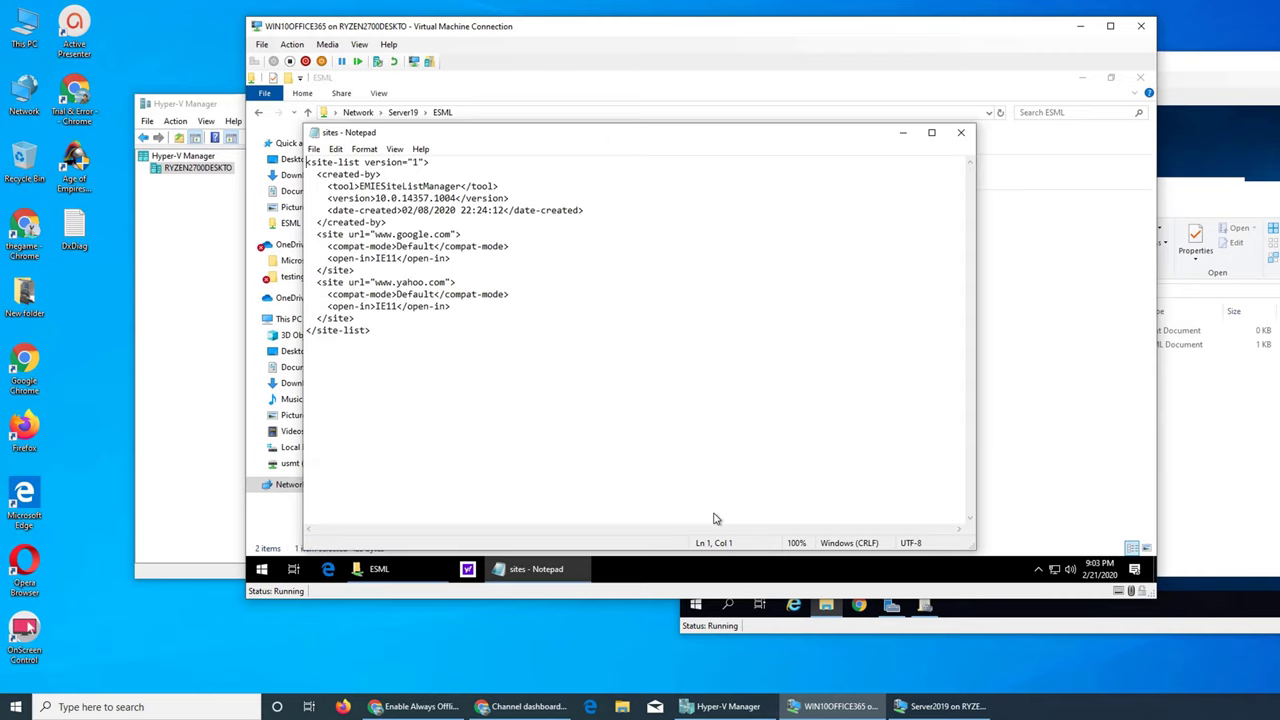
left_click(961, 132)
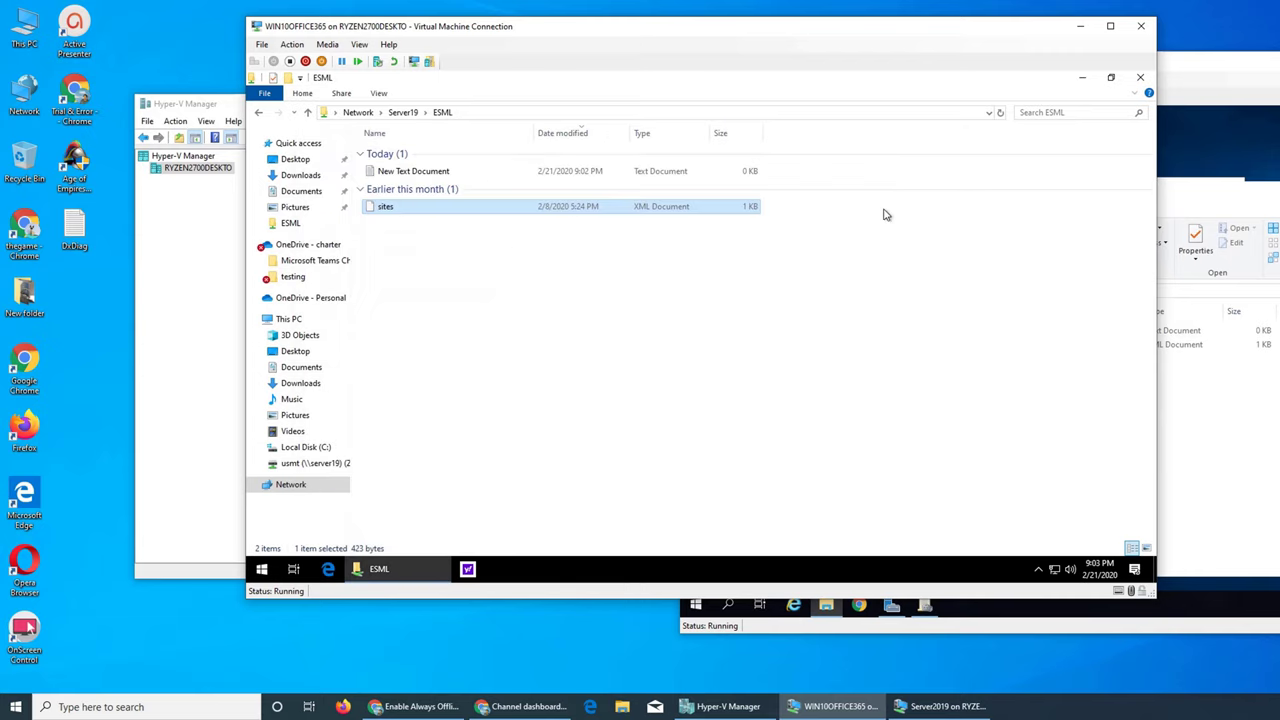
left_click(292, 144)
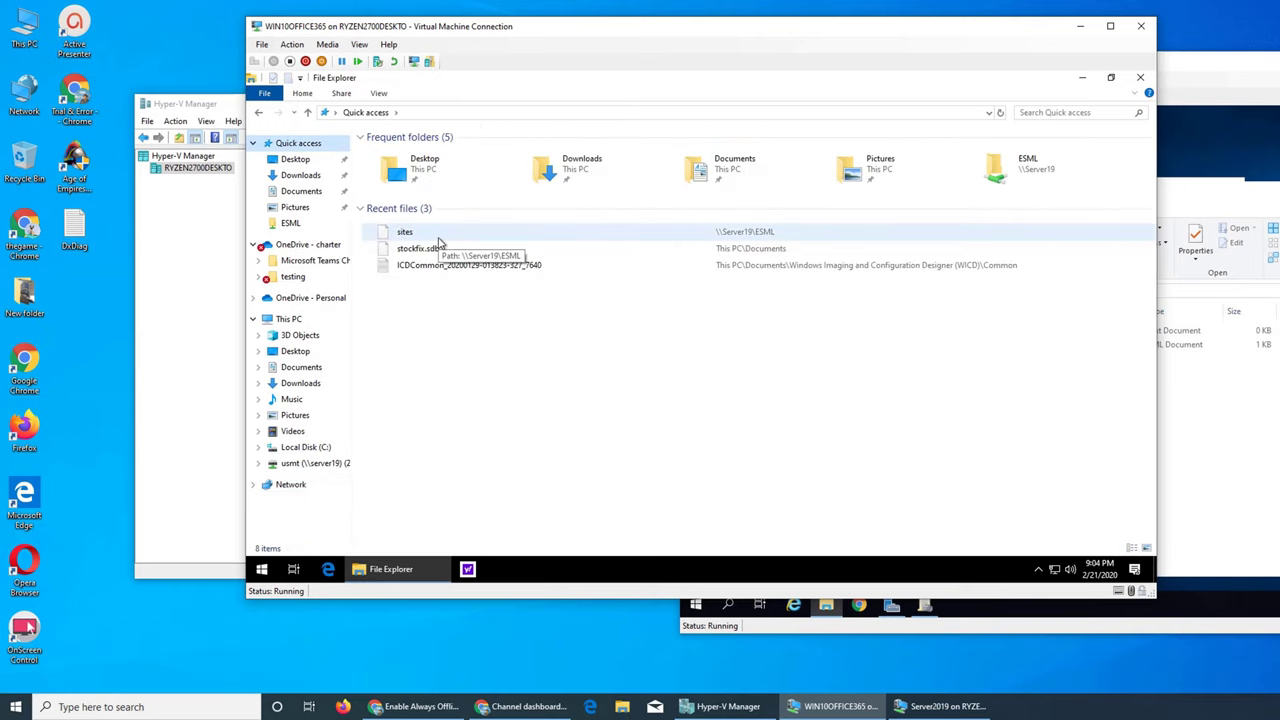
Shut down the Server2019 virtual machine, keeping the Other (Unplanned) reason.
left_click(1195, 82)
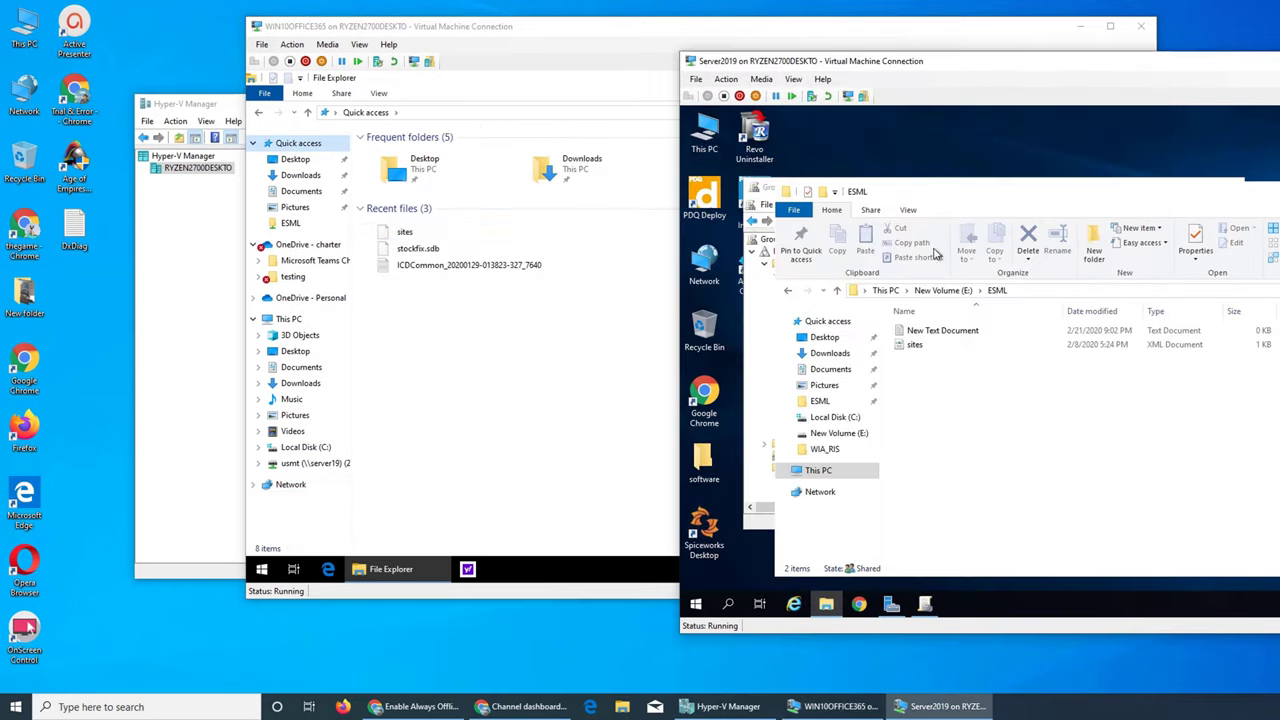
left_click(696, 603)
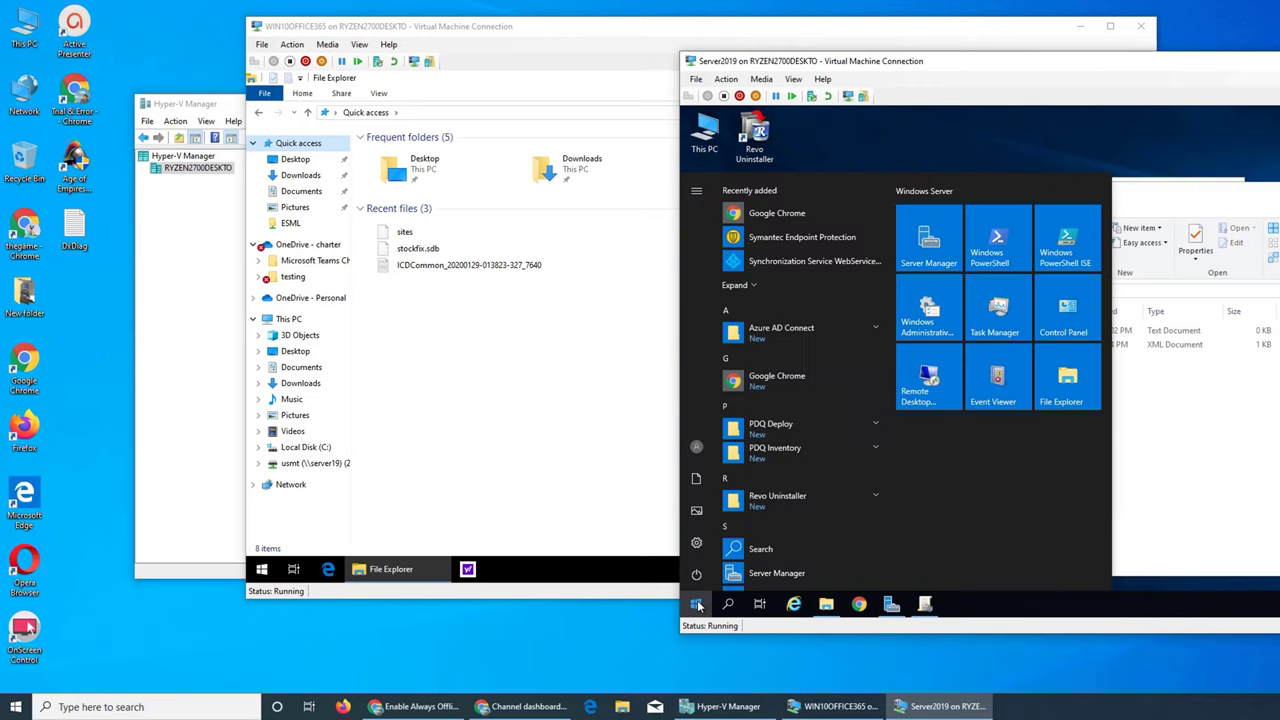
left_click(696, 576)
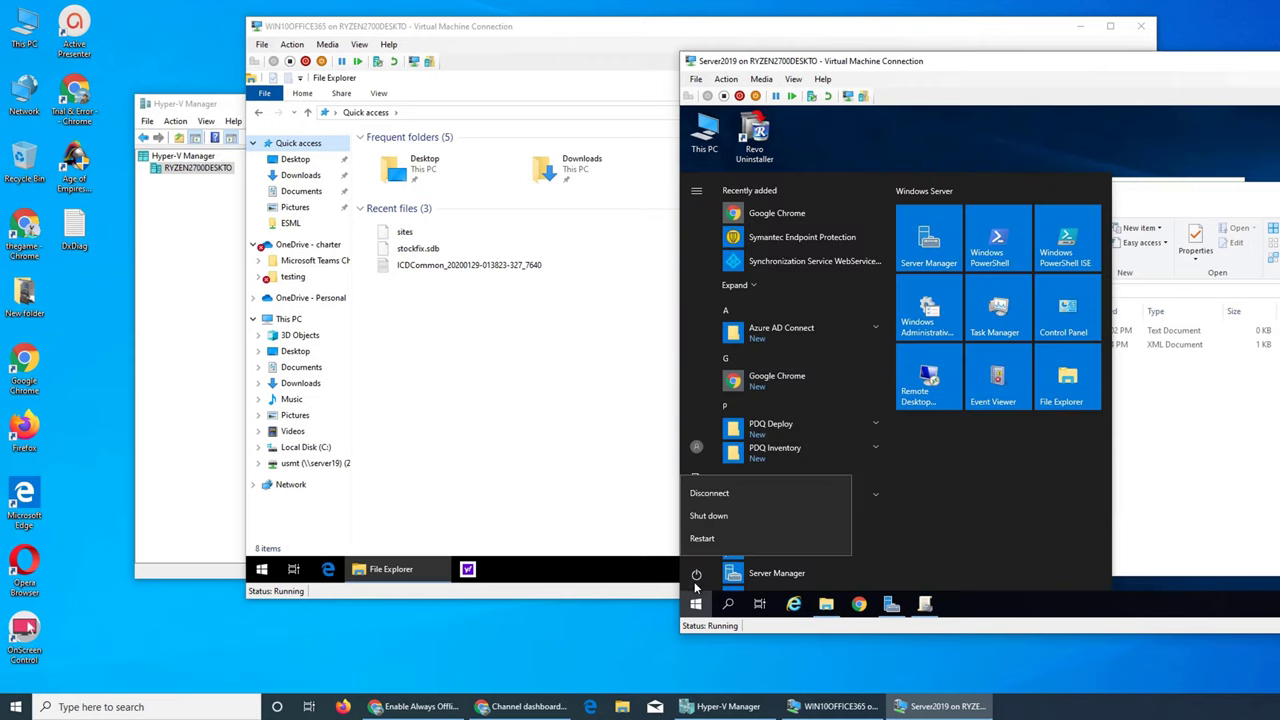
left_click(736, 516)
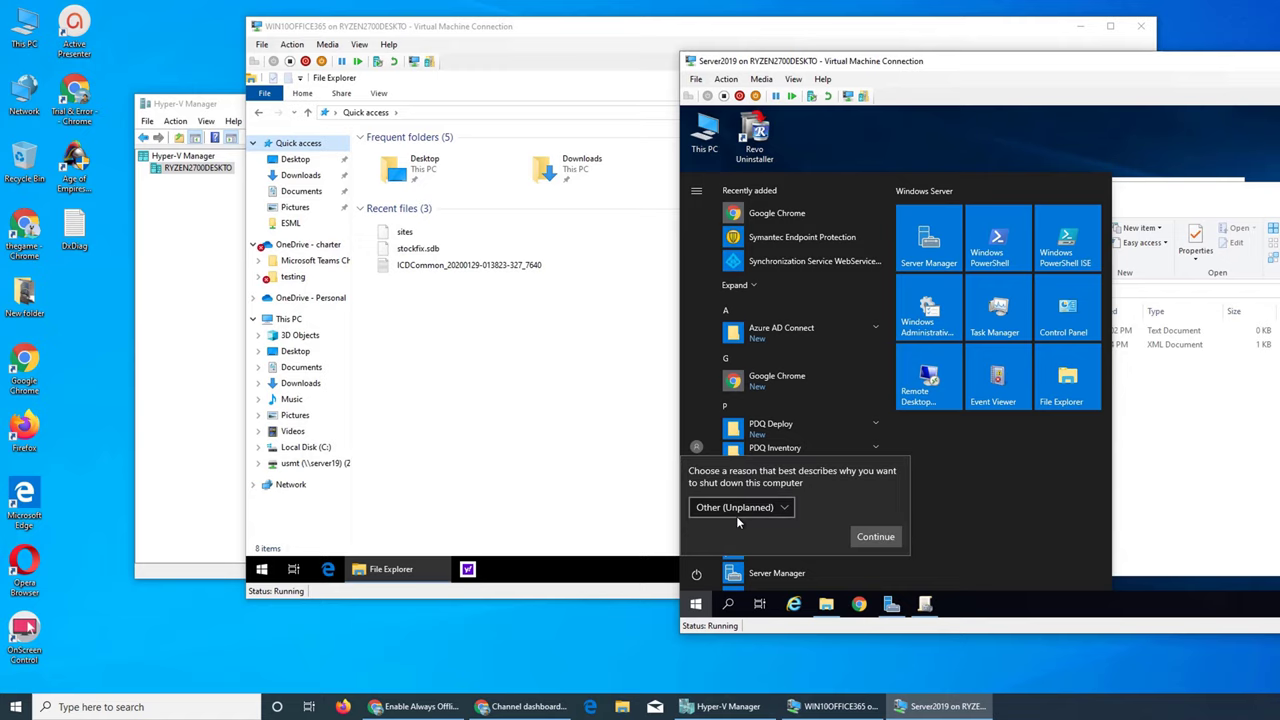
left_click(866, 542)
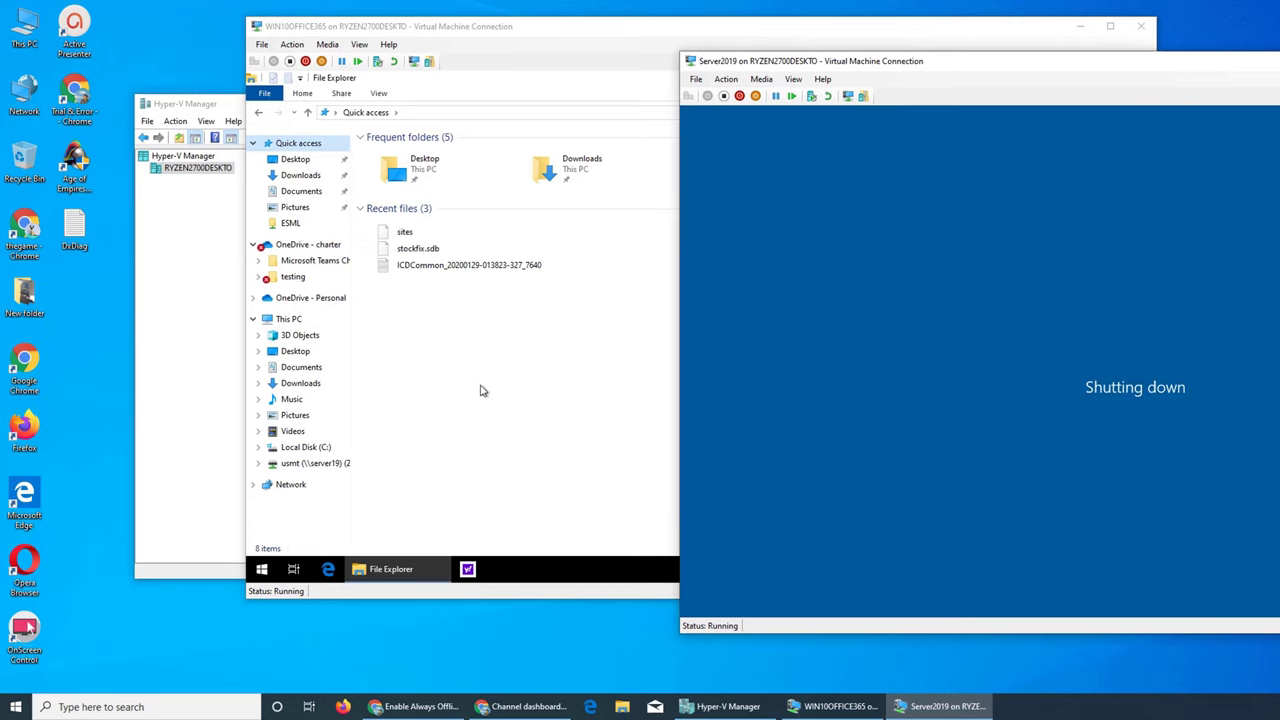
left_click(422, 363)
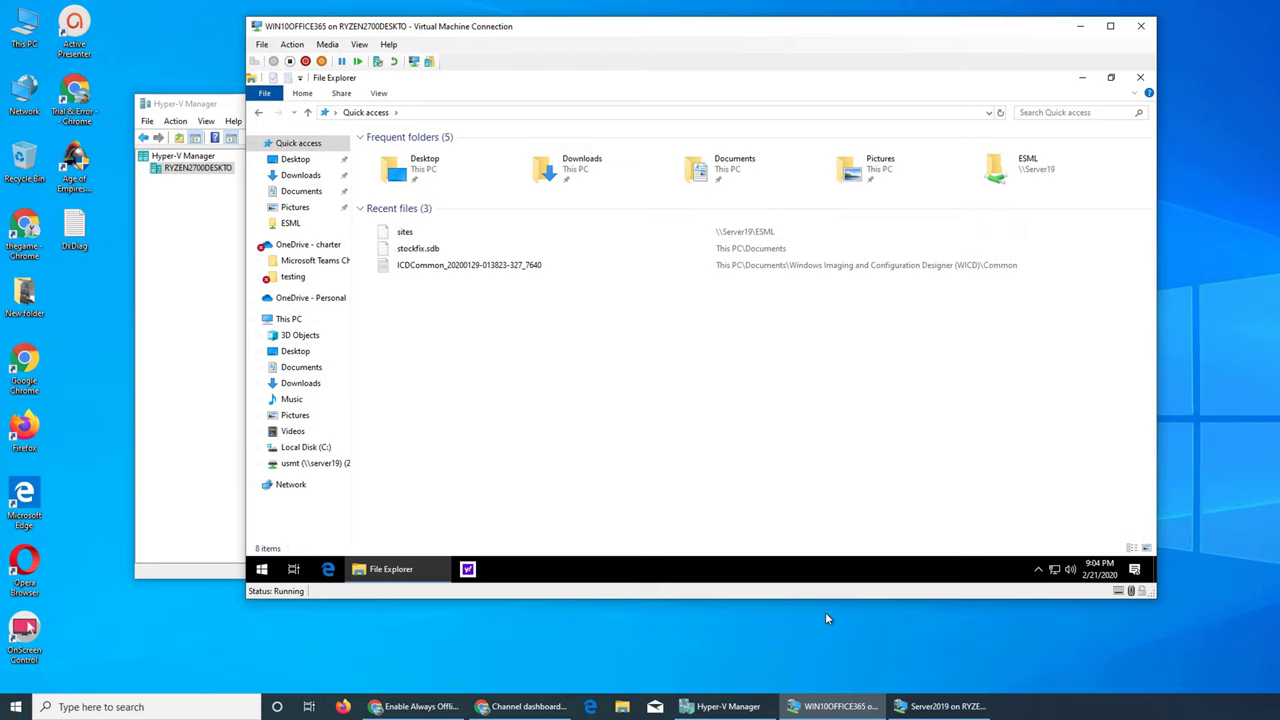
Close the stopped Server2019 window and try the recent sites file, which fails with Network Error.
left_click(946, 706)
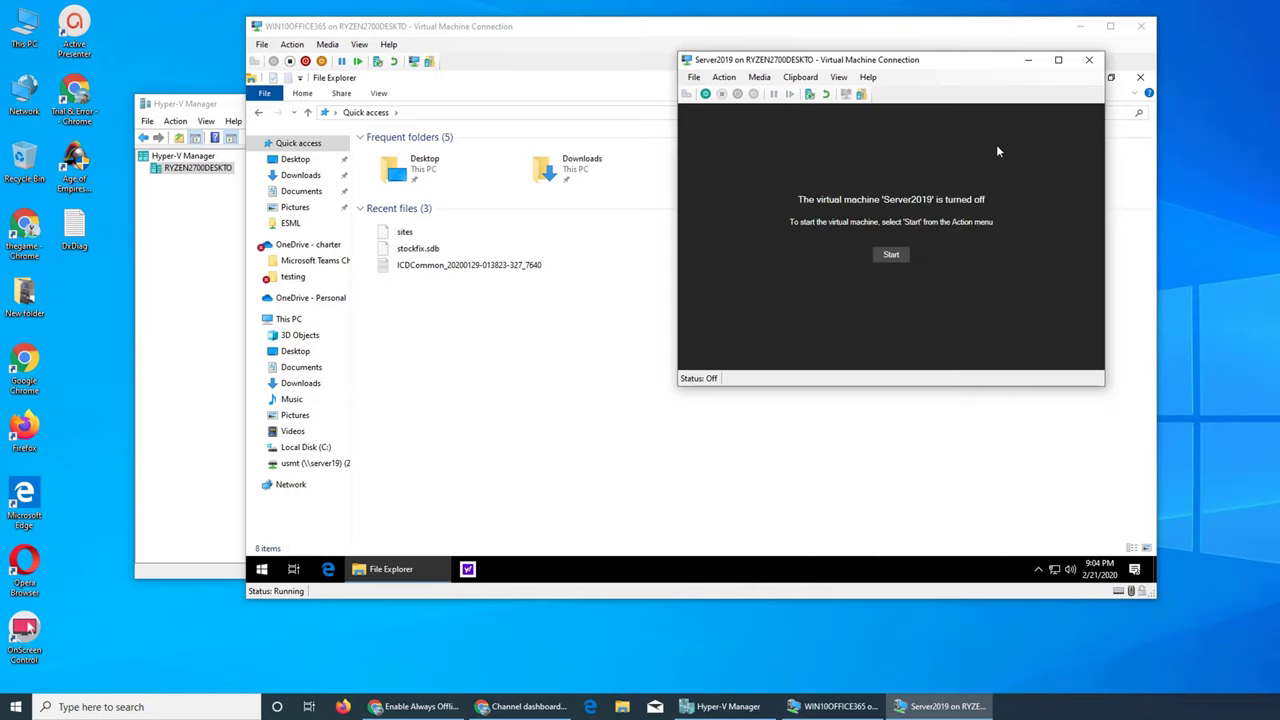
left_click(1089, 59)
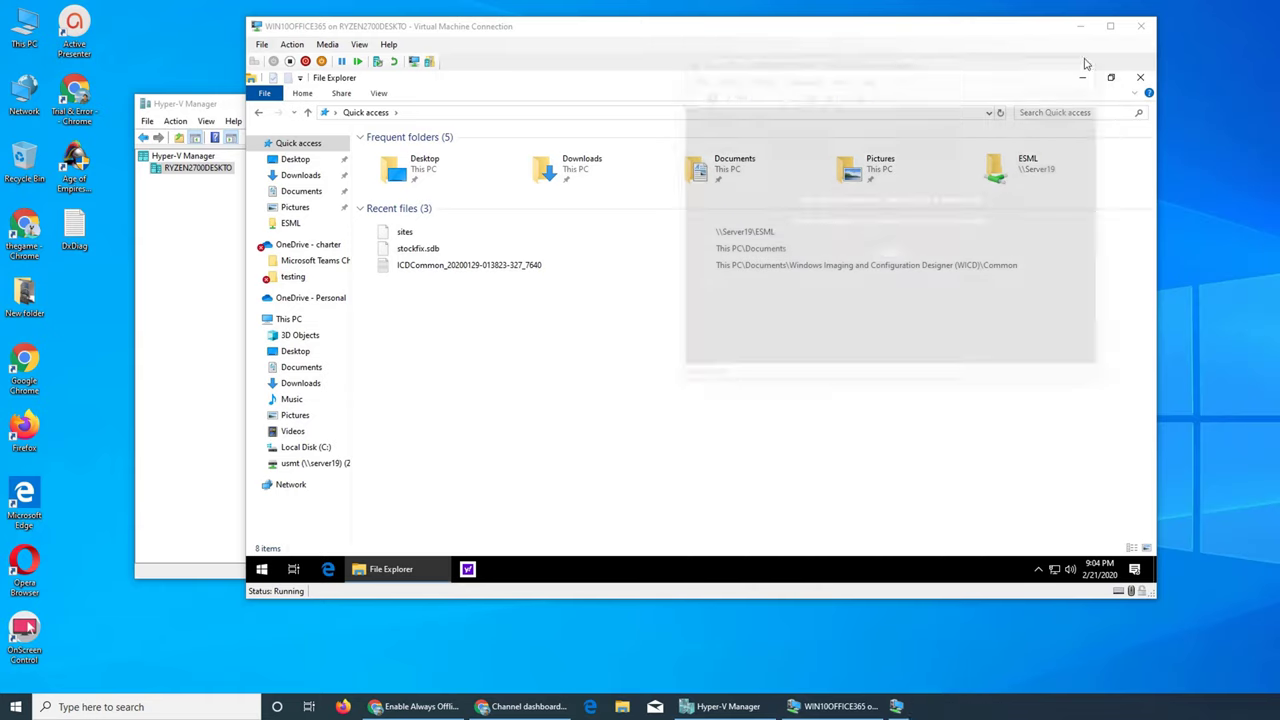
left_click(400, 233)
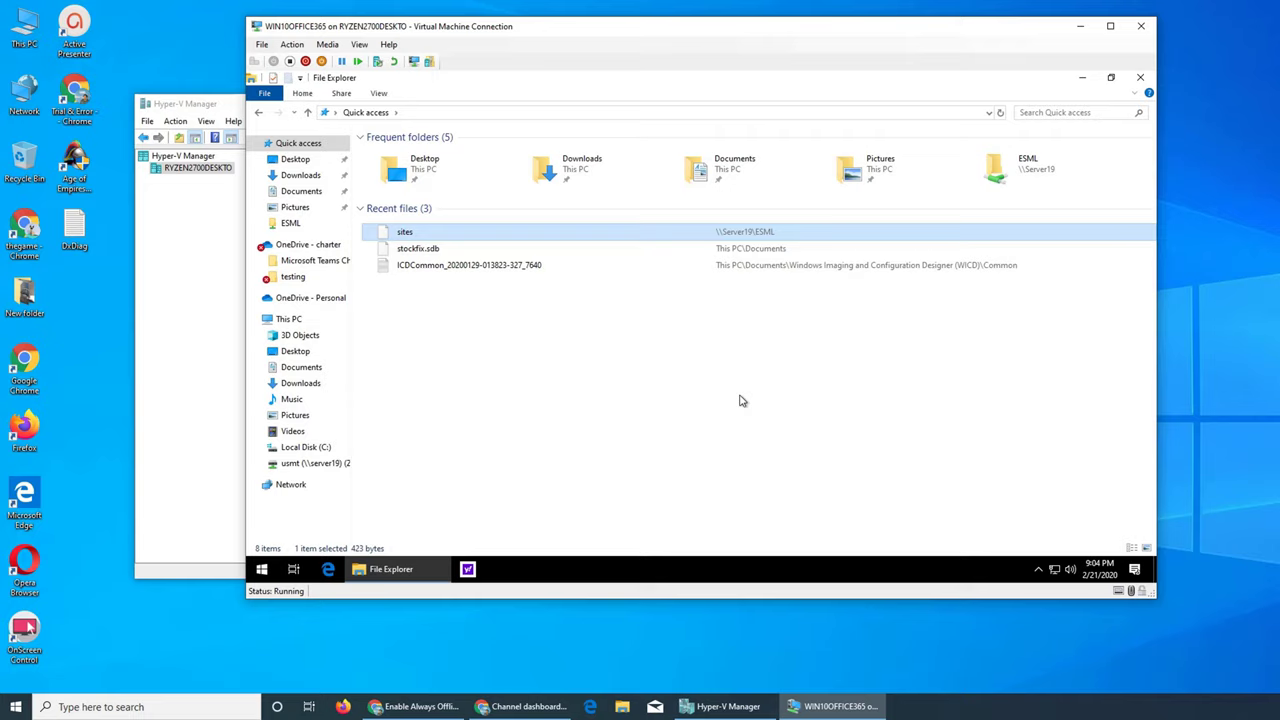
left_click(1086, 77)
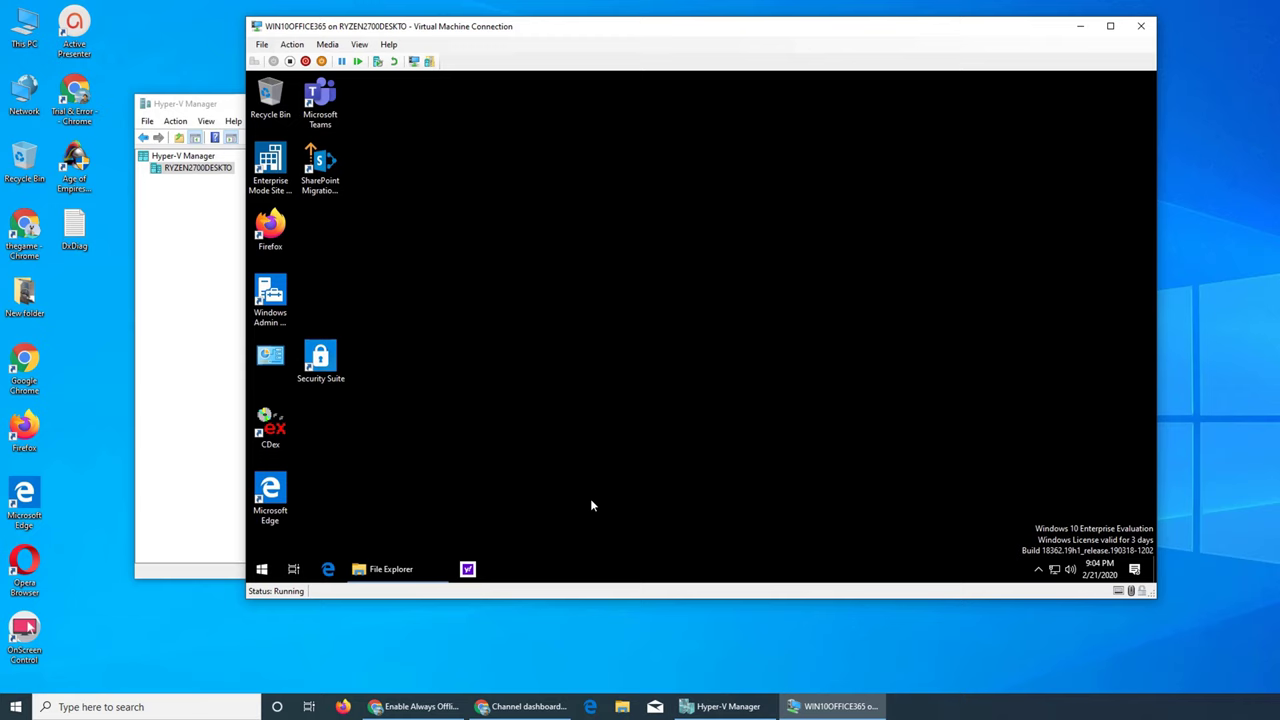
left_click(393, 570)
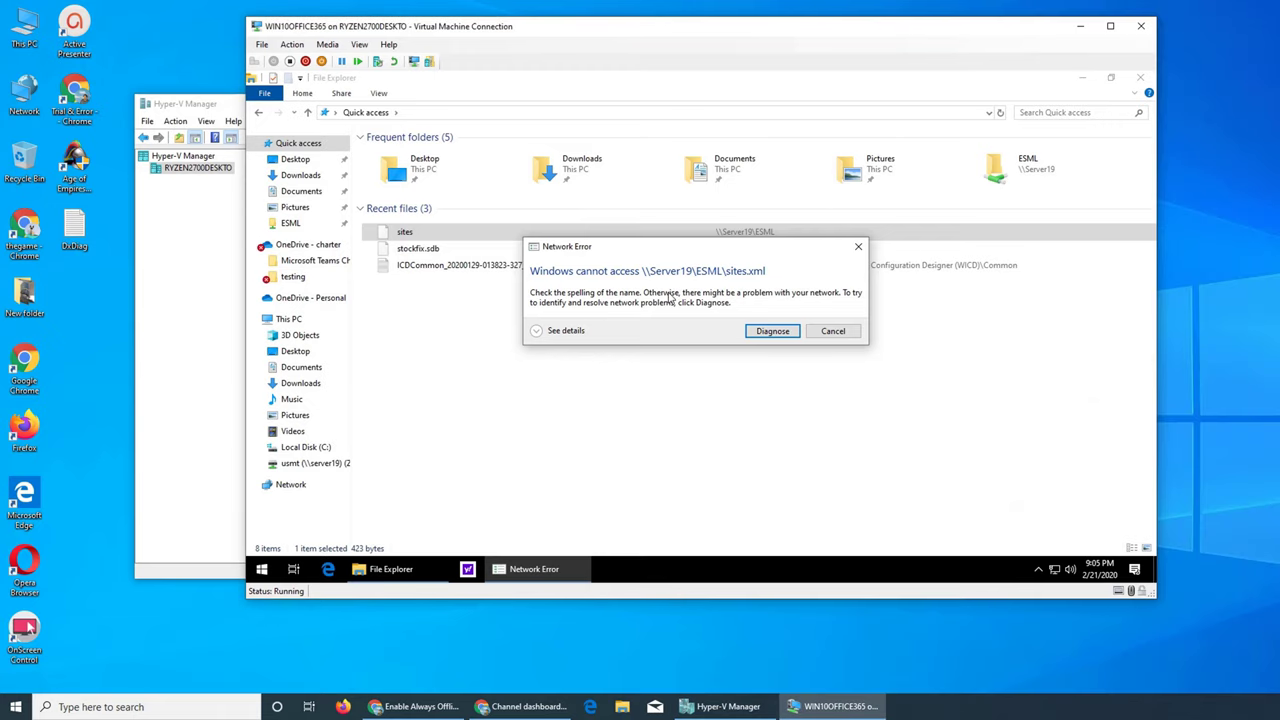
Dismiss the network error, close File Explorer, and glance at the dashboard and Always Offline documentation.
left_click(833, 331)
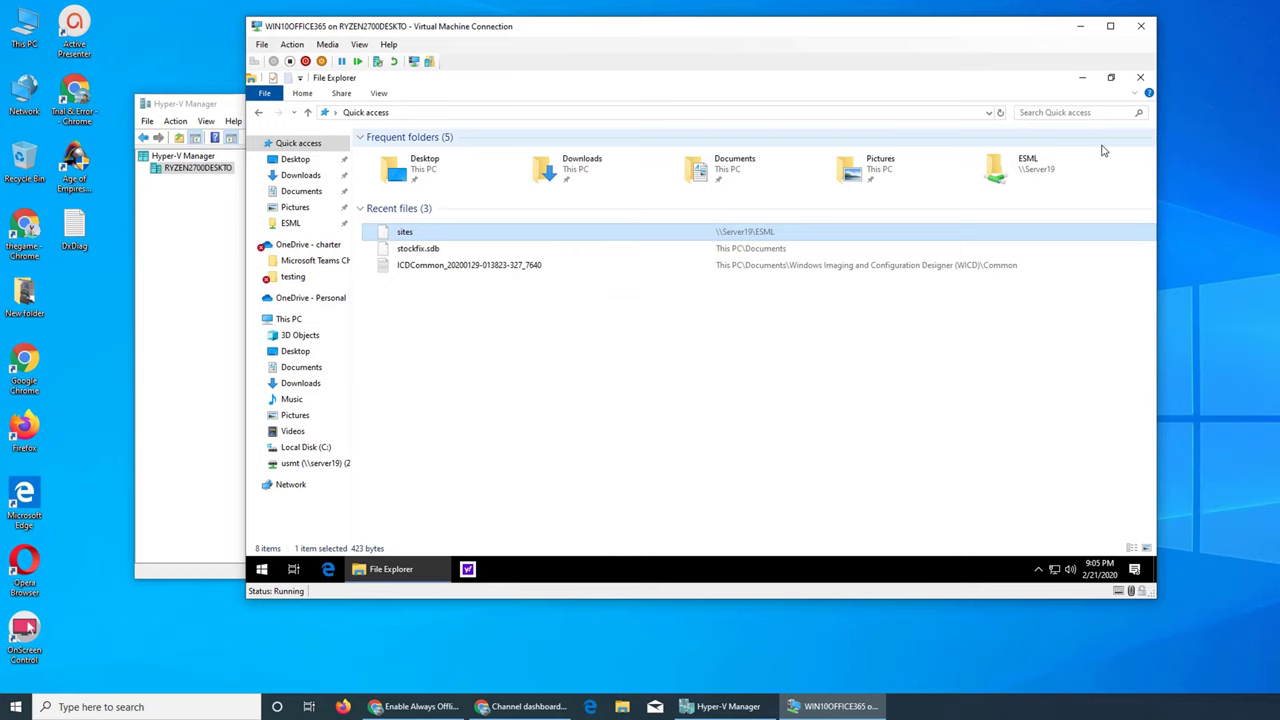
left_click(1140, 77)
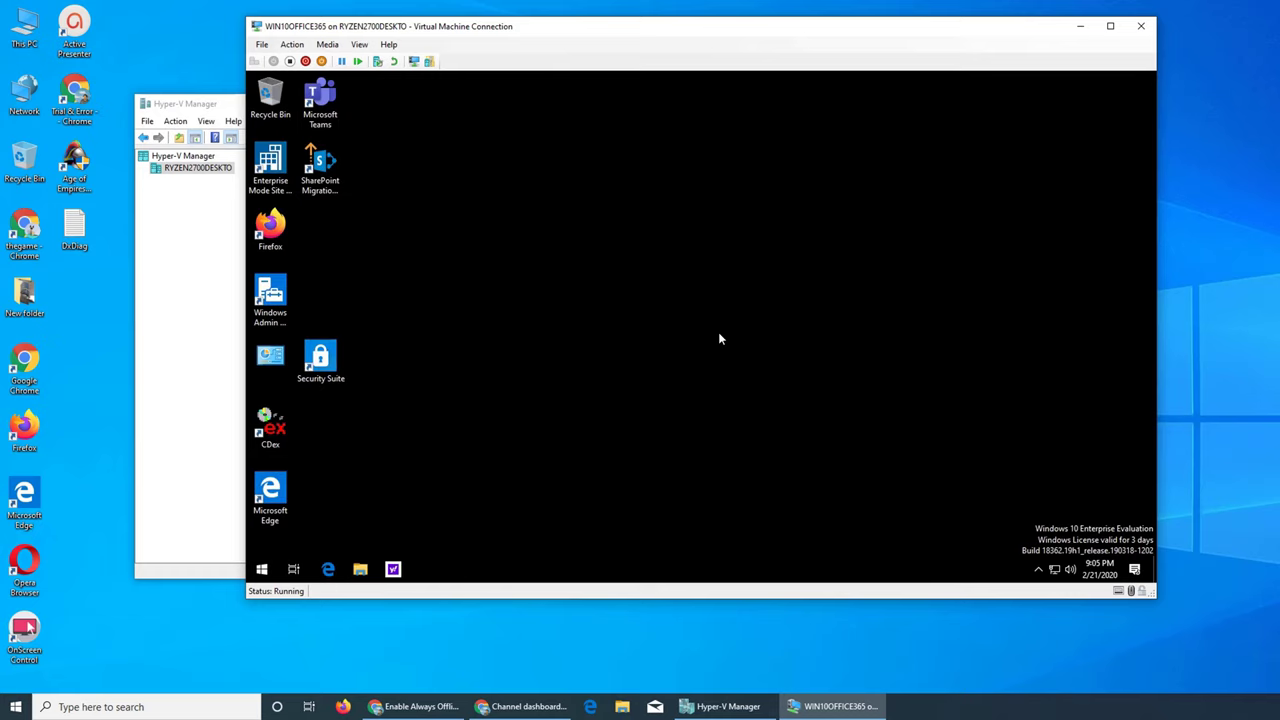
left_click(836, 707)
left_click(838, 710)
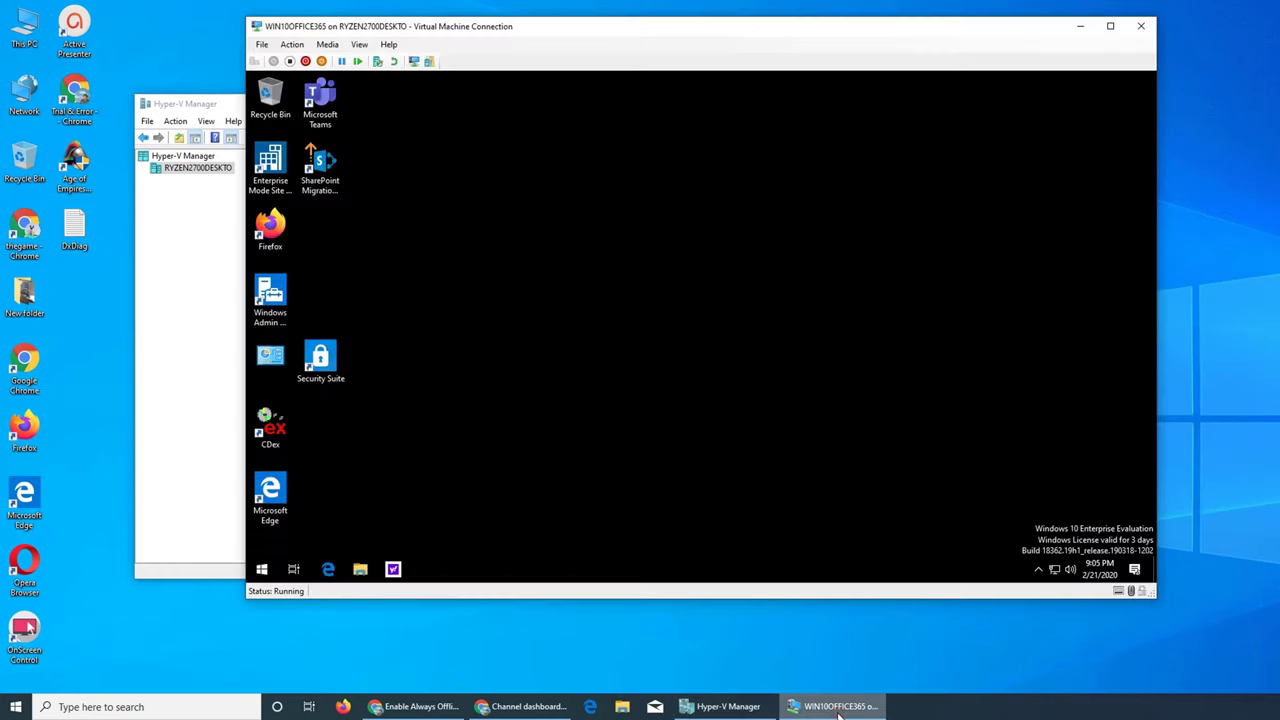
left_click(545, 710)
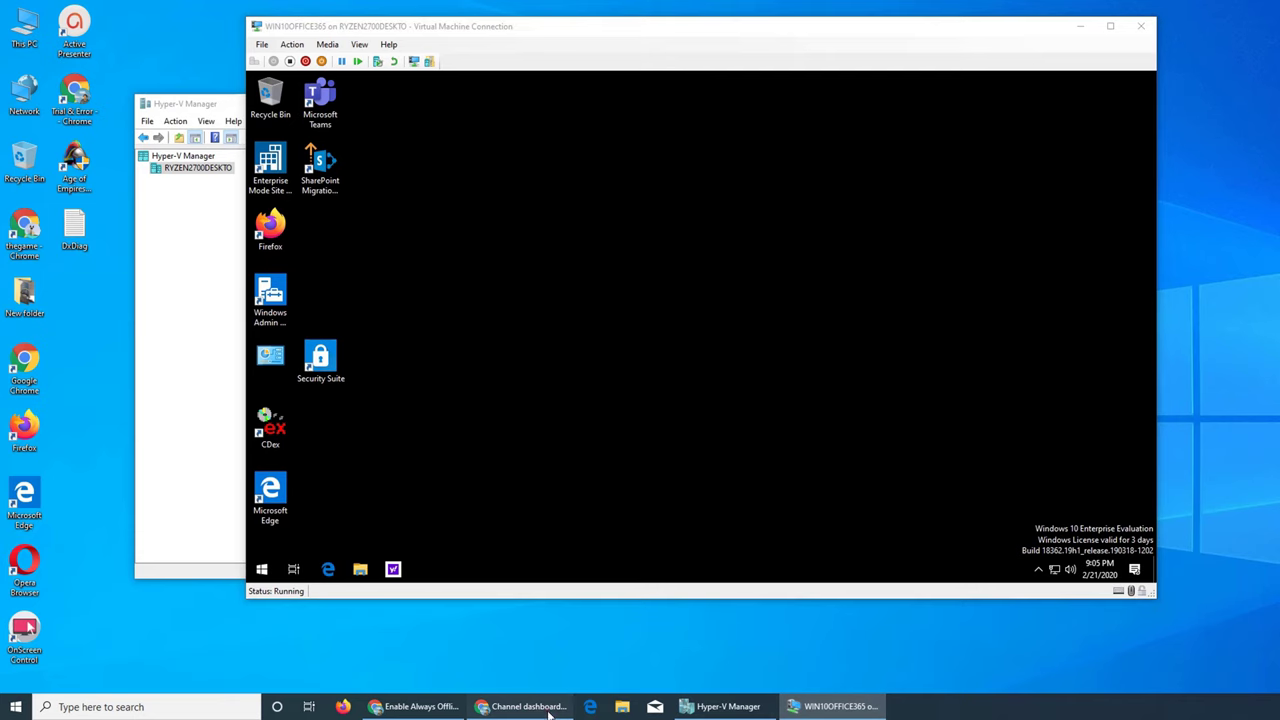
left_click(547, 712)
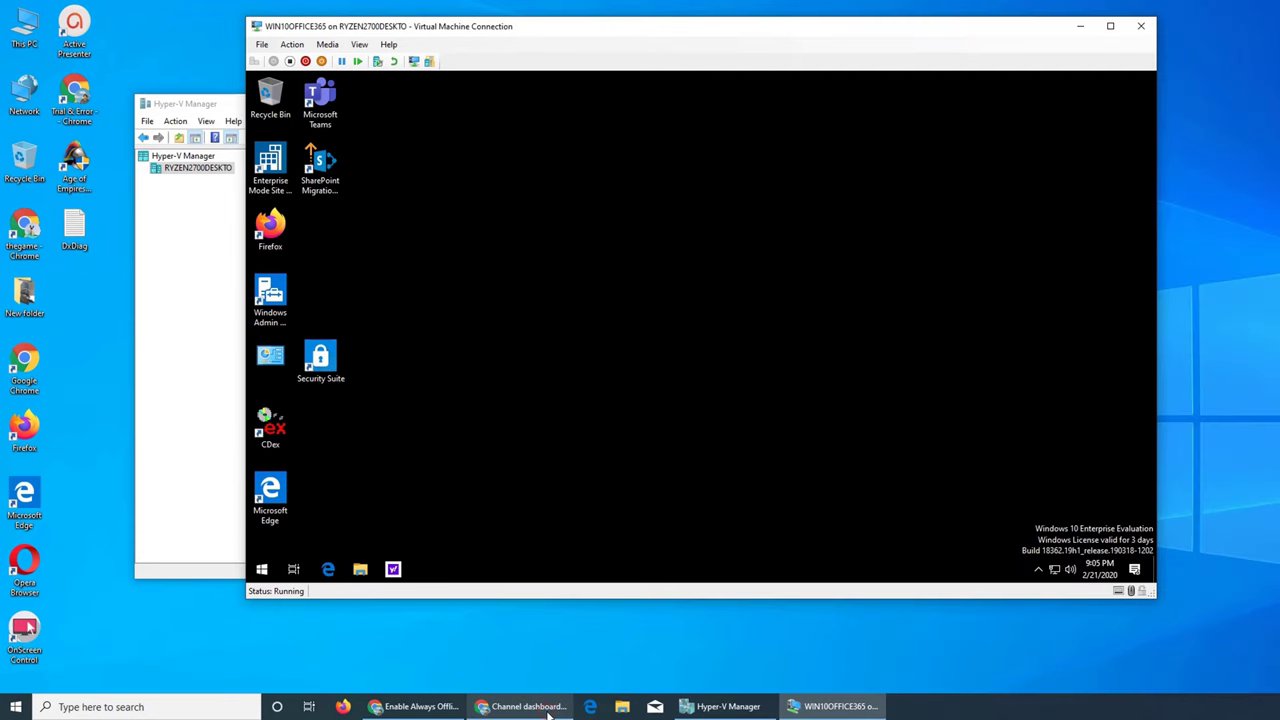
left_click(418, 707)
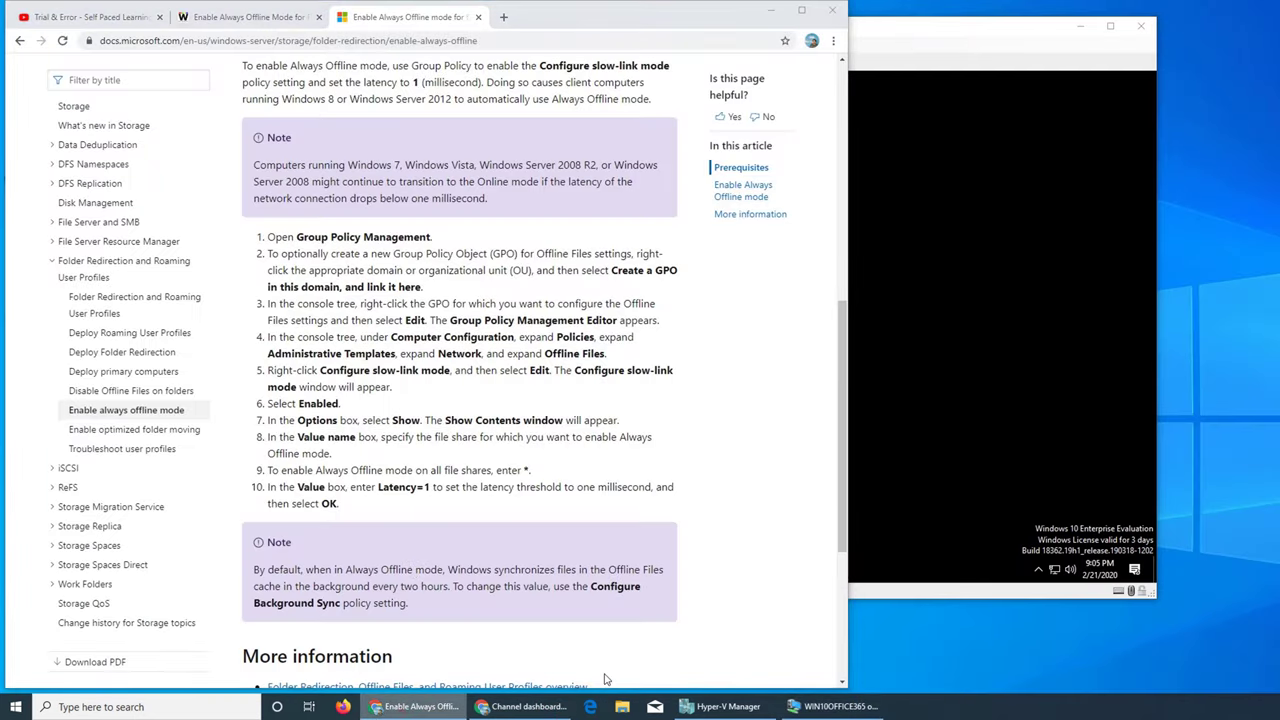
left_click(405, 712)
Retry the recent sites file, dismiss the error, browse the ESML share, and close Explorer.
left_click(361, 569)
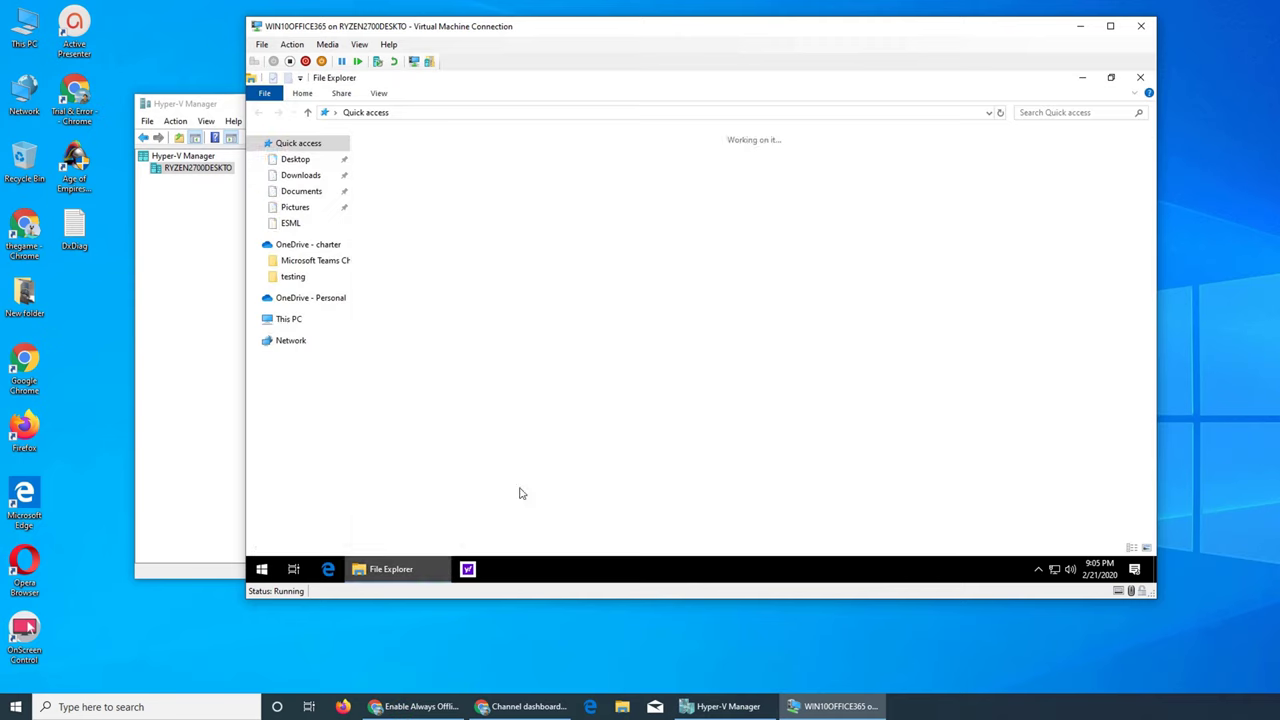
double_click(404, 232)
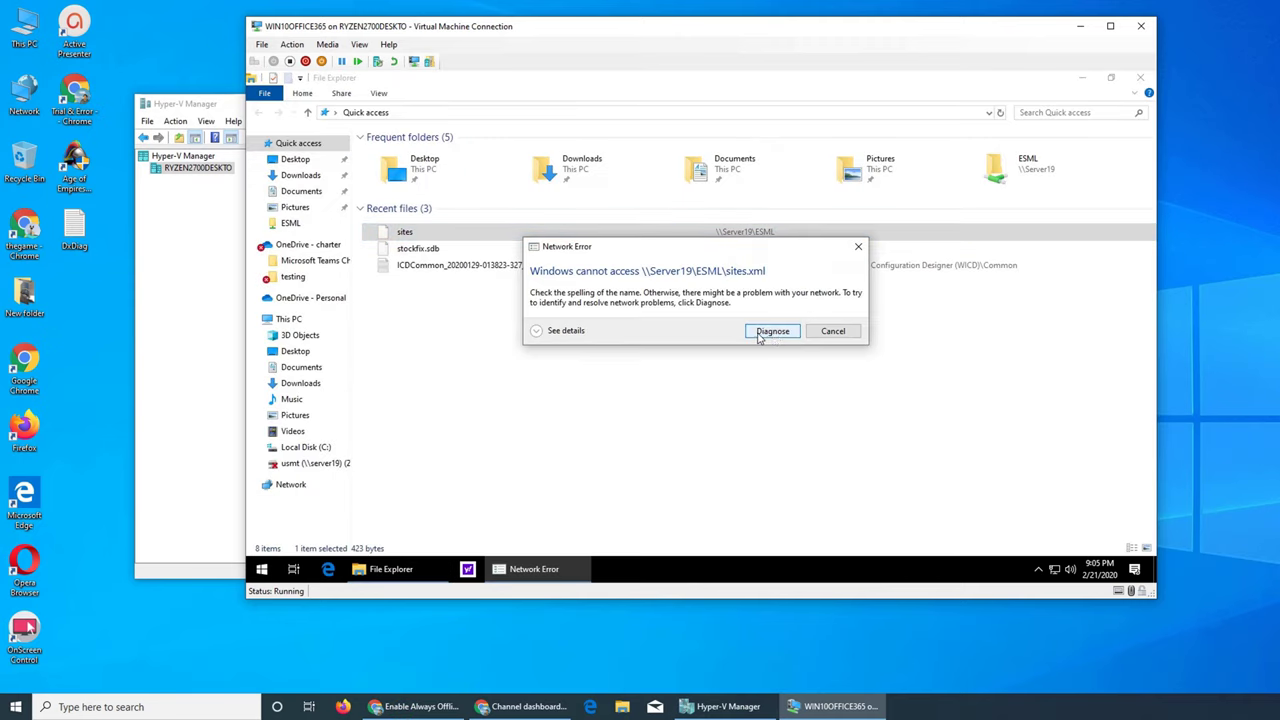
left_click(832, 336)
left_click(292, 229)
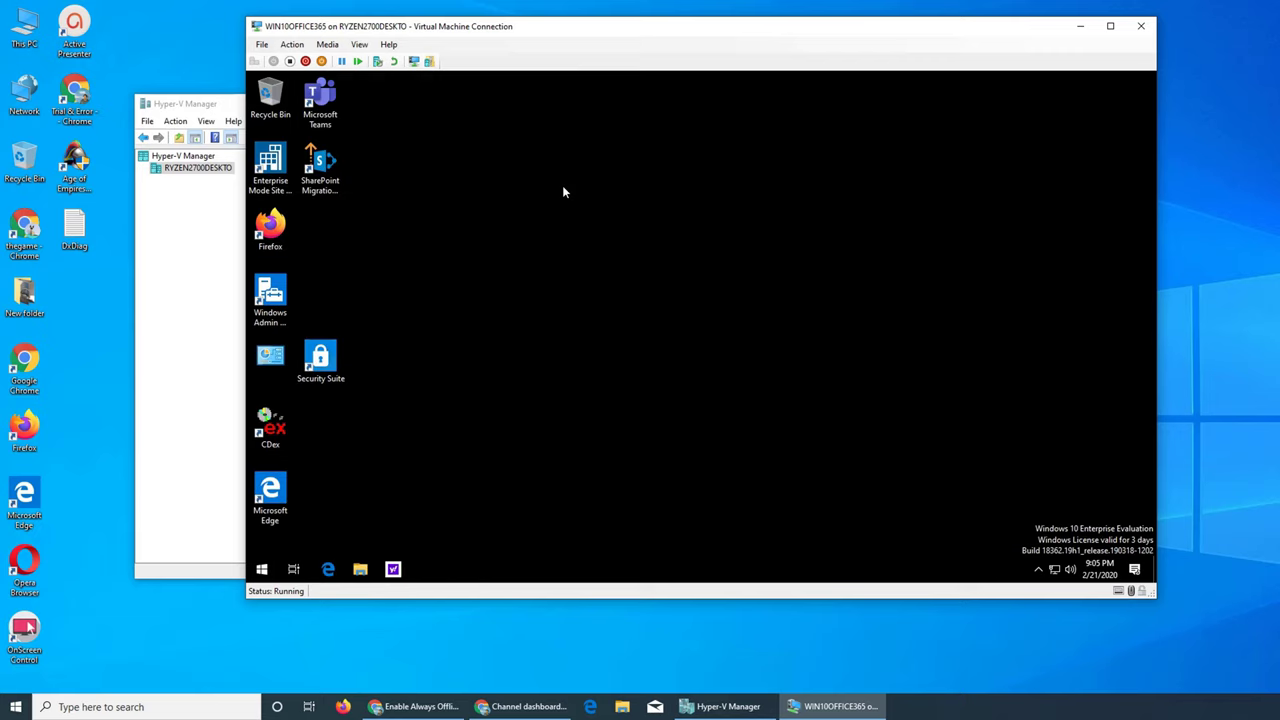
left_click(1140, 77)
Refresh the client desktop and retry the sites file, which fails again with the network error.
right_click(562, 185)
left_click(600, 226)
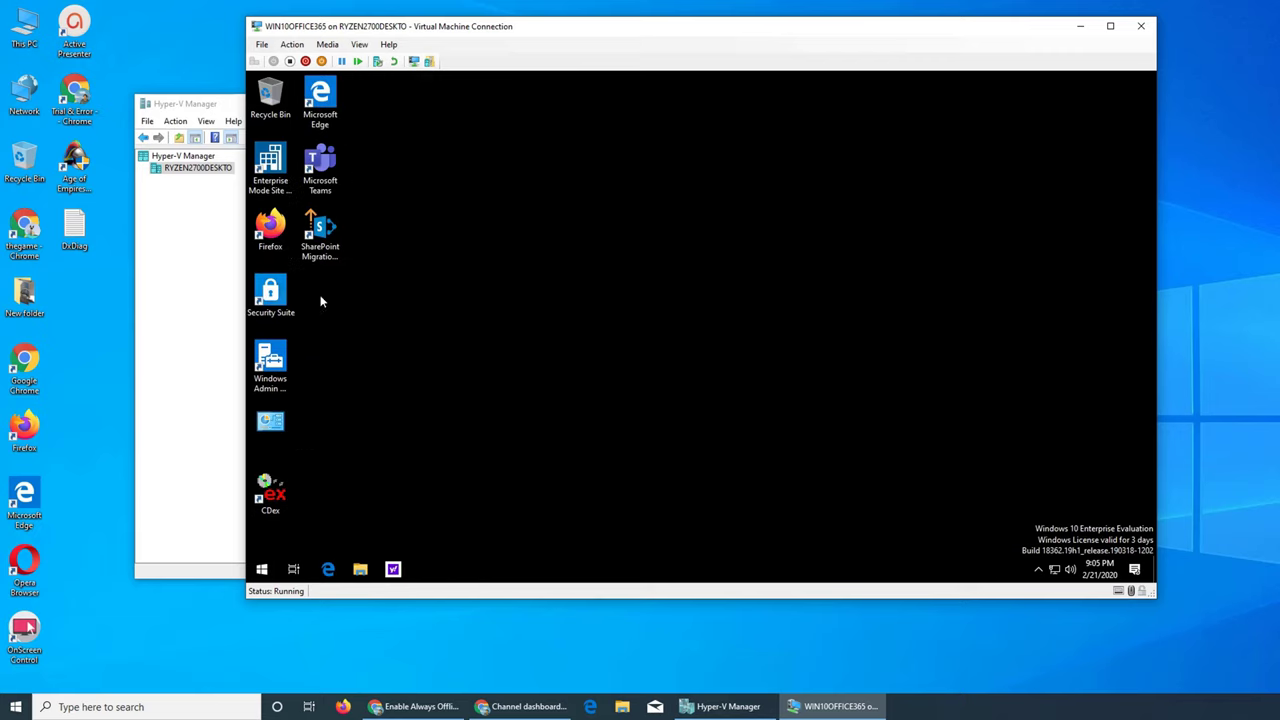
left_click(364, 568)
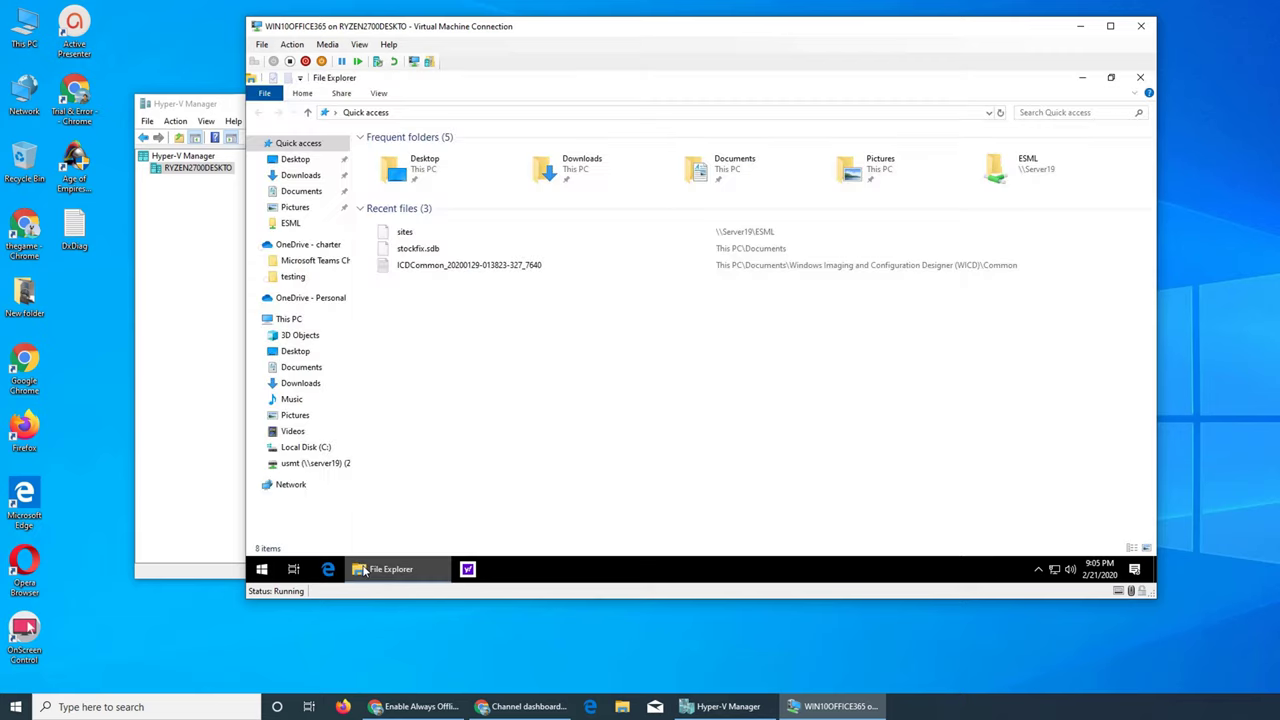
double_click(436, 237)
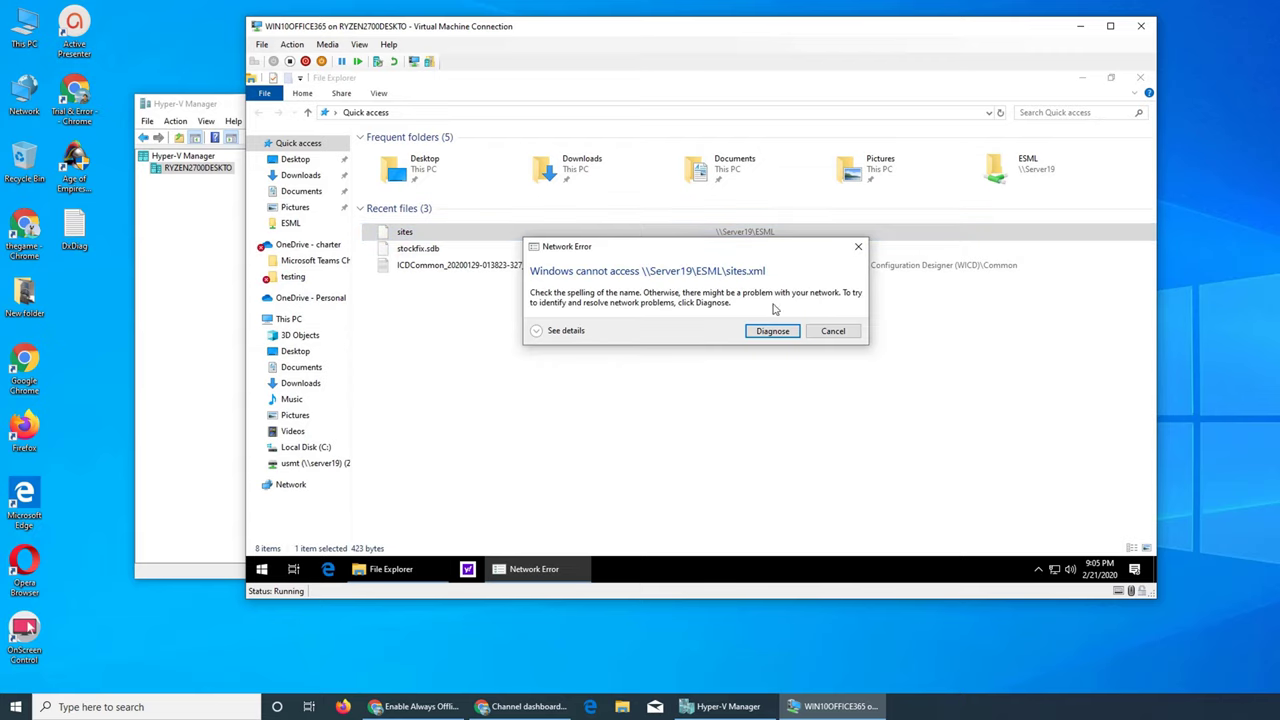
left_click(829, 339)
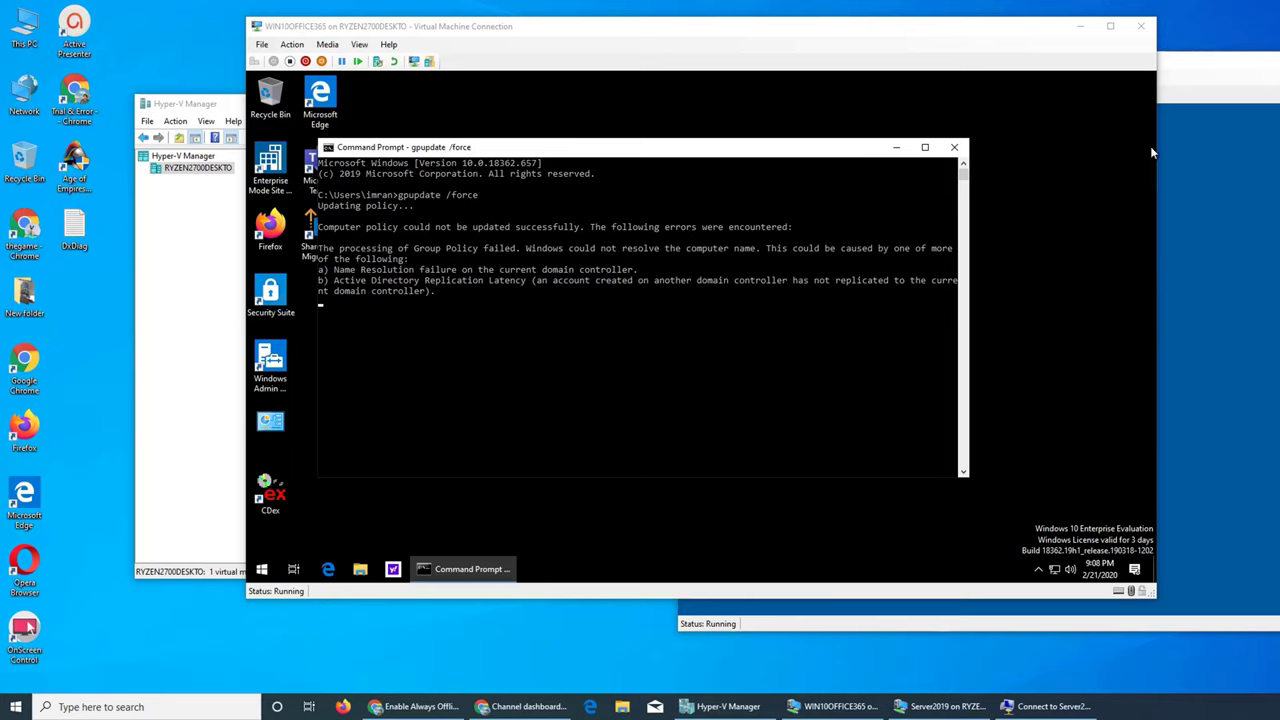
Reconnect to the Server2019 VM, then close the client's Command Prompt.
left_click(1183, 102)
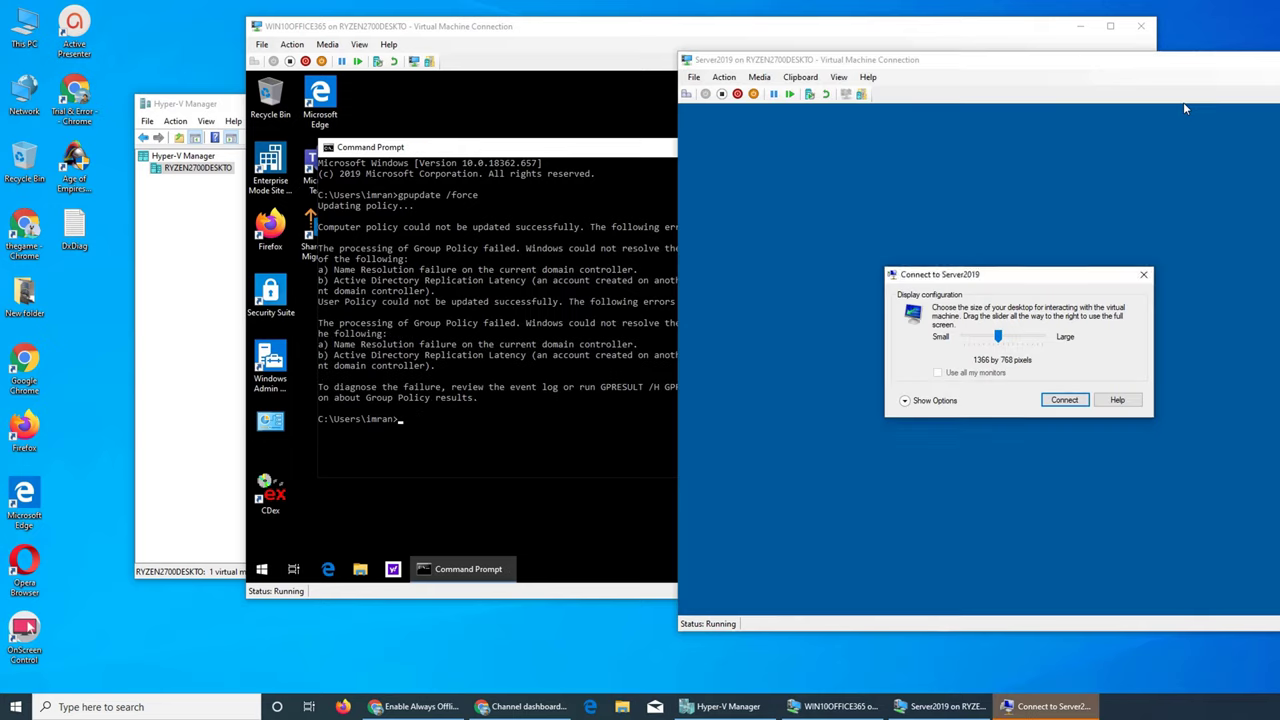
left_click(1063, 400)
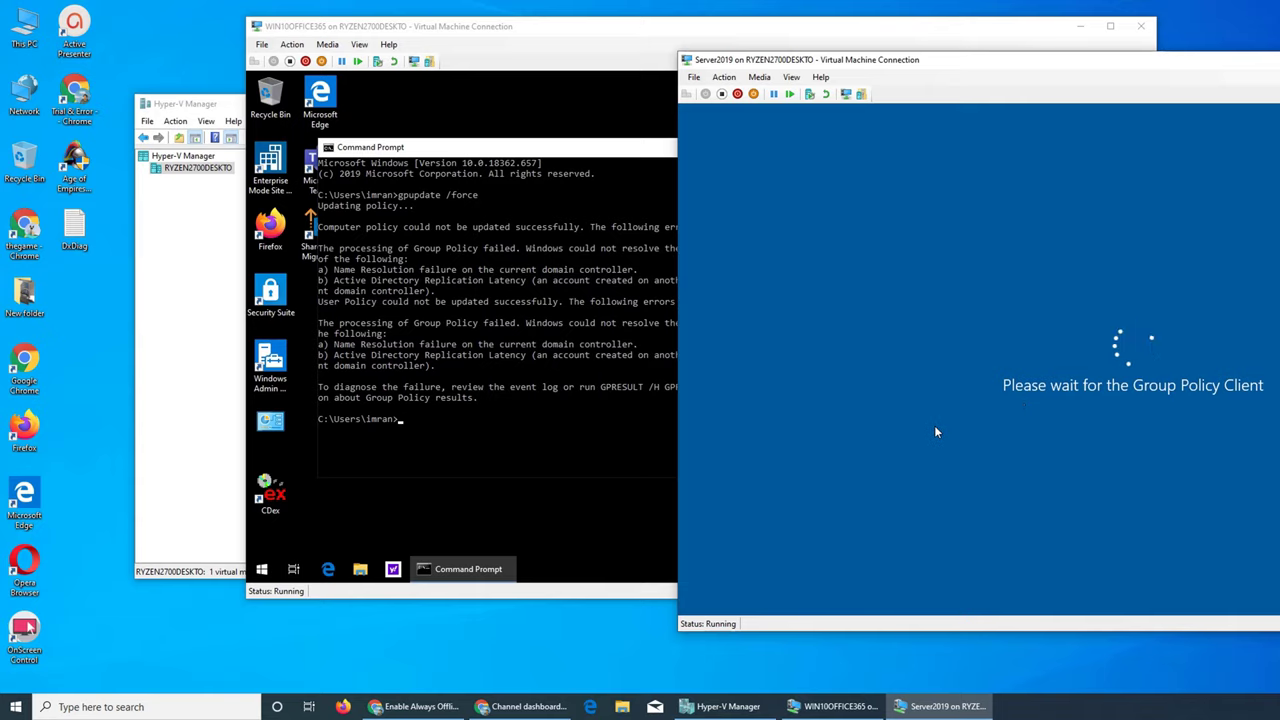
left_click(523, 388)
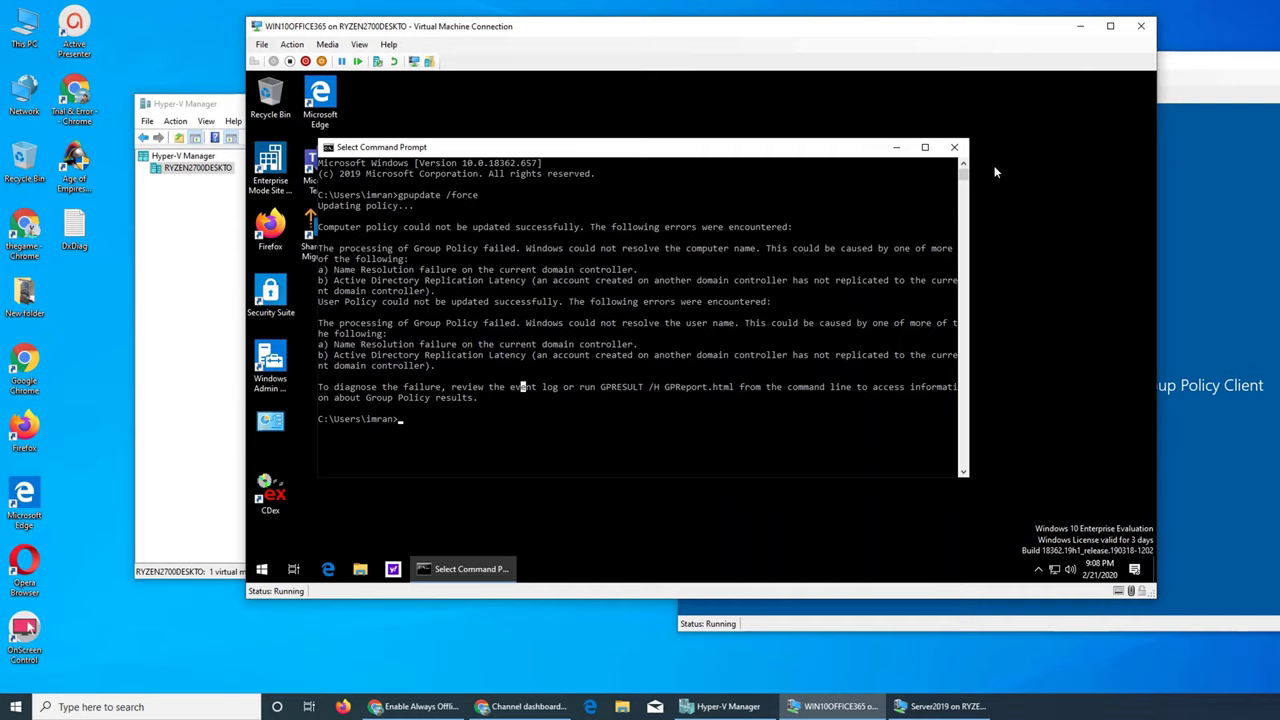
left_click(954, 148)
Refresh the client desktop and run gpupdate /force from a new Command Prompt.
right_click(534, 198)
left_click(569, 239)
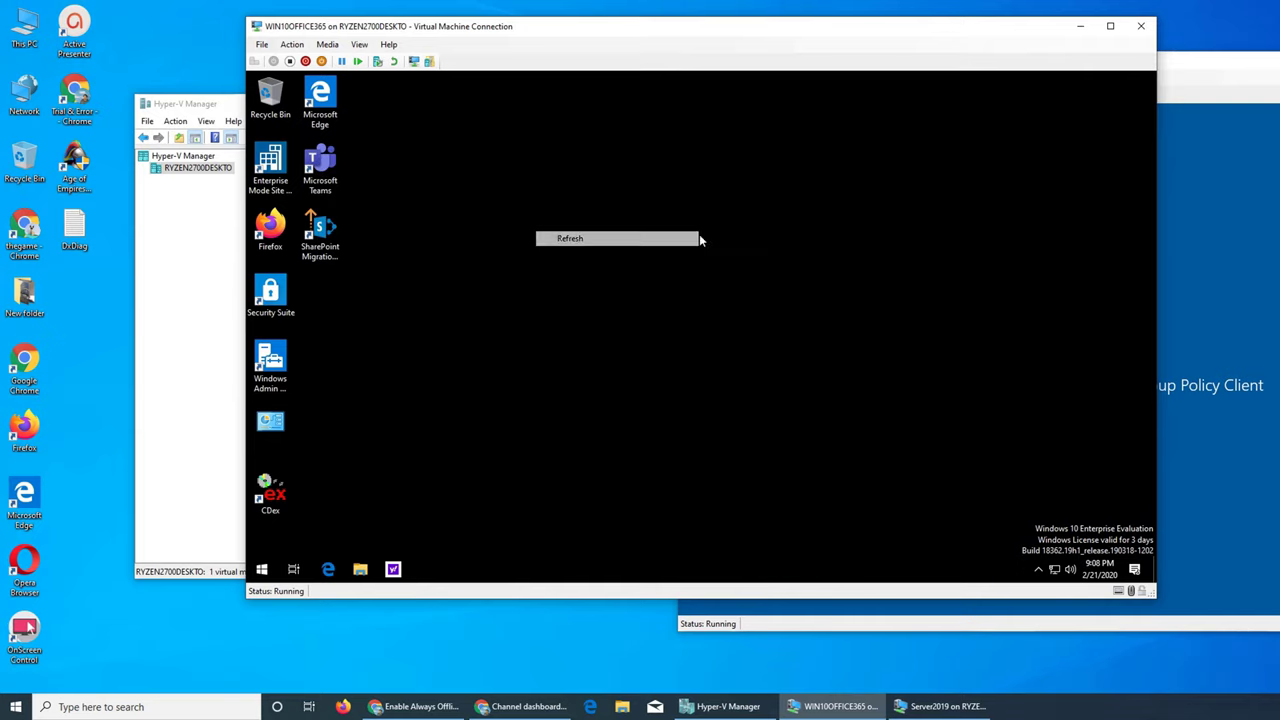
left_click(1221, 240)
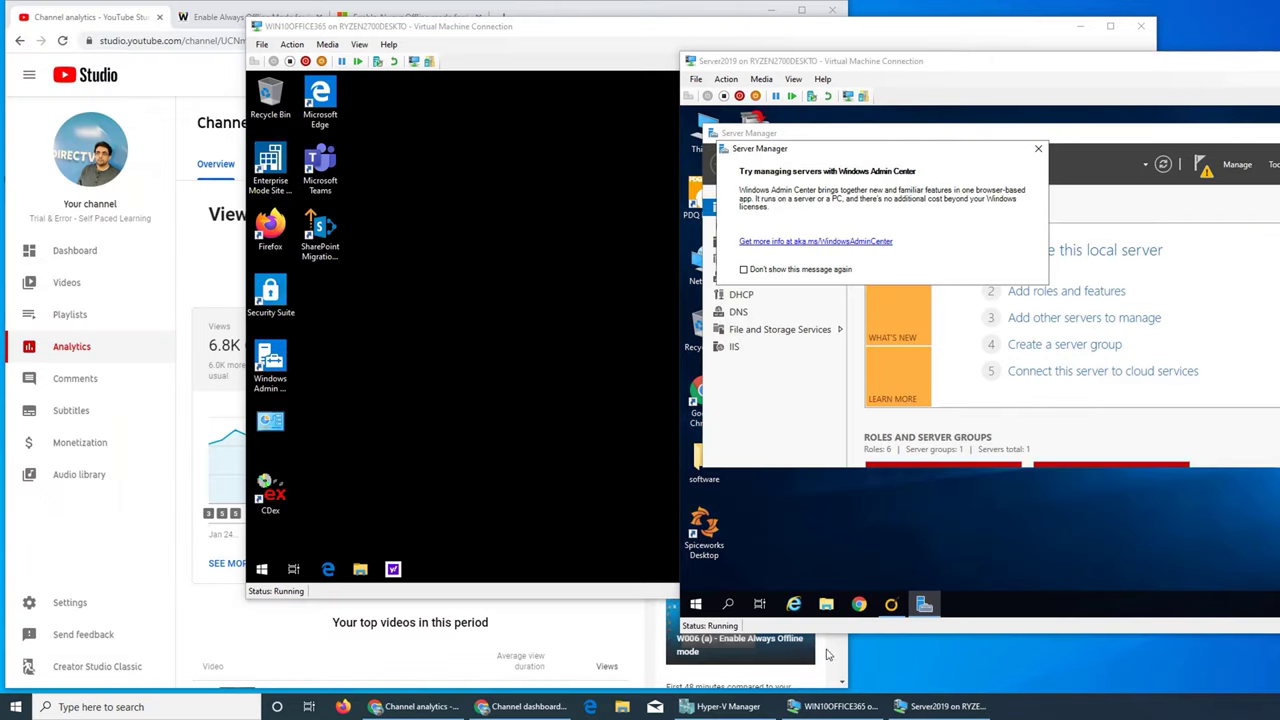
left_click(477, 430)
key("super")
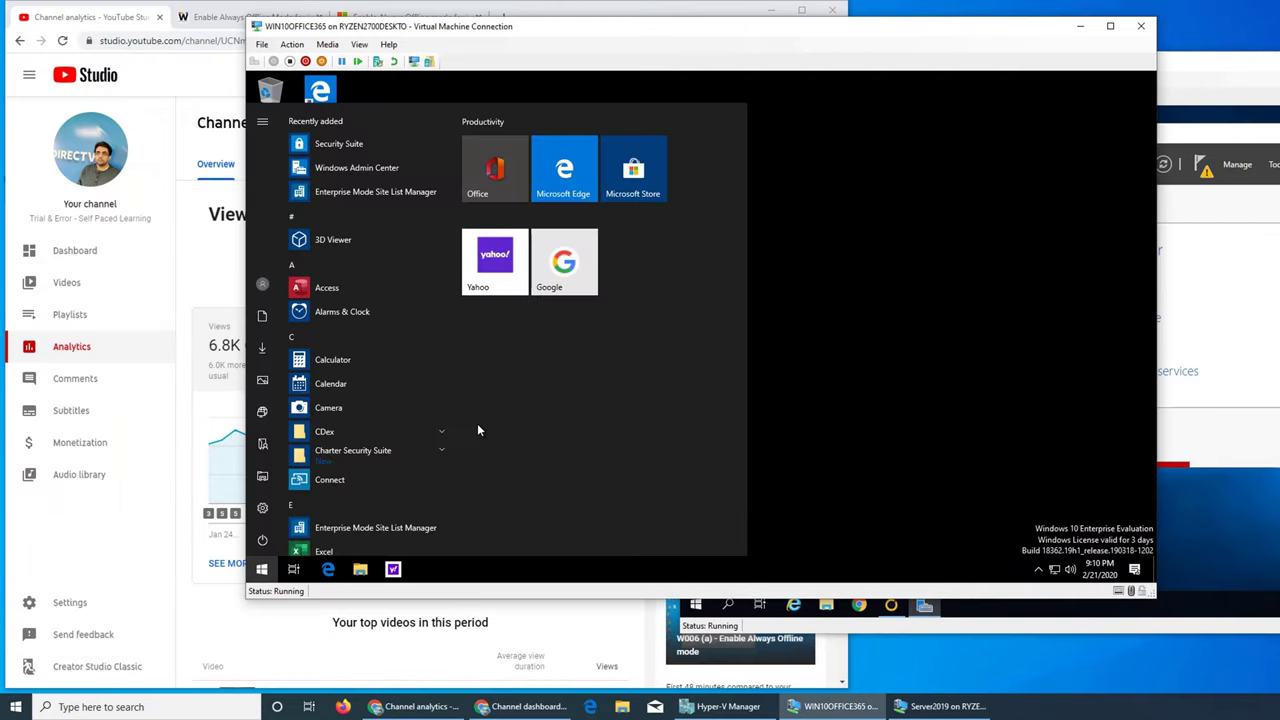
type("cmd")
key("Return")
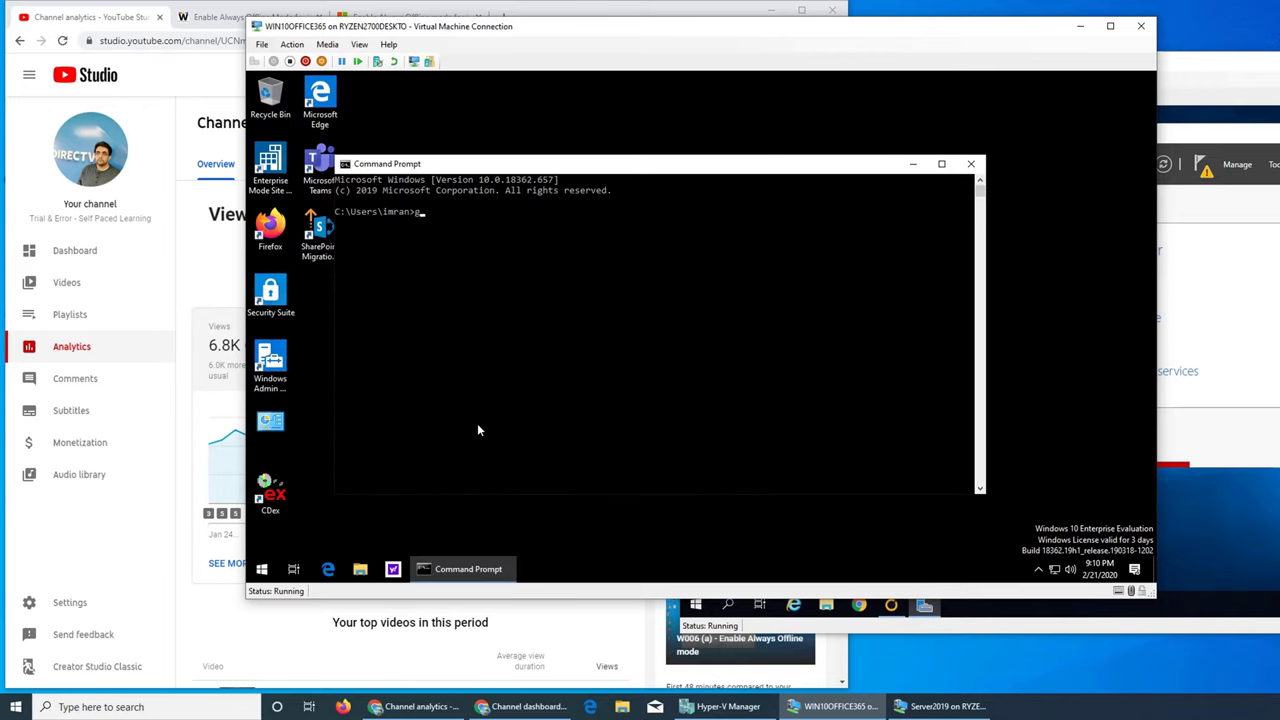
type("gpupdate /force")
key("Return")
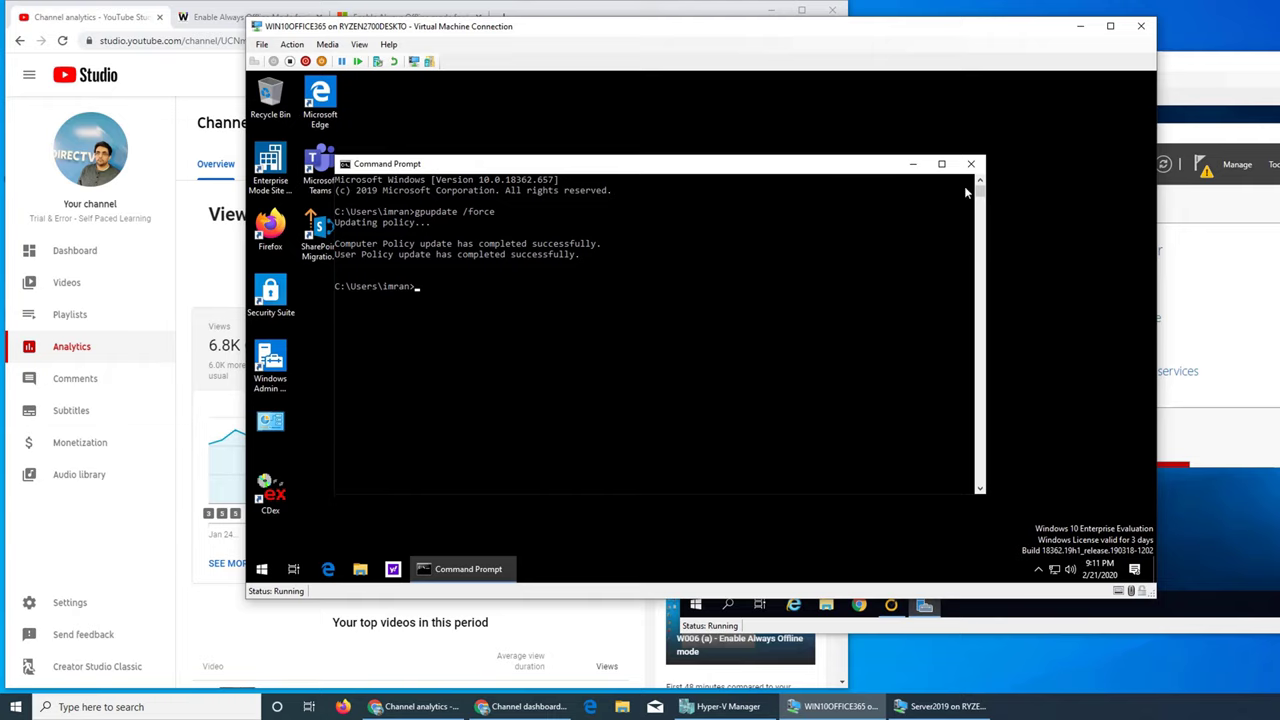
Minimize the prompt and open the recent sites file from File Explorer in Notepad.
left_click(910, 164)
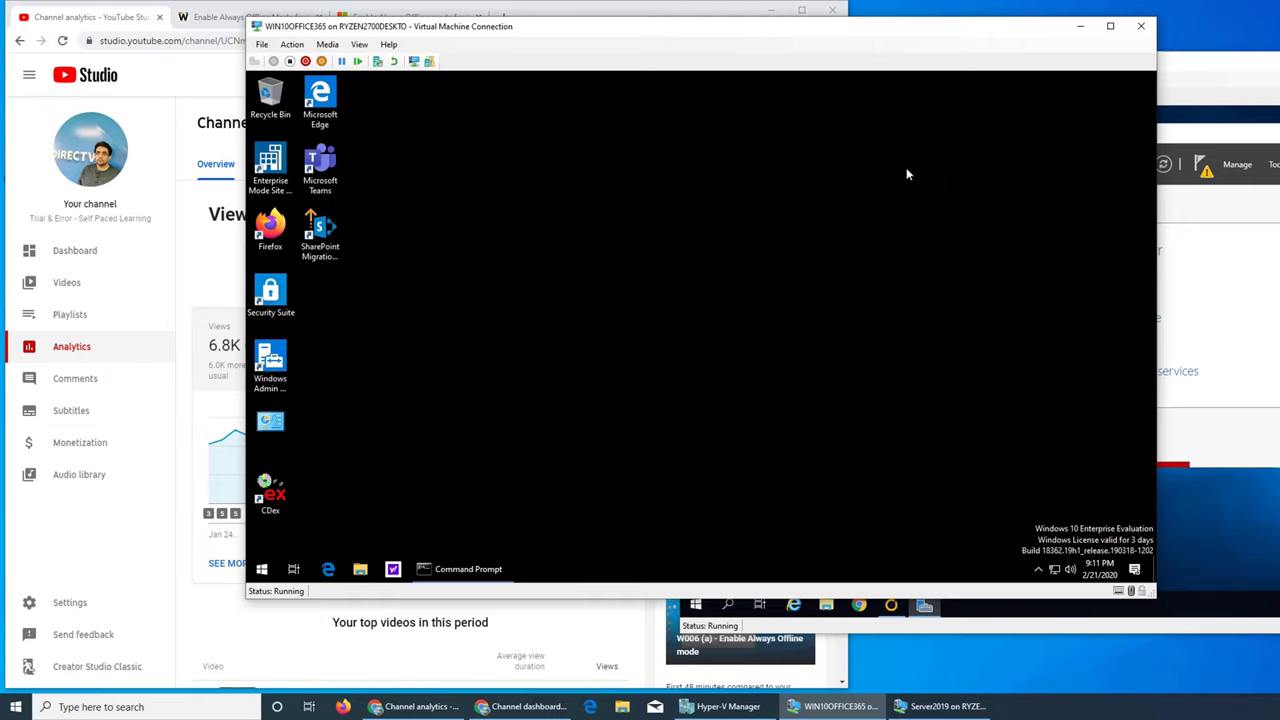
left_click(360, 569)
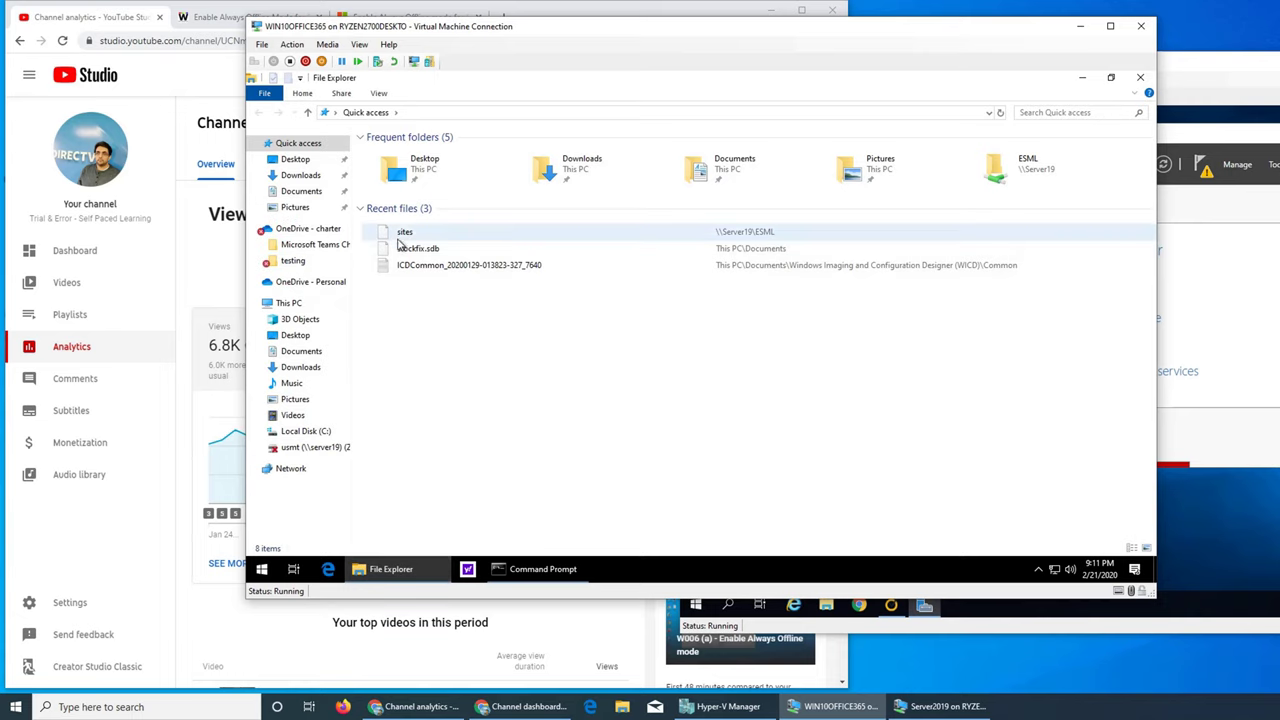
left_click(405, 234)
double_click(405, 234)
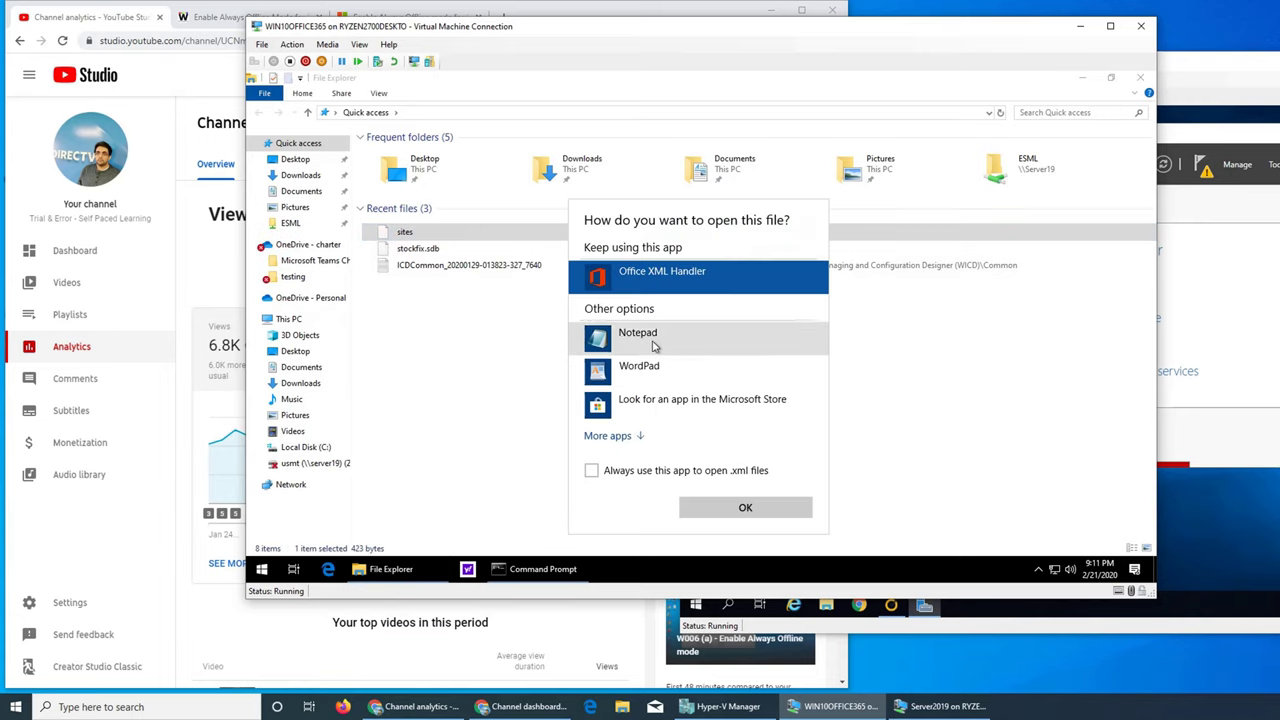
double_click(652, 345)
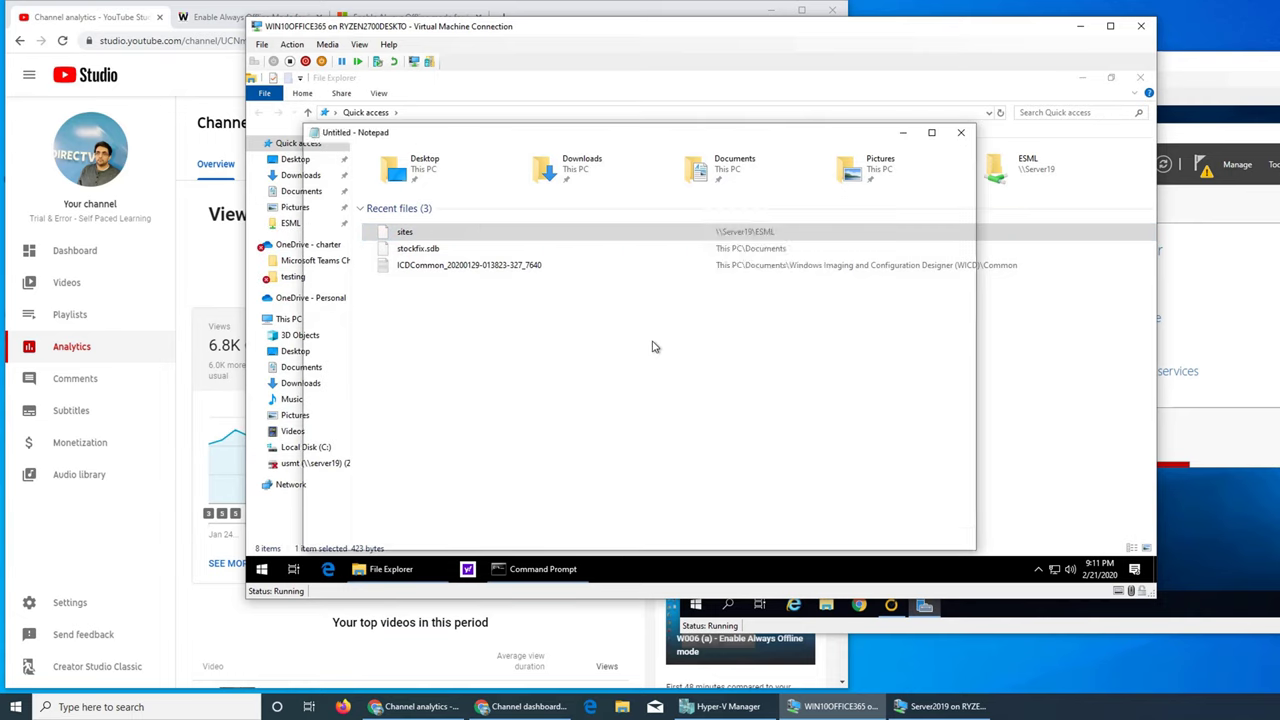
left_click(1025, 366)
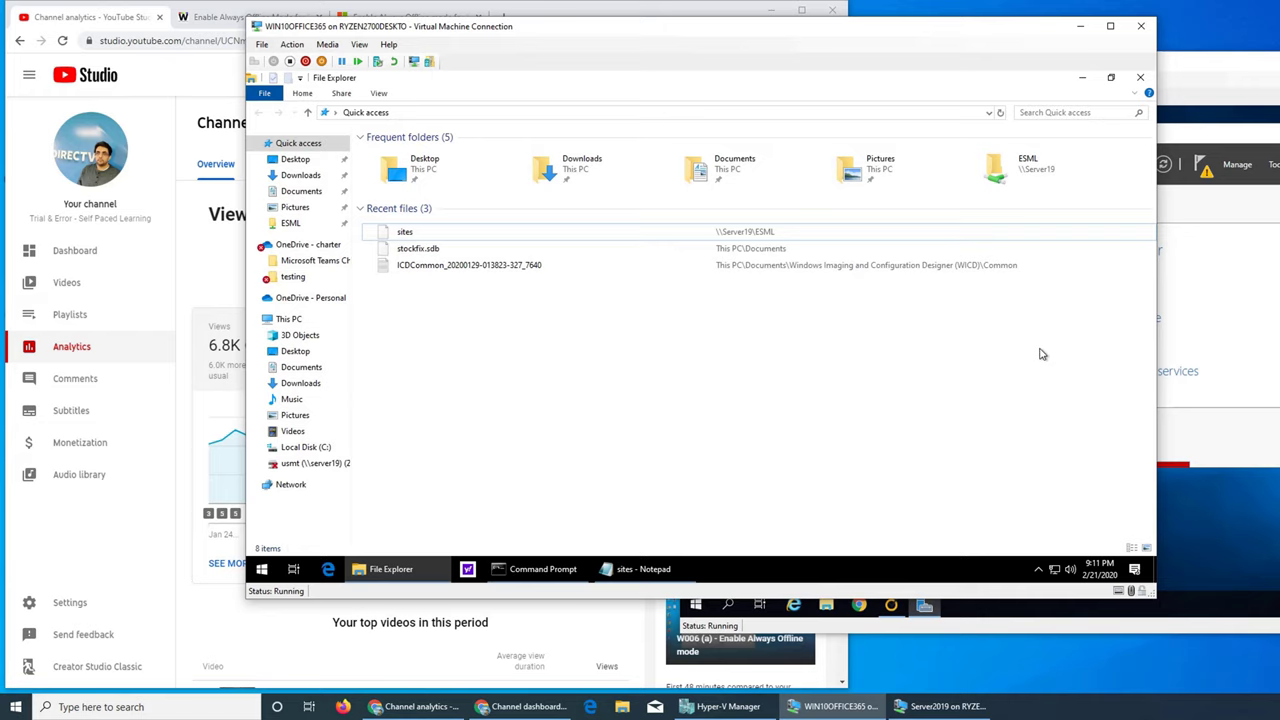
On Server2019, dismiss the Admin Center and security popups and launch Group Policy Management from Tools.
left_click(1233, 506)
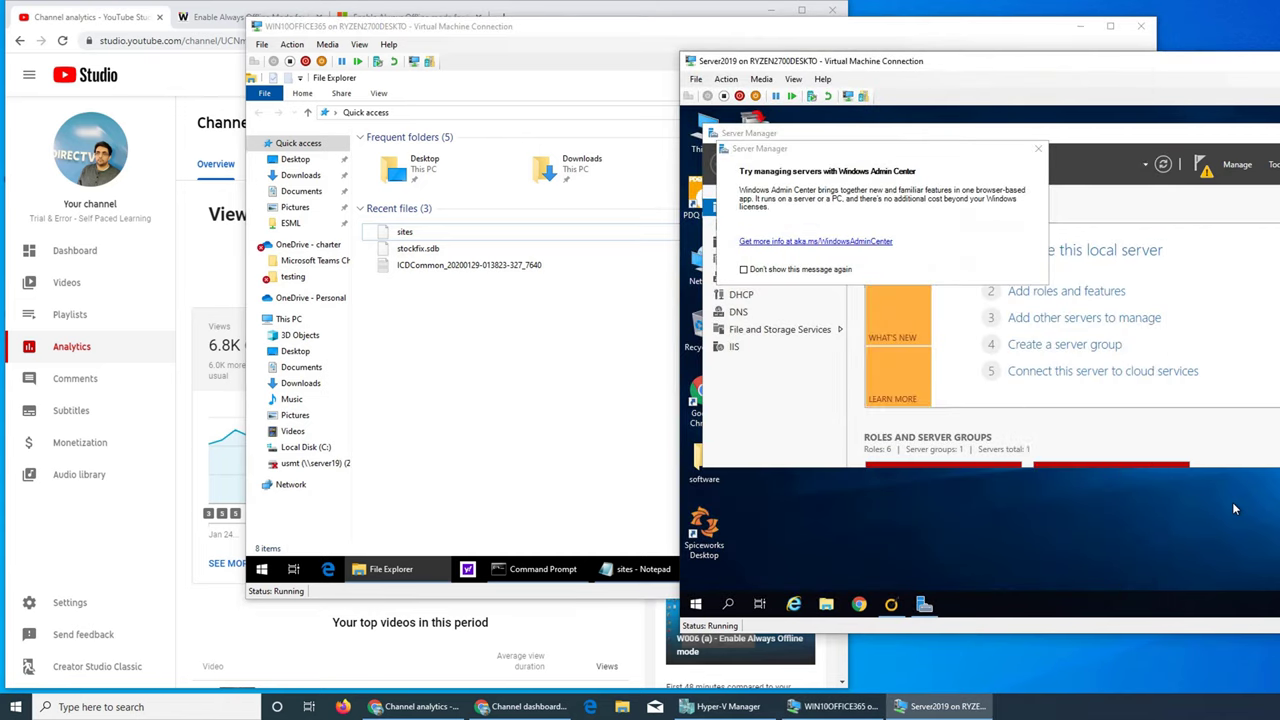
left_click(1040, 150)
left_click(1225, 415)
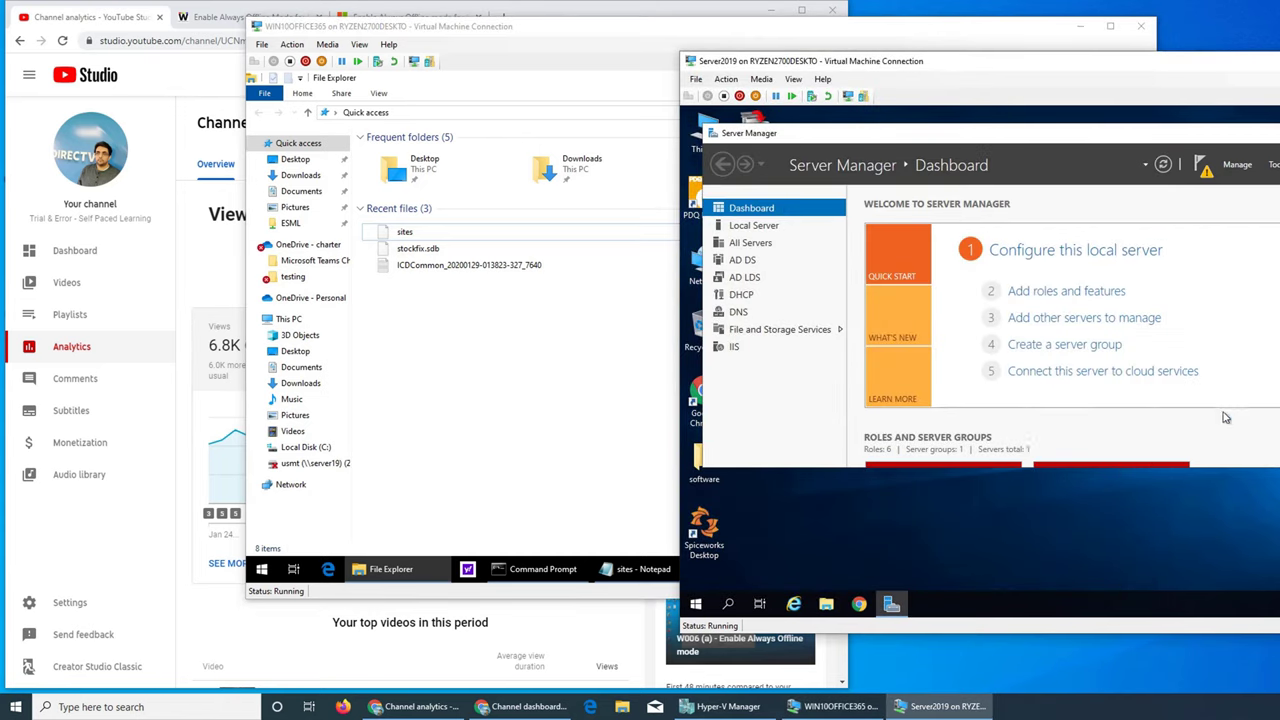
left_click(1270, 165)
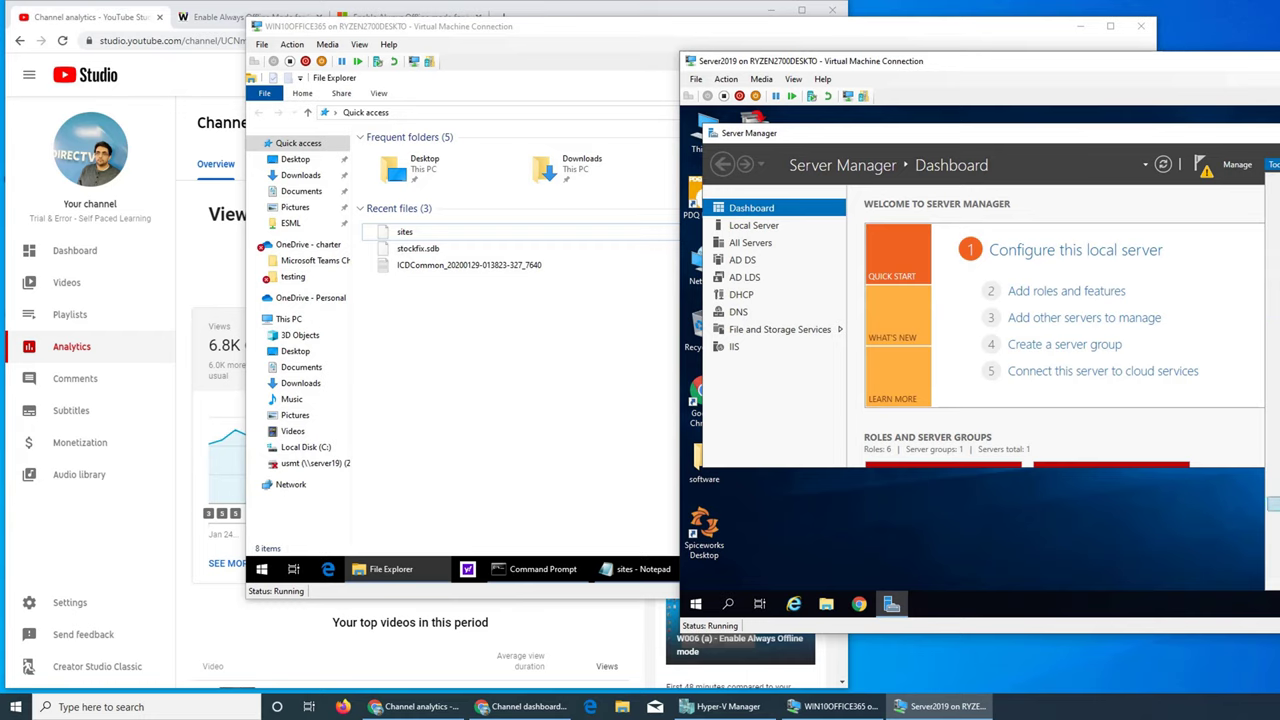
left_click(1272, 500)
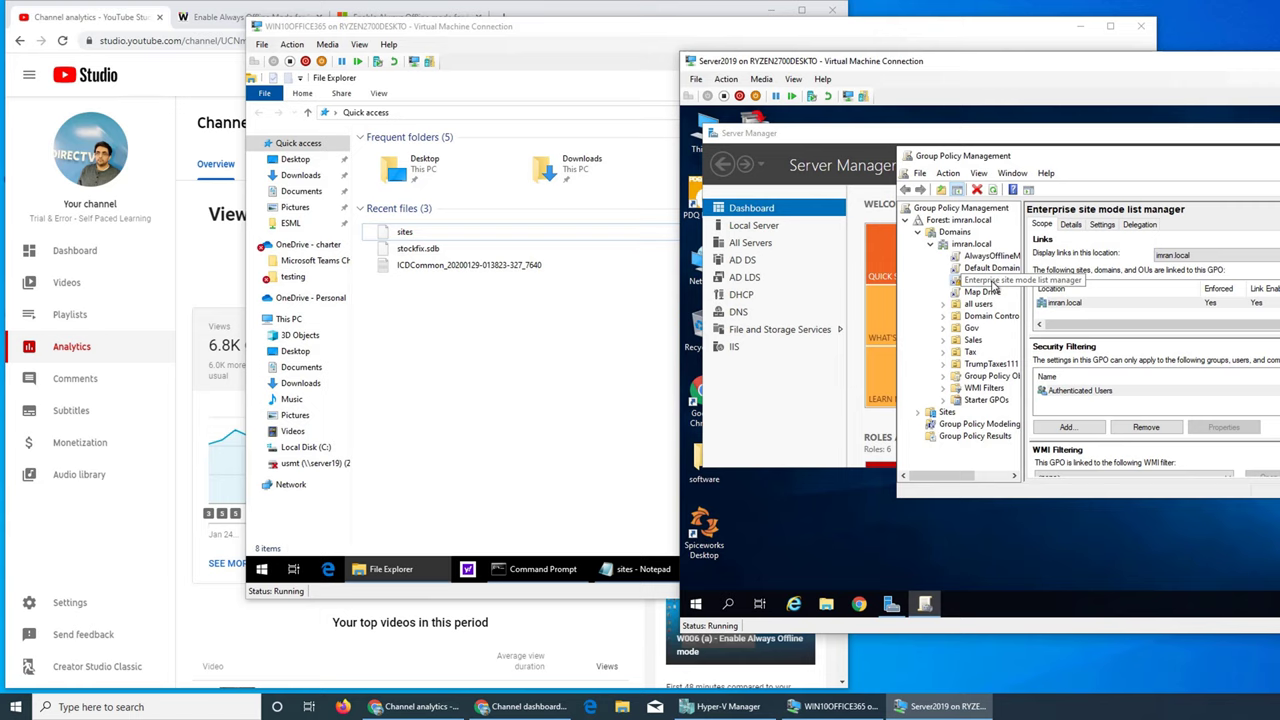
Review the Default Domain Policy and AlwaysOfflineMode links, including AlwaysOfflineMode's settings report and details.
left_click(982, 262)
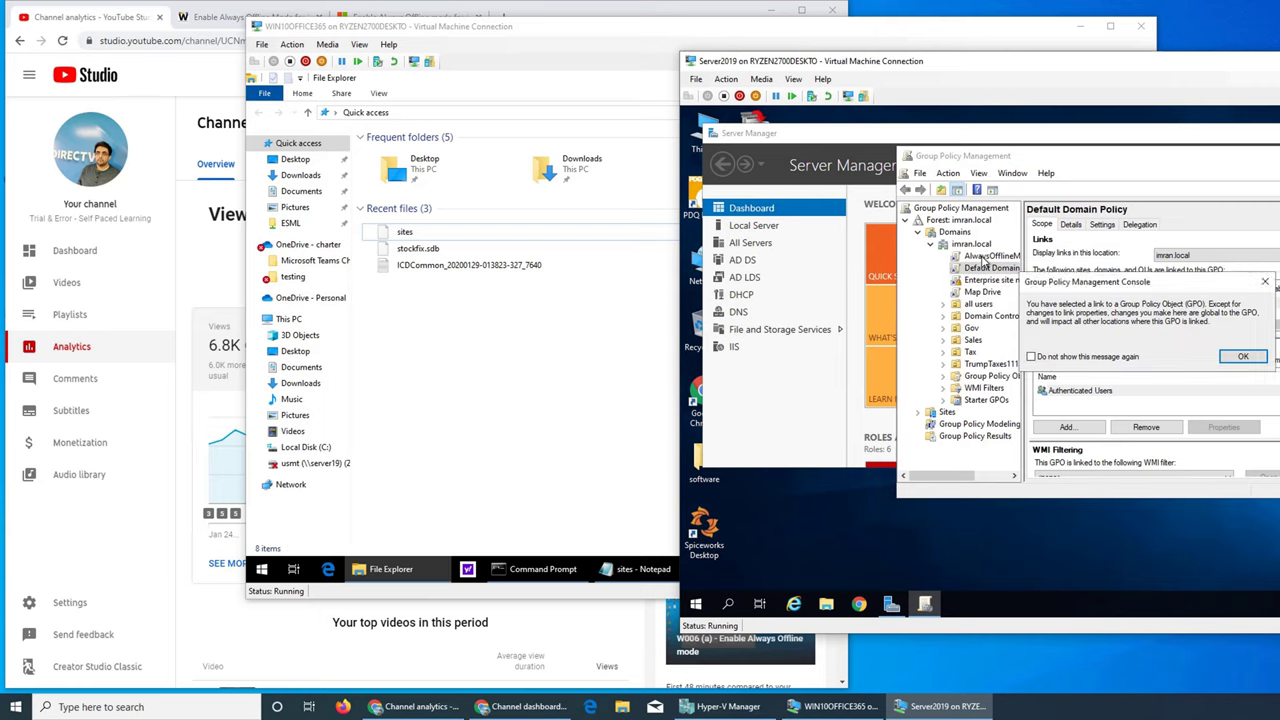
left_click(1243, 357)
left_click(982, 257)
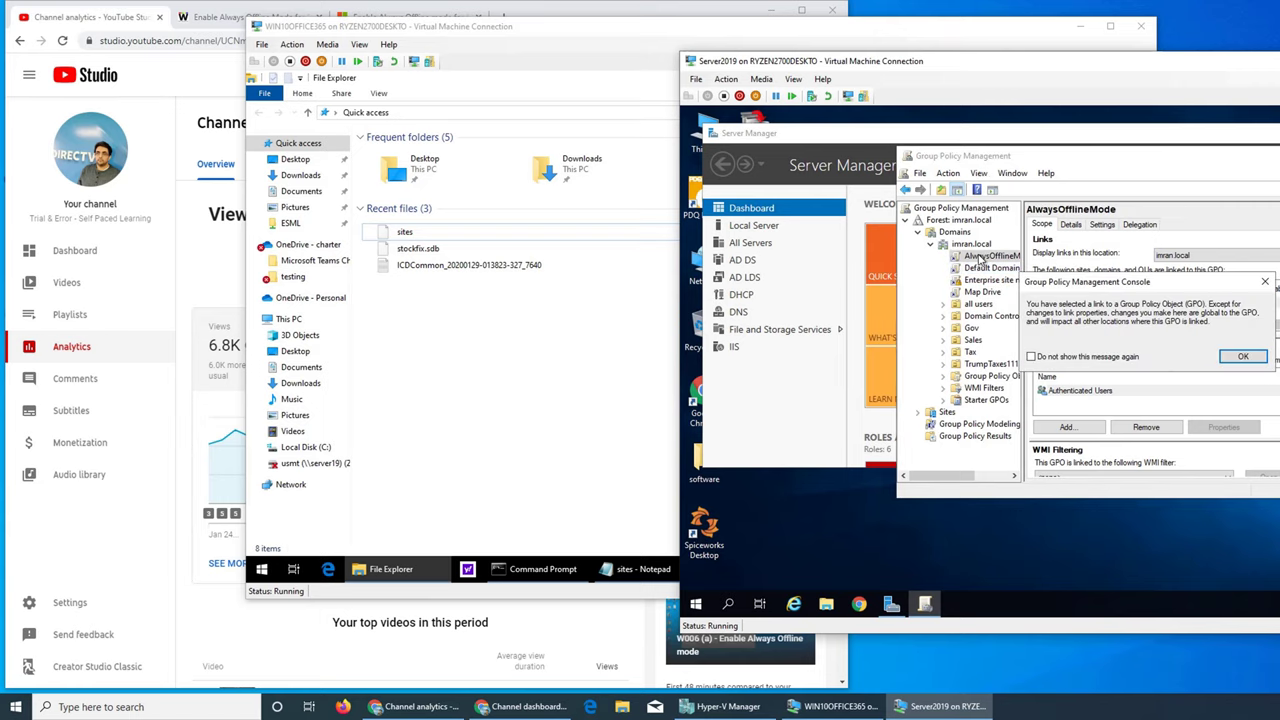
left_click(1230, 356)
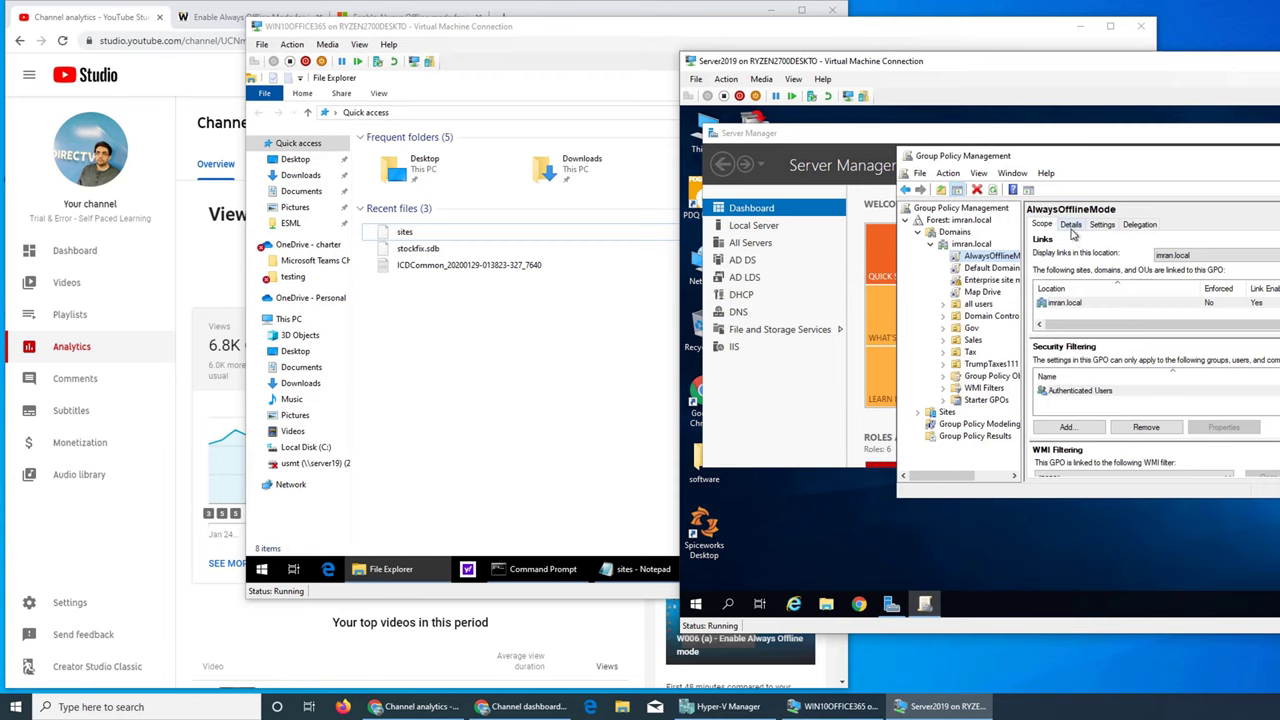
left_click(1102, 226)
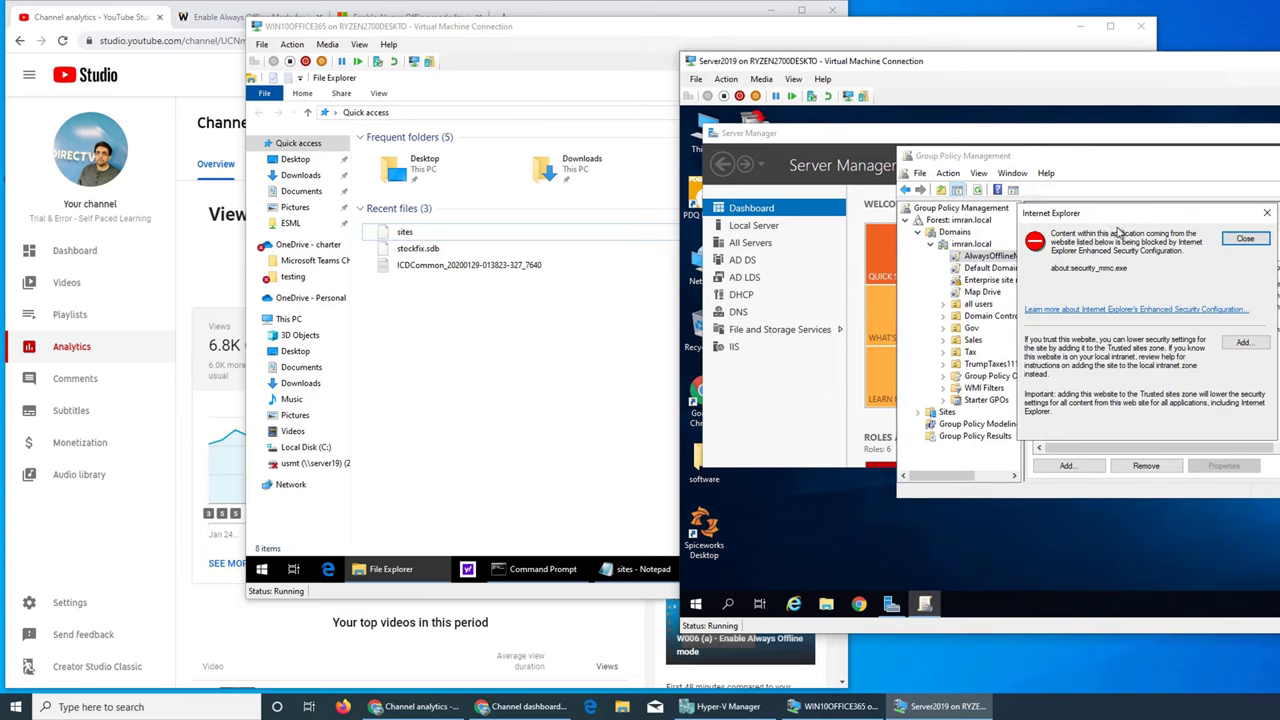
left_click(1244, 241)
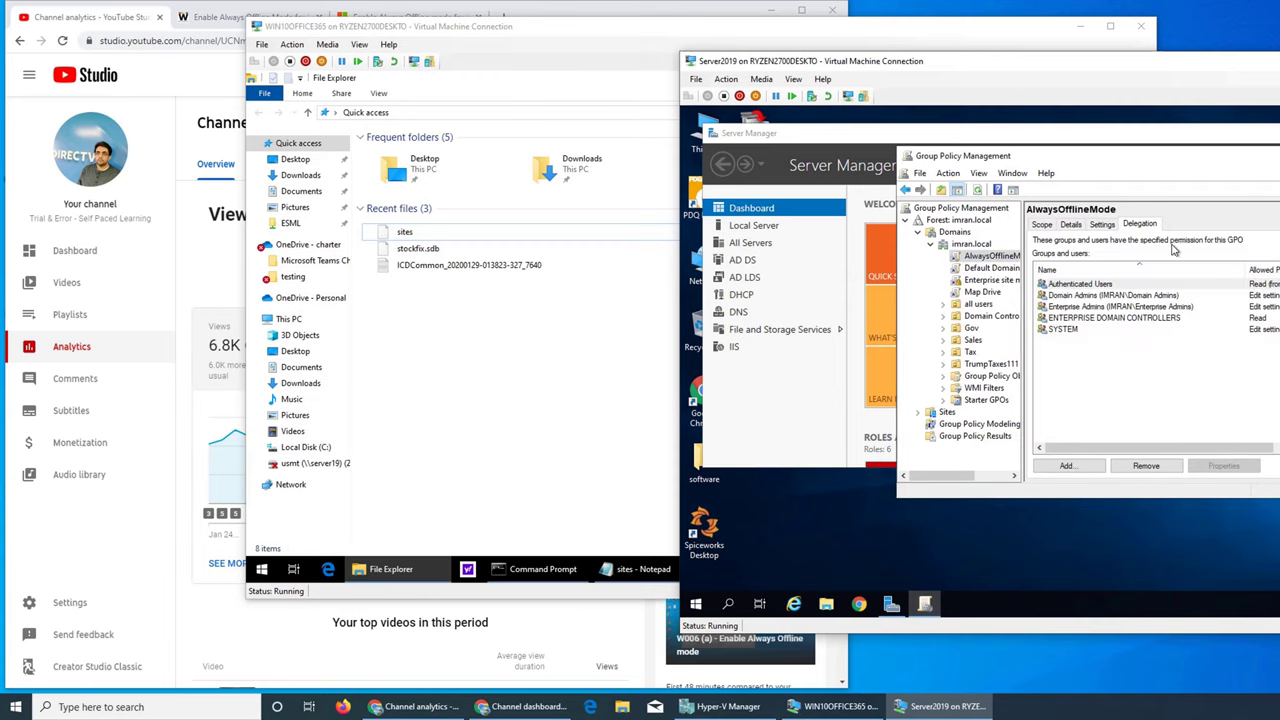
left_click(1074, 228)
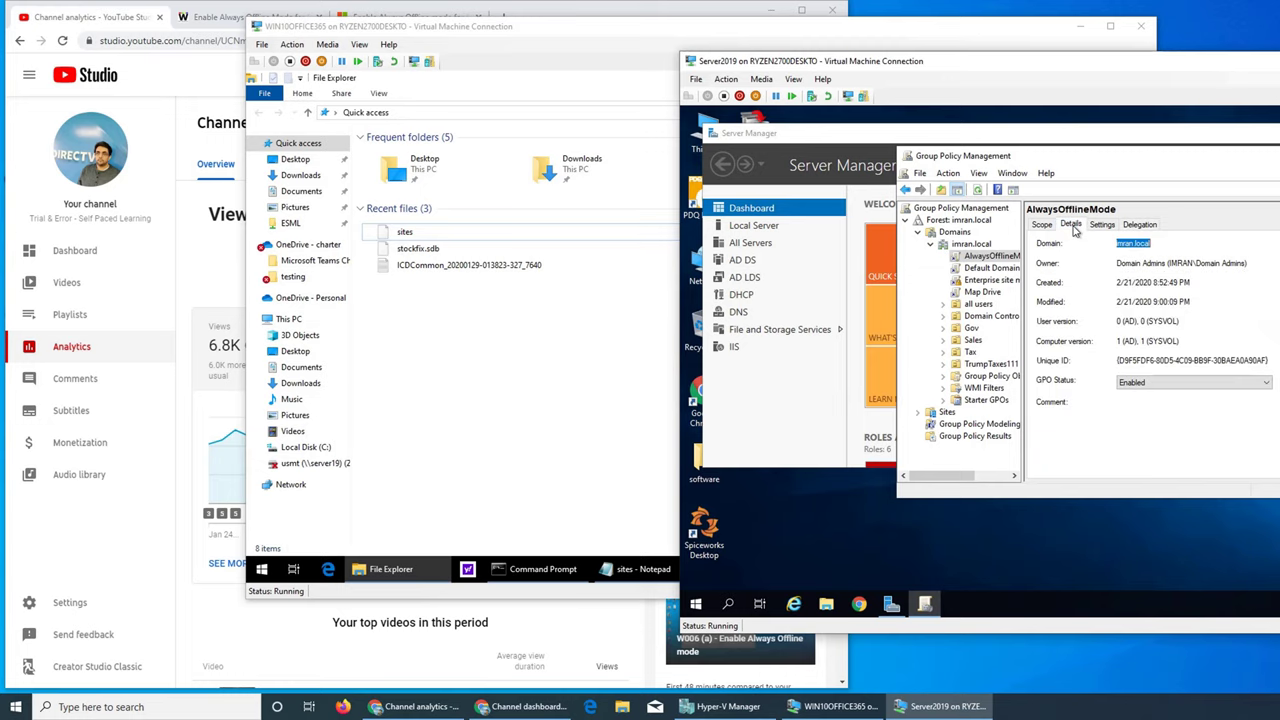
left_click(1046, 230)
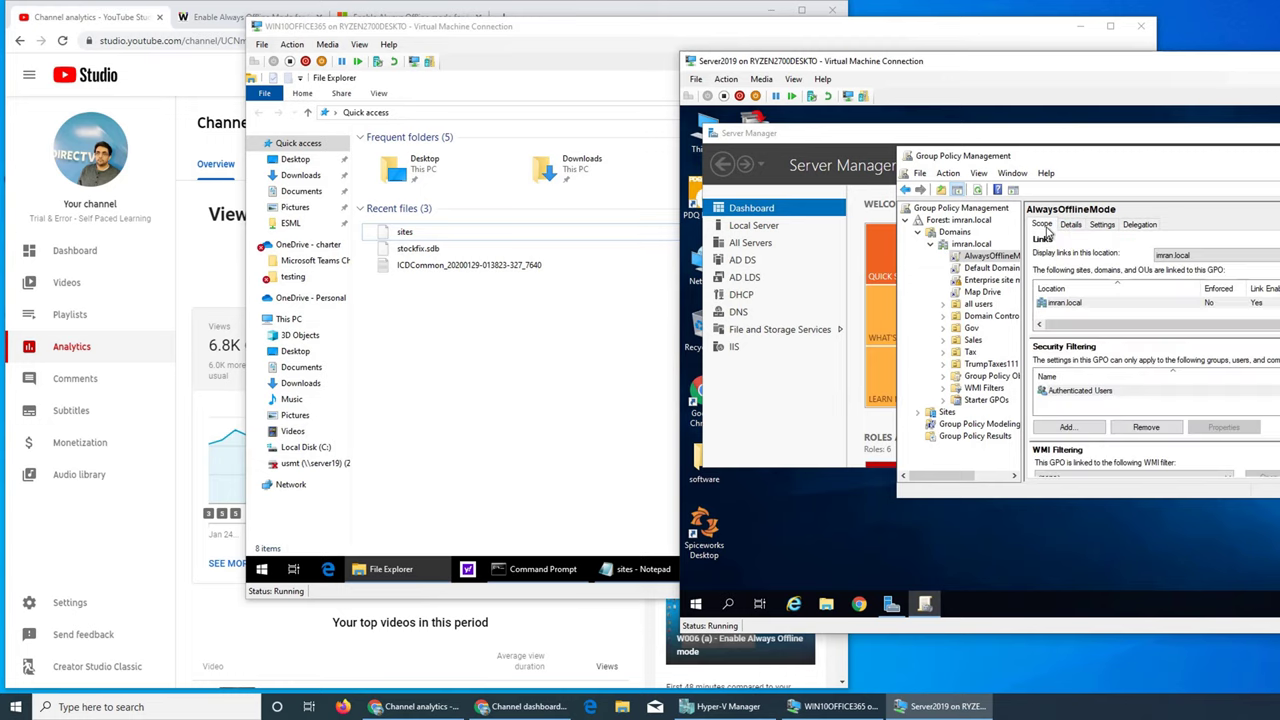
Browse Starter GPOs, WMI filters, all GPOs, and the linked policies of each domain unit.
left_click(977, 400)
left_click(979, 388)
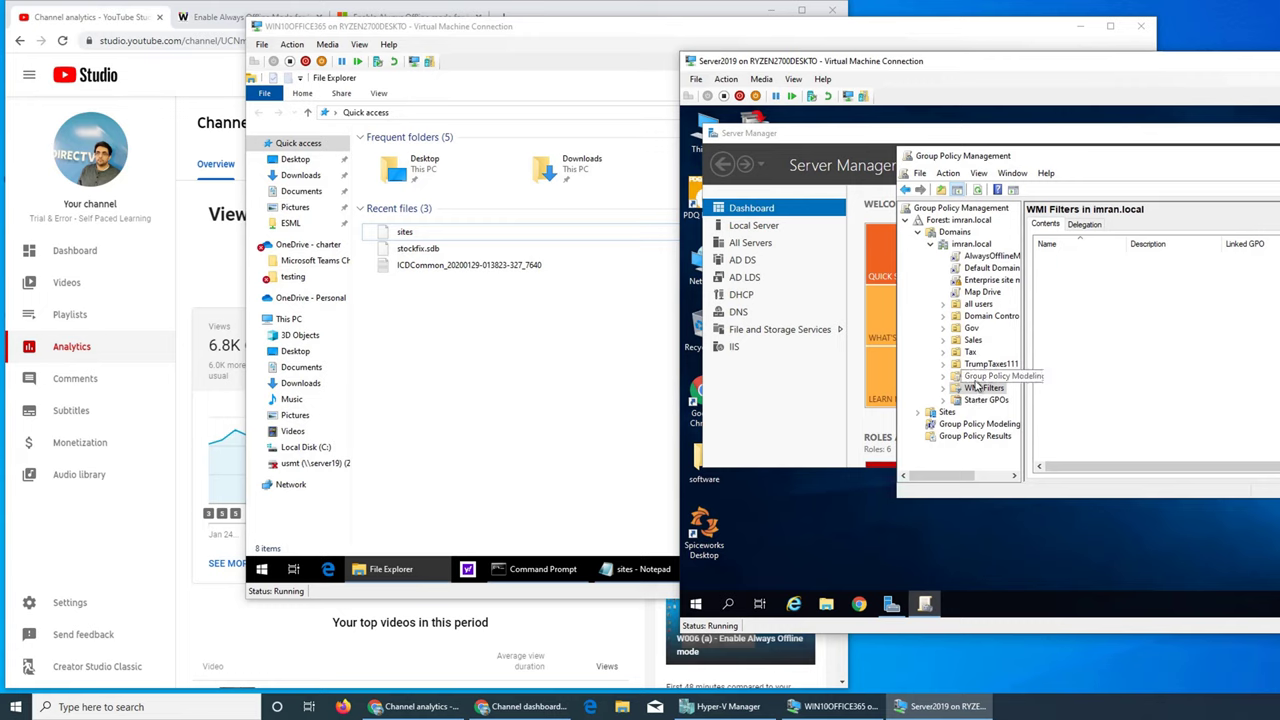
left_click(979, 377)
left_click(985, 364)
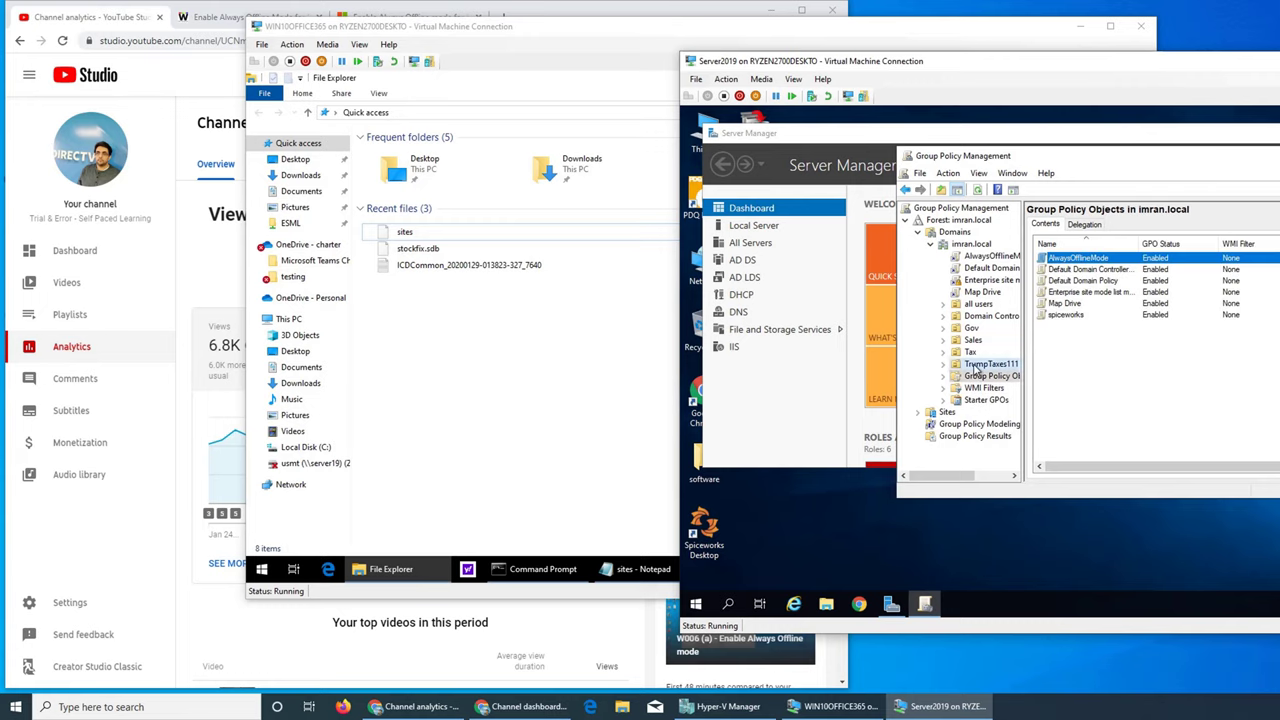
left_click(970, 352)
left_click(972, 340)
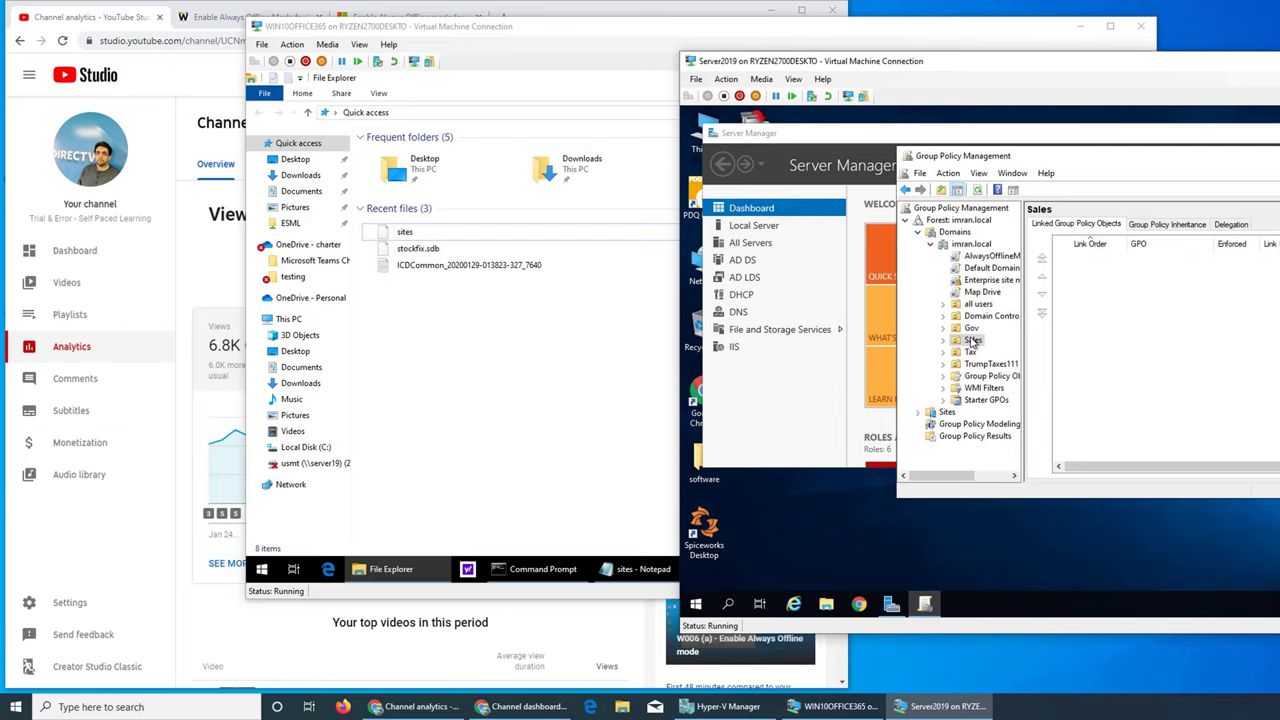
left_click(971, 328)
left_click(980, 316)
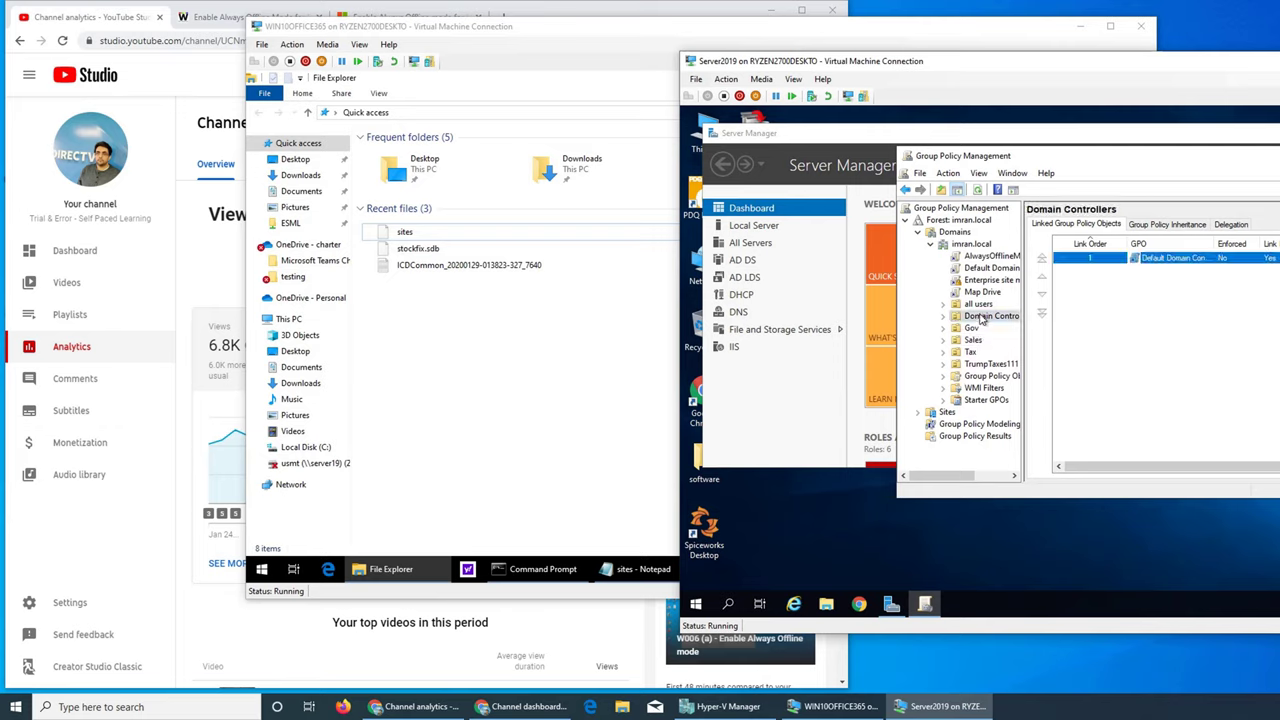
left_click(982, 304)
Check the Map Drive link, recheck the Tax, Sales, Gov and Domain Controllers units, then Starter GPOs.
left_click(982, 292)
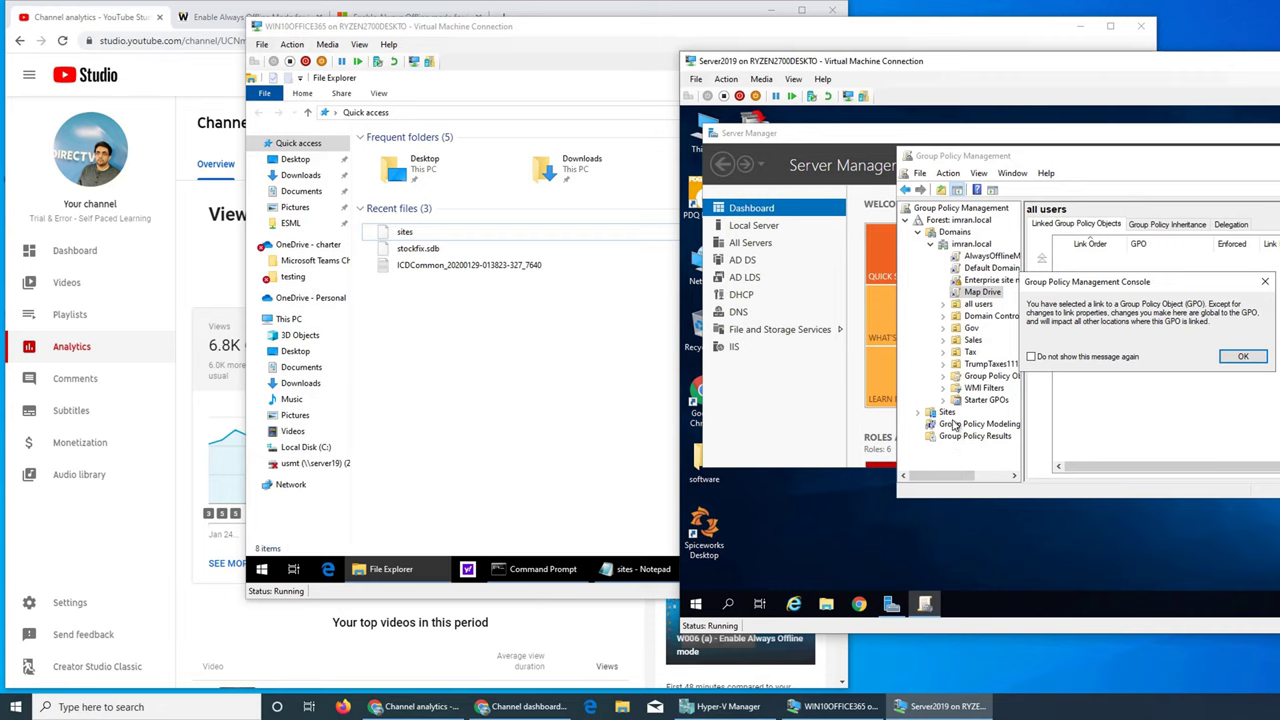
left_click(1264, 282)
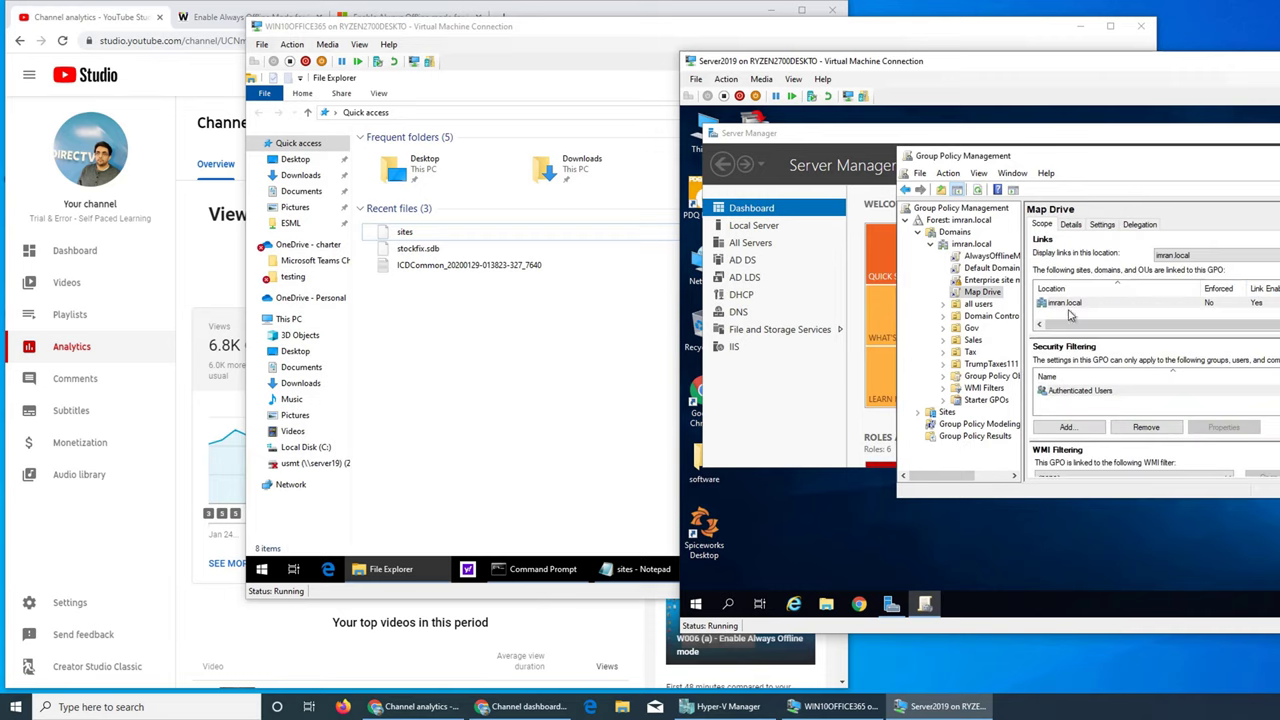
left_click(968, 352)
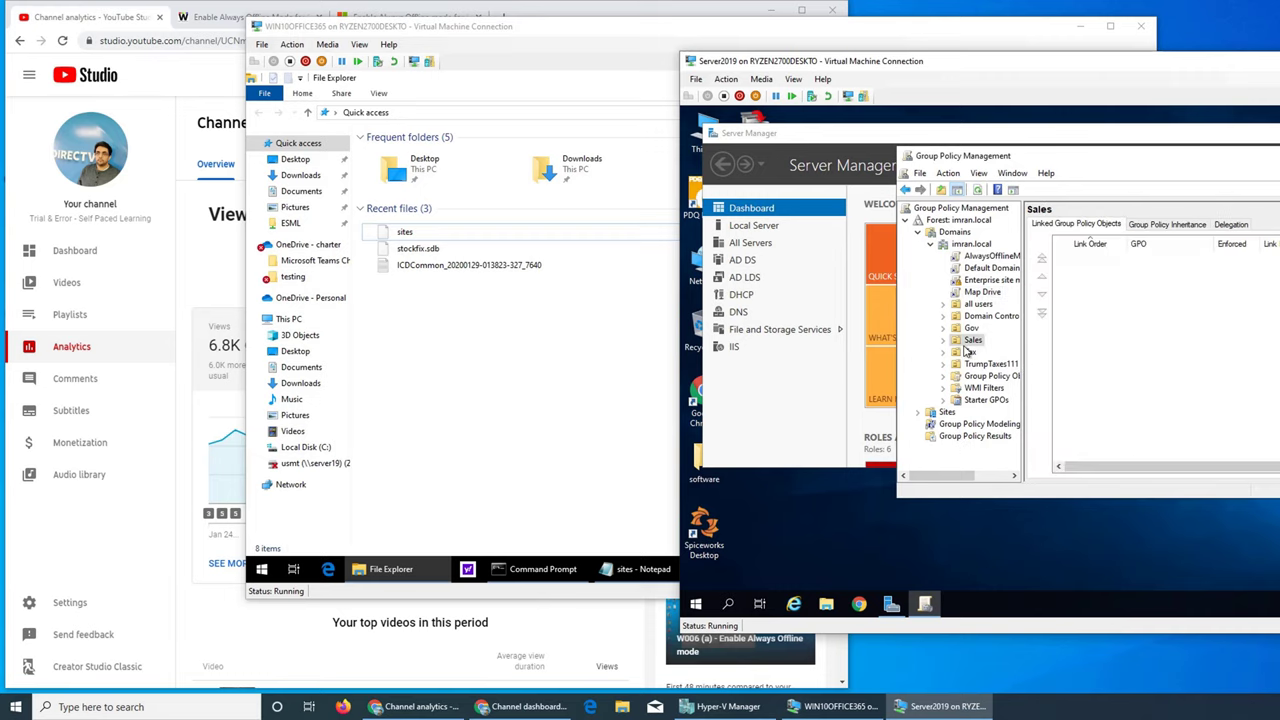
left_click(972, 340)
left_click(970, 328)
left_click(970, 318)
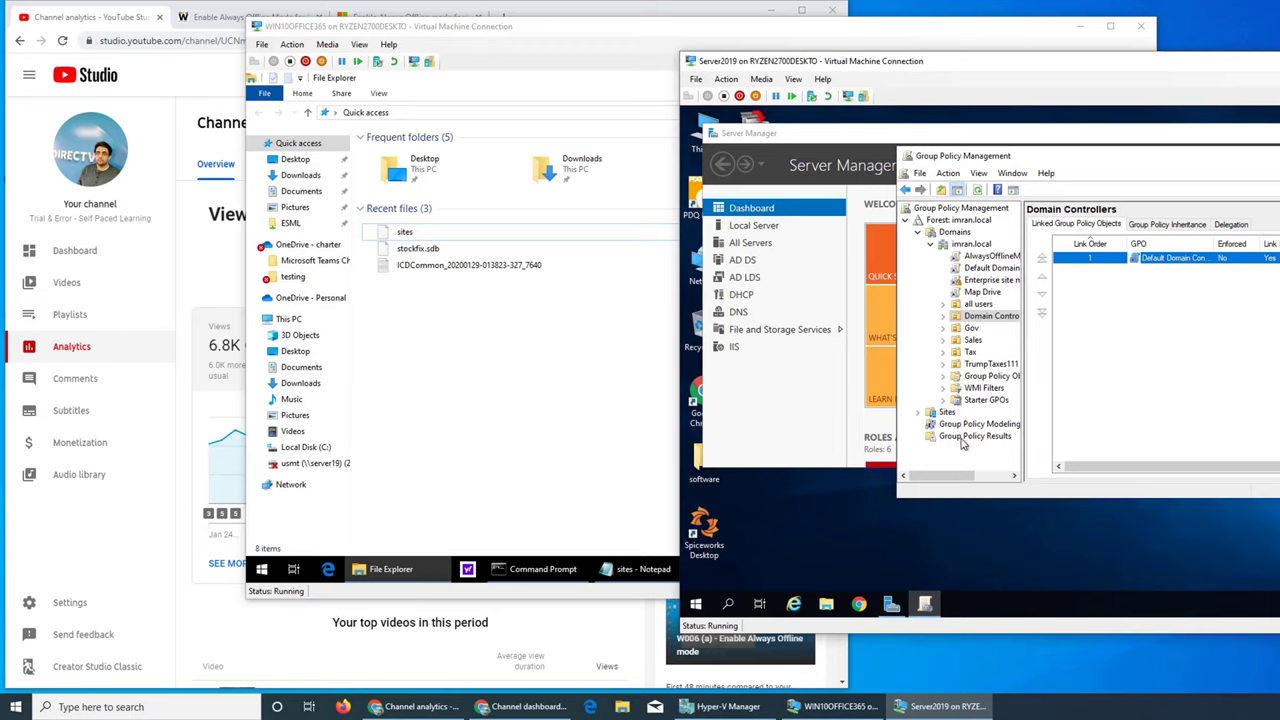
left_click(996, 401)
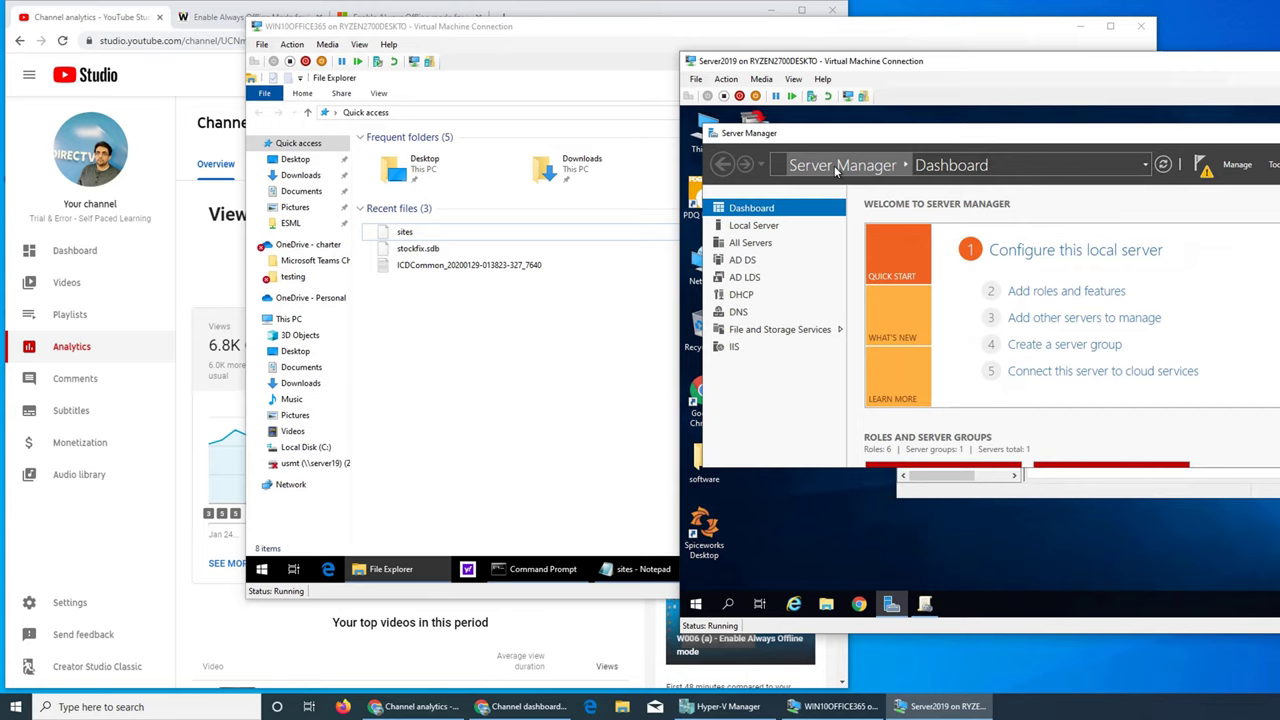
On the client, open the recent sites file in Notepad, then close it.
left_click(540, 455)
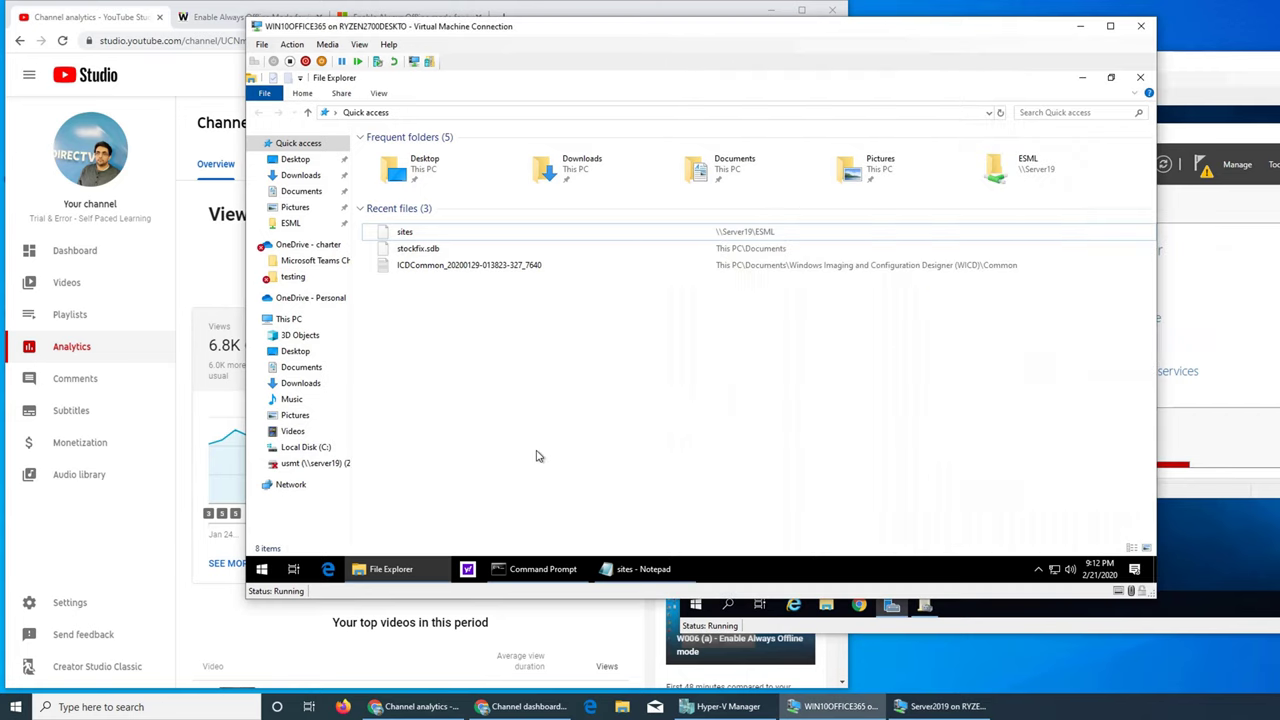
left_click(463, 237)
double_click(463, 237)
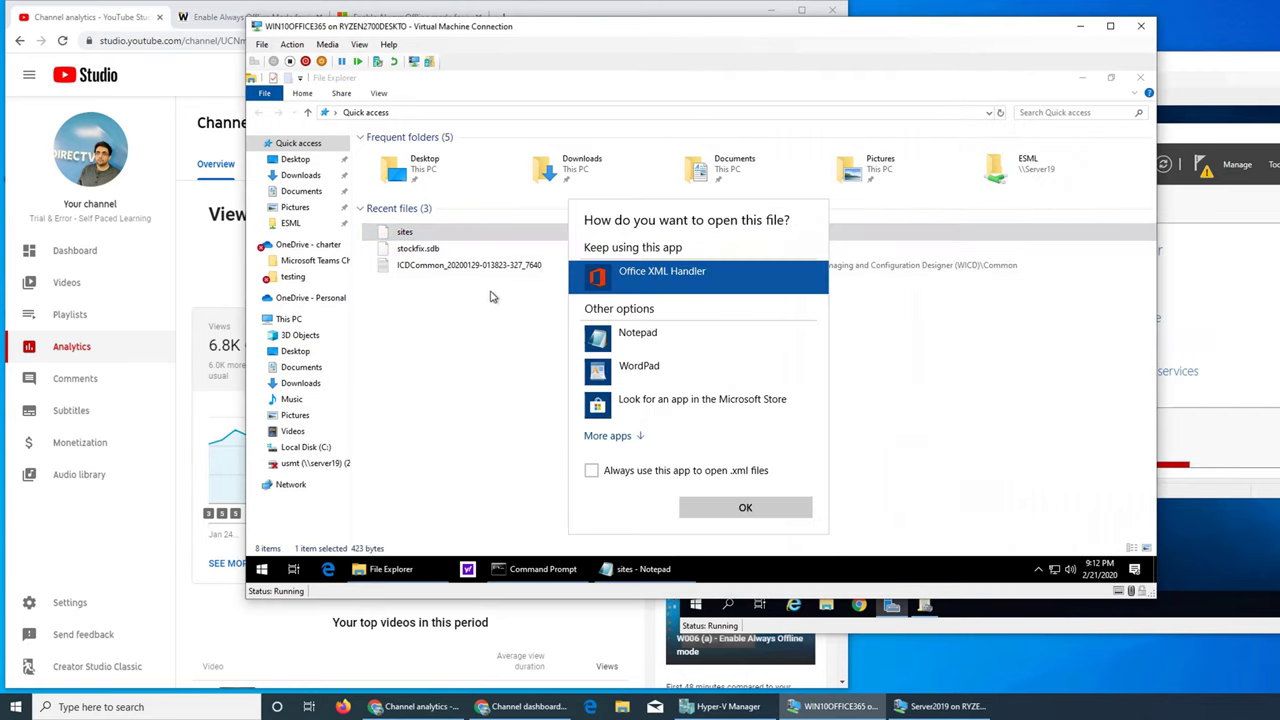
left_click(633, 341)
double_click(633, 341)
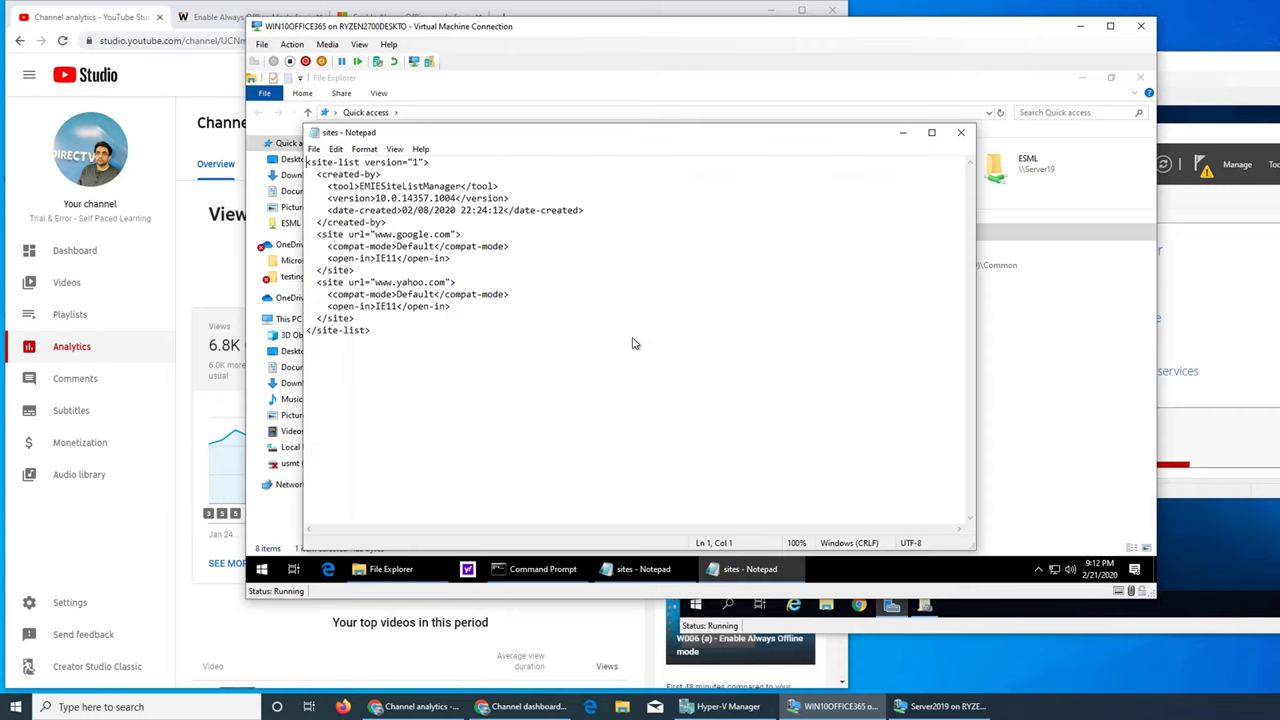
left_click(969, 136)
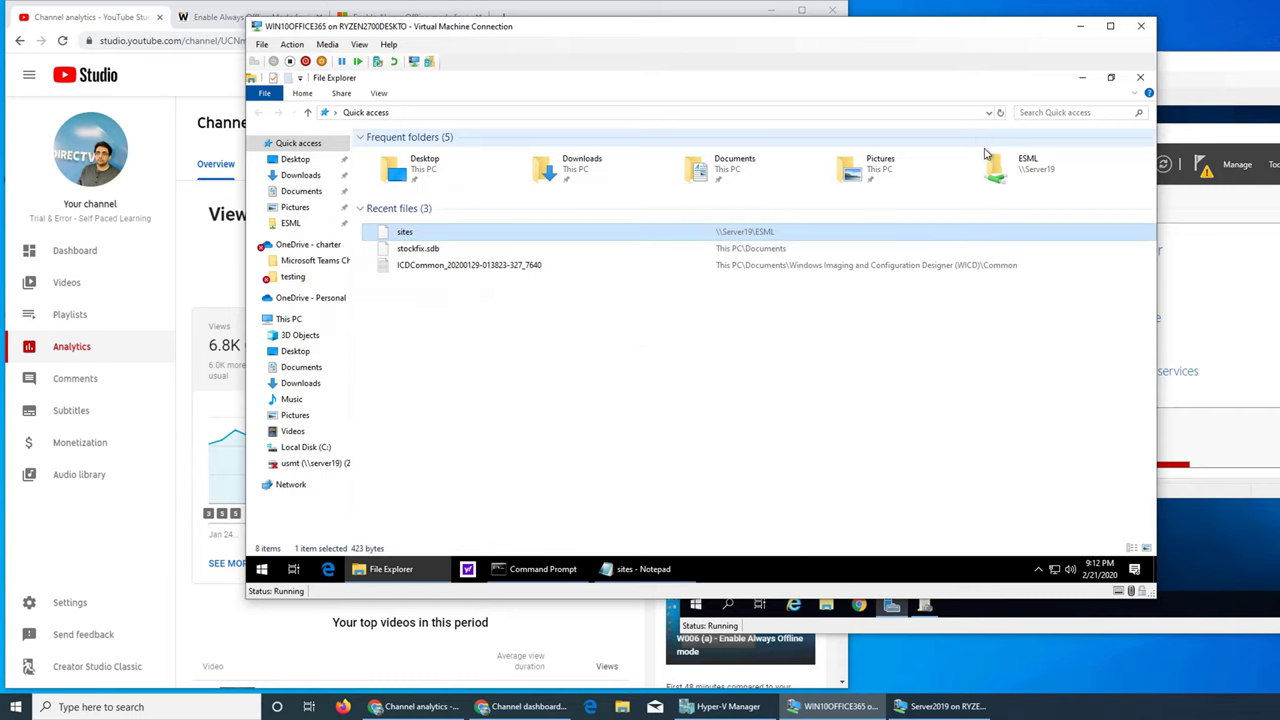
On the server, select the AlwaysOfflineMode link, dismiss its notice, and briefly open its editor.
left_click(1190, 480)
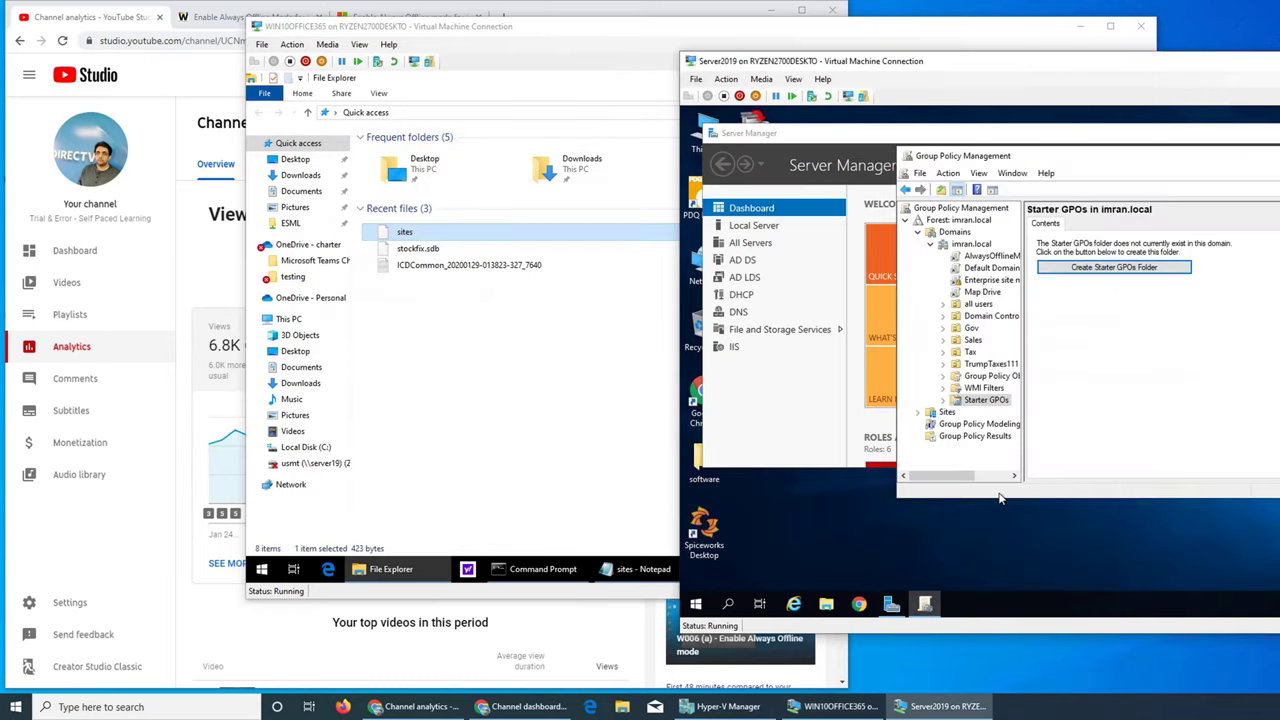
left_click(976, 259)
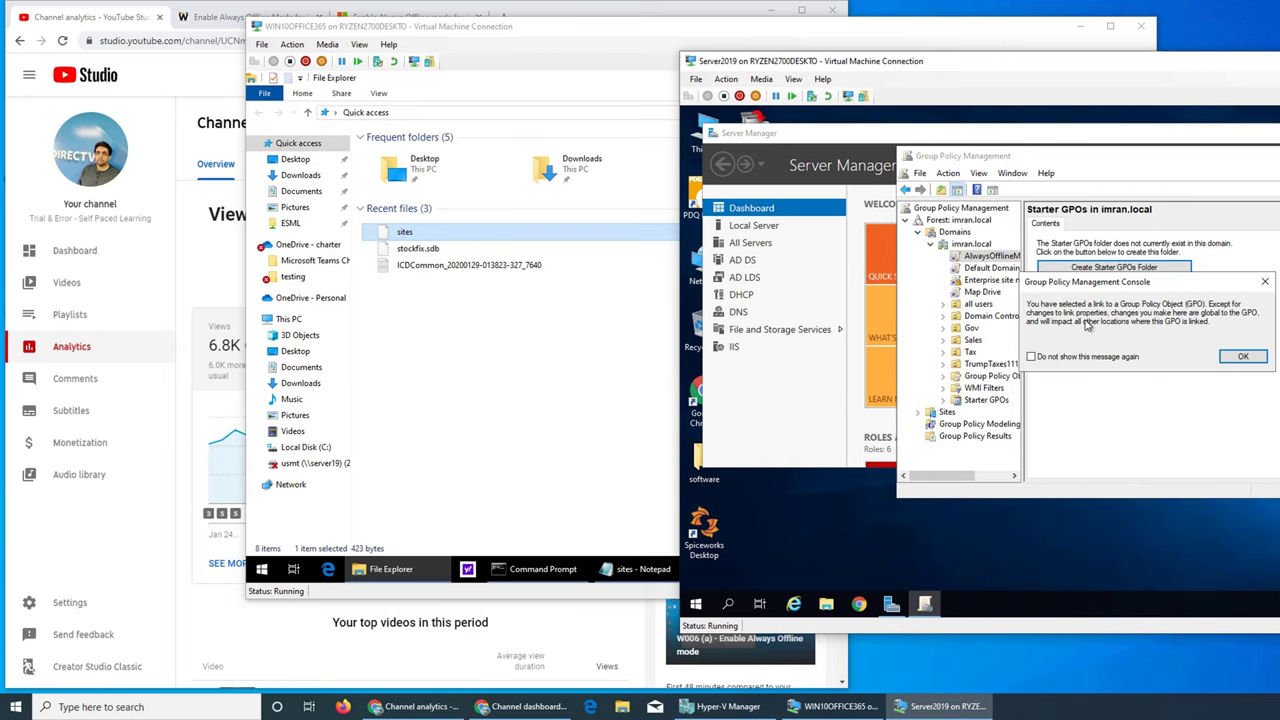
left_click(1244, 358)
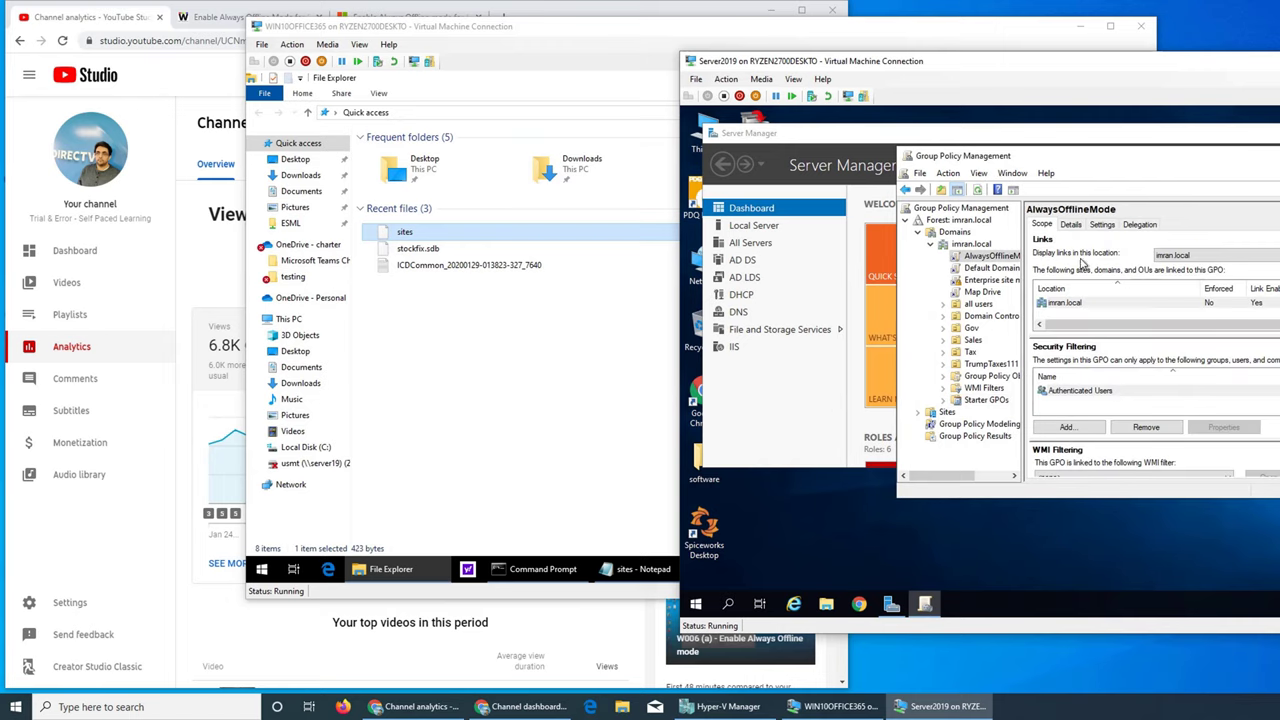
right_click(977, 259)
left_click(1005, 263)
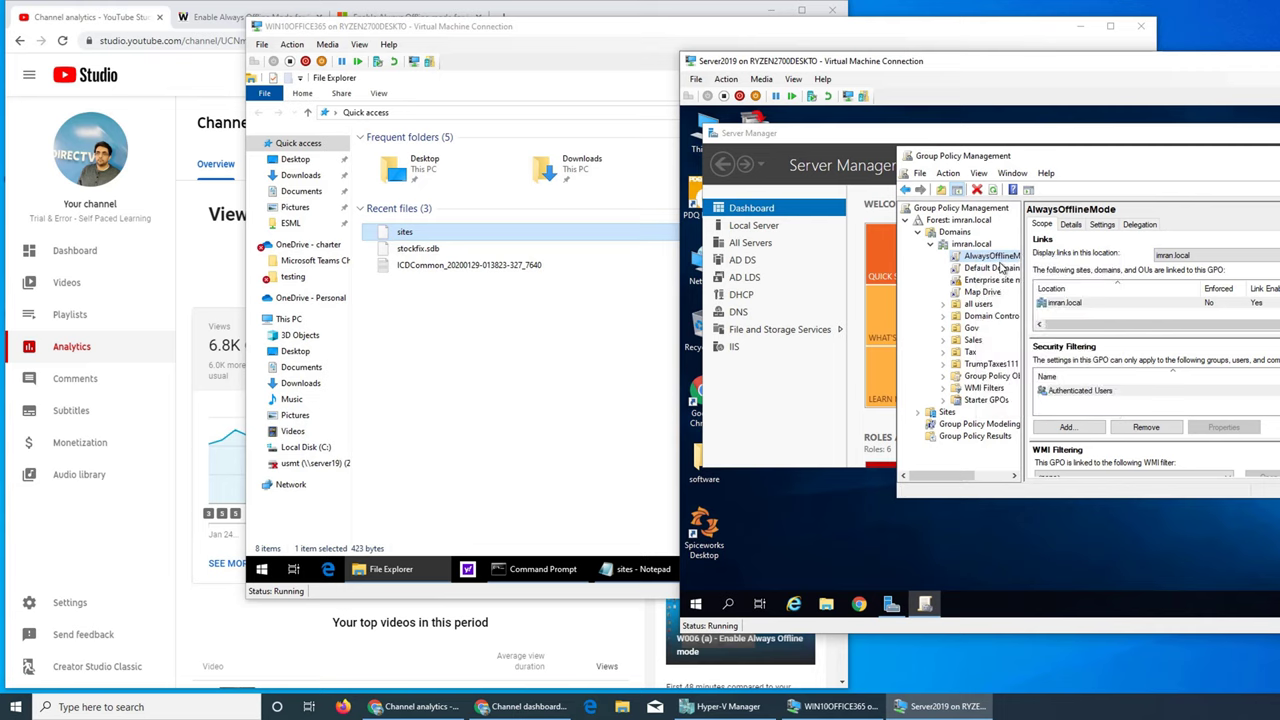
left_click(1247, 168)
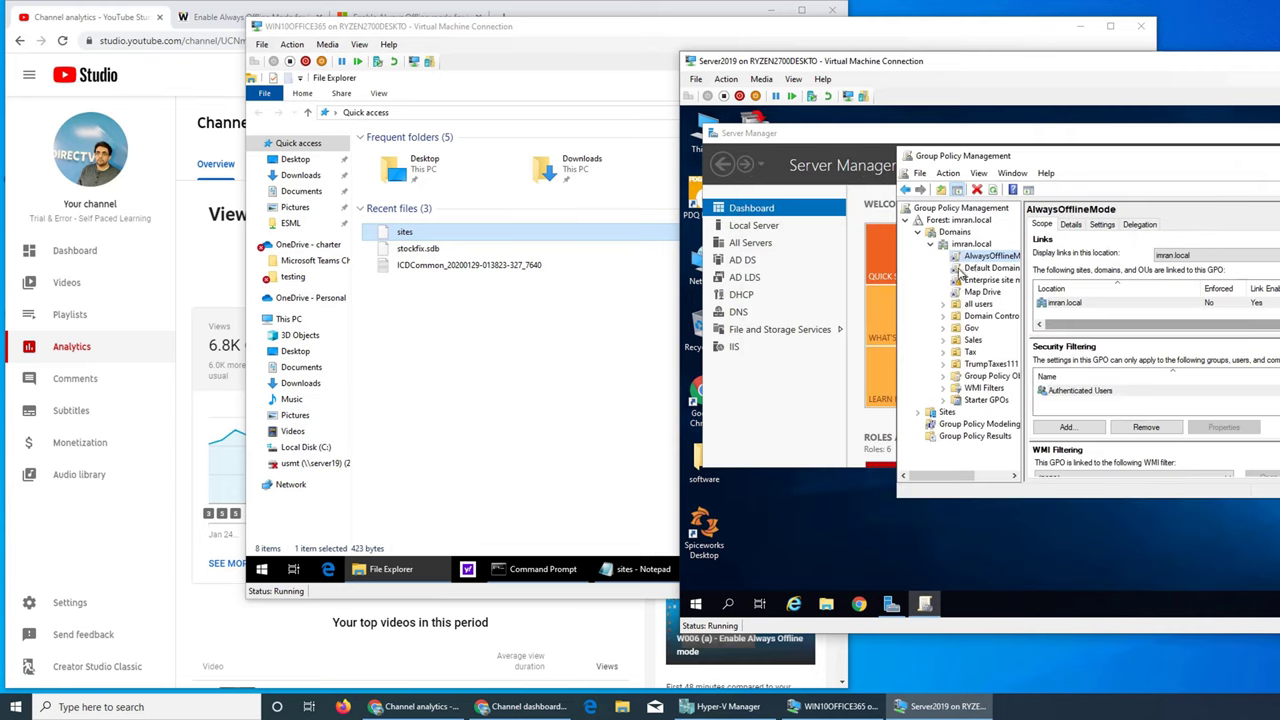
Turn Enforced on for the AlwaysOfflineMode link, then switch it back off.
right_click(976, 259)
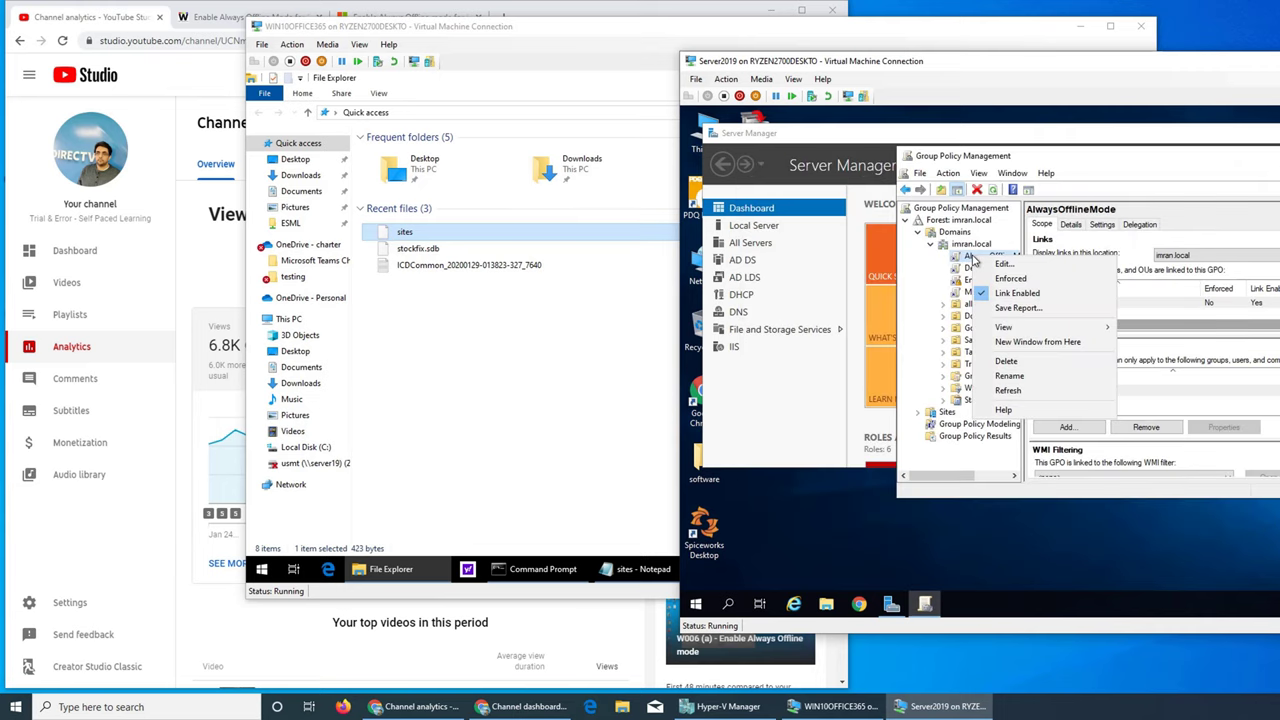
left_click(1039, 281)
right_click(984, 259)
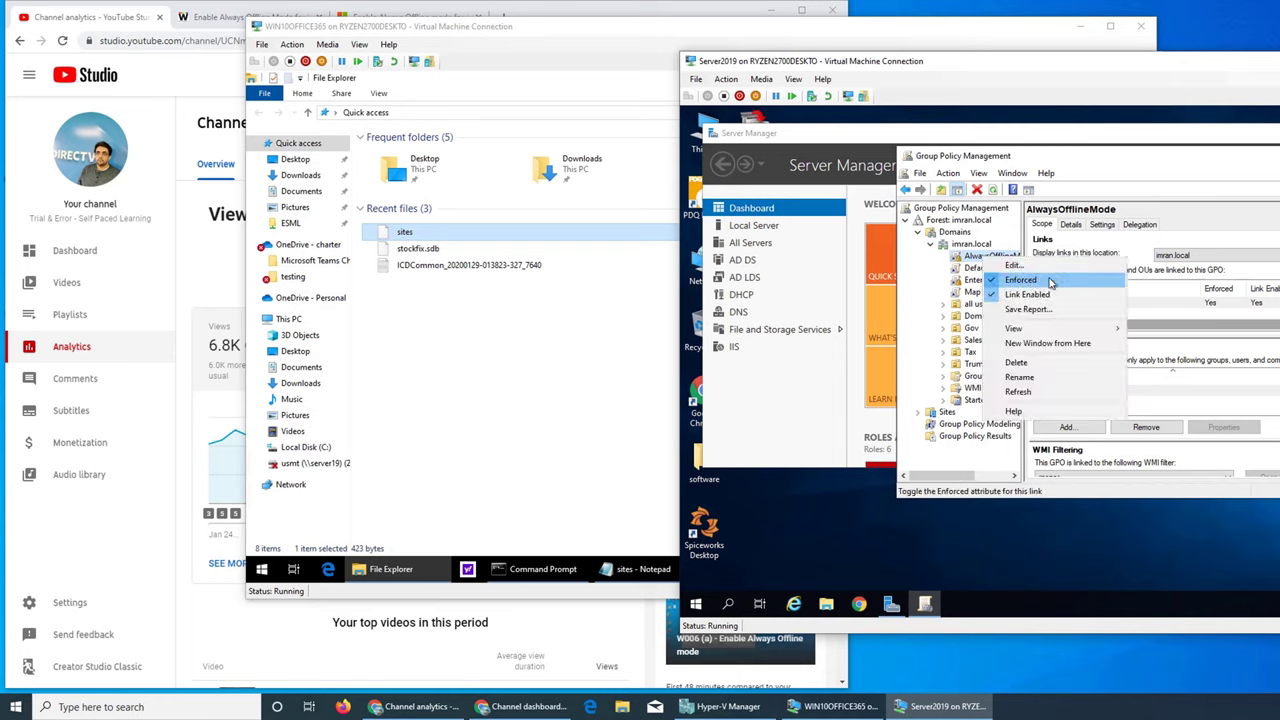
left_click(1050, 282)
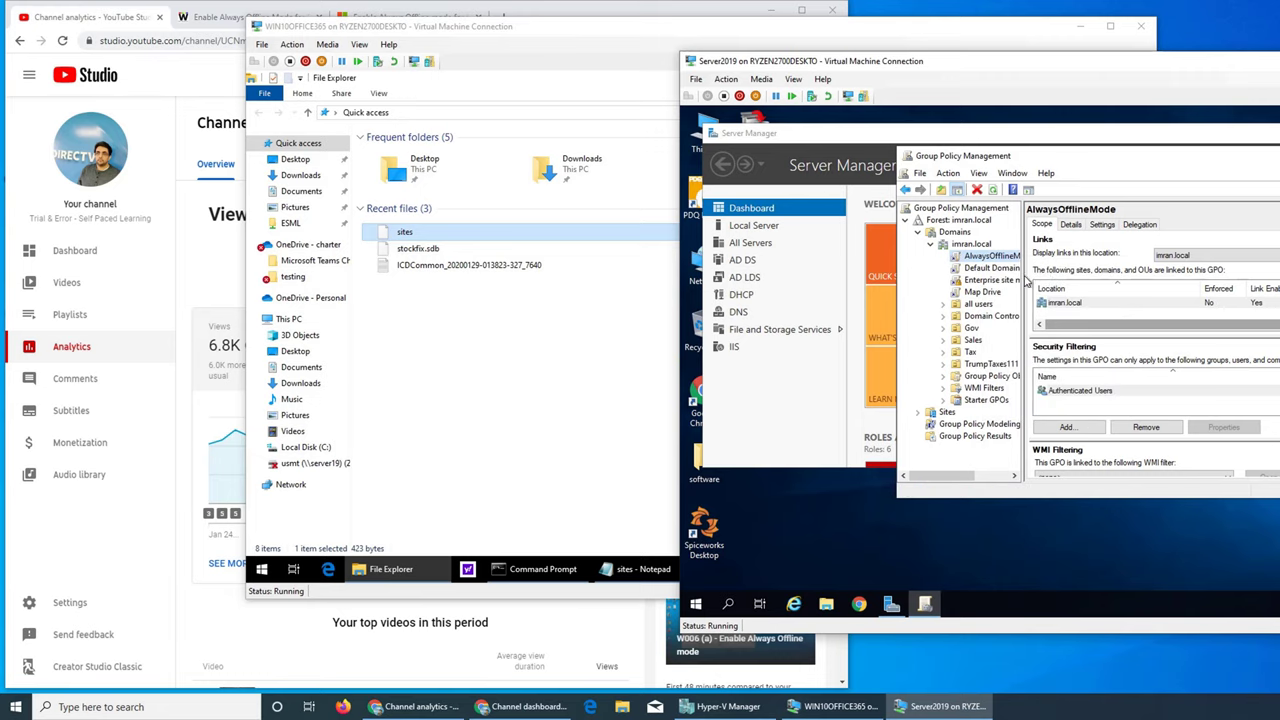
right_click(998, 257)
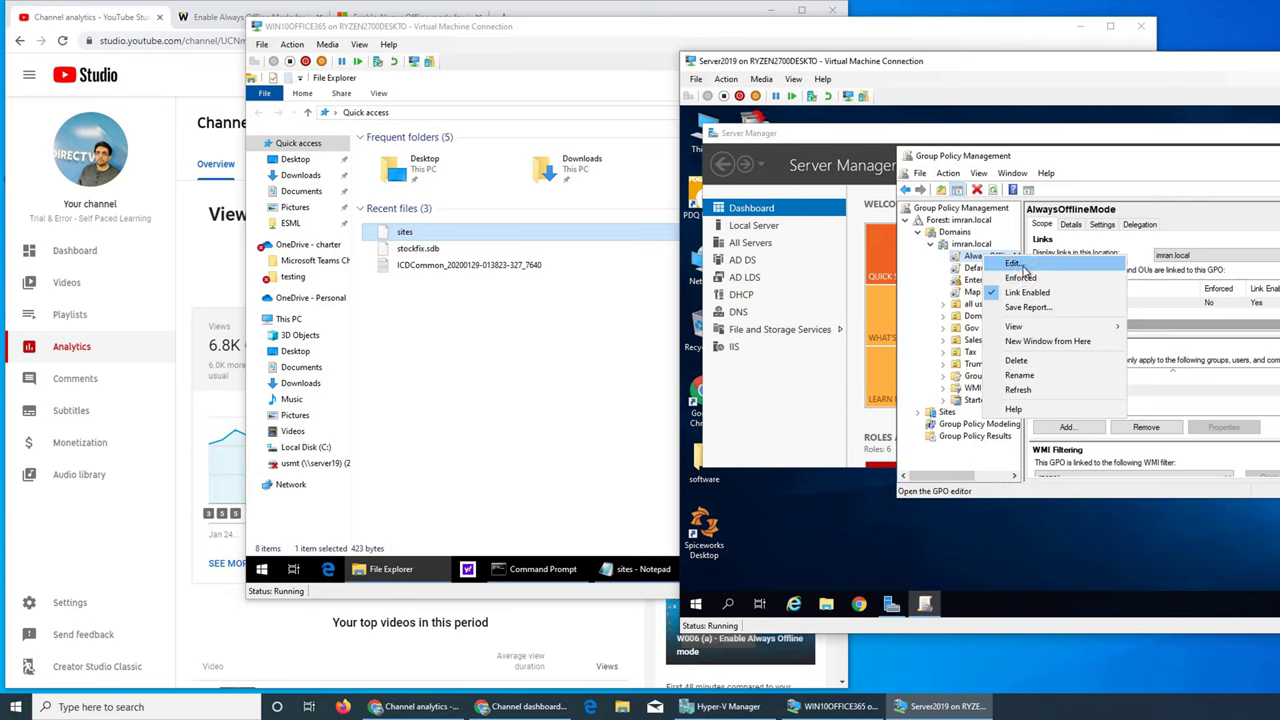
Edit the AlwaysOfflineMode GPO and navigate to Computer Configuration's Administrative Templates > Network > Offline Files.
left_click(1015, 263)
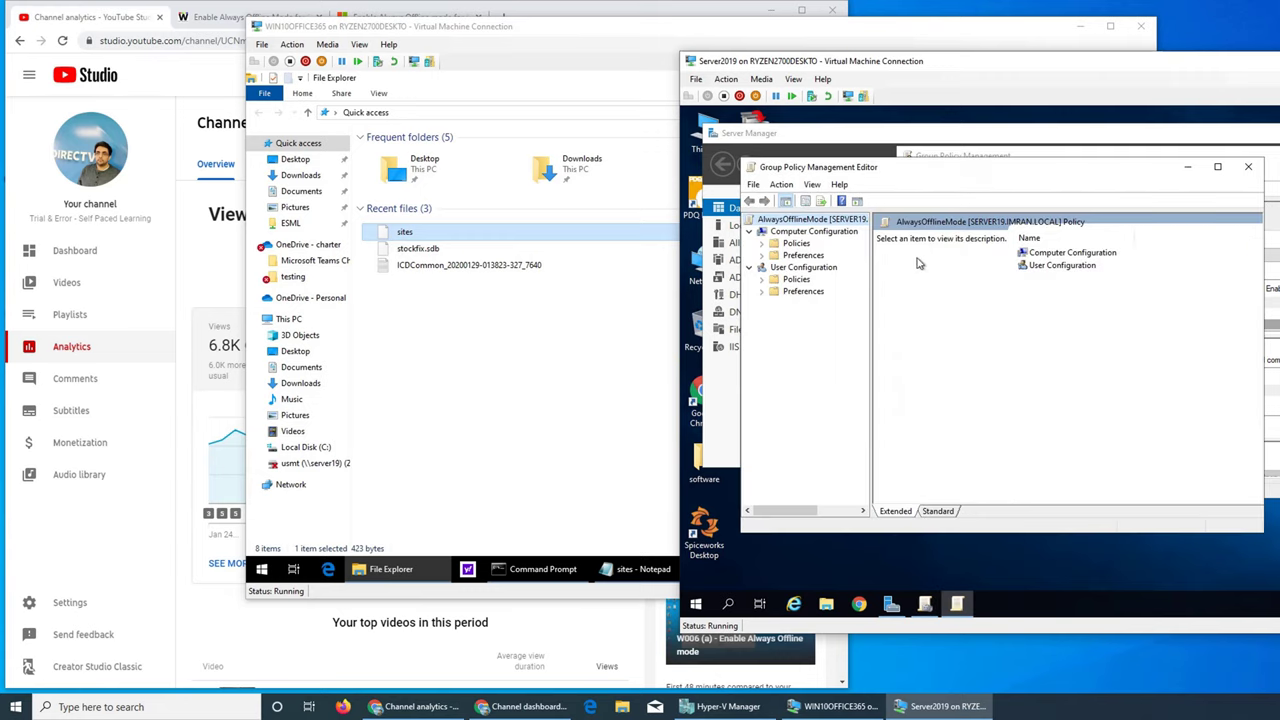
left_click(762, 243)
left_click(774, 279)
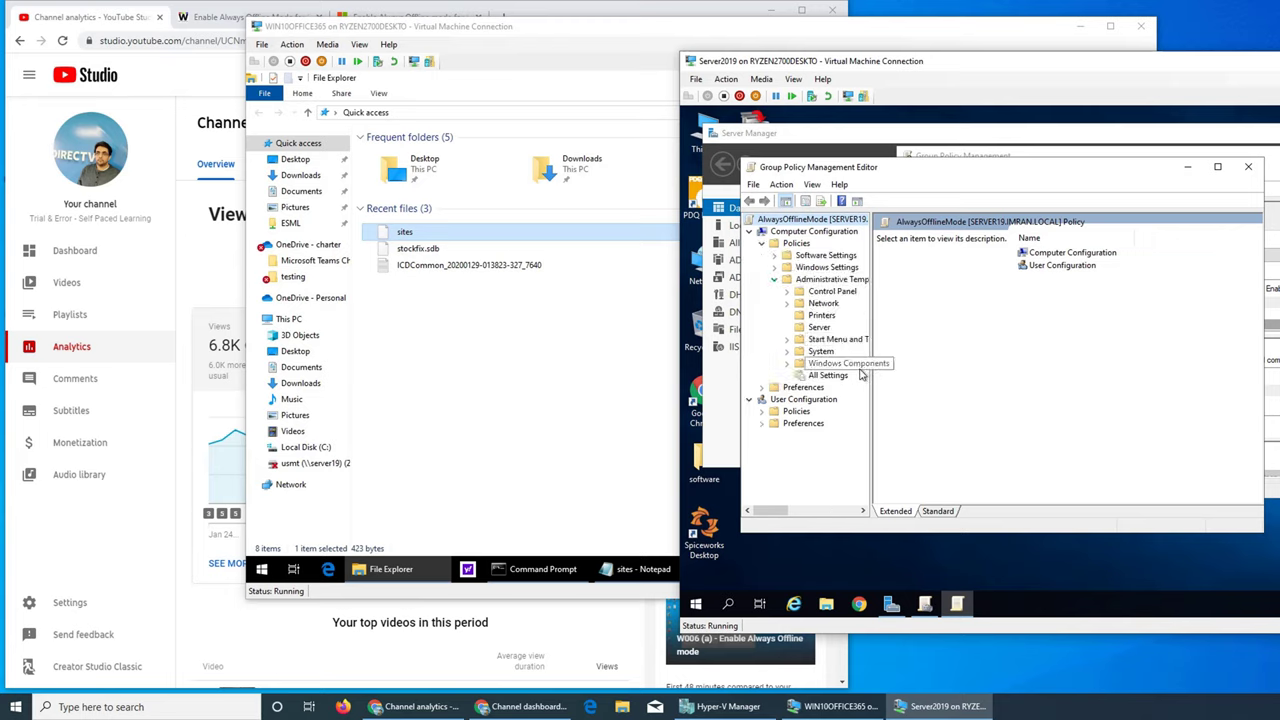
left_click(788, 304)
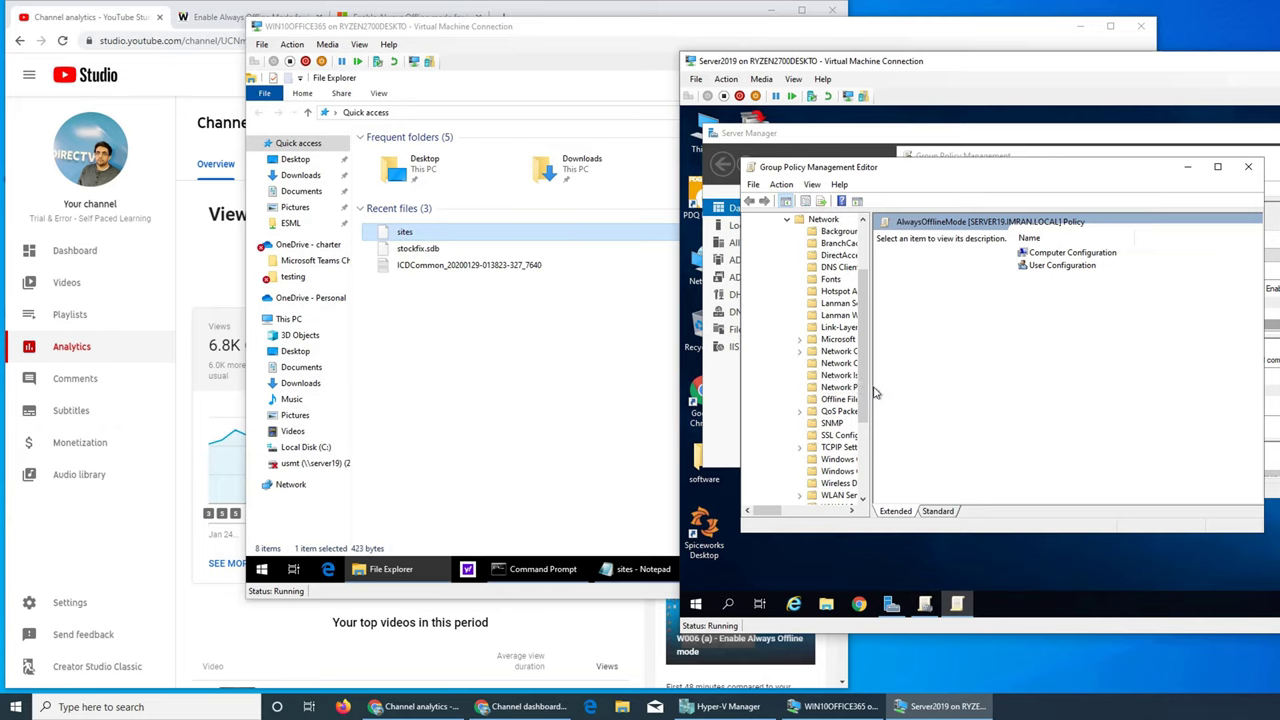
left_click_drag(871, 393, 951, 393)
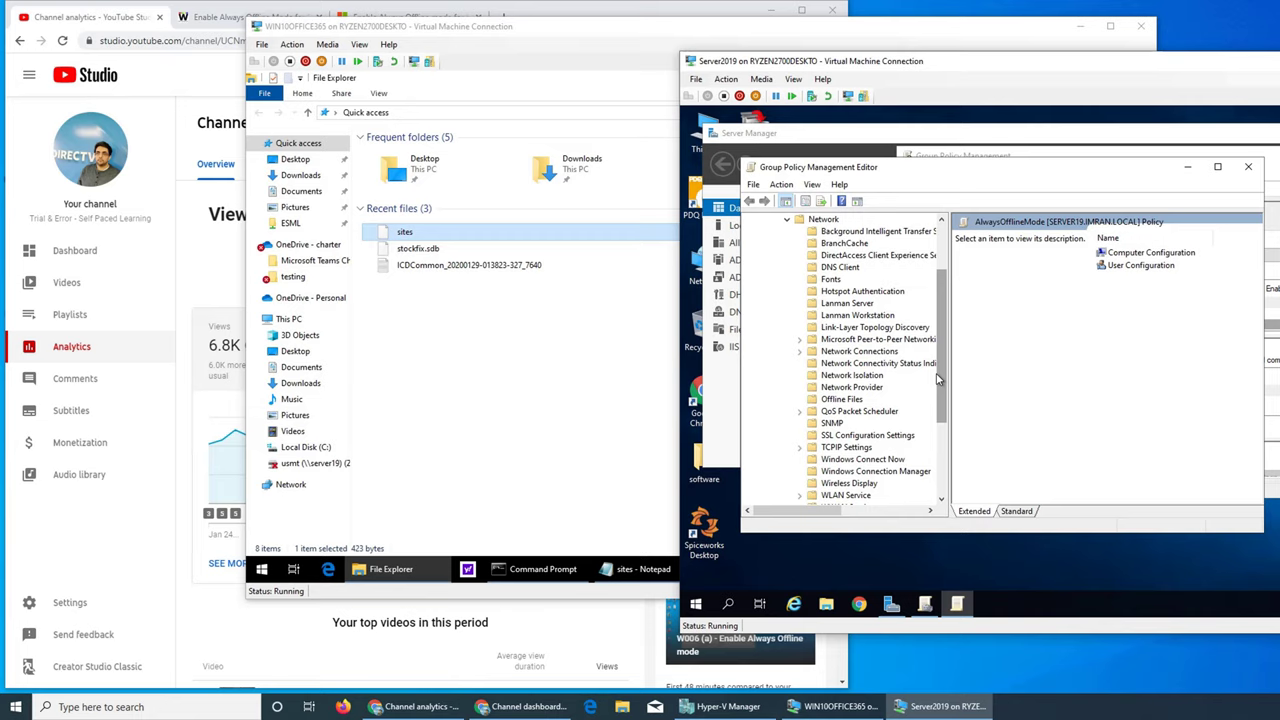
left_click(800, 354)
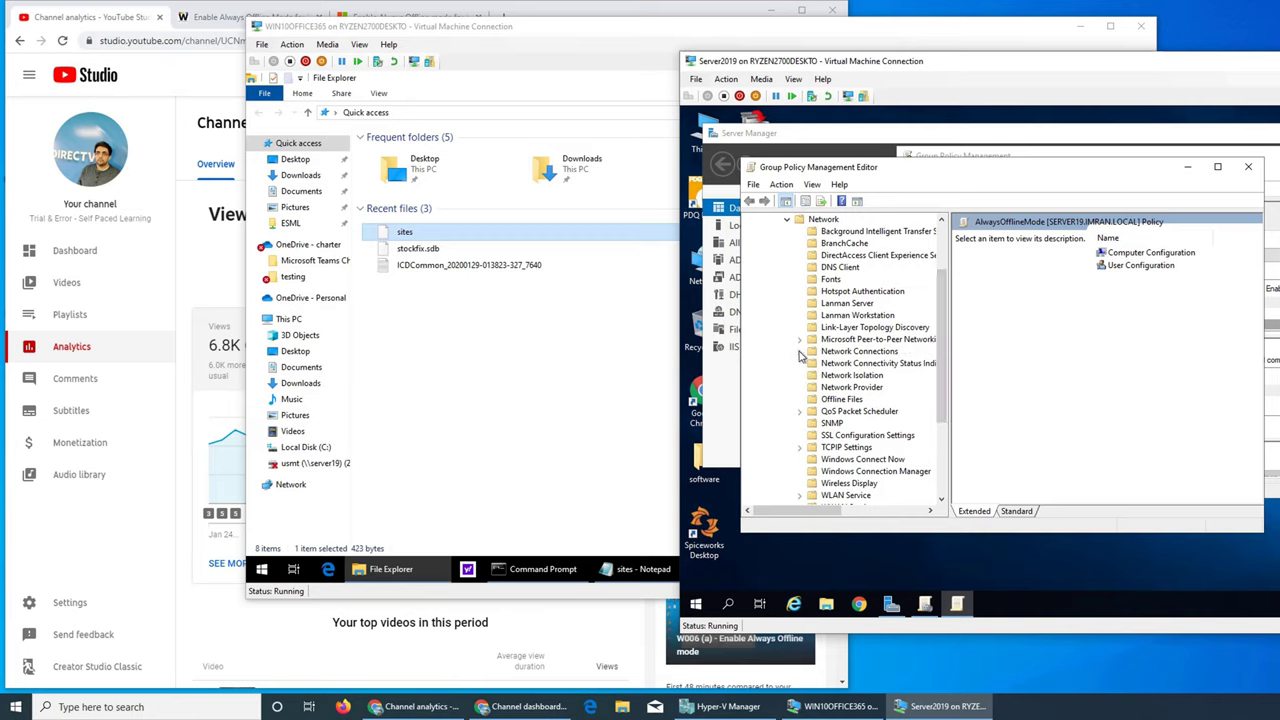
left_click(800, 352)
scroll(880, 370, "down", 2)
scroll(907, 379, "down", 1)
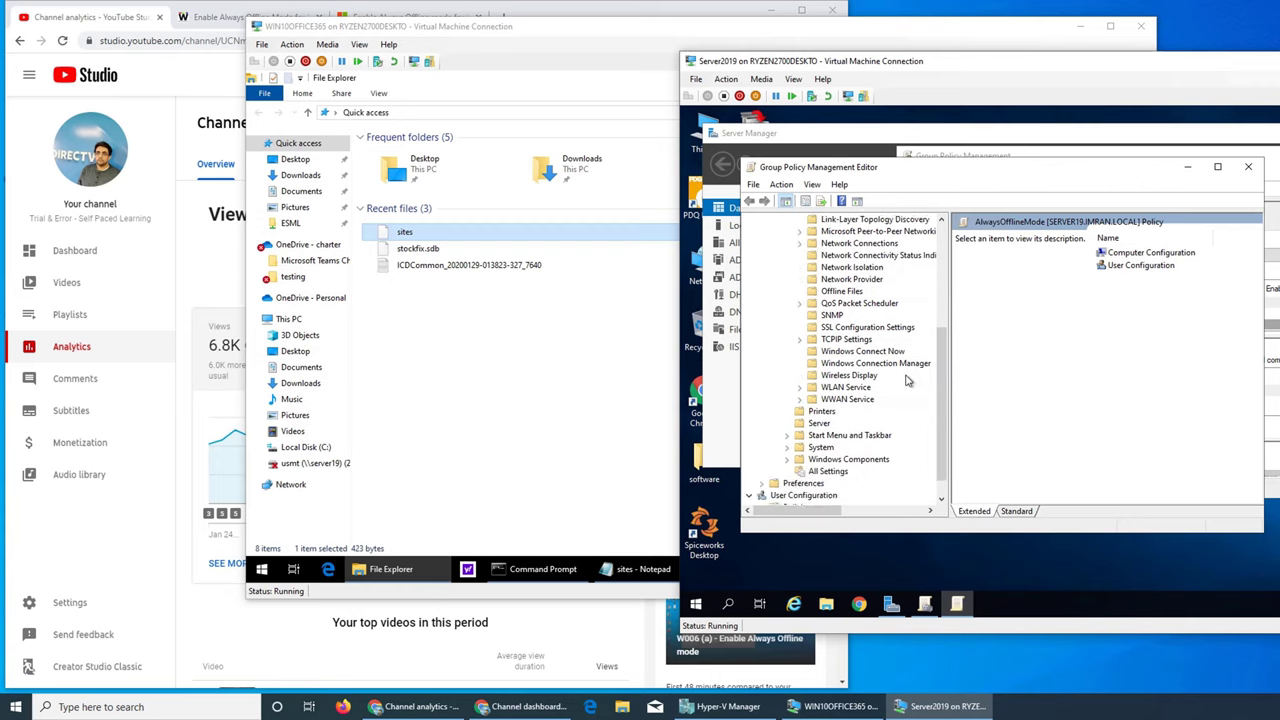
scroll(907, 379, "up", 1)
scroll(907, 379, "up", 4)
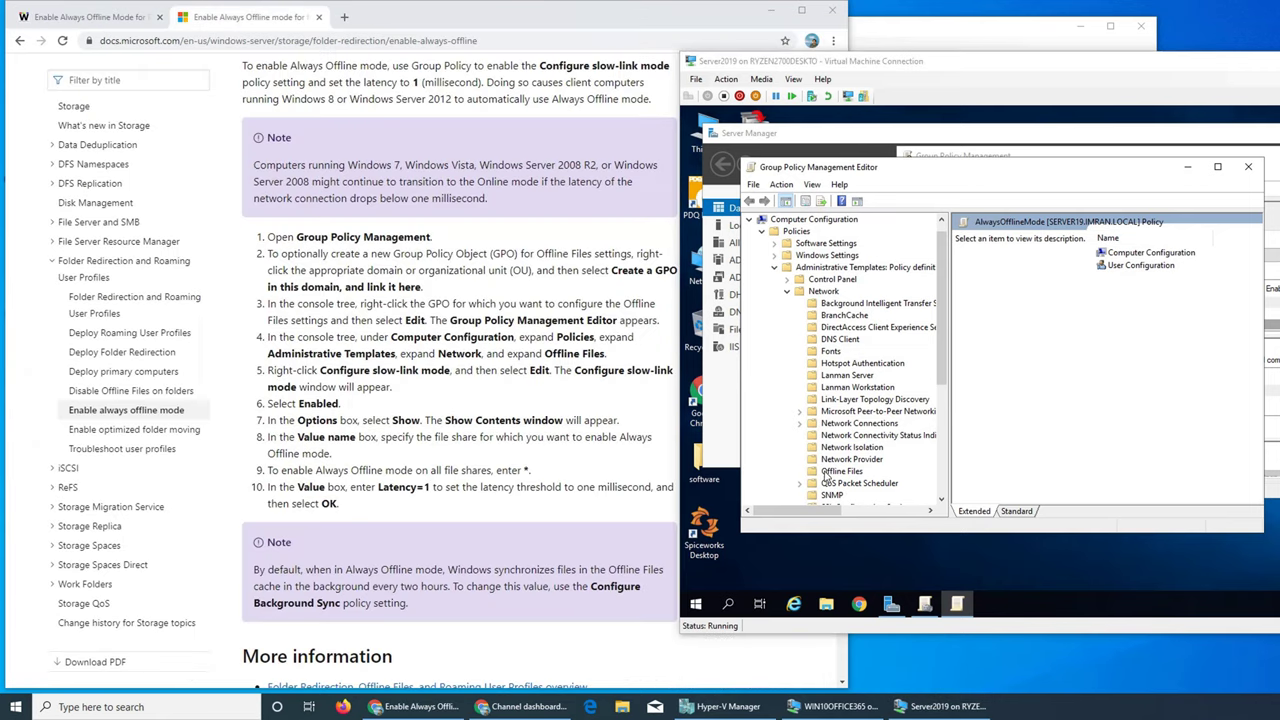
left_click(828, 471)
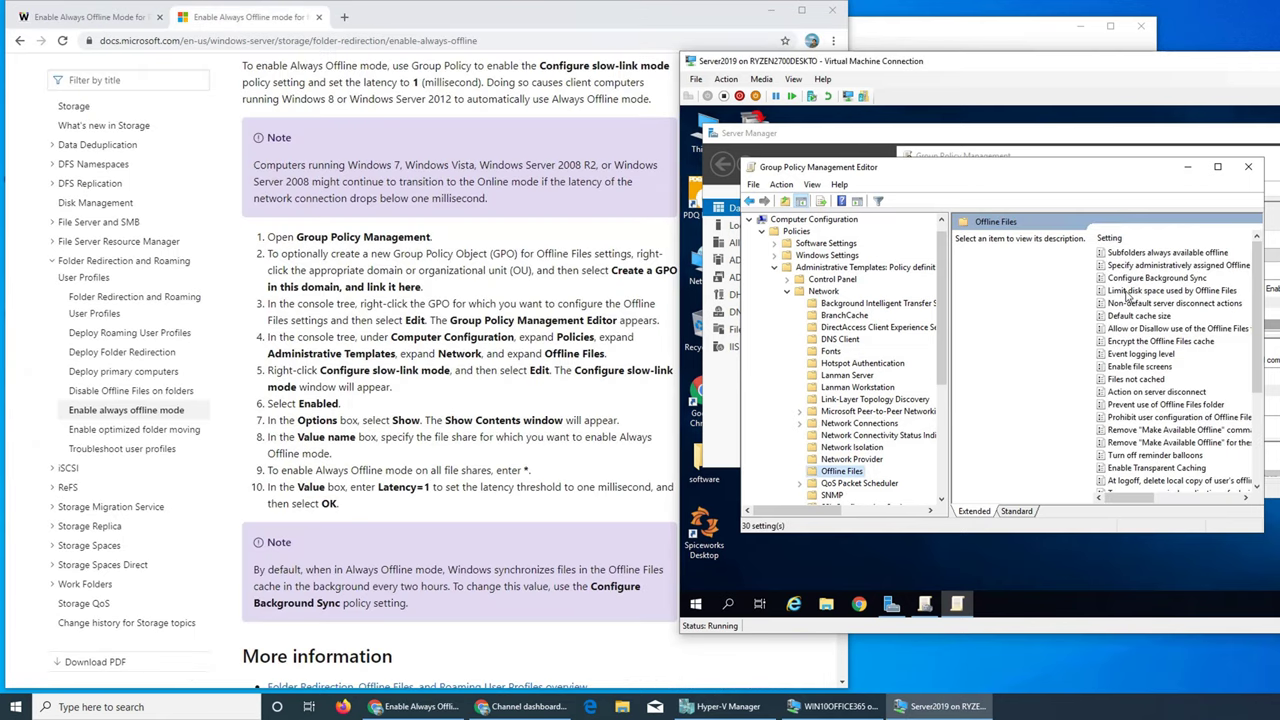
Enable Configure slow-link mode with UNC path \\server19\ESML\sites.xml at Latency=1.
left_click(1110, 238)
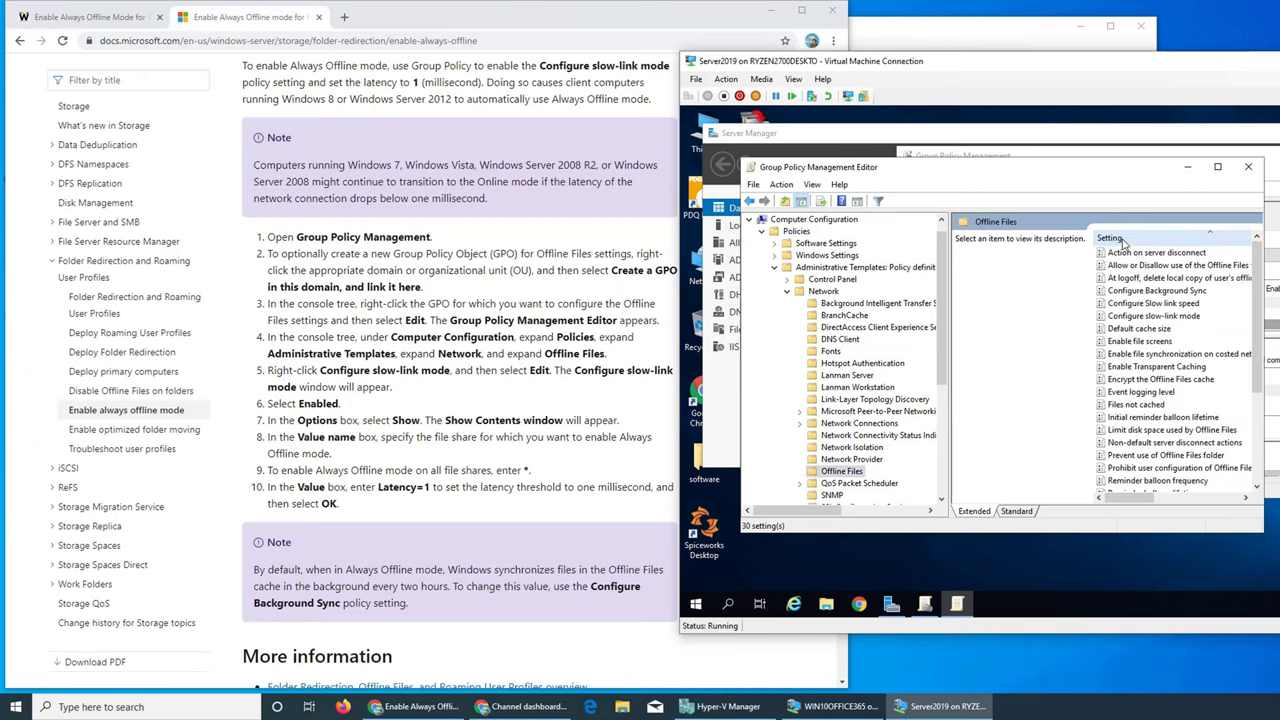
left_click(1168, 316)
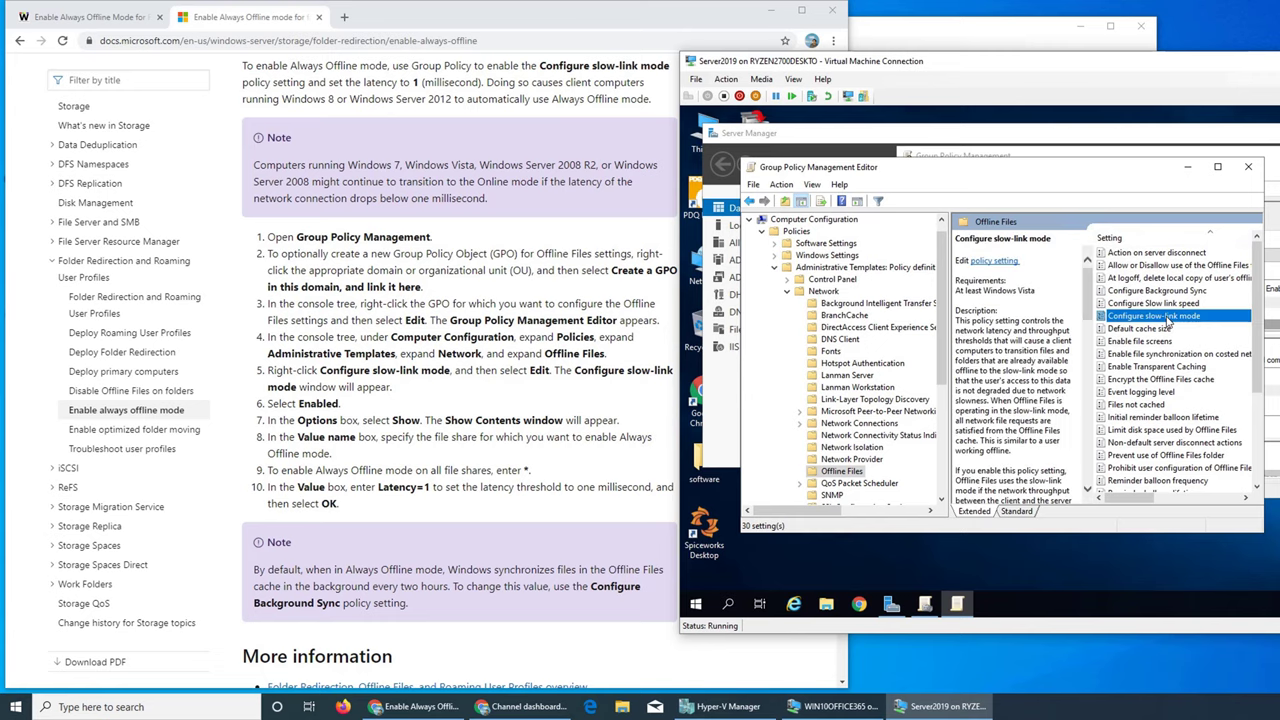
right_click(1176, 318)
left_click(1190, 327)
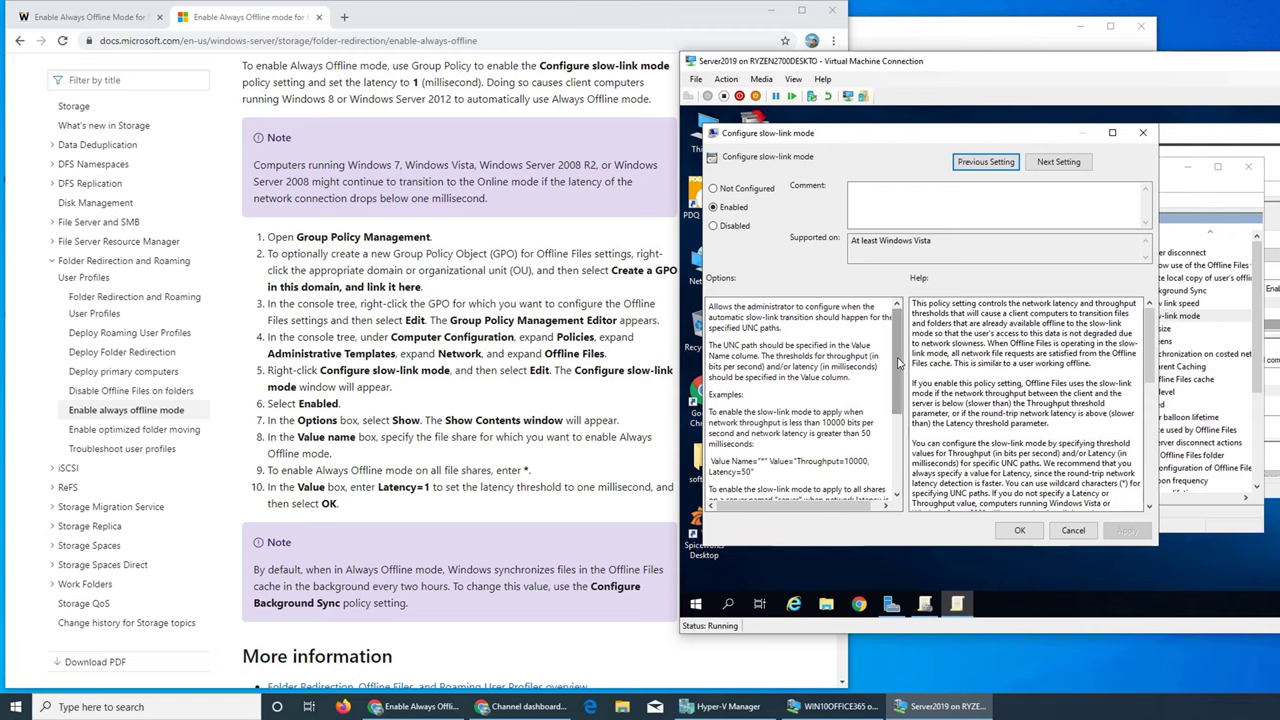
scroll(898, 438, "down", 5)
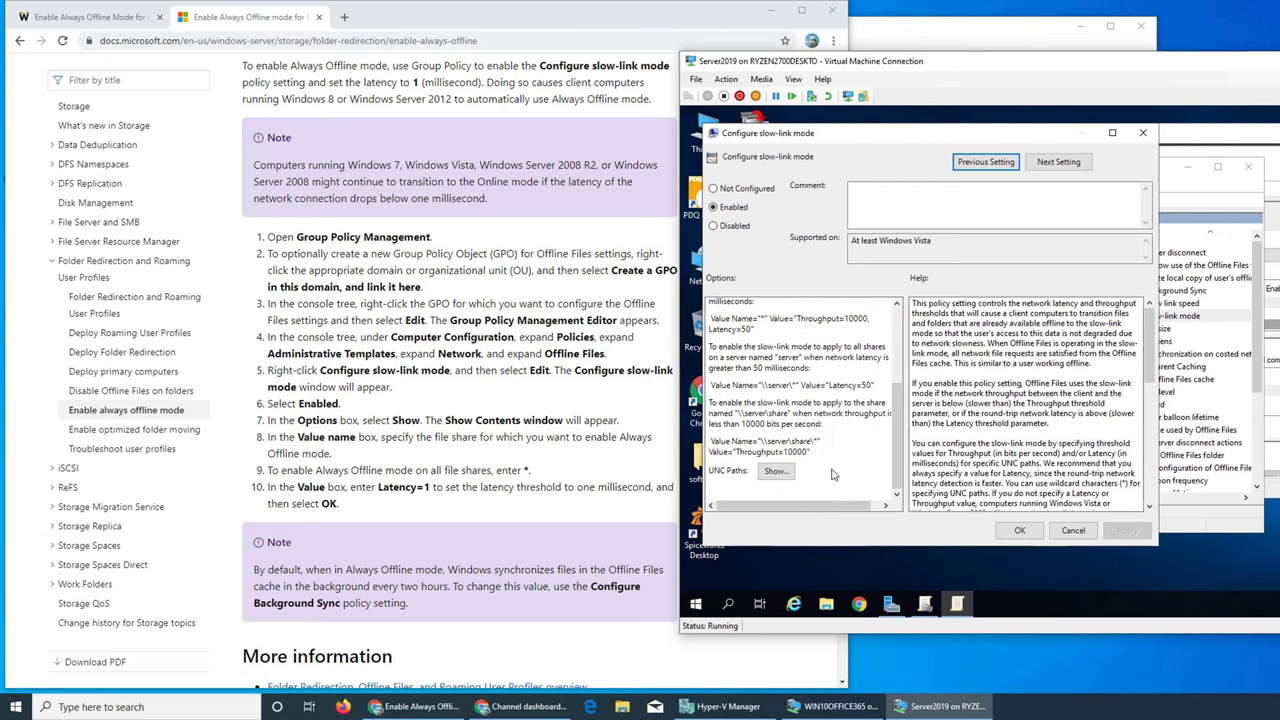
left_click(775, 472)
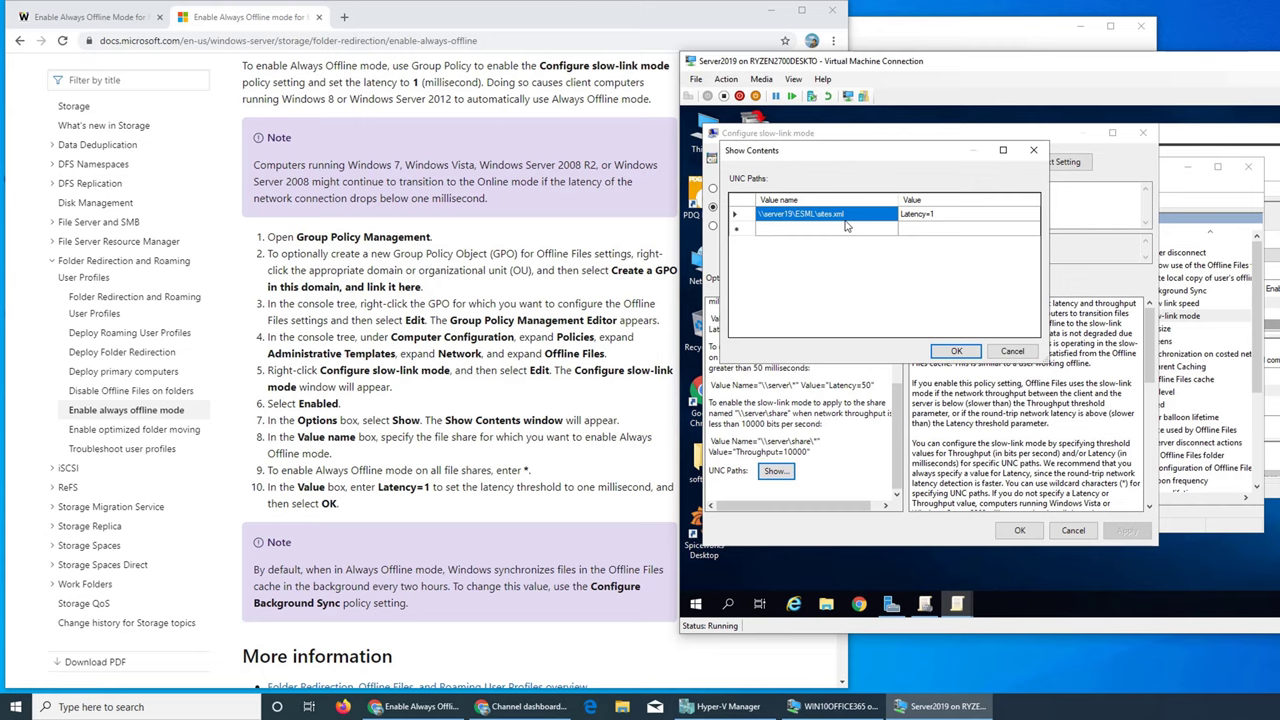
left_click(958, 352)
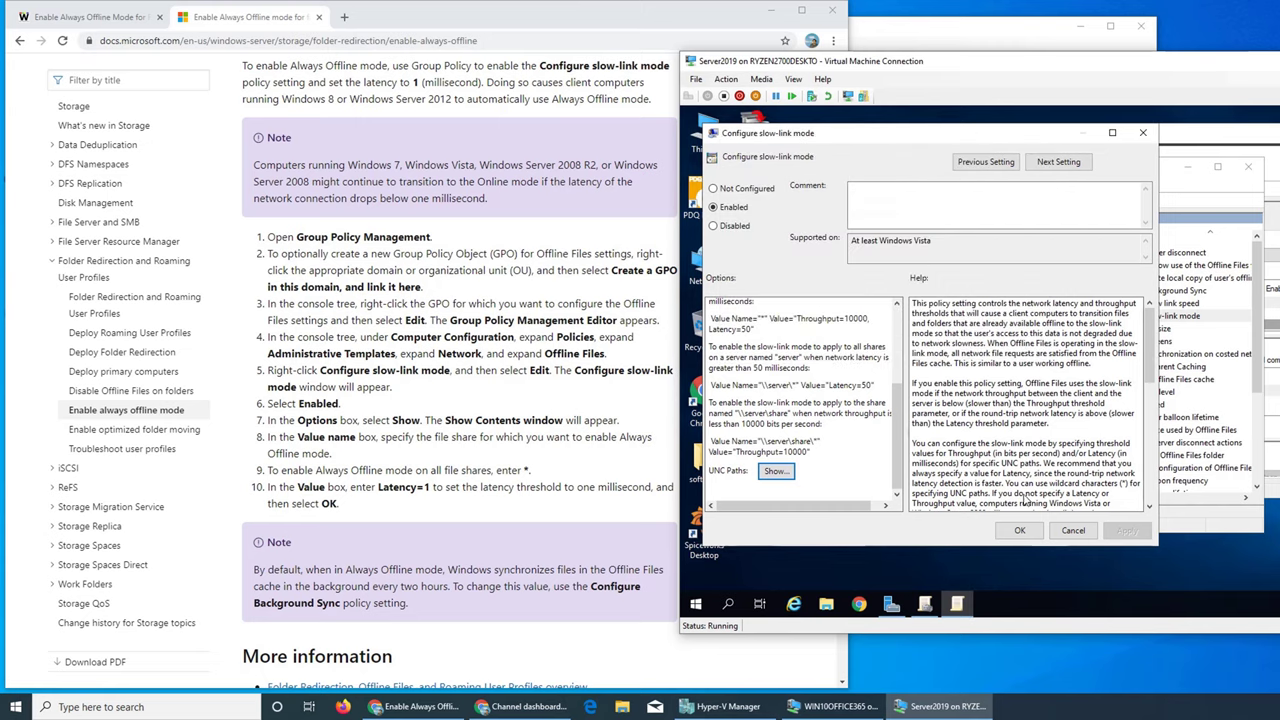
left_click(1020, 530)
Close the editor and set the AlwaysOfflineMode link to Enforced.
left_click(1240, 183)
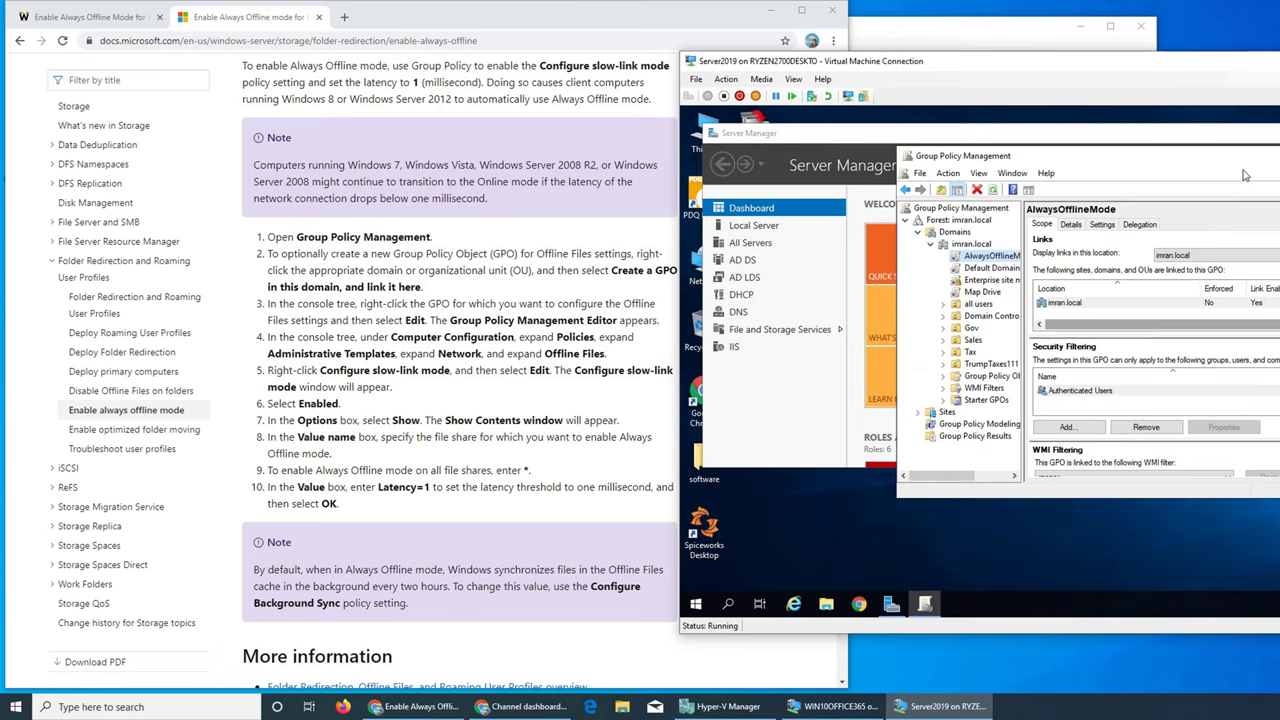
right_click(987, 258)
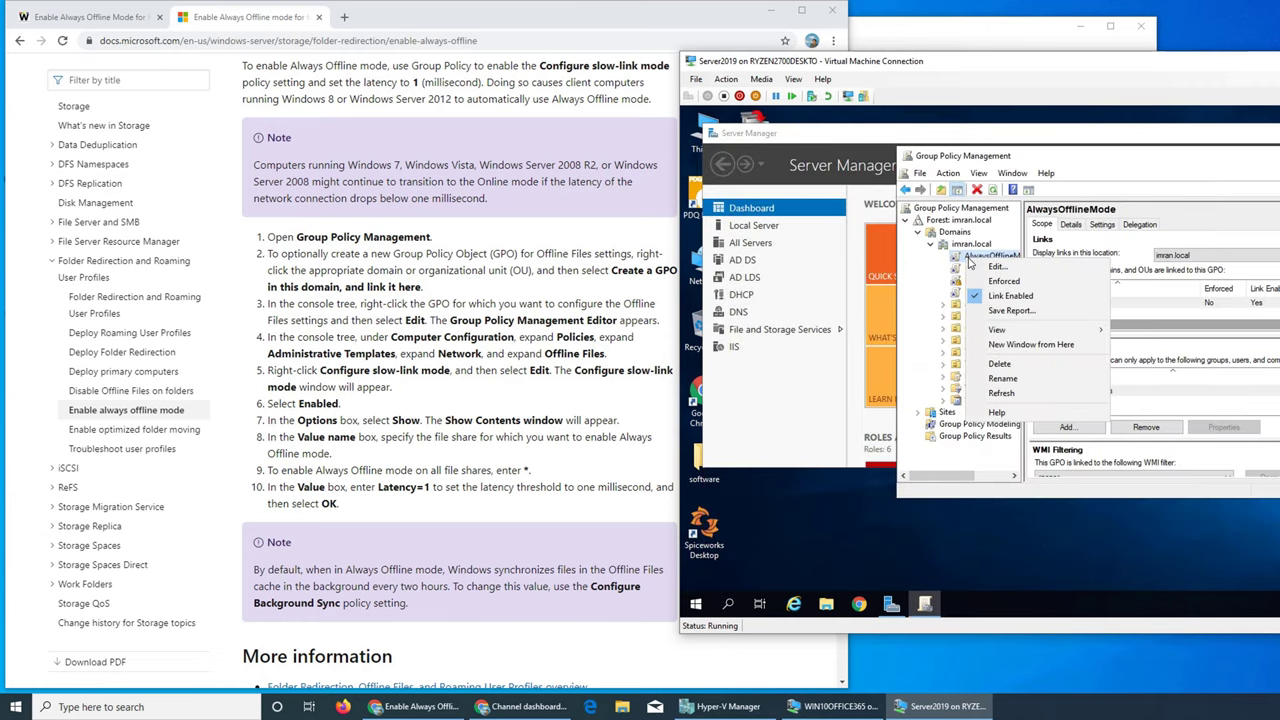
left_click(995, 282)
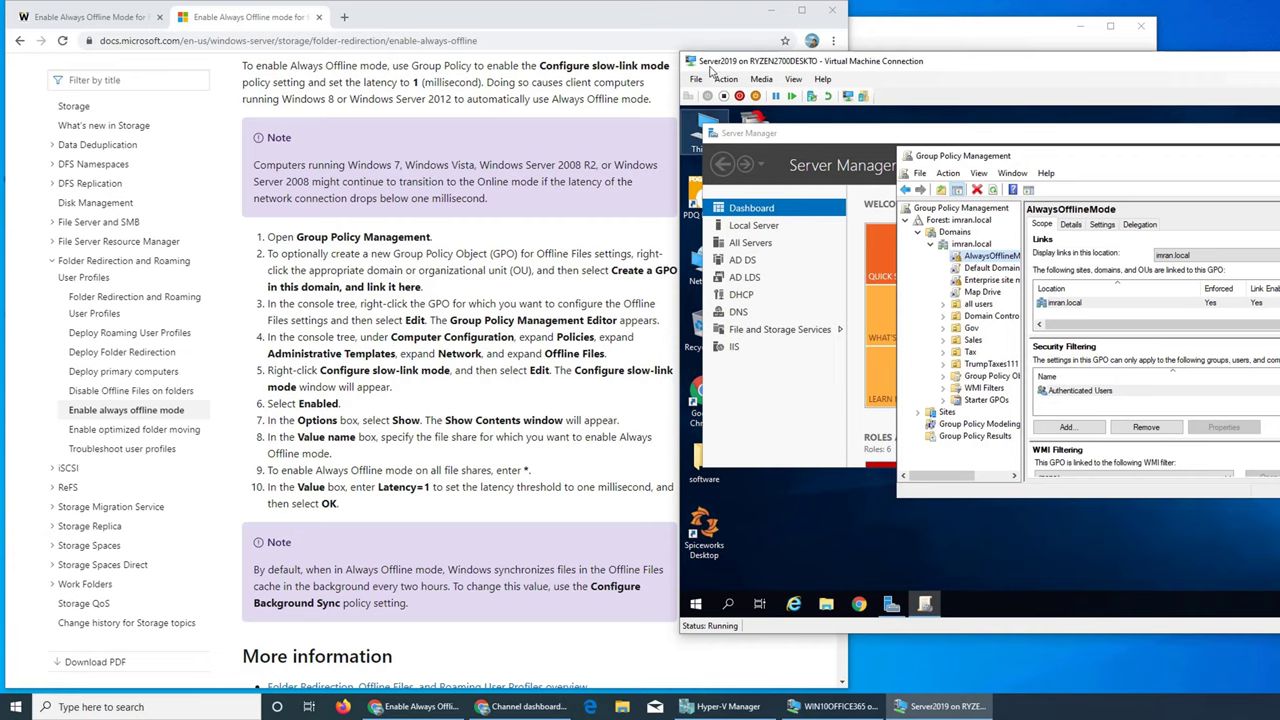
On the client, open the sites file in Notepad, then close it and minimize File Explorer.
left_click(896, 42)
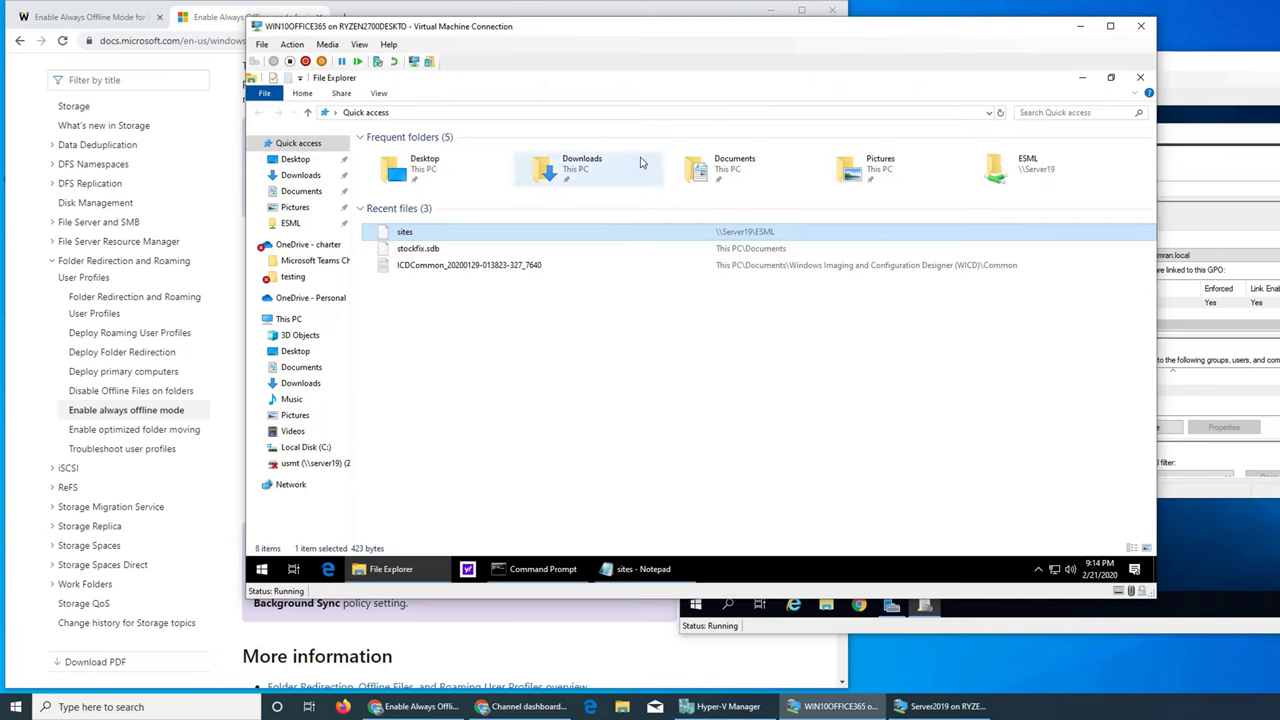
double_click(411, 235)
double_click(655, 340)
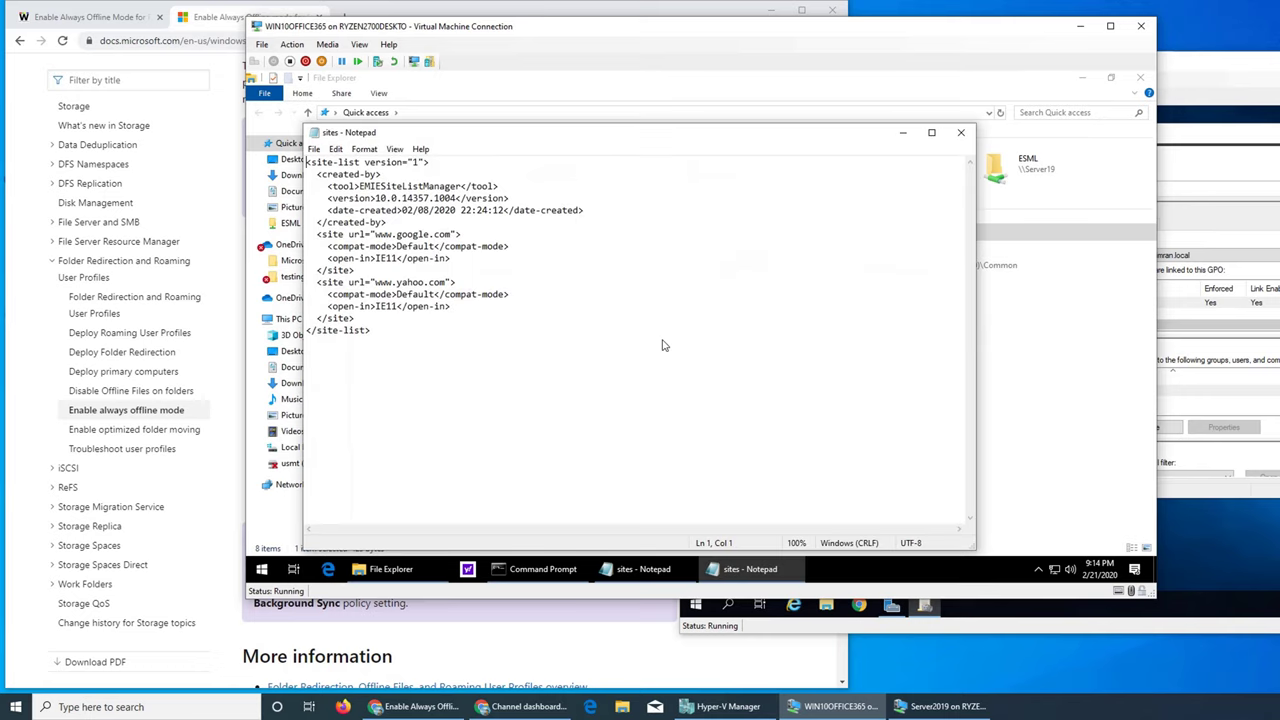
left_click(961, 132)
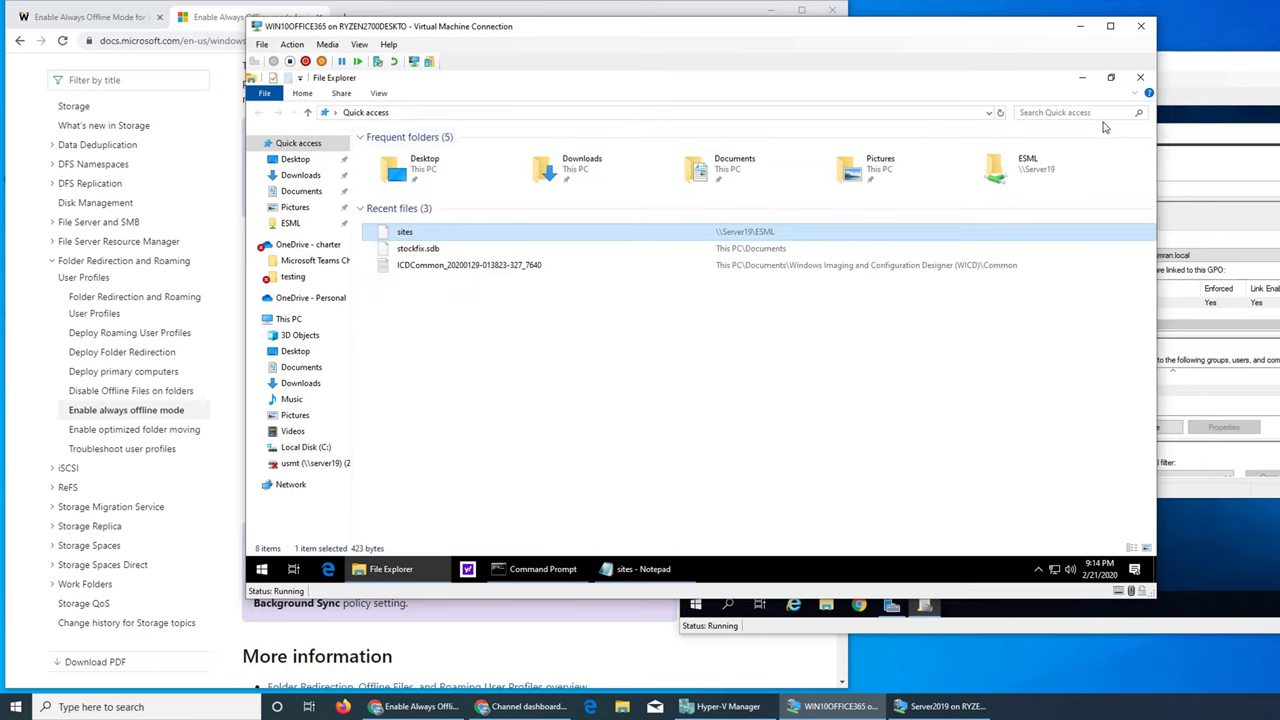
left_click(1082, 78)
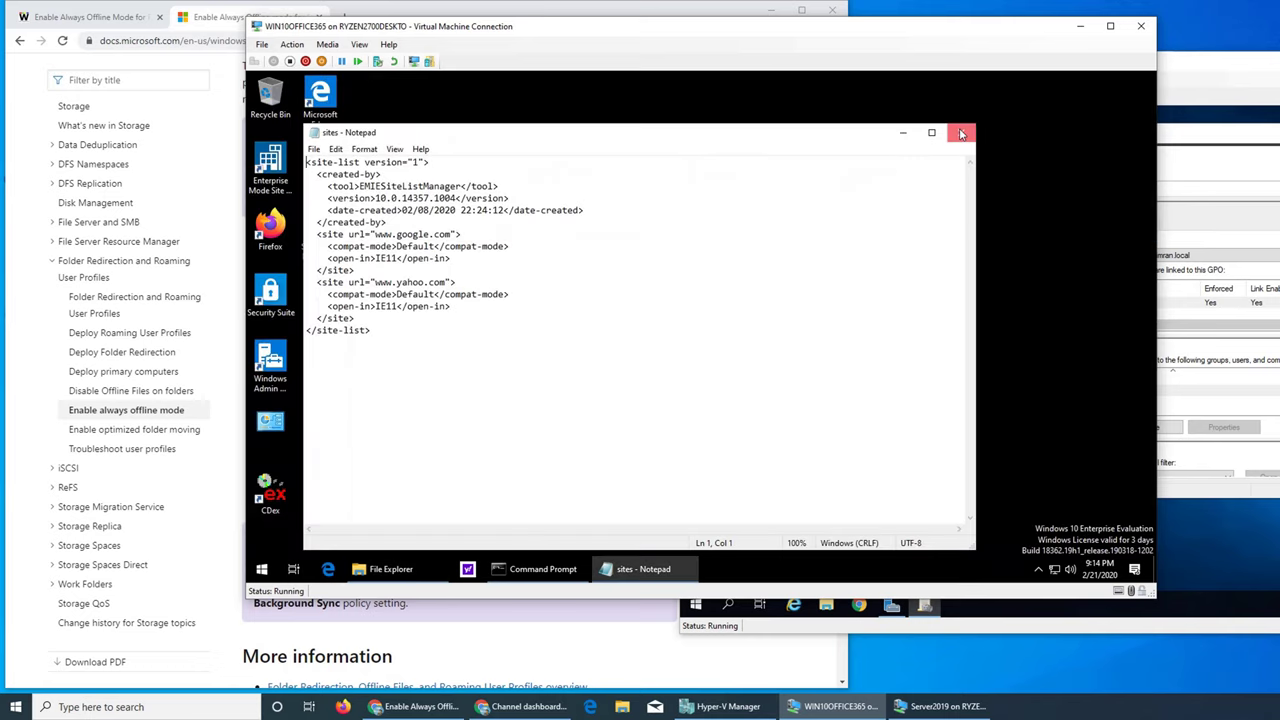
left_click(962, 134)
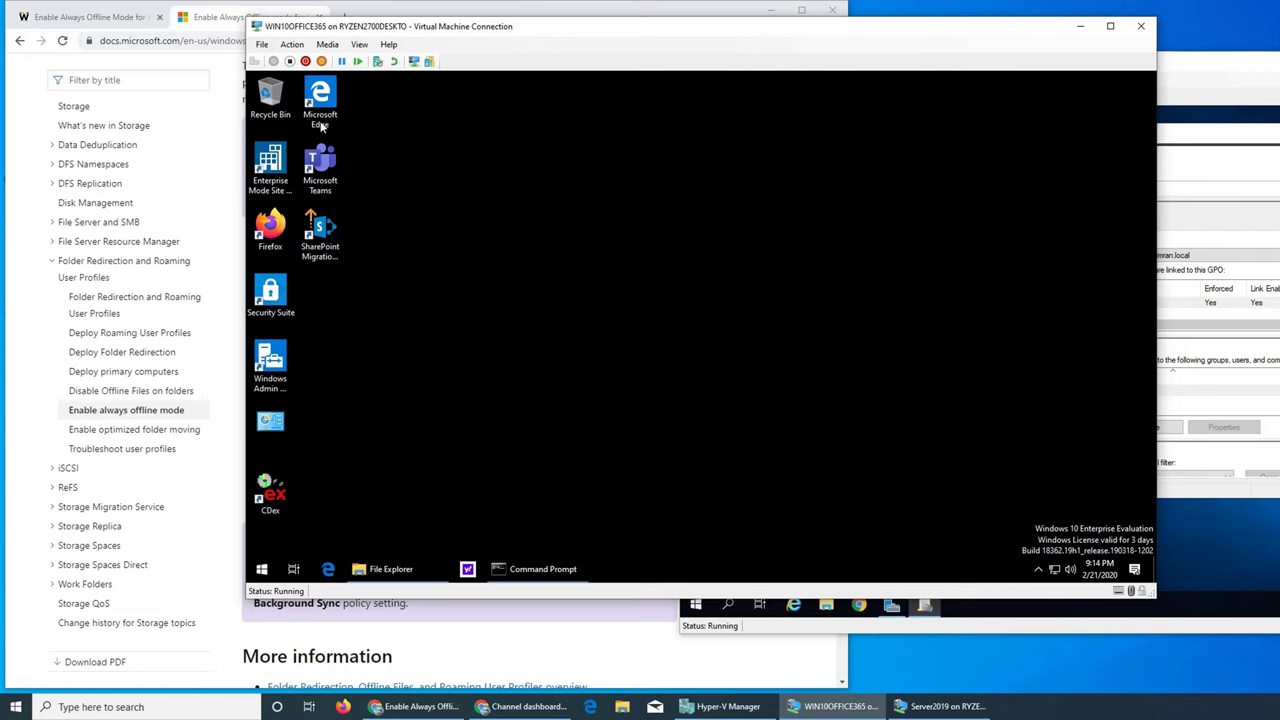
Via Control Panel's Sync Center, view offline files and open Computers > Server19 > ESML.
left_click(270, 570)
type("control")
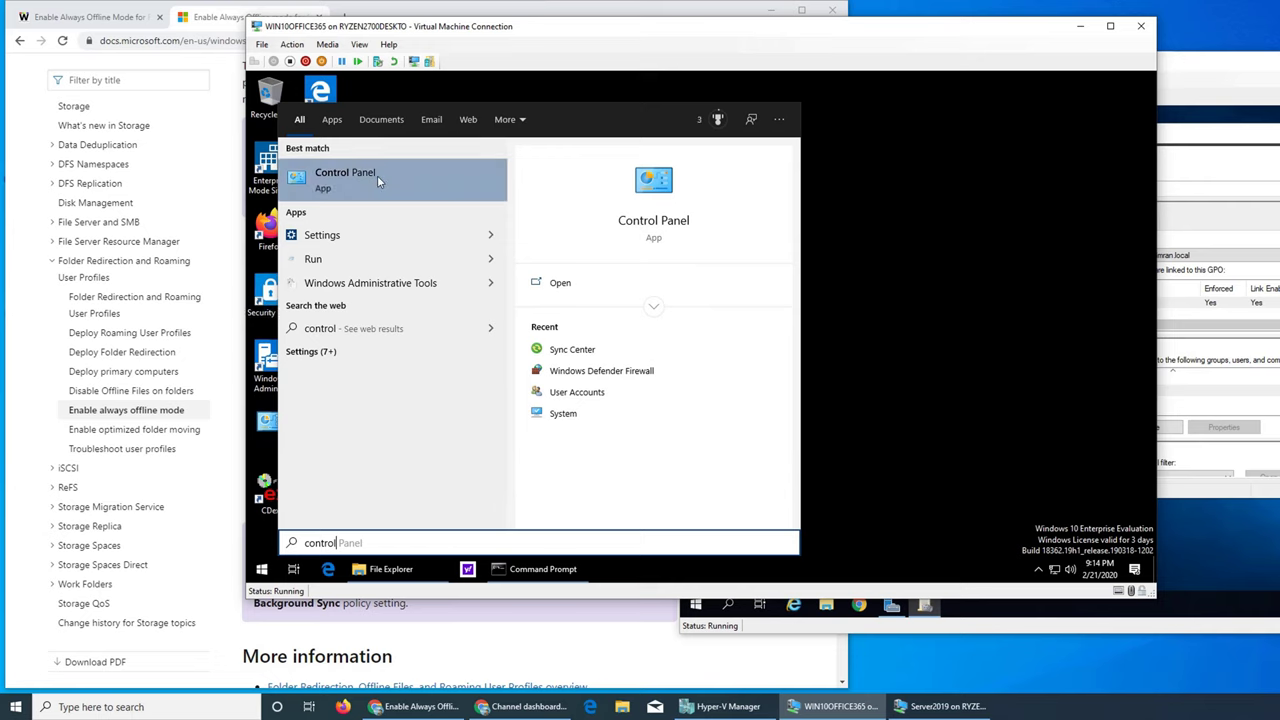
left_click(381, 182)
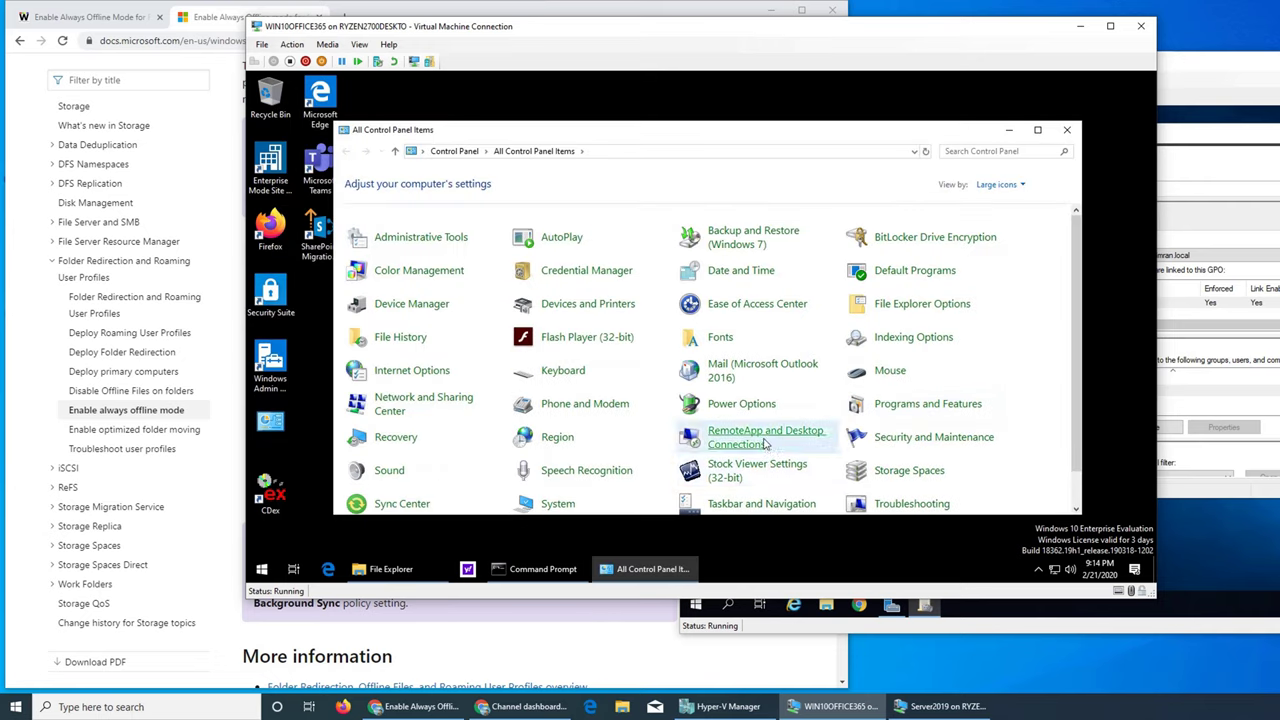
scroll(766, 450, "down", 1)
left_click(381, 476)
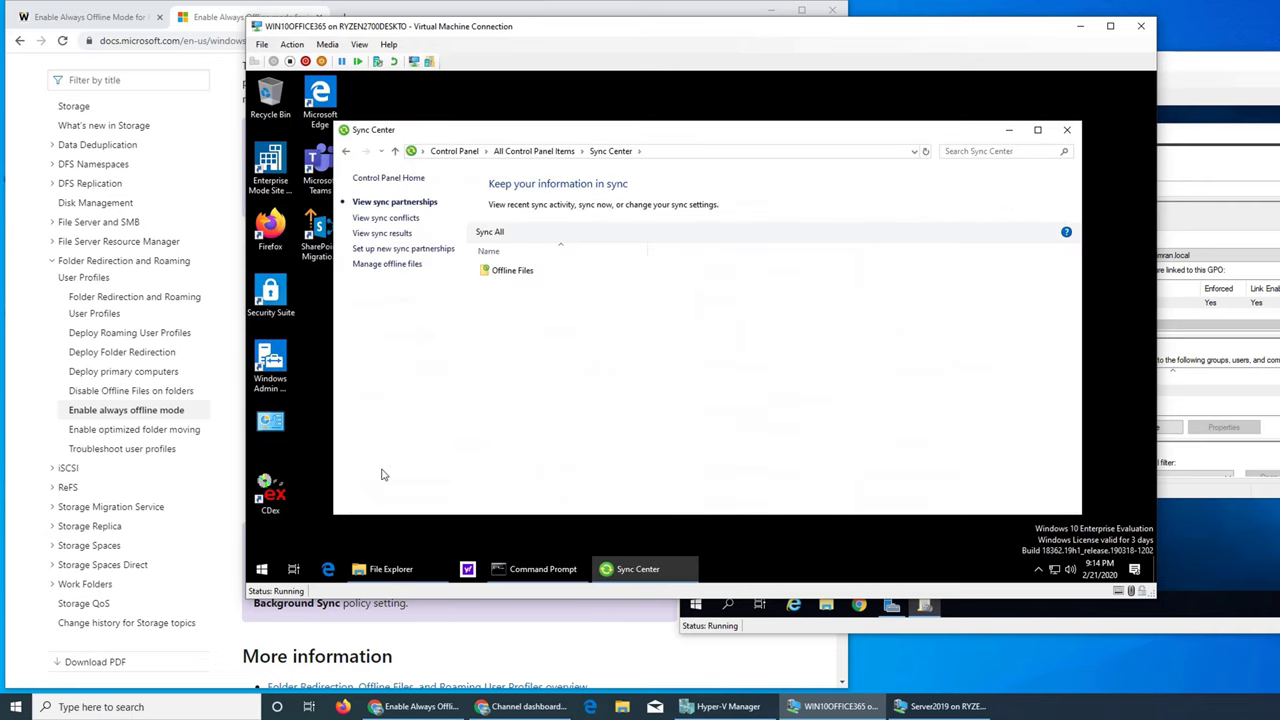
left_click(386, 265)
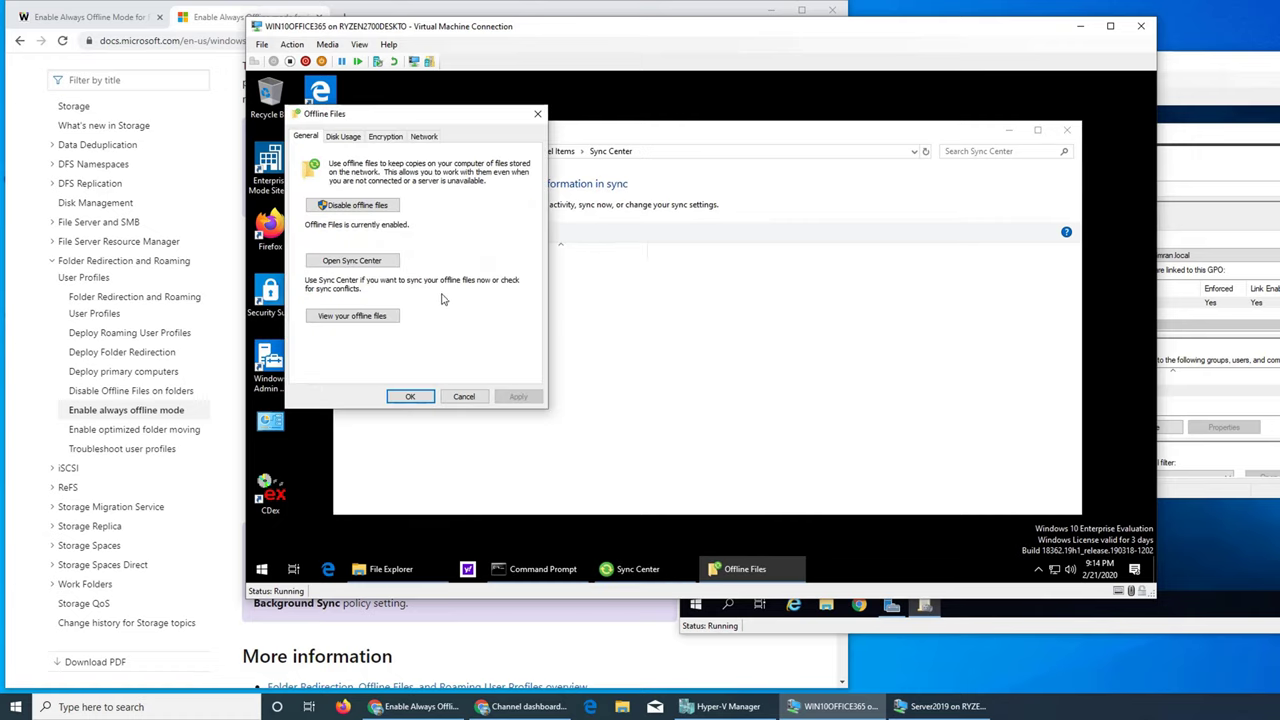
left_click(349, 320)
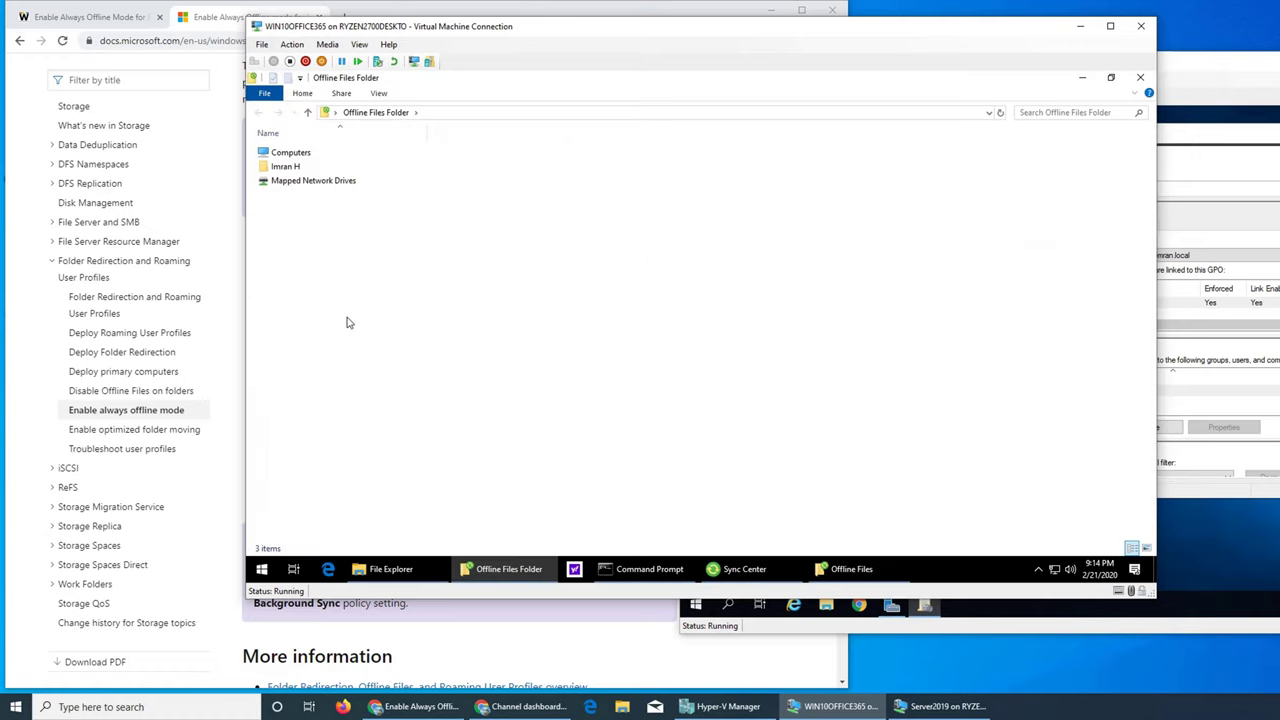
double_click(298, 155)
double_click(304, 155)
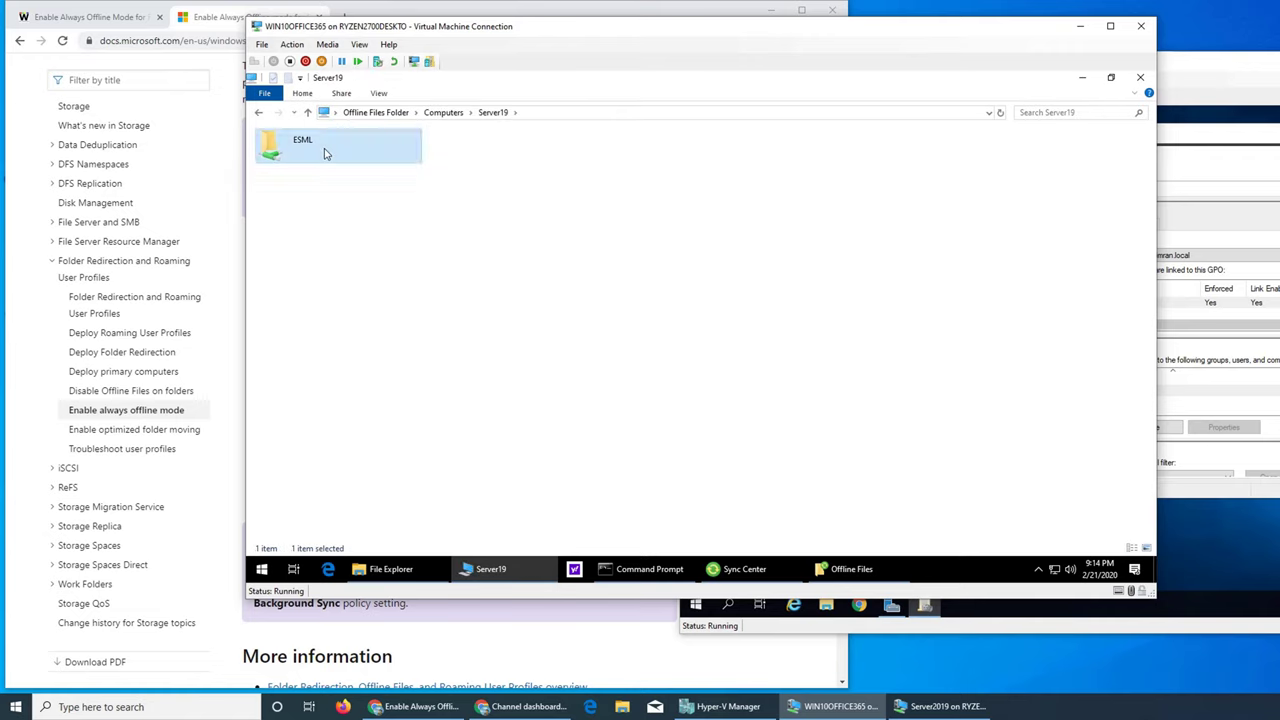
double_click(323, 153)
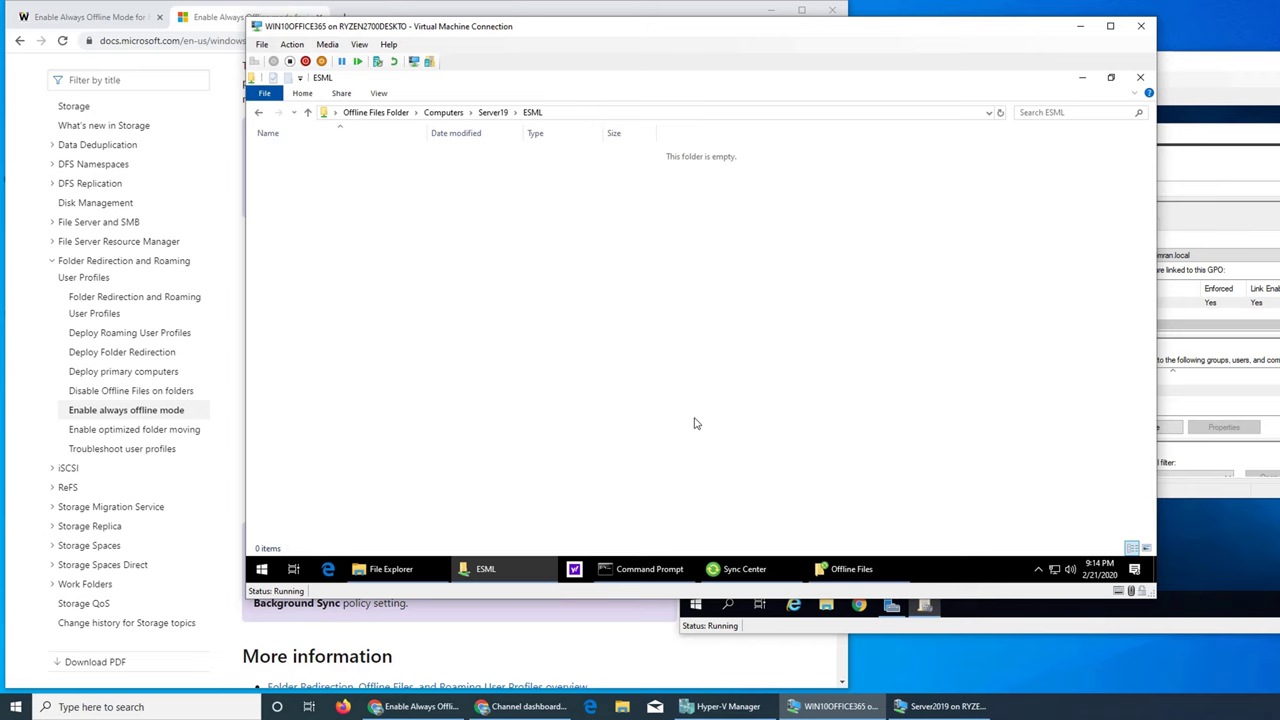
Reconnect to WIN10OFFICE365 from Hyper-V Manager and enter the account password.
left_click(1143, 28)
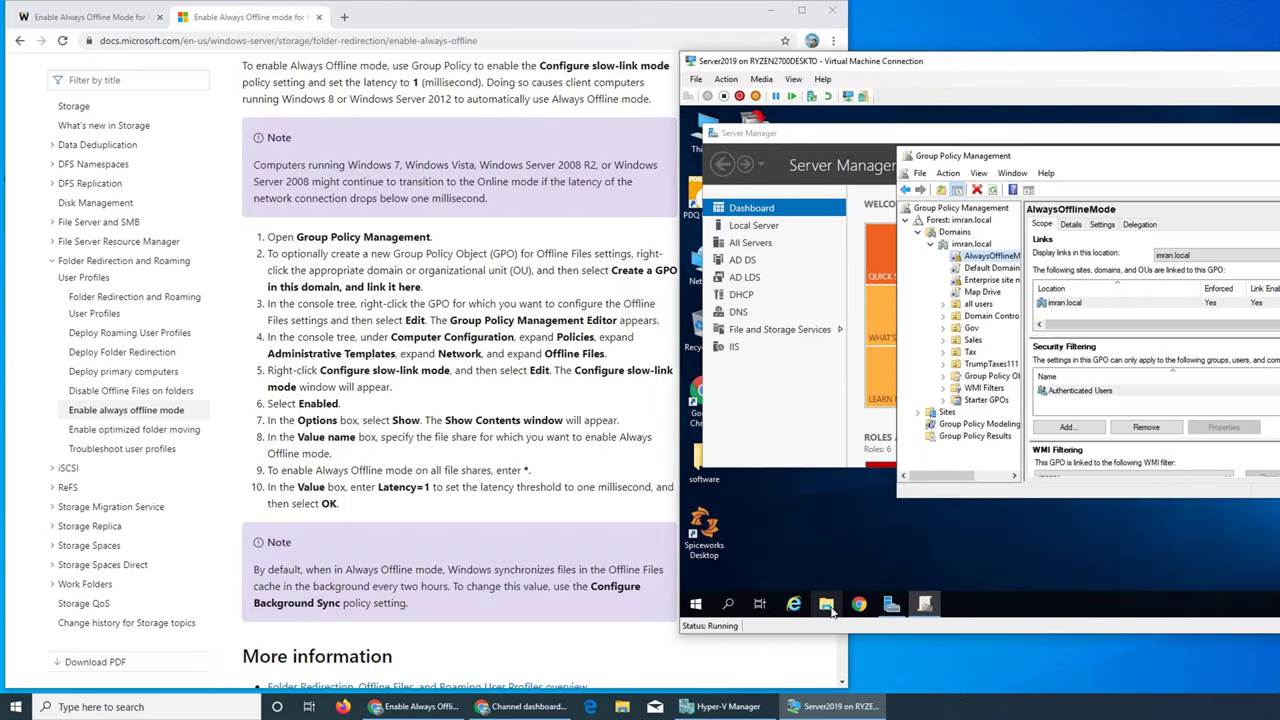
left_click(756, 710)
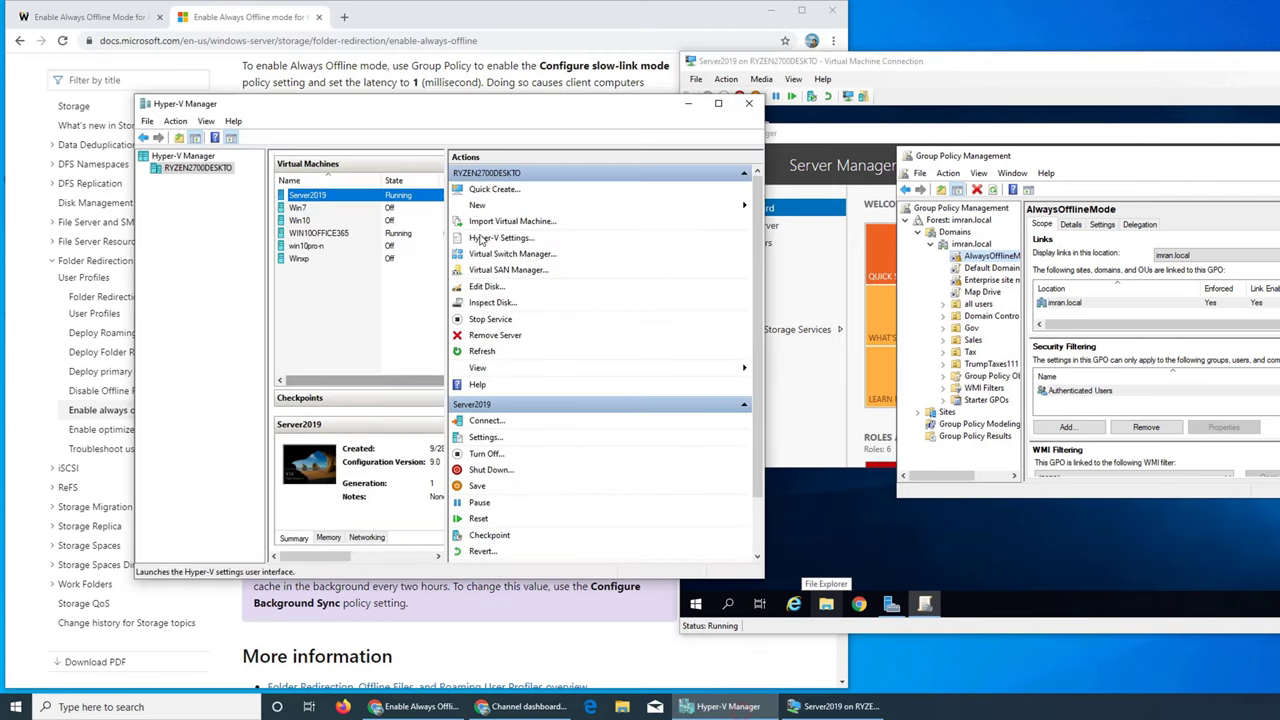
right_click(314, 233)
left_click(348, 245)
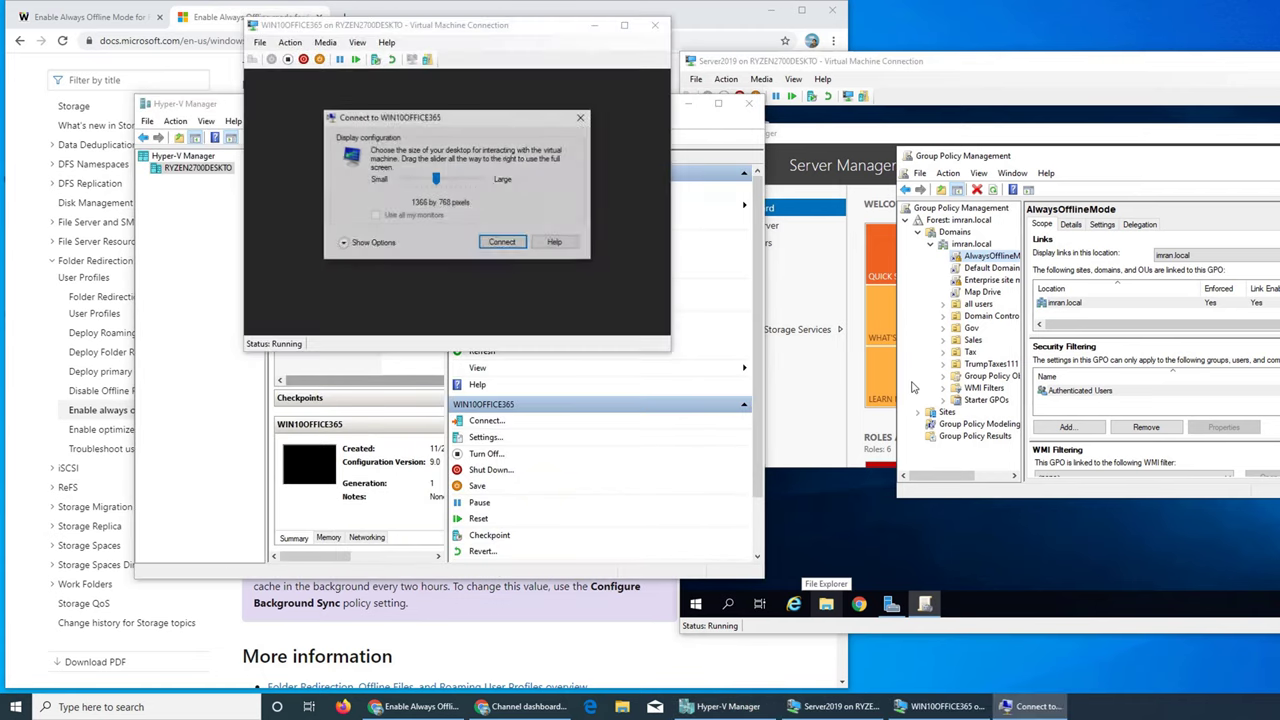
left_click(502, 243)
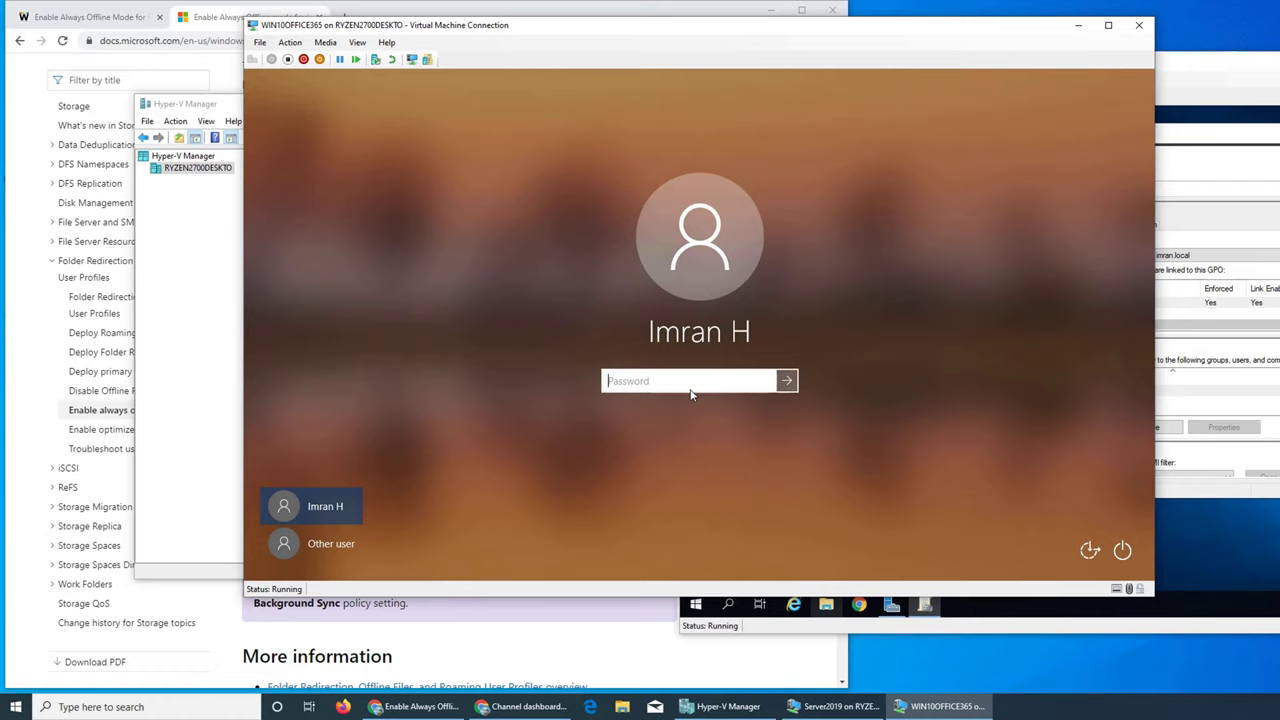
type("P")
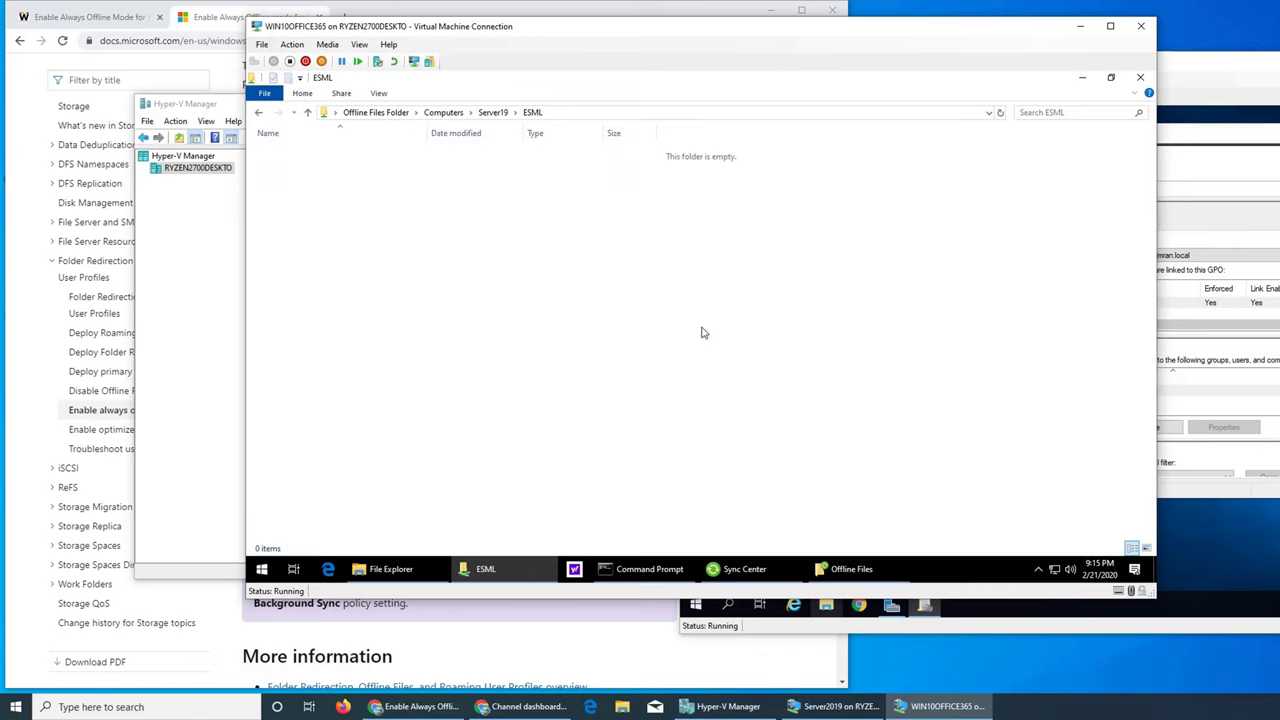
Close the ESML folder window, the Offline Files settings and Sync Center.
left_click(1139, 79)
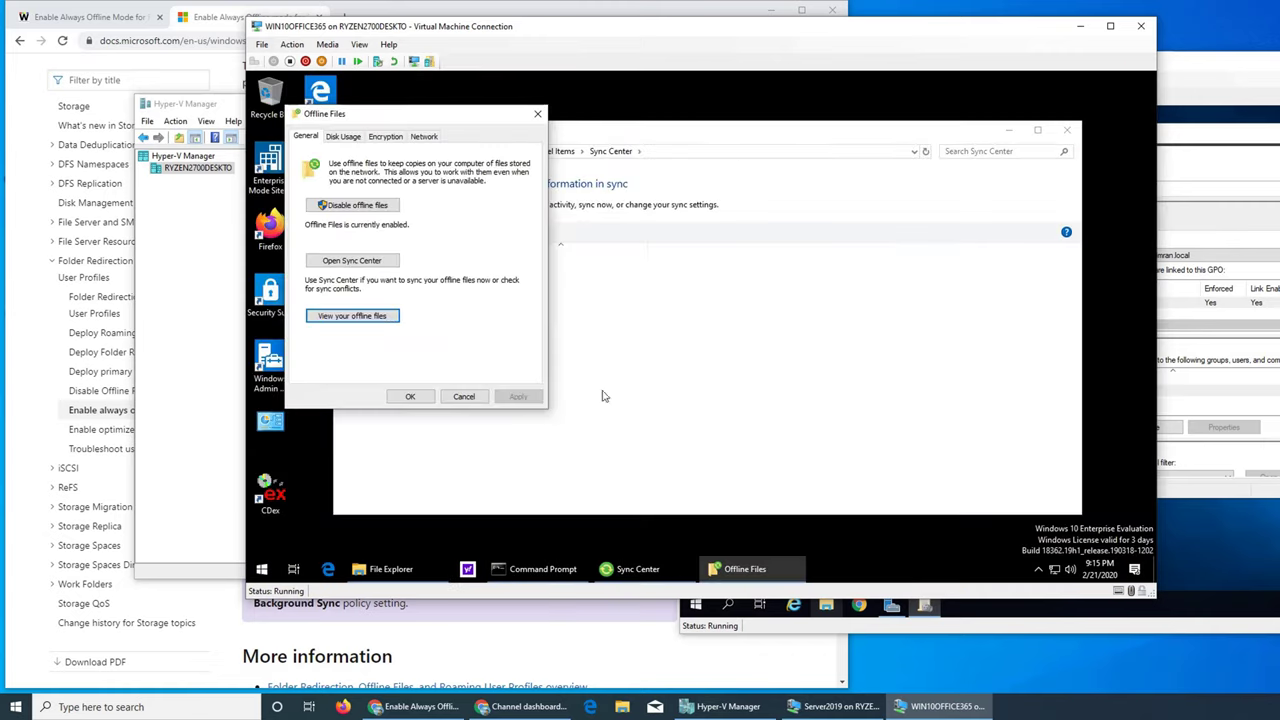
left_click(546, 129)
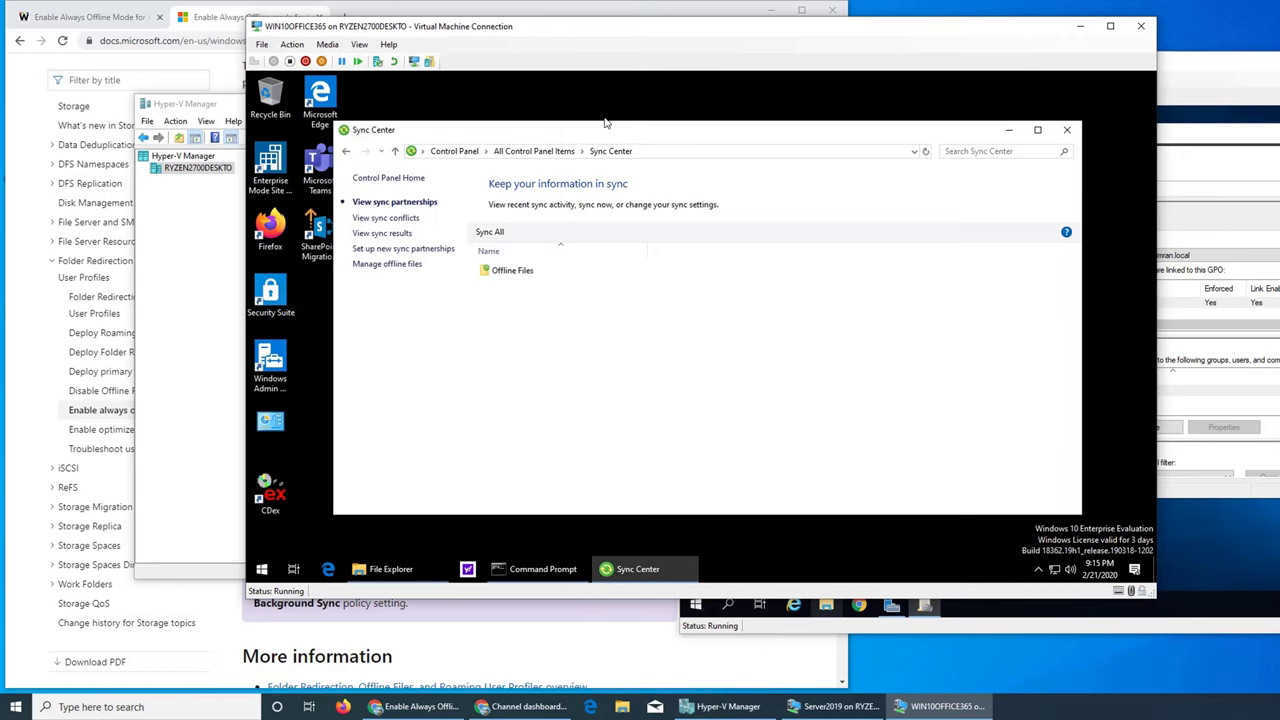
left_click(1066, 130)
Launch Command Prompt and run gpupdate /force on the client.
key("super")
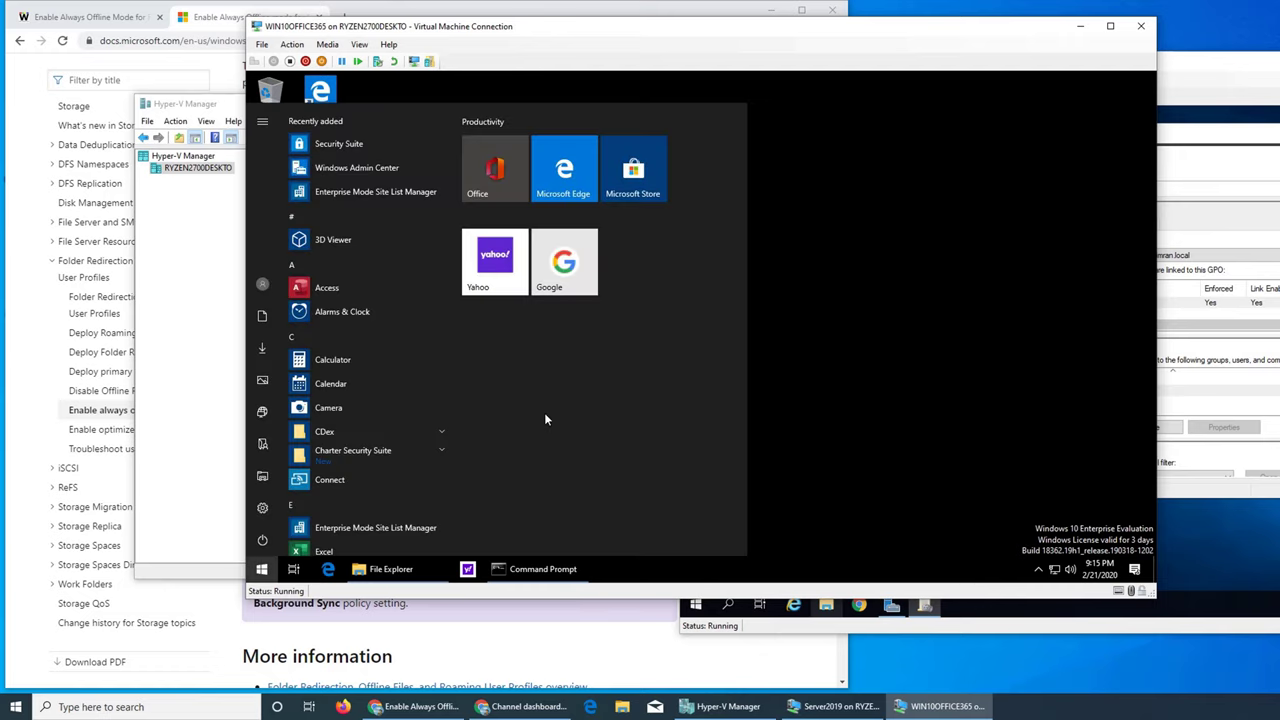
type("cmd")
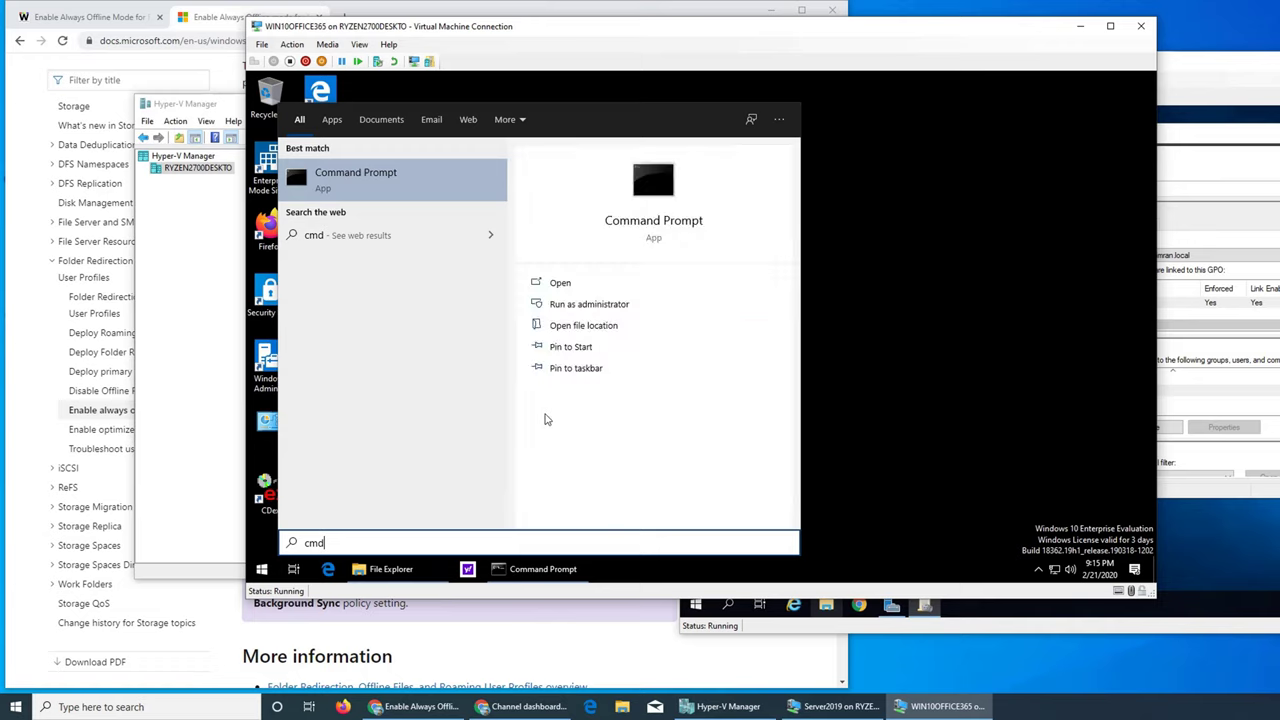
key("Return")
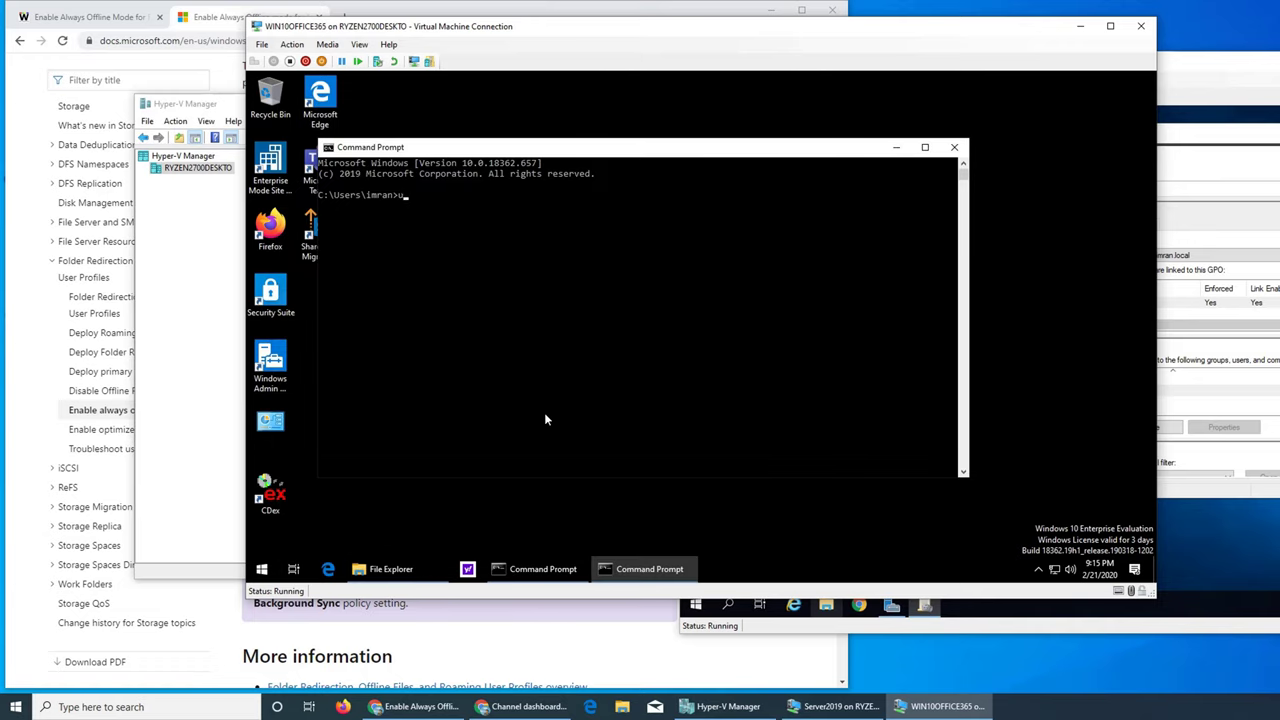
type("gpupdate /force")
key("Return")
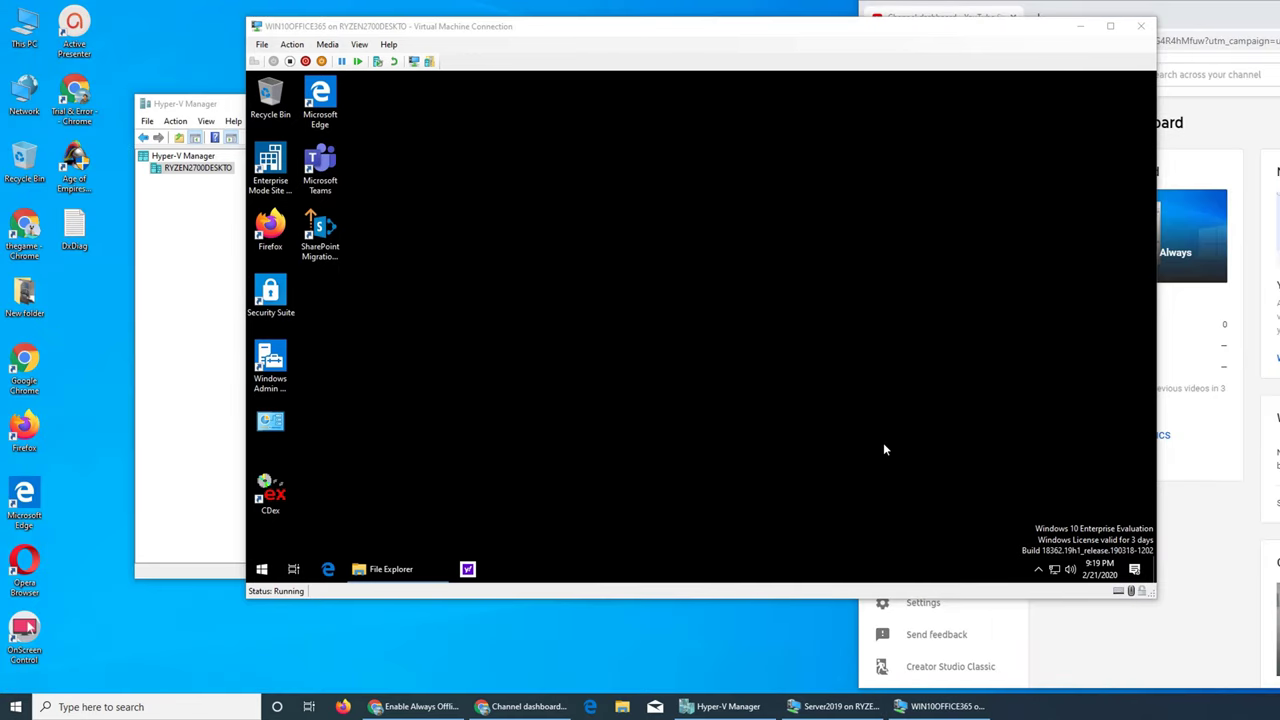
On the Windows 10 client, reopen sites.xml from Recent files and dismiss the resulting network error.
left_click(240, 266)
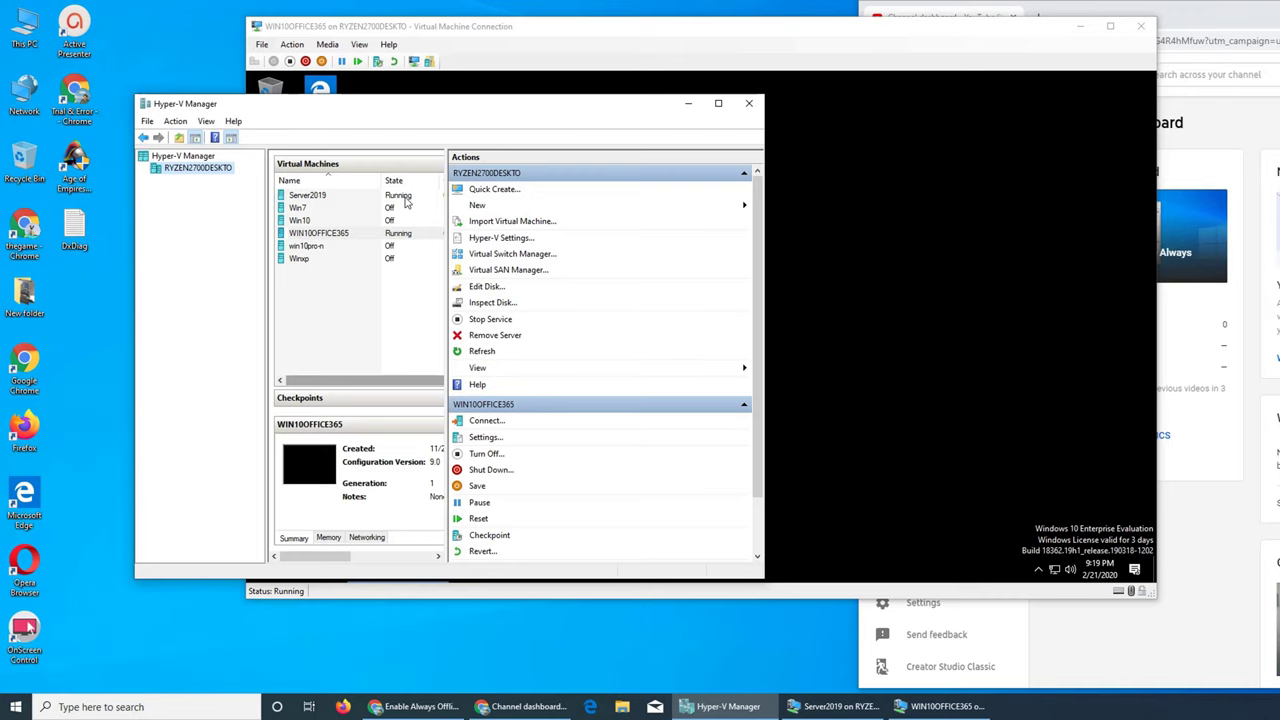
left_click(858, 540)
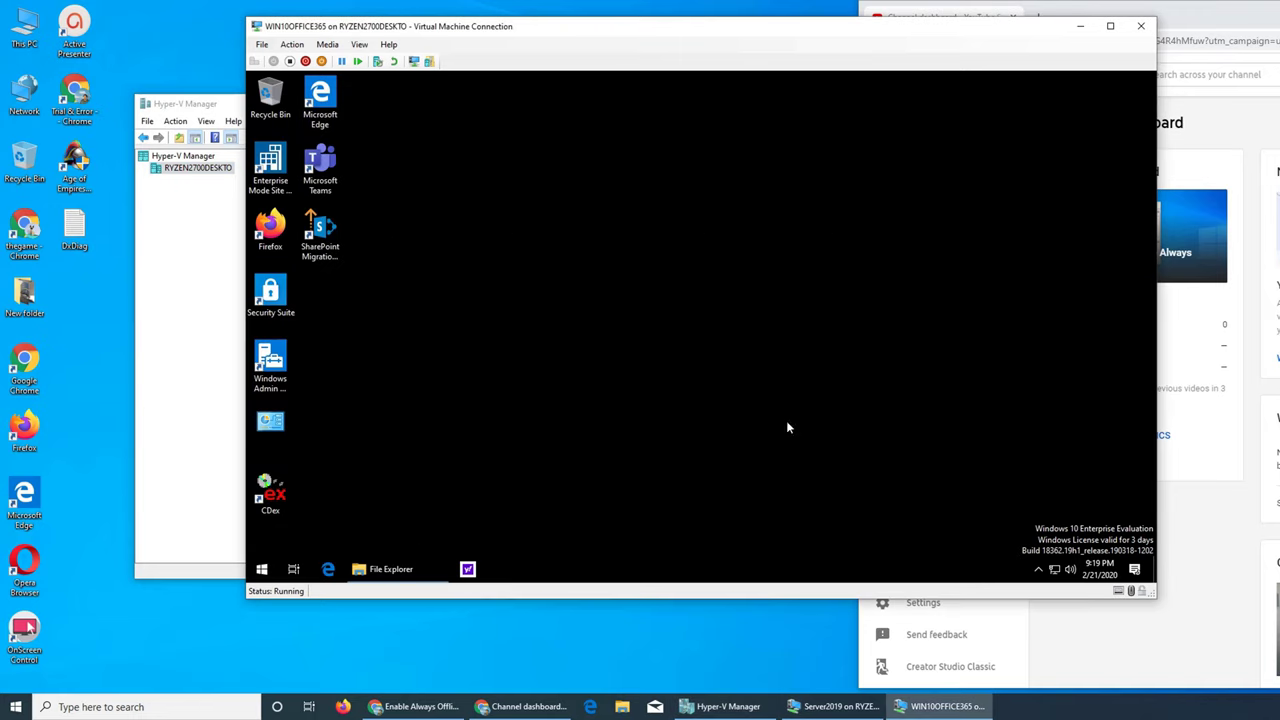
left_click(360, 572)
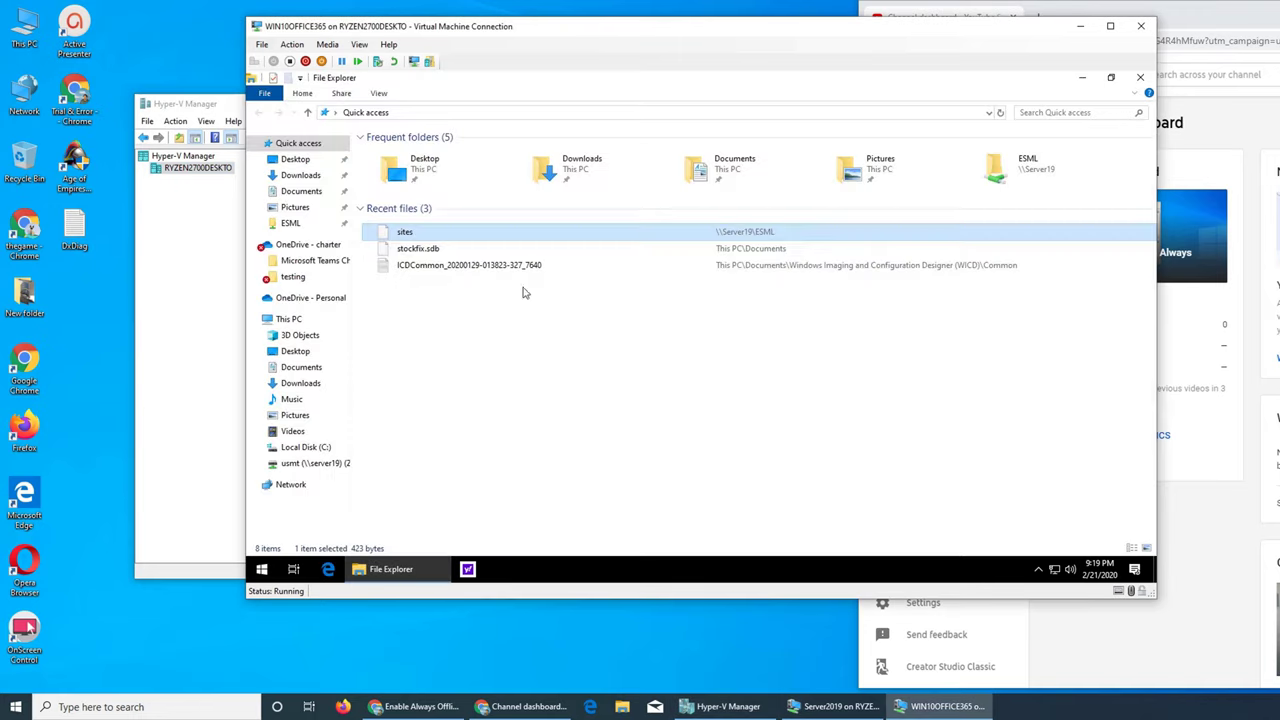
left_click(428, 236)
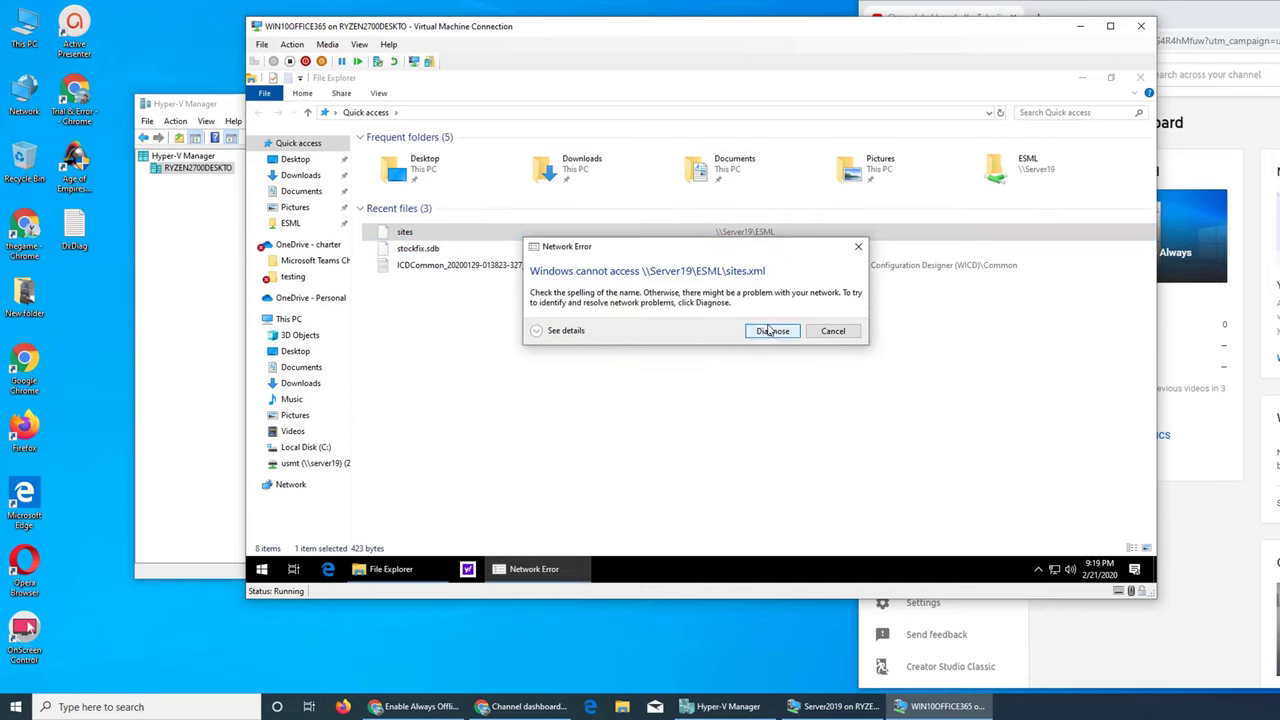
left_click(833, 333)
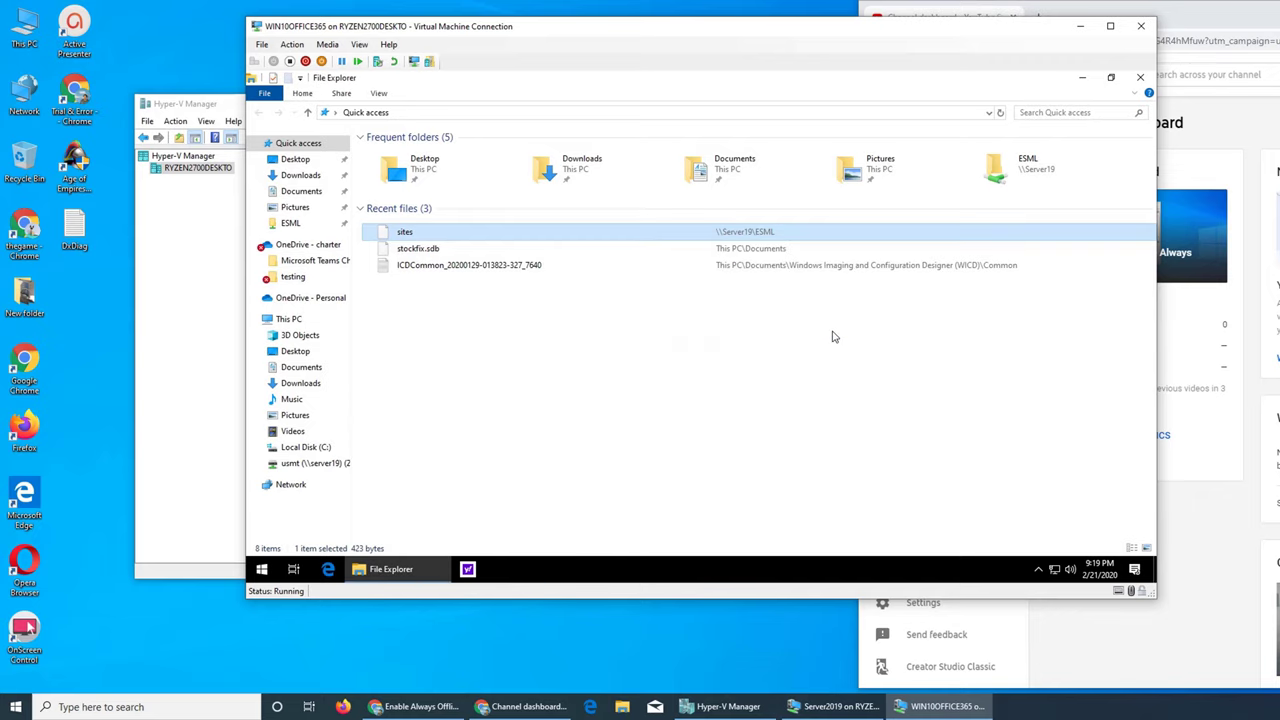